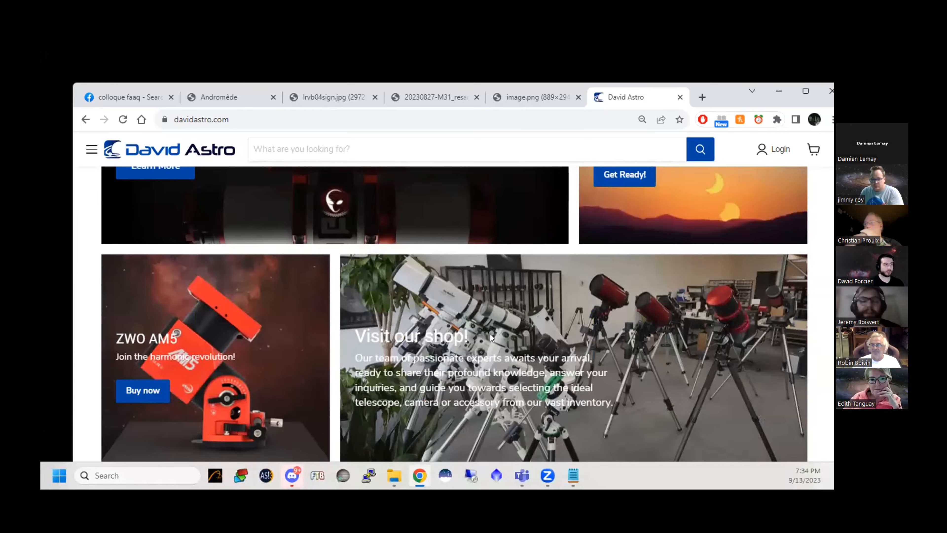
Browse the David Astro home page, from the promotional banners through Hot Deals to the ZWO Seestar S50 offer
scroll(492, 333, up, 5)
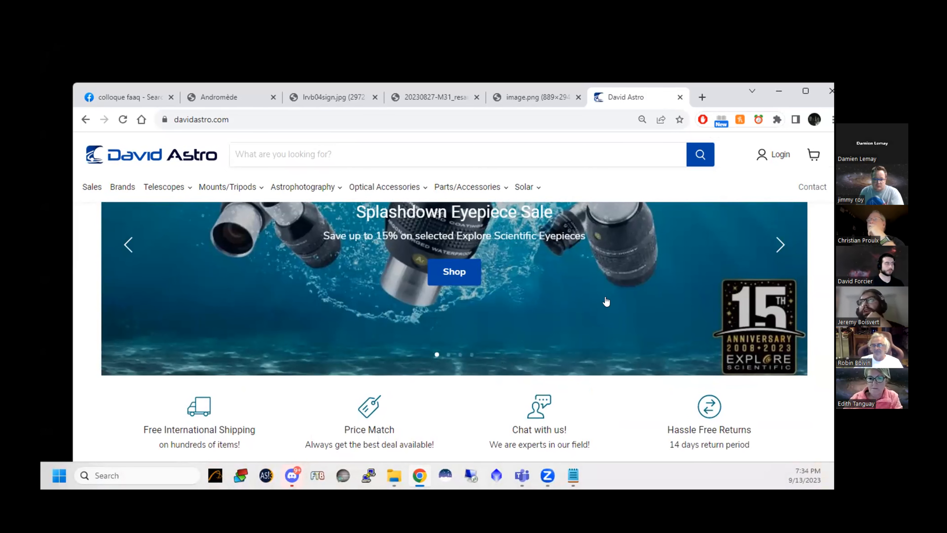
scroll(606, 310, down, 2)
scroll(605, 319, down, 4)
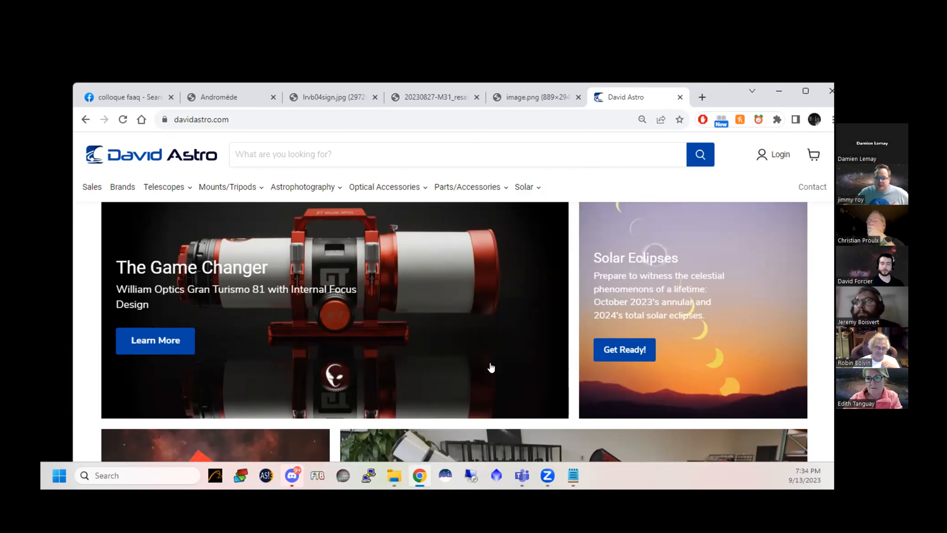
scroll(582, 345, down, 10)
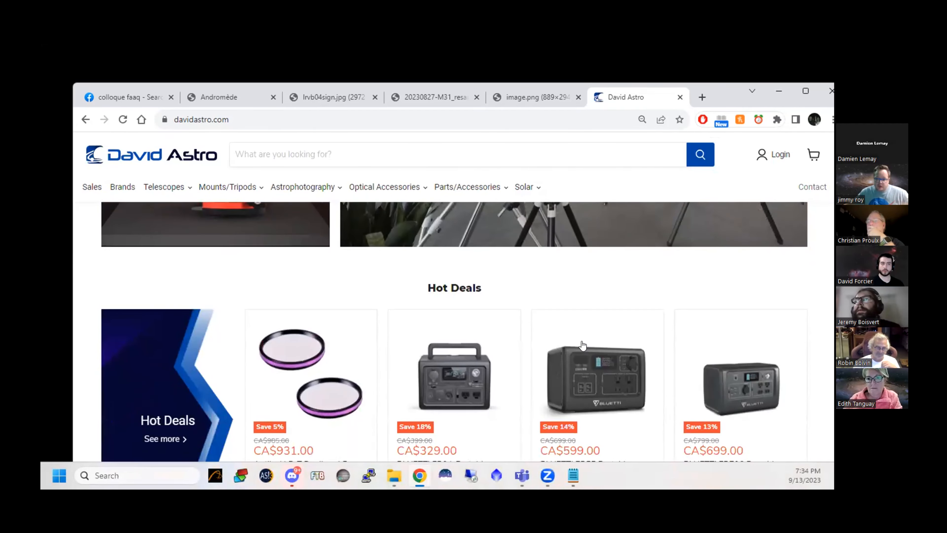
scroll(583, 345, down, 3)
scroll(580, 339, down, 5)
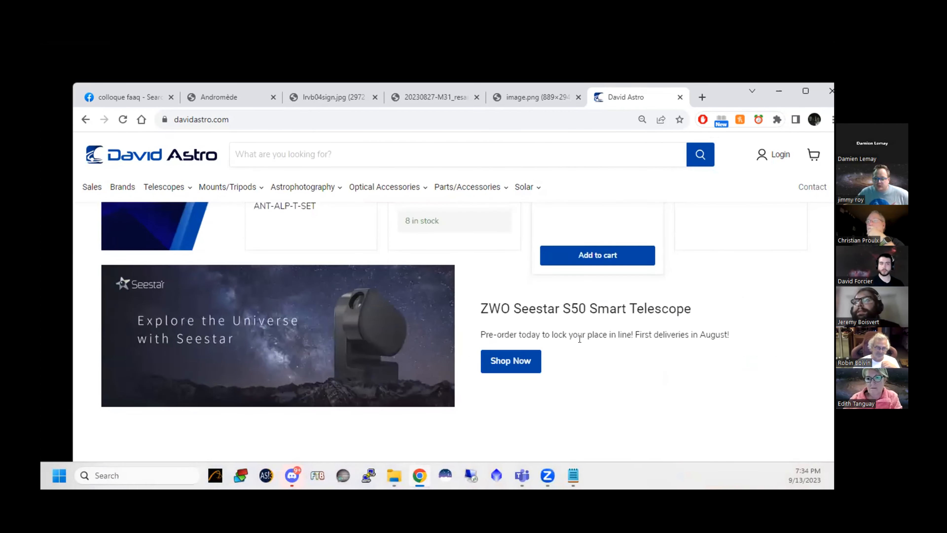
scroll(581, 339, up, 10)
scroll(580, 338, up, 8)
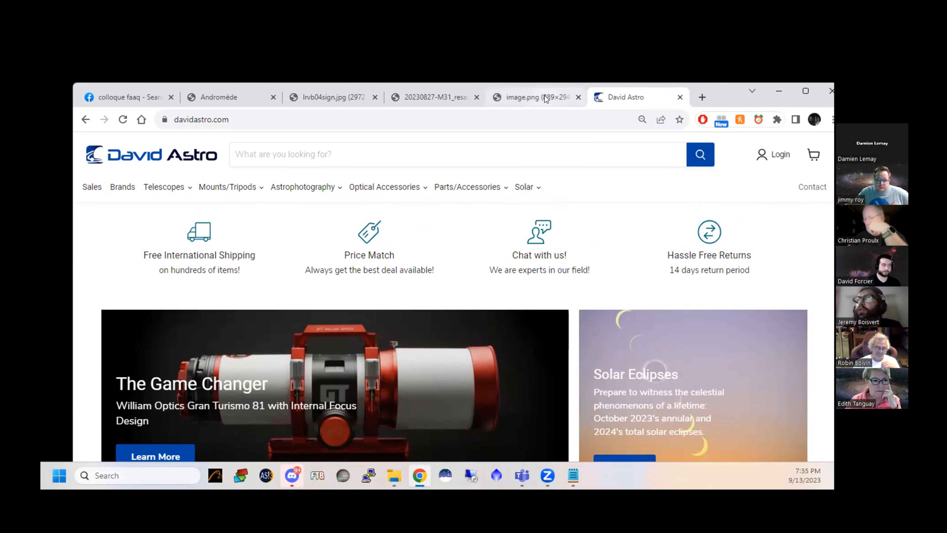
Show the image.png page listing the judging criteria for the Andromeda photos
mouse_move(545, 99)
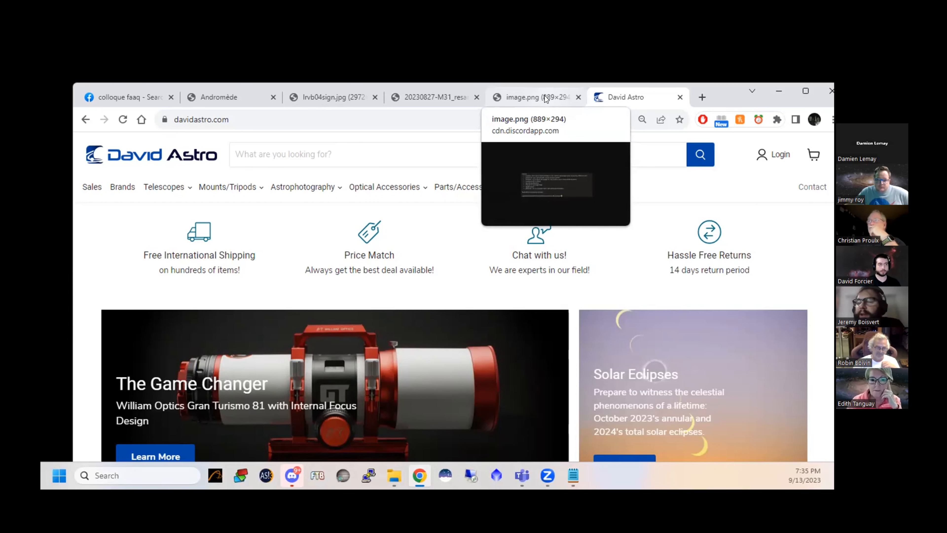
click(545, 99)
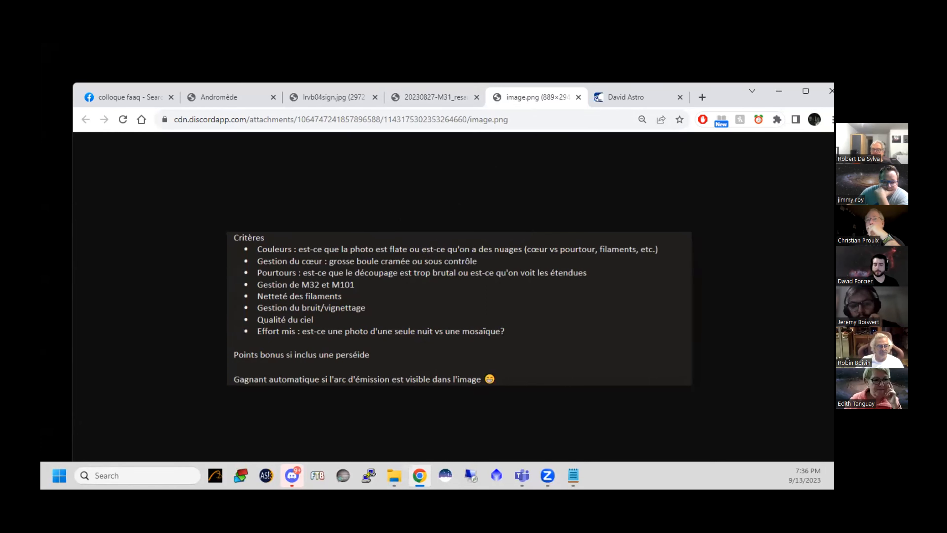
key(alt+Tab)
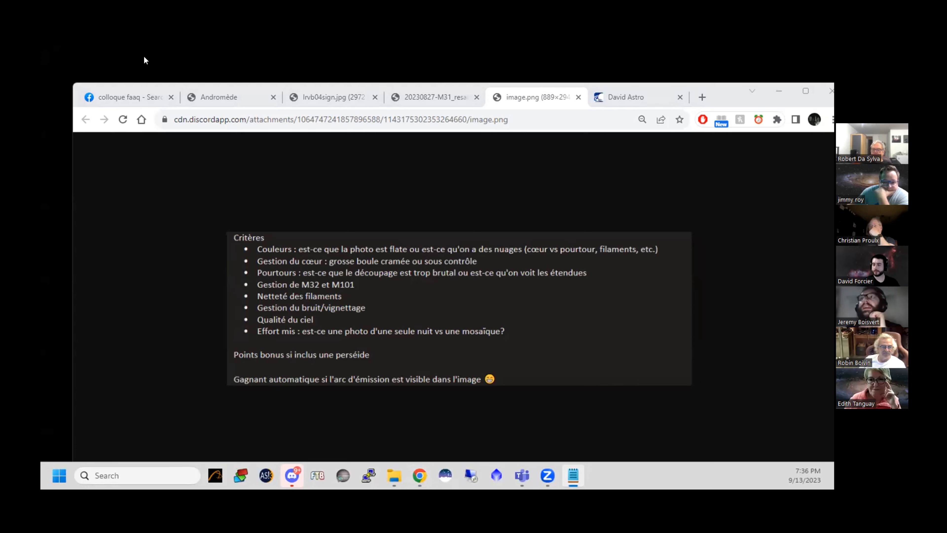
Compare the Andromeda photos 20230827-M31_resample.jpg and lrvb04sign.jpg, finishing on the M31_resample image
click(452, 103)
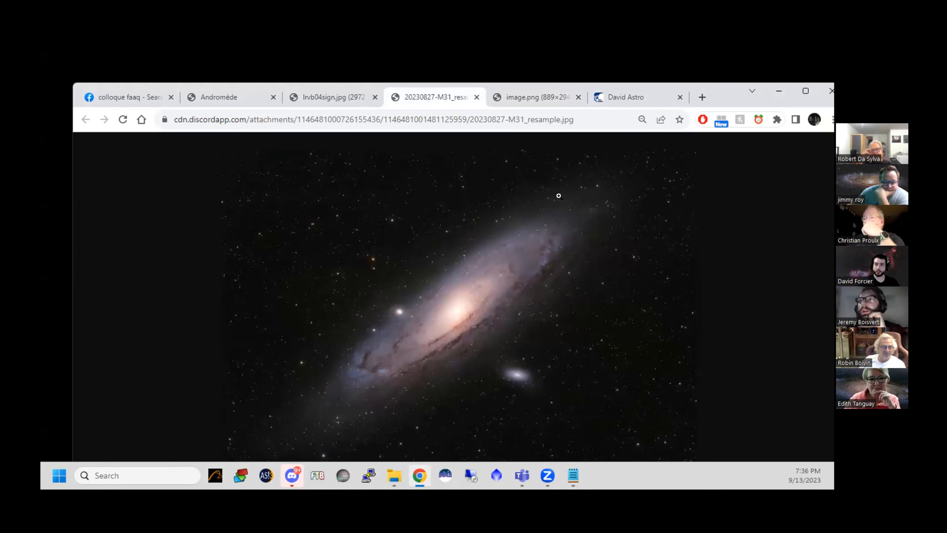
click(332, 97)
scroll(556, 317, down, 6)
scroll(567, 308, up, 5)
click(567, 308)
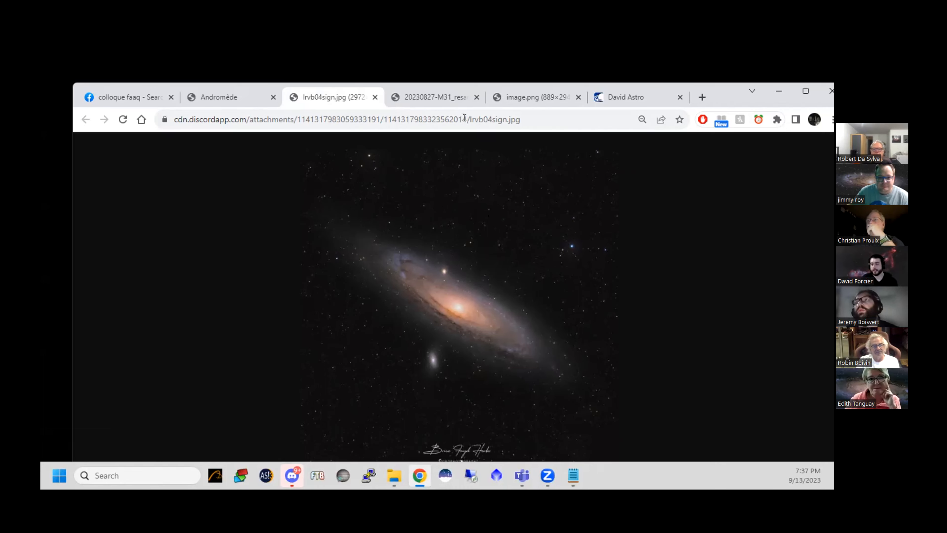
click(452, 101)
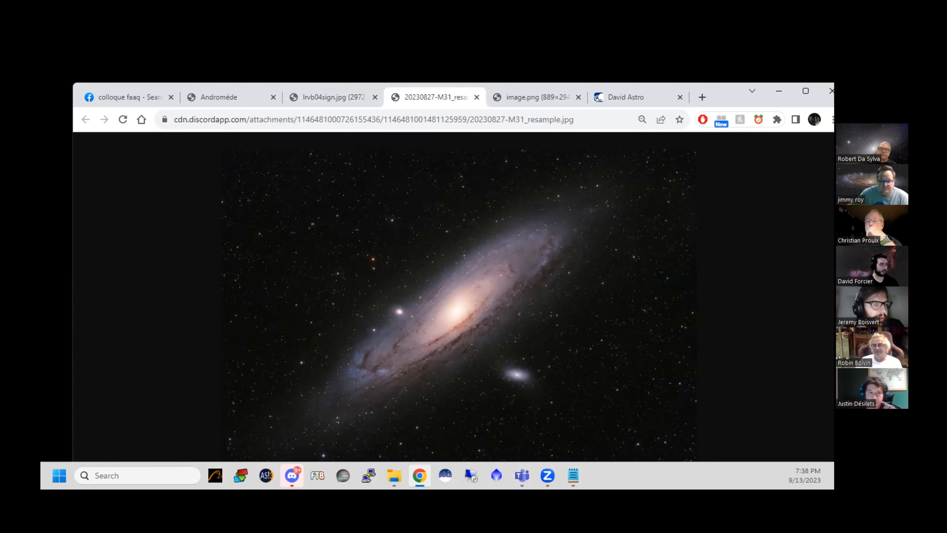
key(alt+Tab)
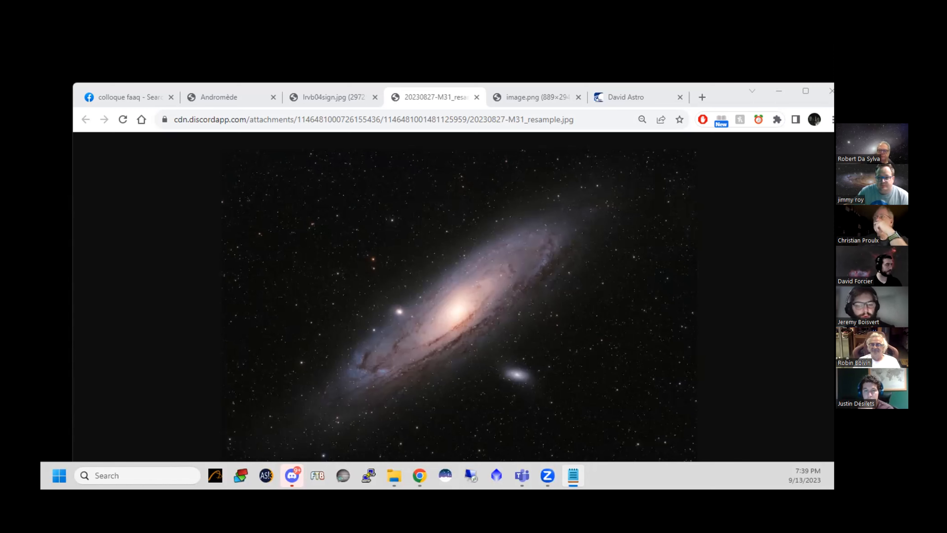
key(alt+Tab)
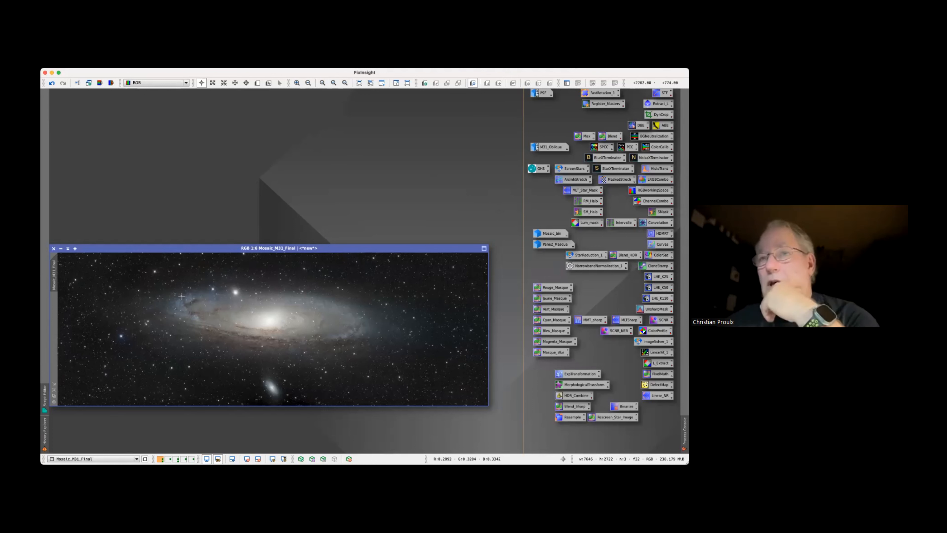
In PixInsight, load the history of the Mosaic_M31_Final image and review its full list of processes
right_click(173, 298)
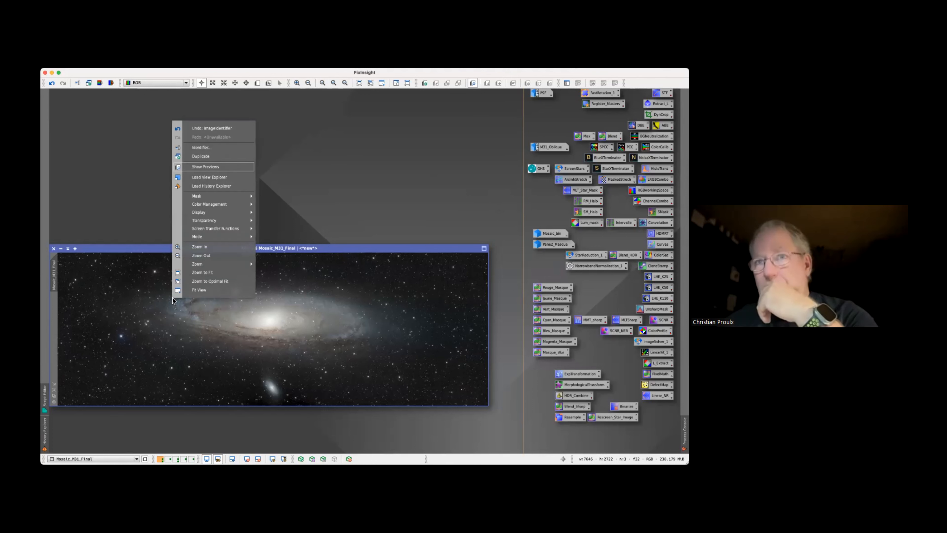
click(209, 185)
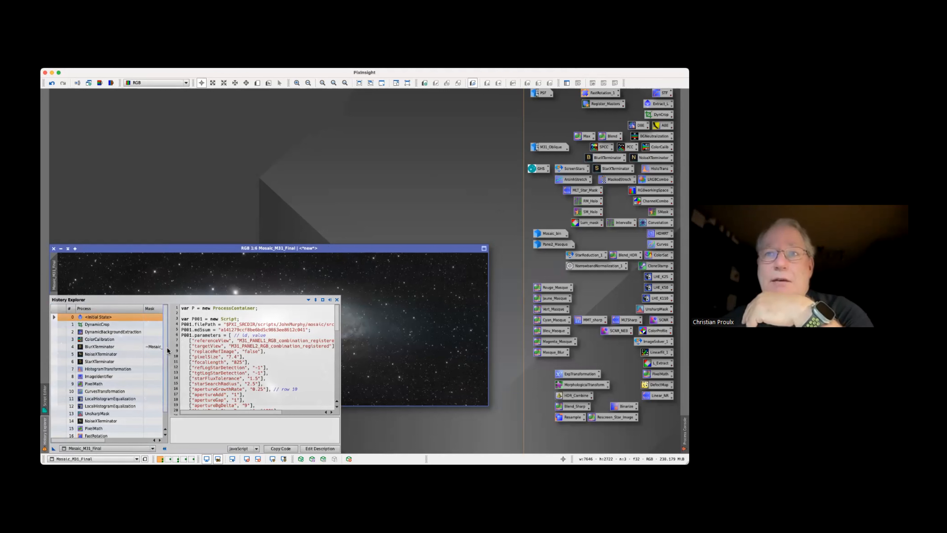
scroll(167, 352, down, 1)
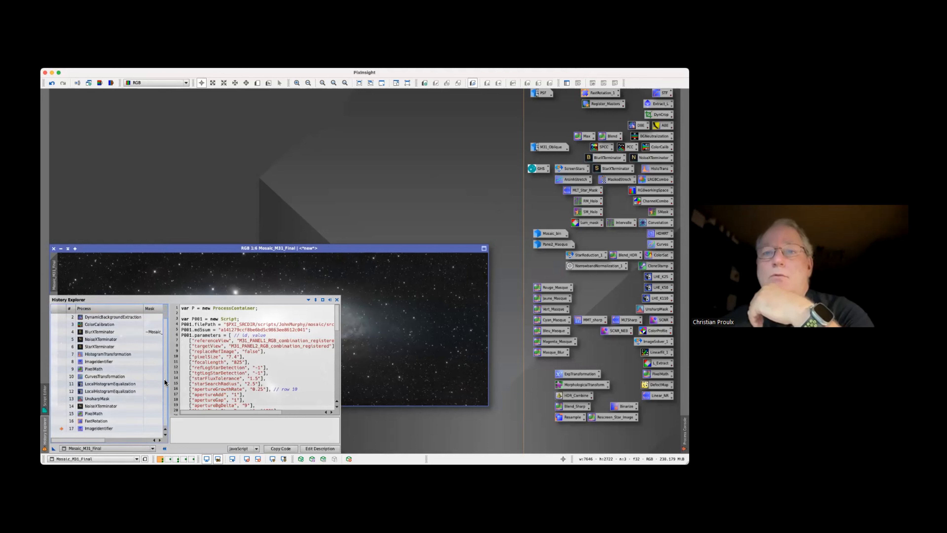
scroll(167, 363, up, 1)
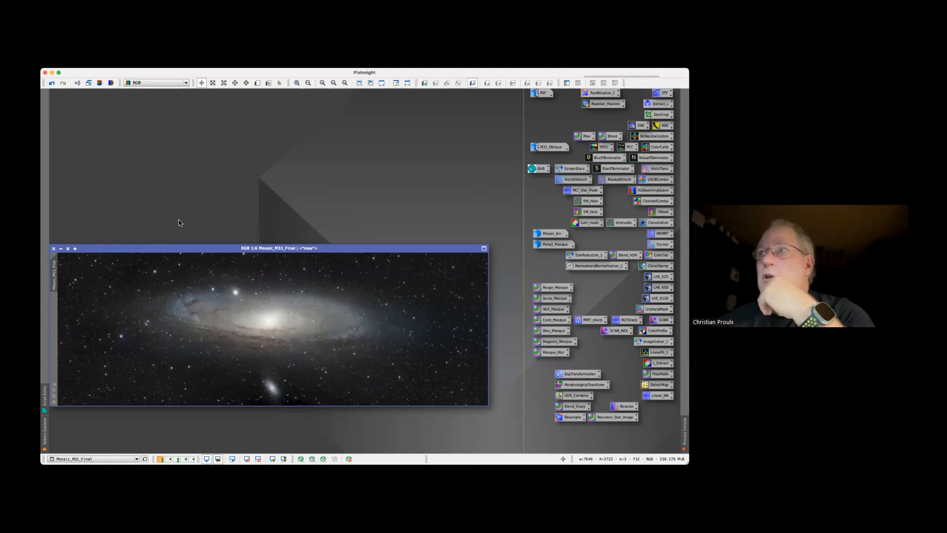
Minimize the Mosaic_M31_Final image and switch to the Mosaic workspace
click(61, 248)
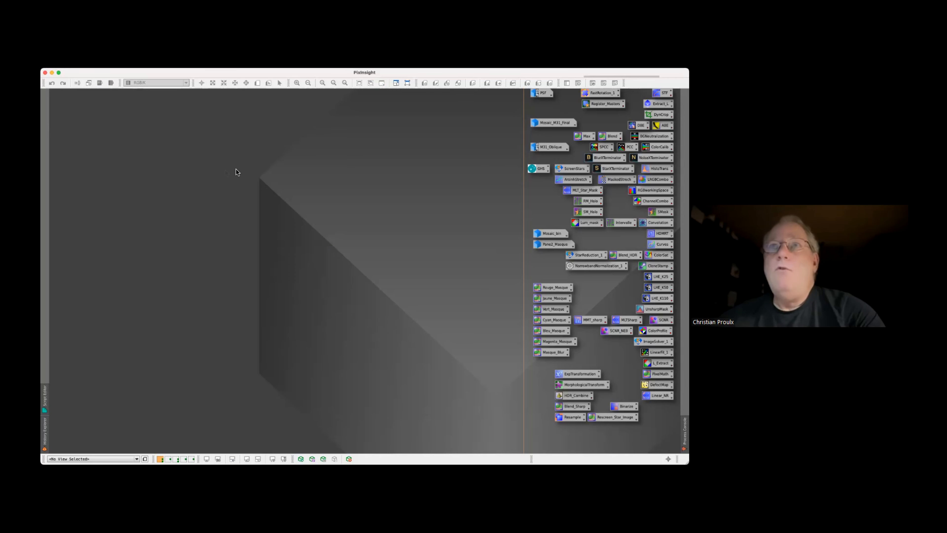
right_click(239, 92)
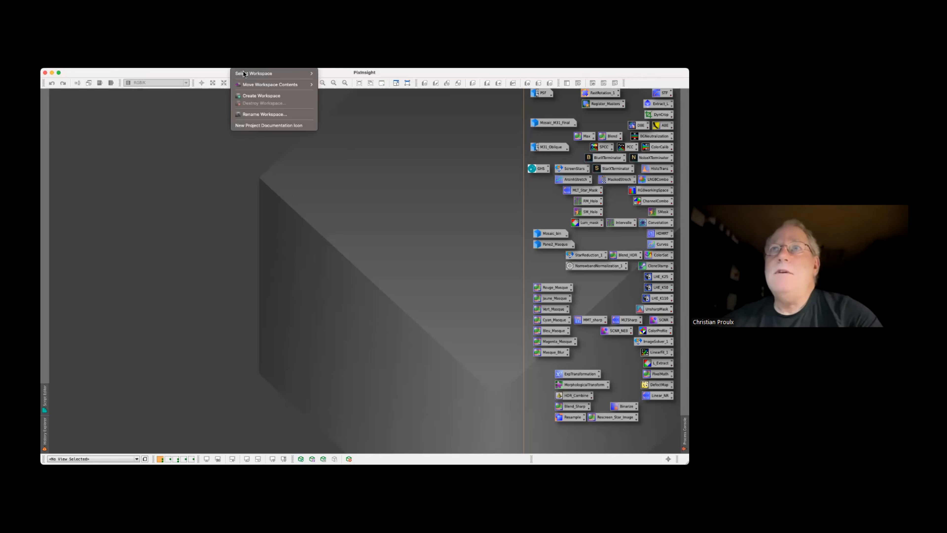
mouse_move(246, 76)
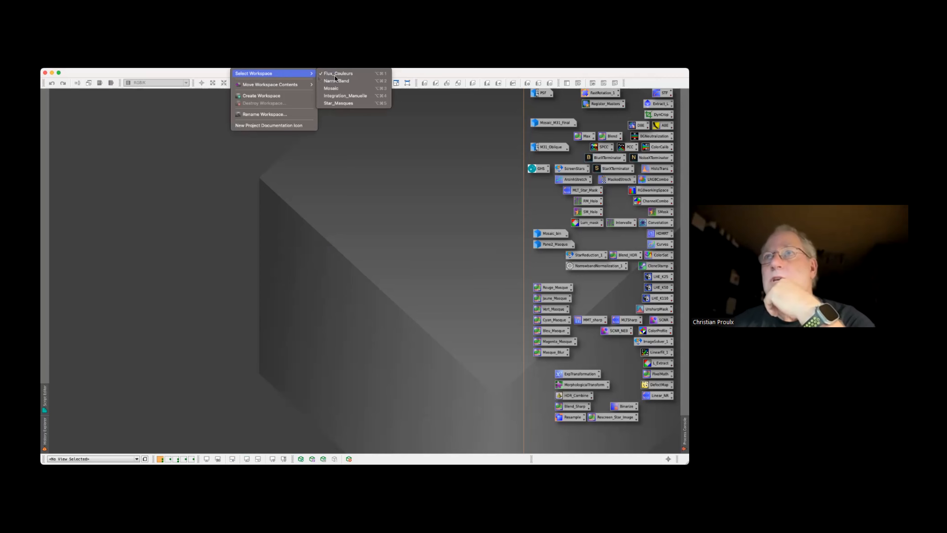
click(349, 88)
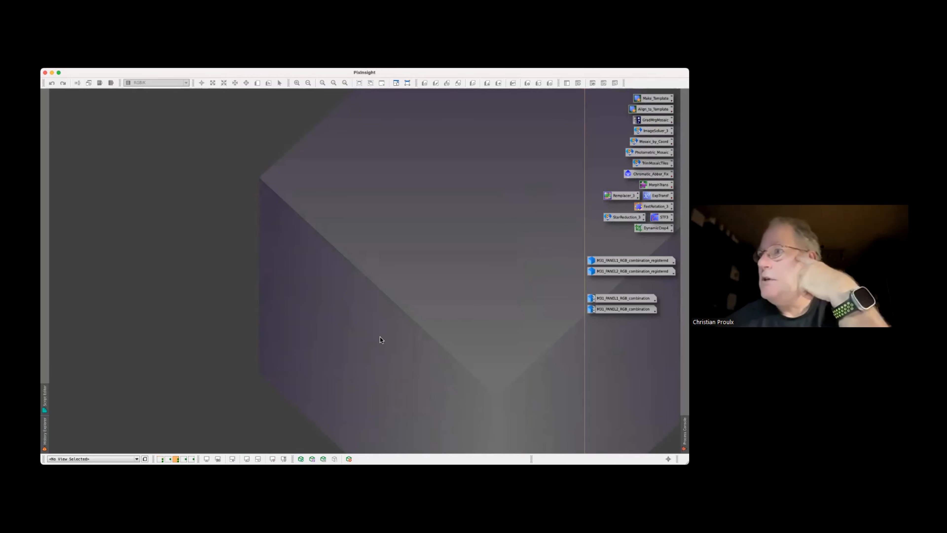
Open the M31_PANEL2_RGB_combination and M31_PANEL1_RGB_combination images and compare the two panels where they overlap
double_click(622, 309)
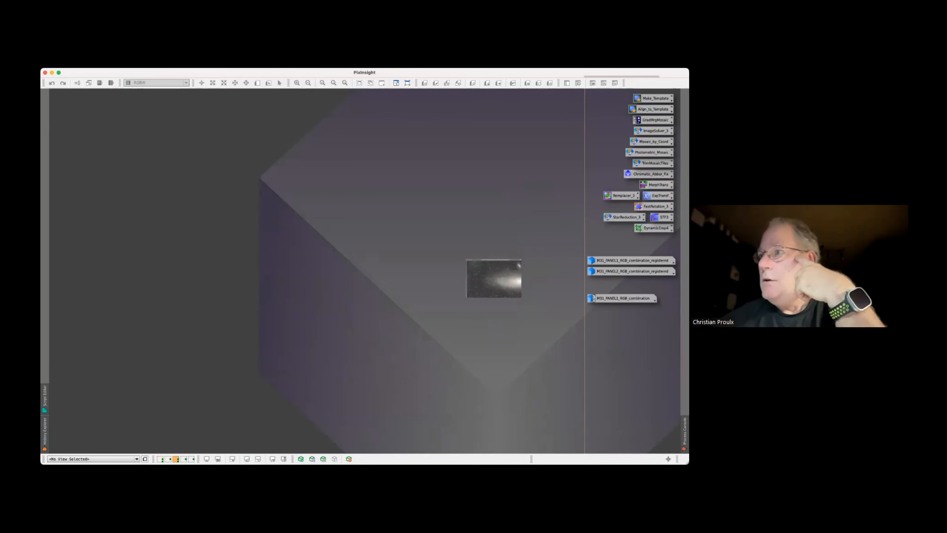
double_click(593, 298)
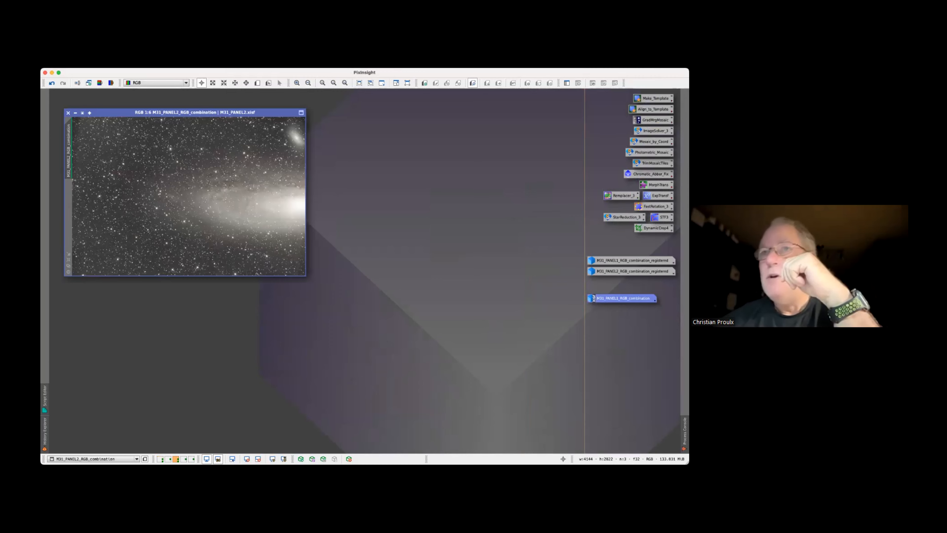
click(178, 211)
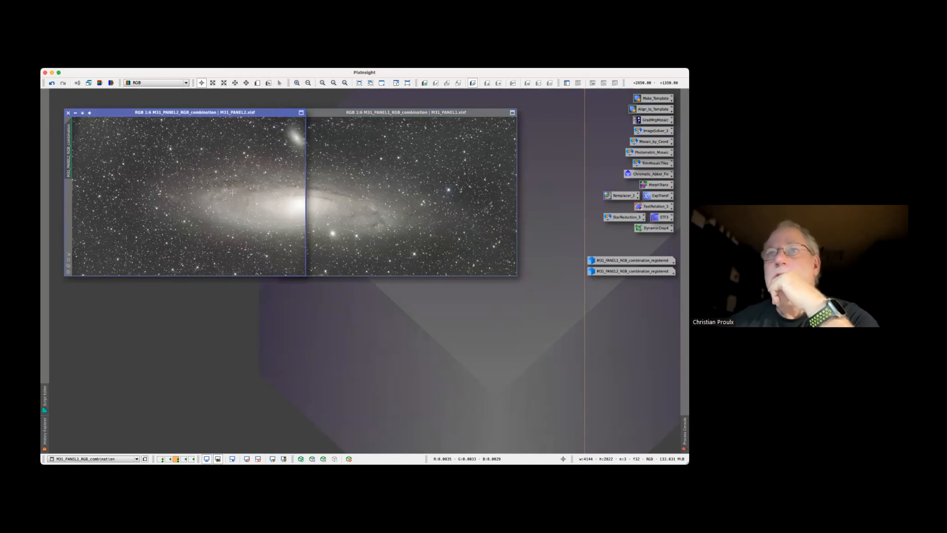
click(357, 189)
click(176, 182)
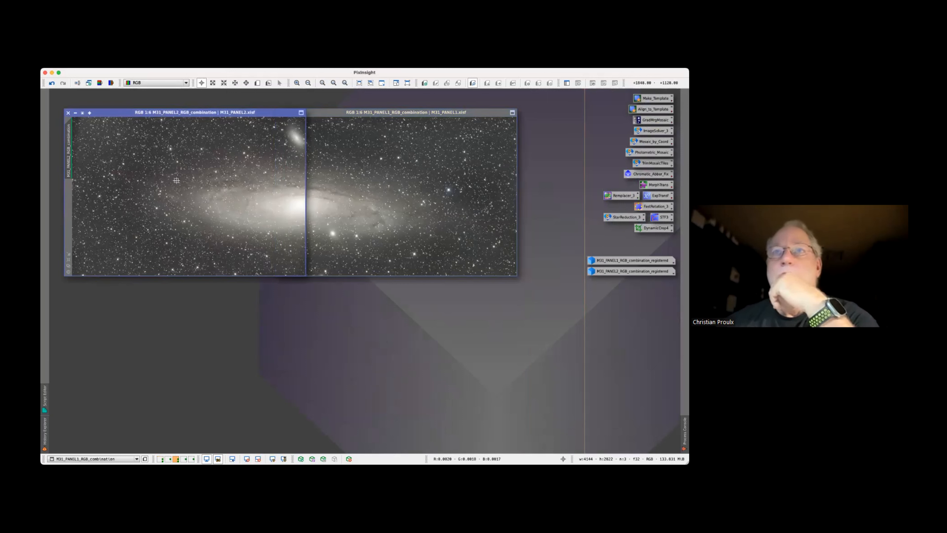
Inspect the pixels along the faint outer end of the galaxy in the M31_PANEL2 image
drag(176, 181, 159, 207)
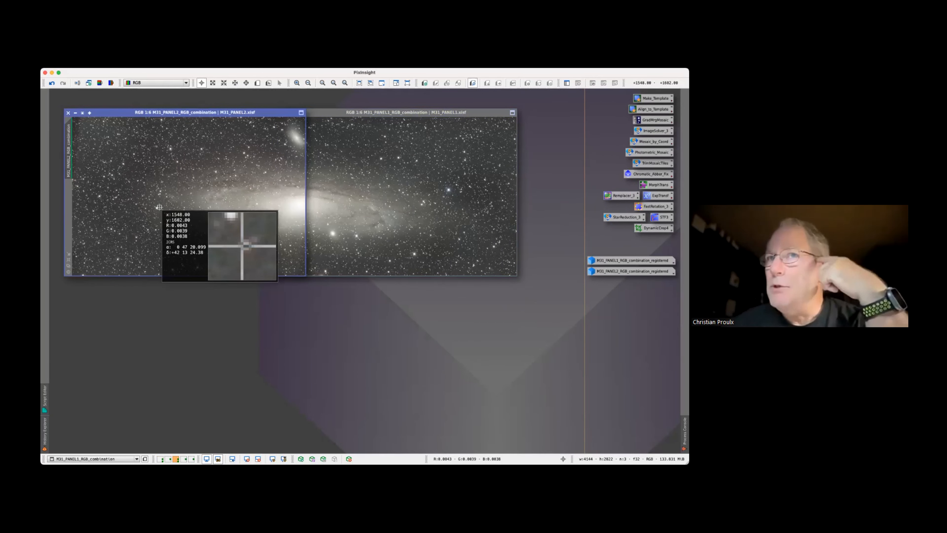
drag(160, 207, 148, 207)
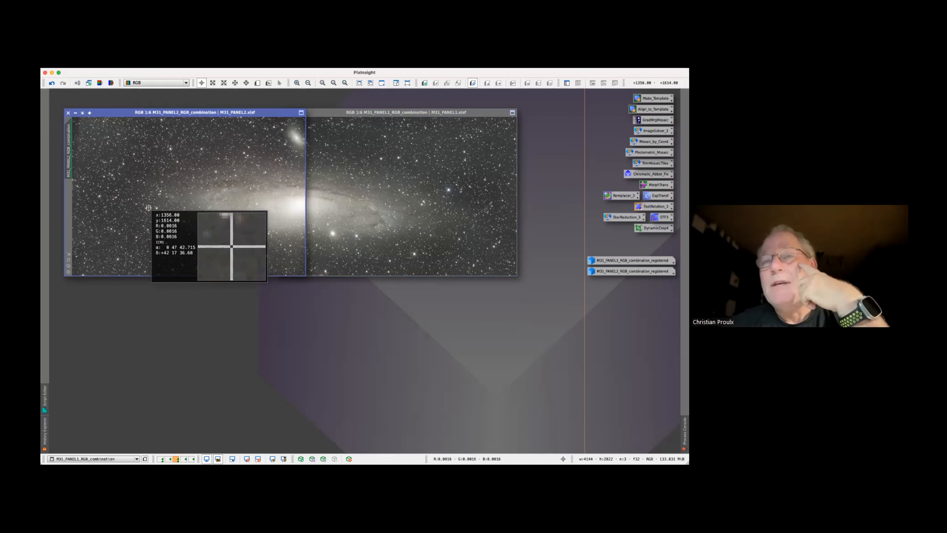
click(149, 208)
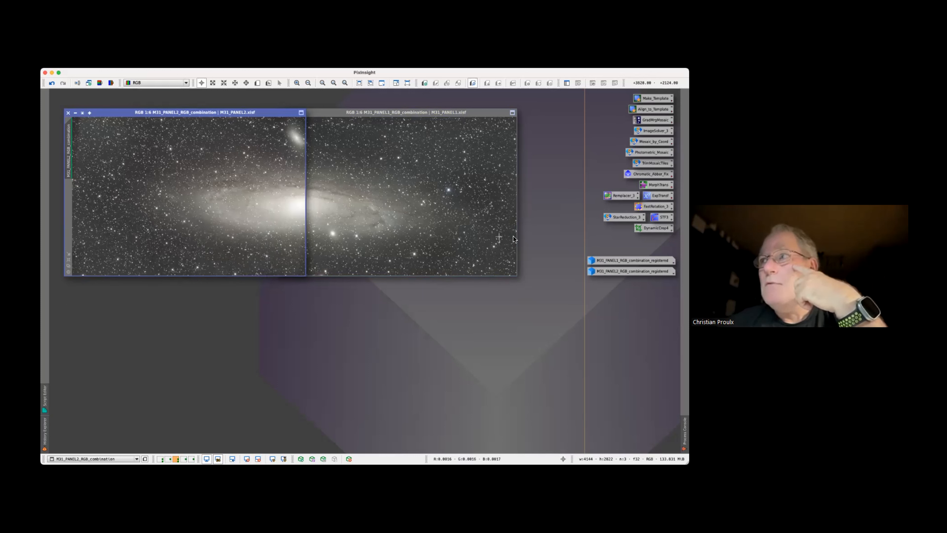
Bring the M31_PANEL1 image to the front, and minimize both panel images back to icons
click(443, 204)
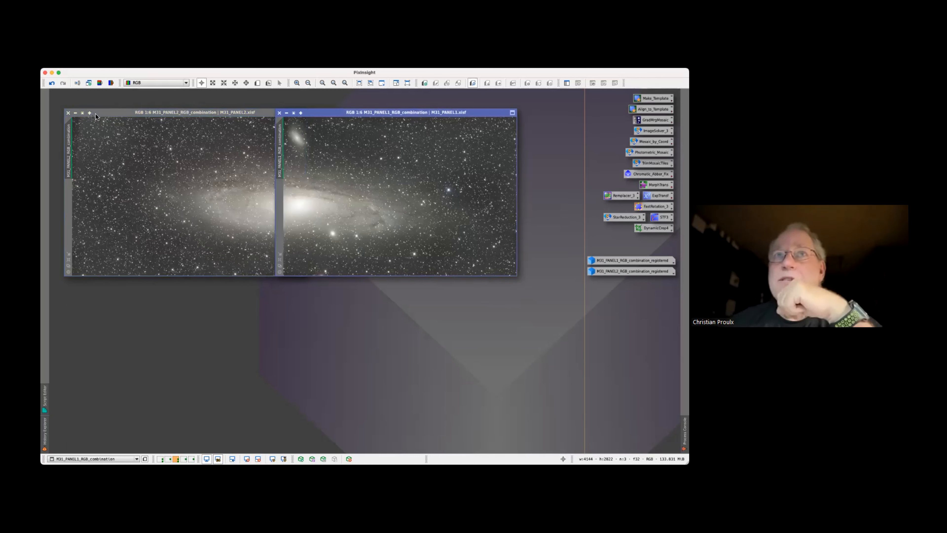
click(81, 113)
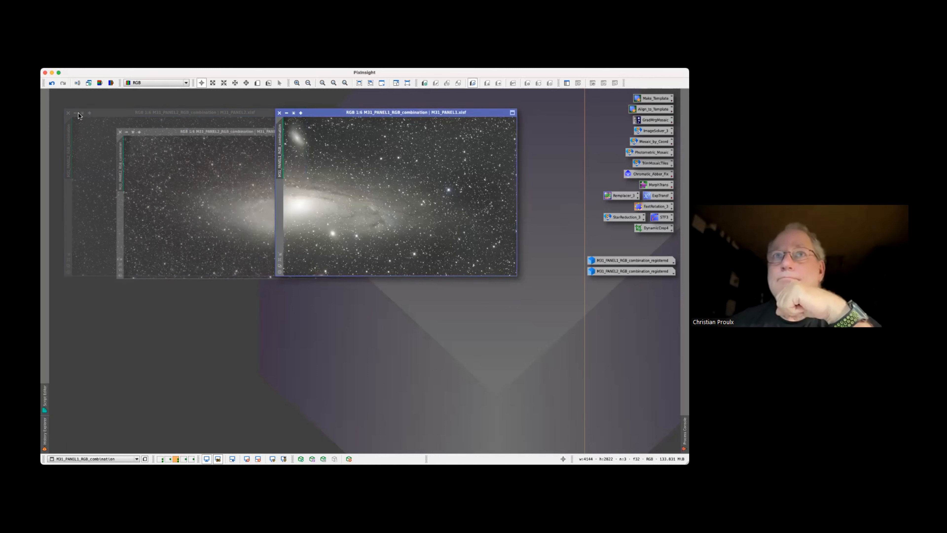
click(286, 113)
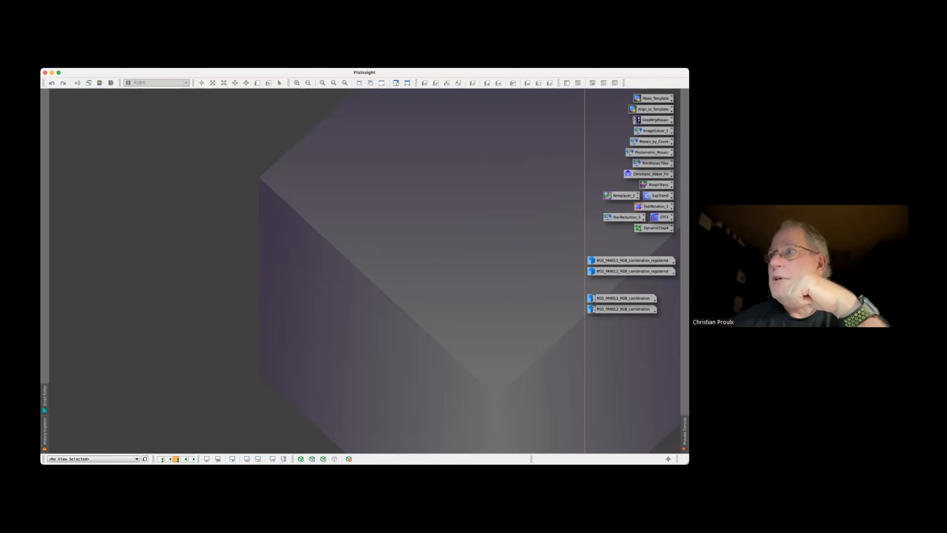
Execute the Photometric_Mosaic script in the global context, examine its mosaic join and gradient correction settings, and exit it
click(651, 152)
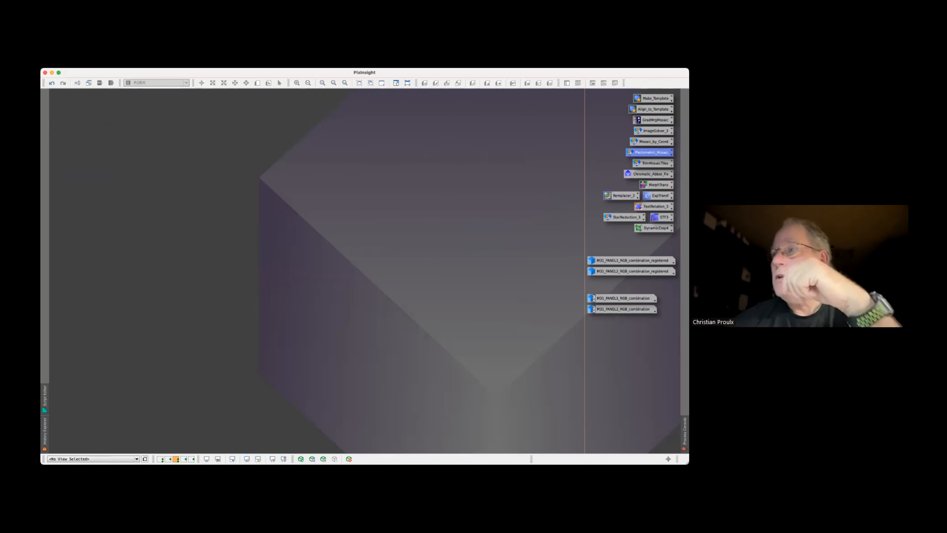
right_click(651, 152)
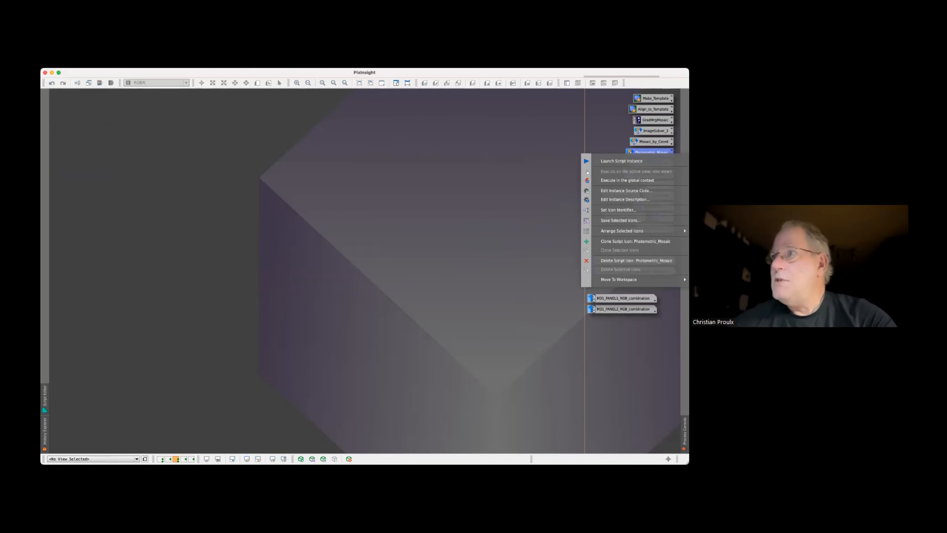
click(627, 180)
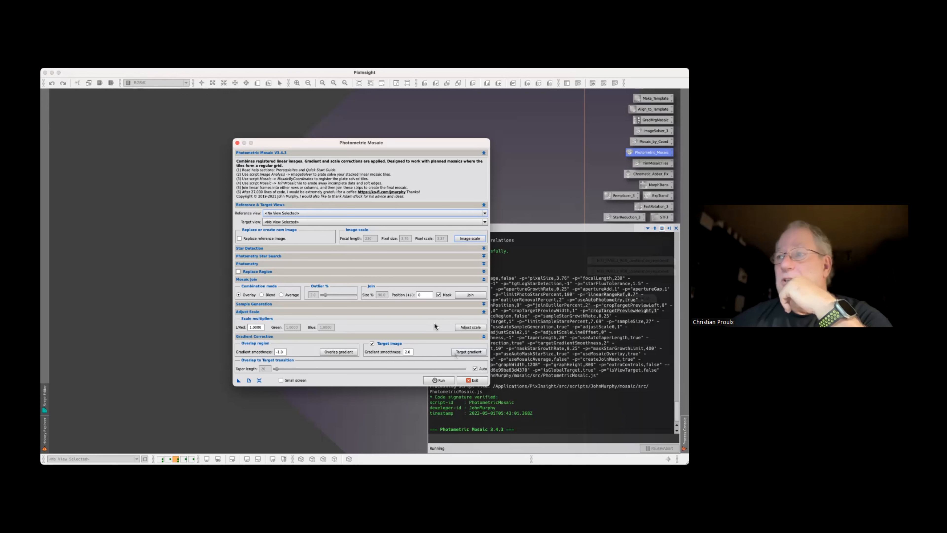
click(472, 383)
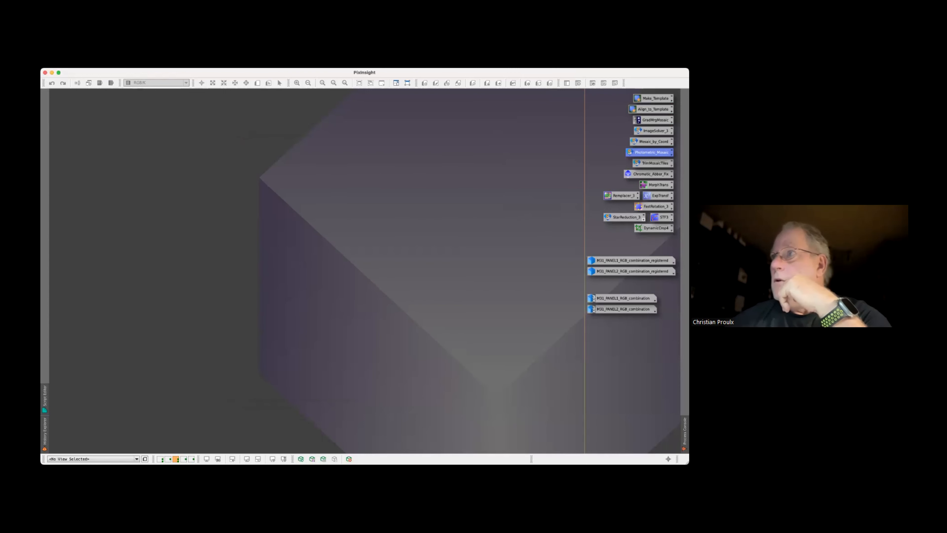
Execute the Mosaic_by_Coord script globally, add the M31_PANEL2_RGB_combination and M31_PANEL1_RGB_combination windows as tiles, and cancel the script
right_click(652, 141)
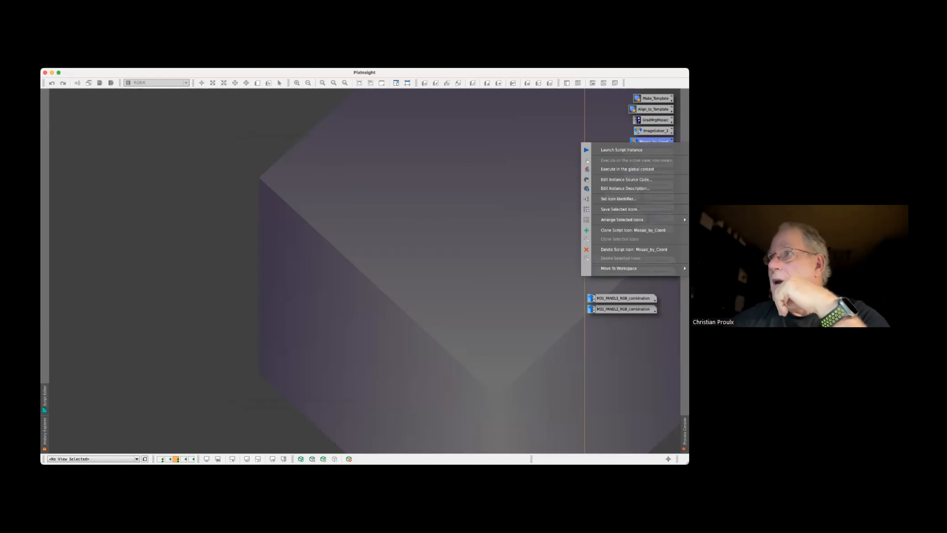
click(627, 169)
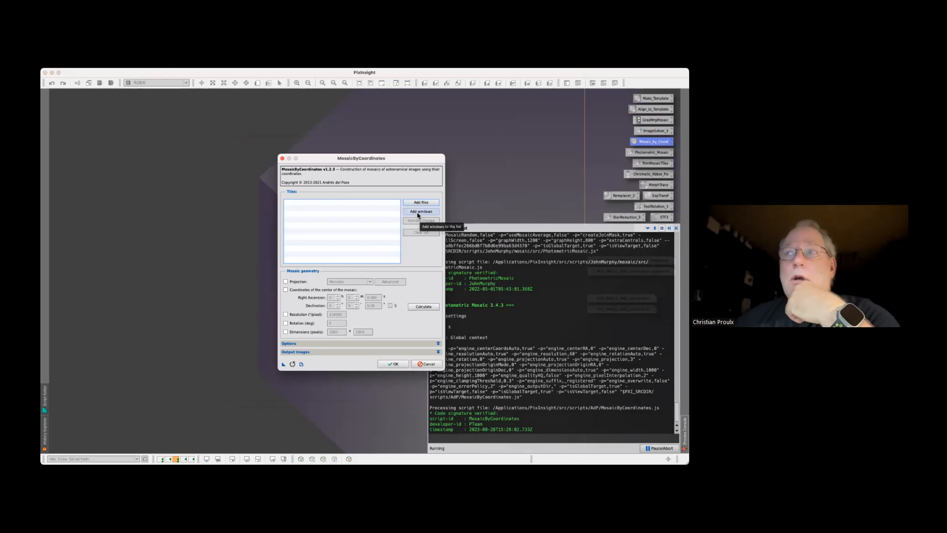
click(418, 212)
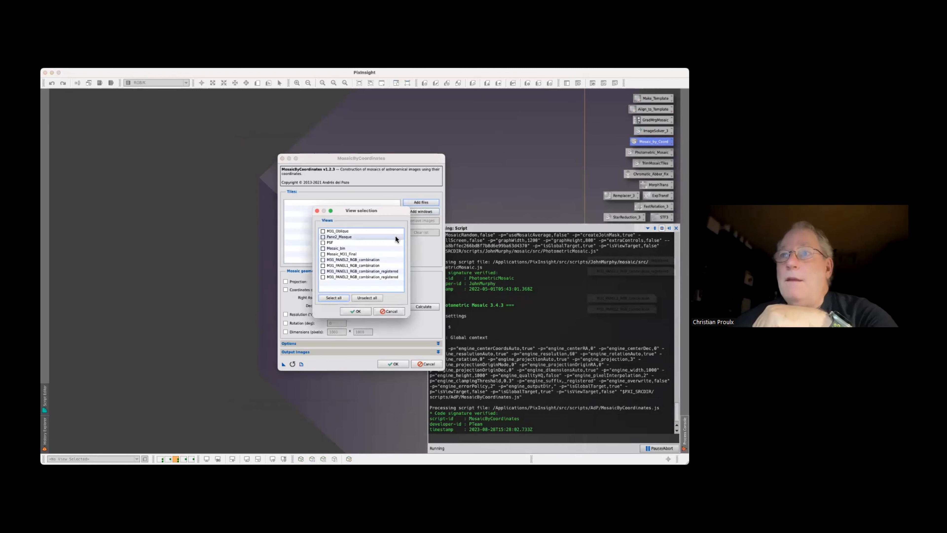
click(323, 259)
click(323, 265)
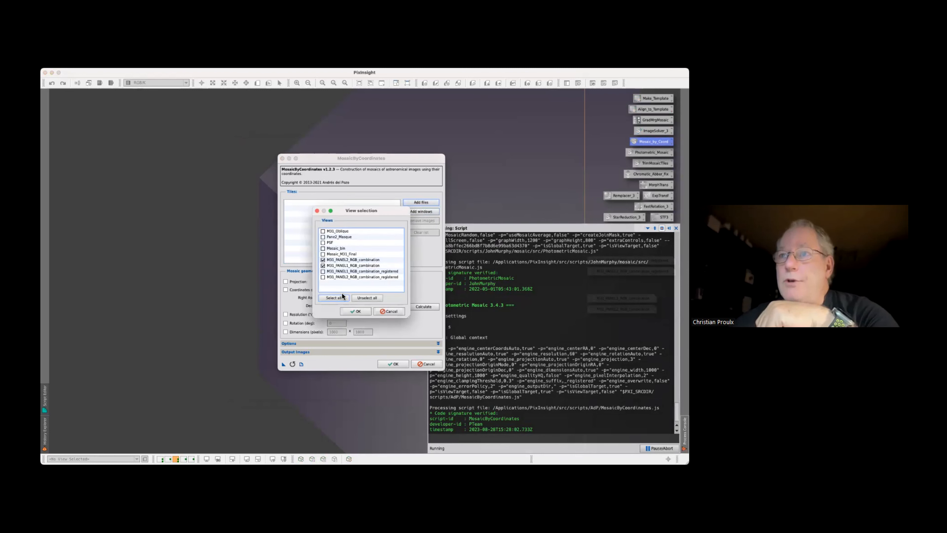
click(353, 312)
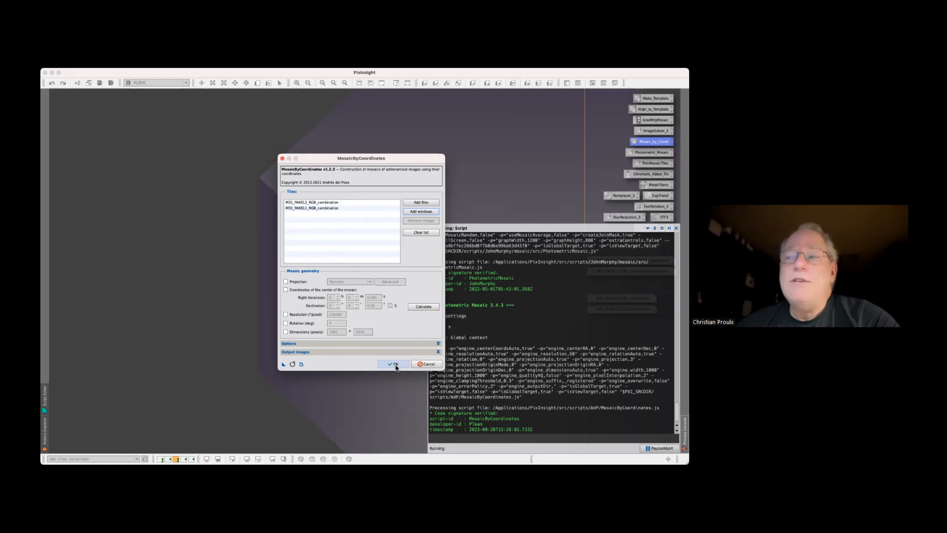
click(428, 364)
Open both registered panel images and inspect the inner edge of M31_PANEL2_RGB_combination_registered where it meets the black area
double_click(632, 260)
double_click(630, 272)
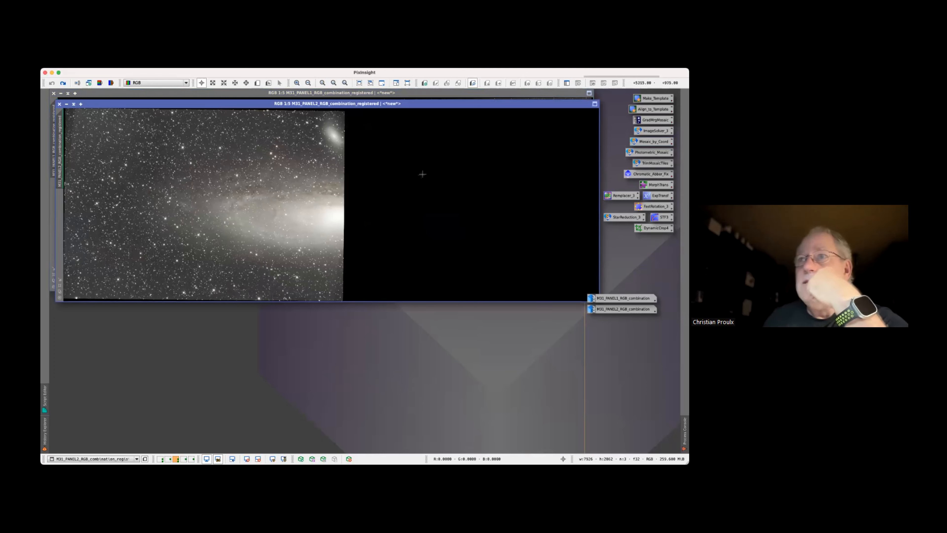
scroll(344, 208, up, 2)
scroll(341, 212, up, 1)
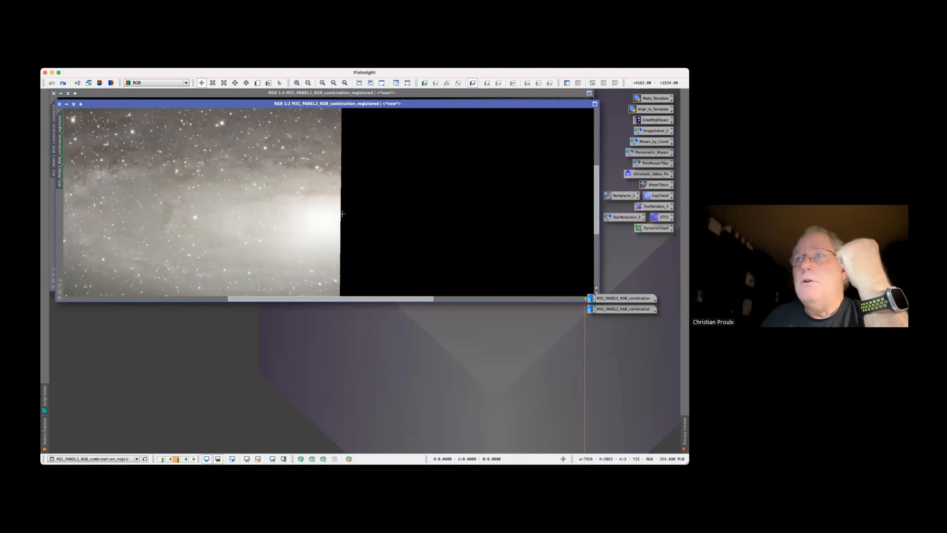
scroll(339, 218, up, 1)
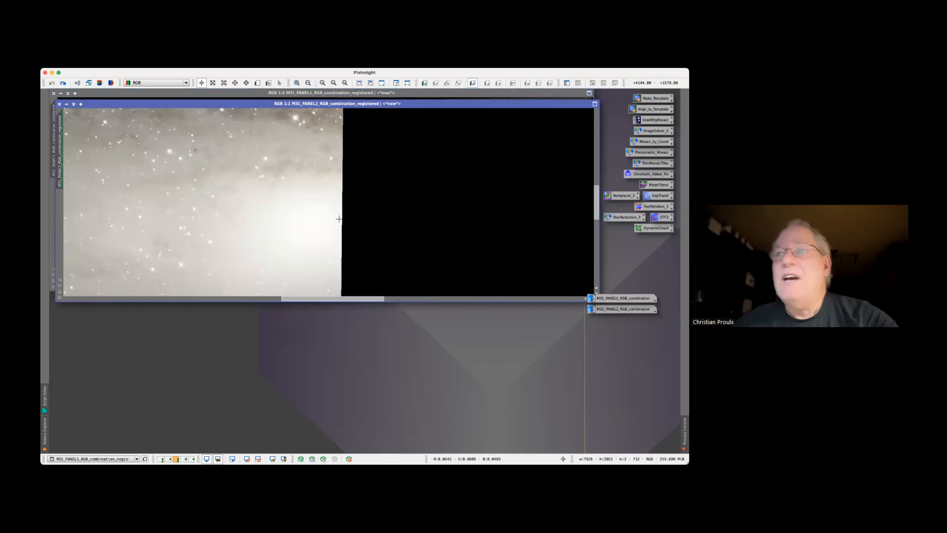
drag(340, 219, 340, 218)
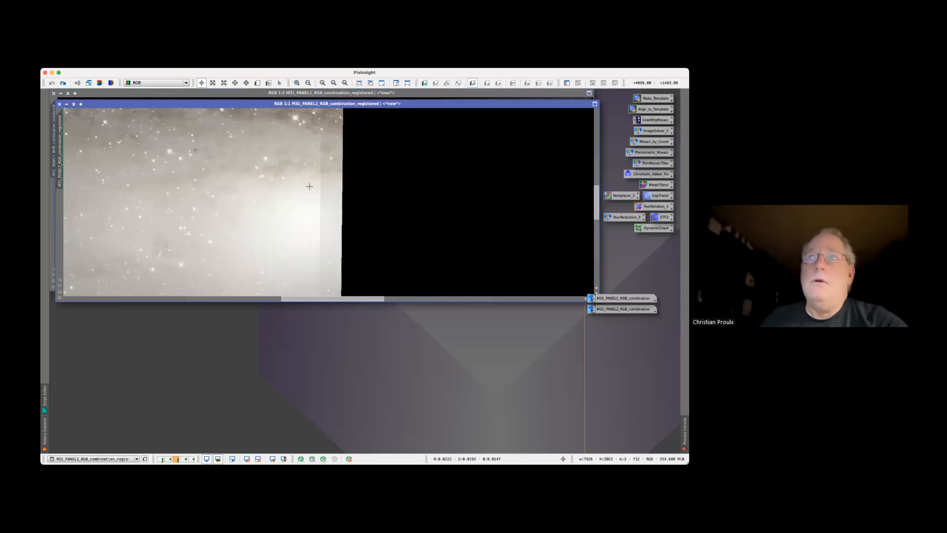
scroll(304, 197, down, 5)
scroll(304, 191, up, 1)
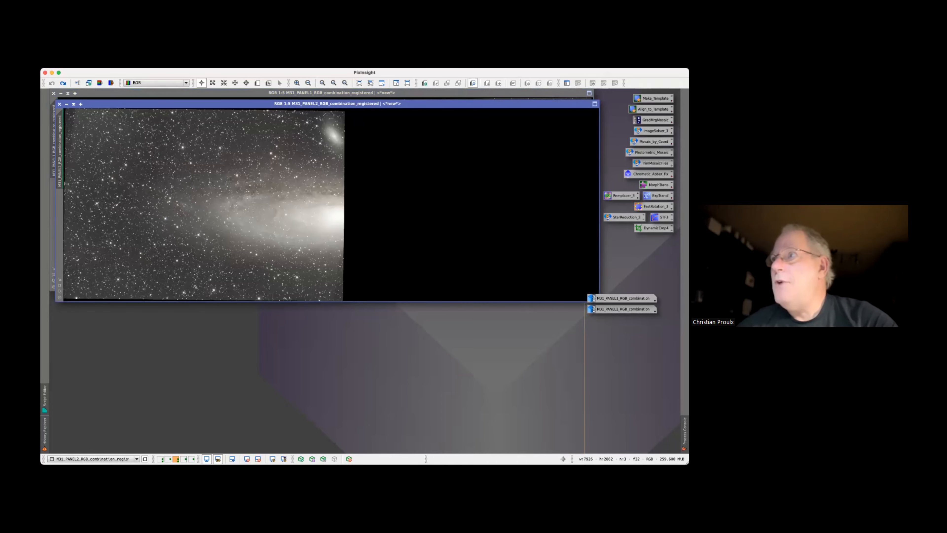
Execute the TrimMosaicTiles script globally, target M31_PANEL1_RGB_combination_registered, and set the top, left, bottom and right trim to 2
right_click(654, 163)
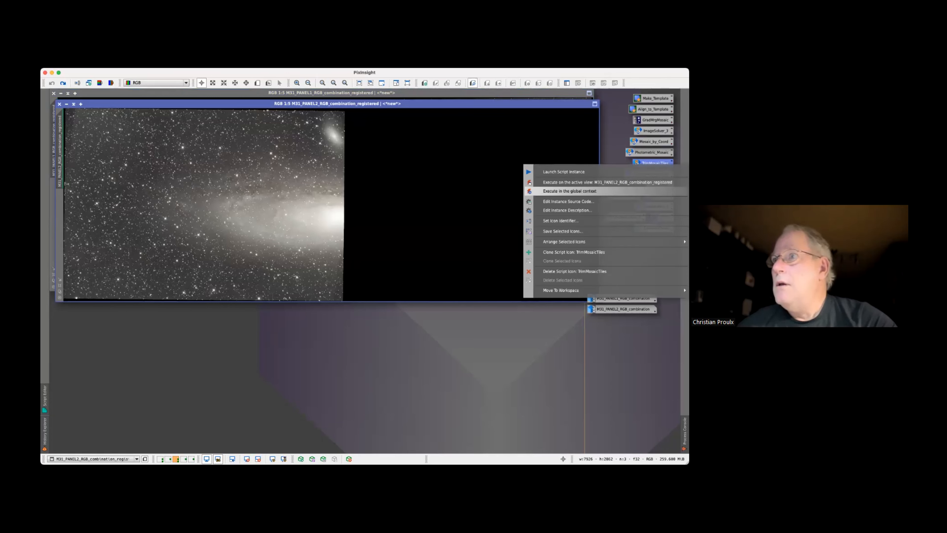
click(569, 191)
click(328, 224)
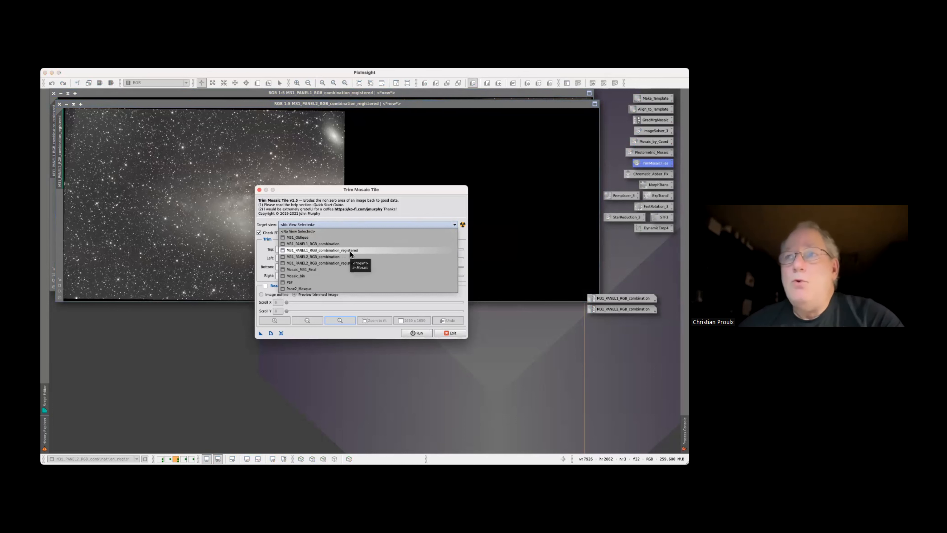
click(350, 252)
click(280, 250)
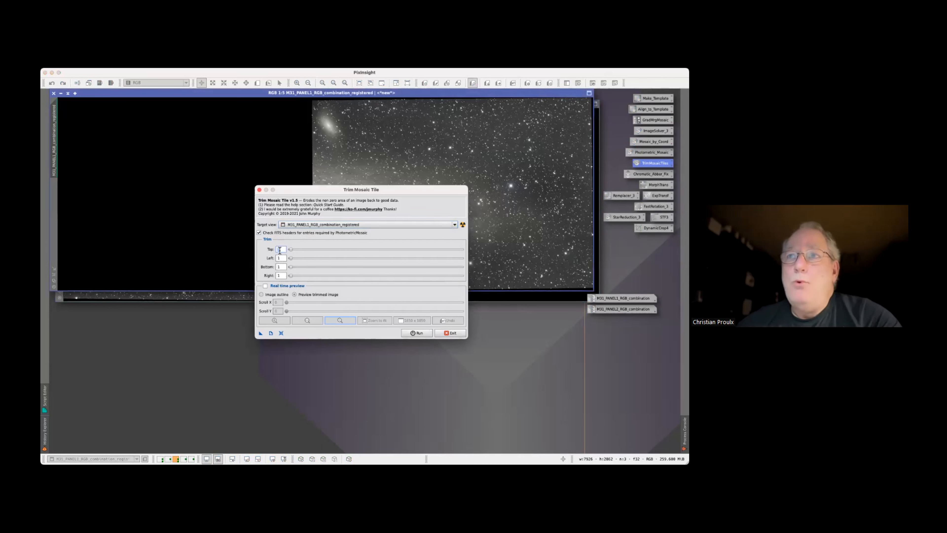
text(2)
key(Tab)
text(2)
key(Tab)
key(Tab)
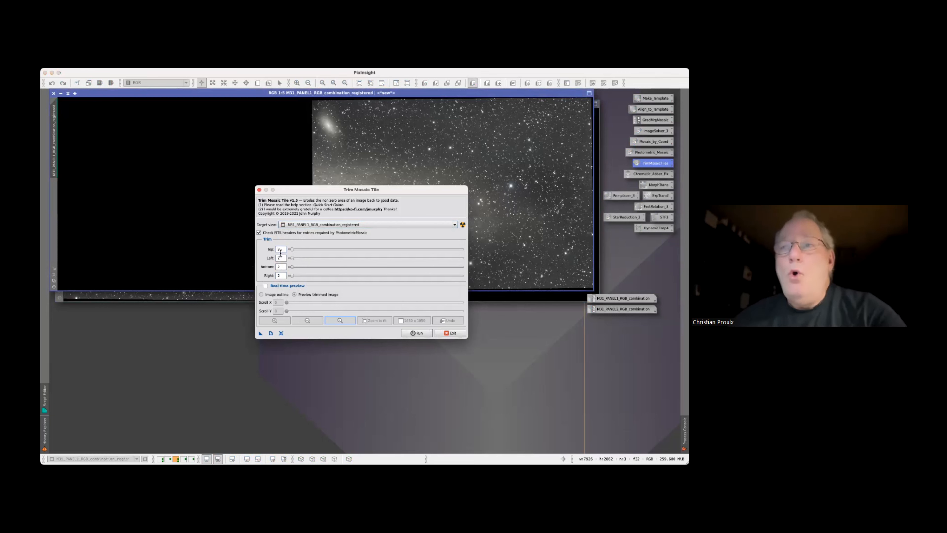
Check the trimmed upper edge of the panel 1 tile in a real-time preview, turn the preview off, and run the trim
click(265, 286)
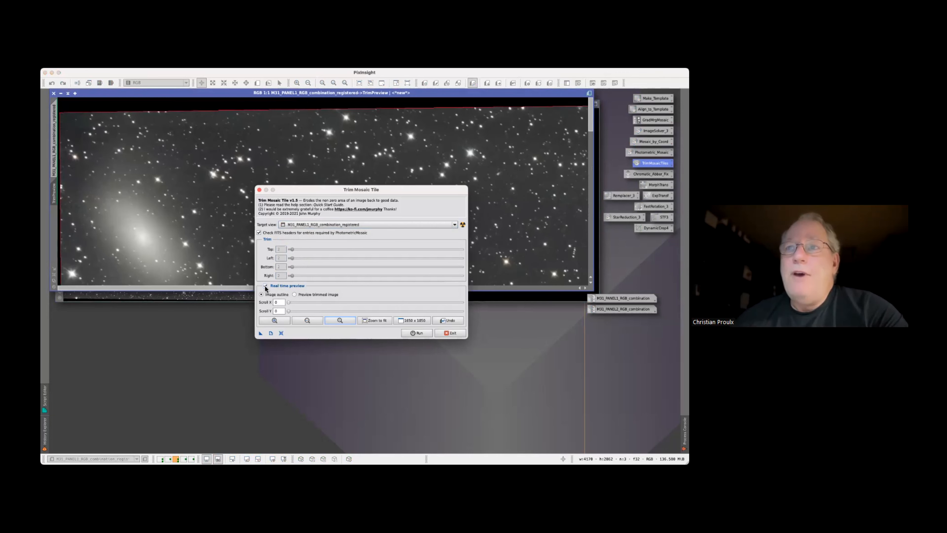
click(295, 294)
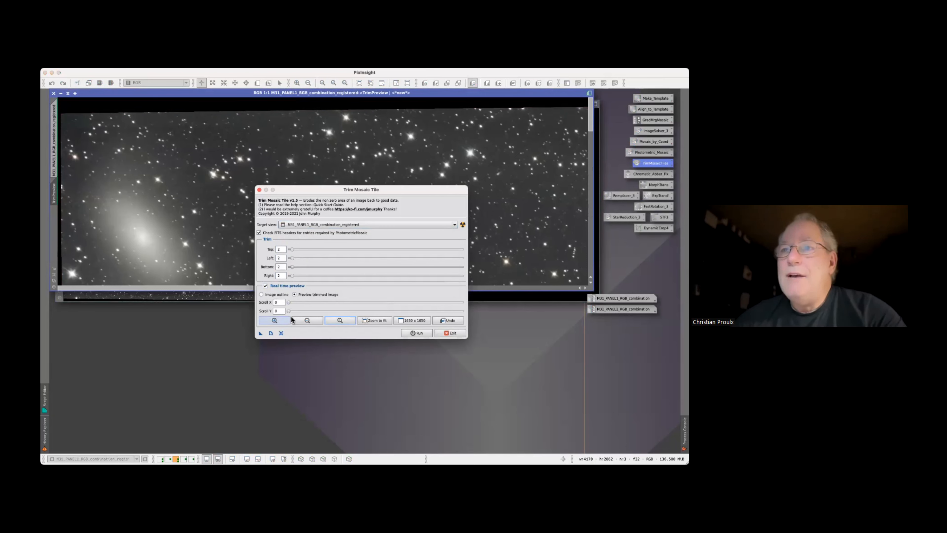
click(283, 321)
drag(316, 302, 295, 303)
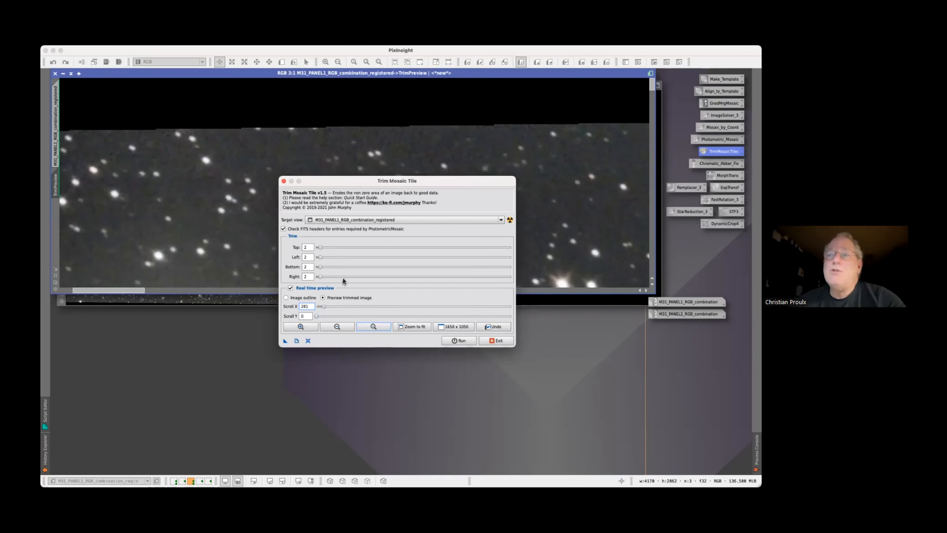
click(290, 288)
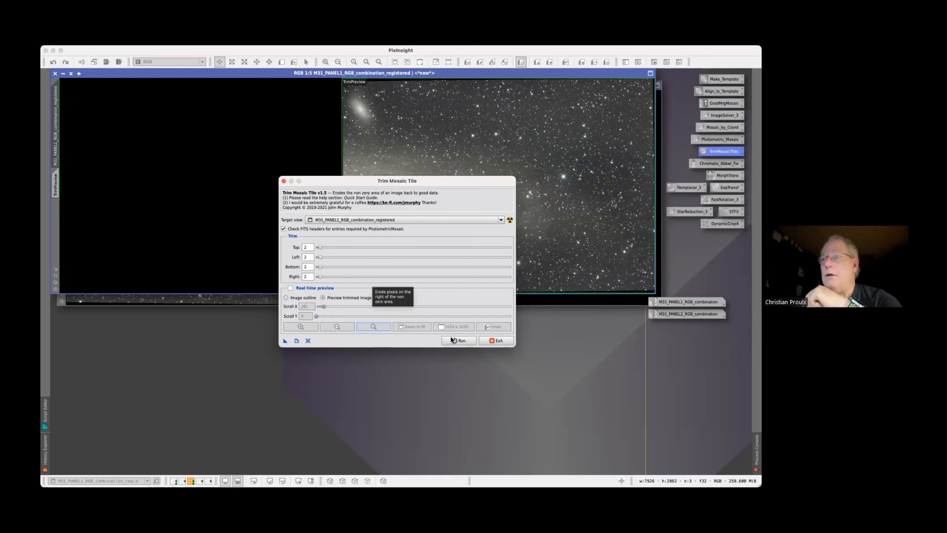
click(469, 340)
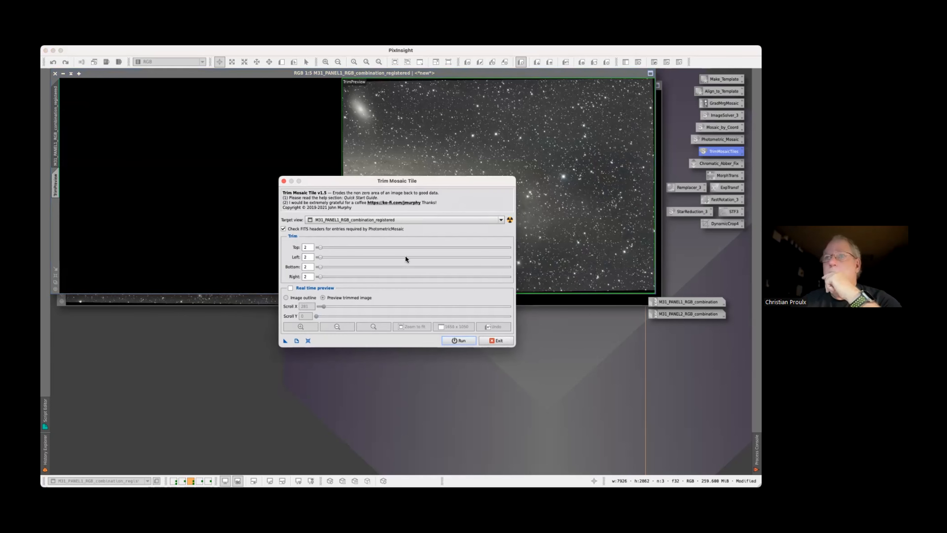
Run the same trim on M31_PANEL2_RGB_combination_registered, exit the script, and minimize both registered images to icons
click(405, 219)
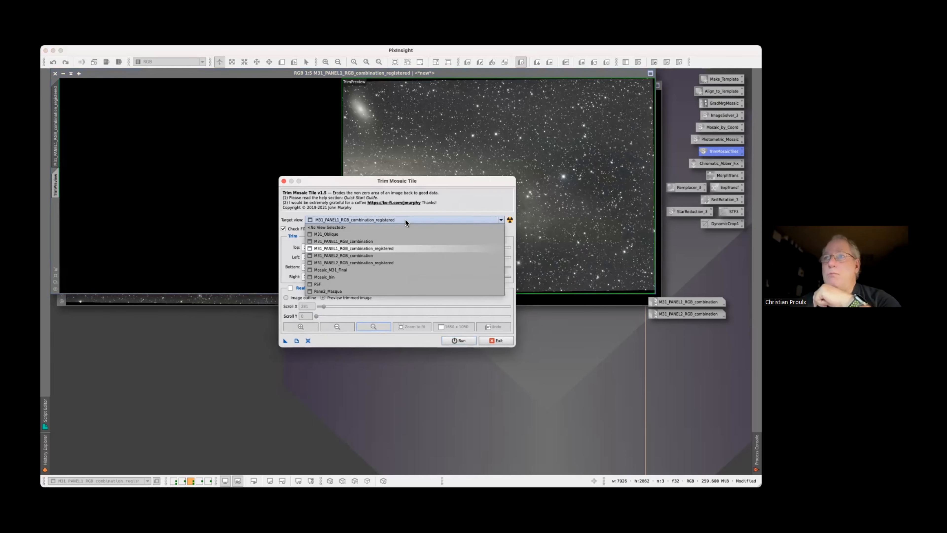
click(400, 264)
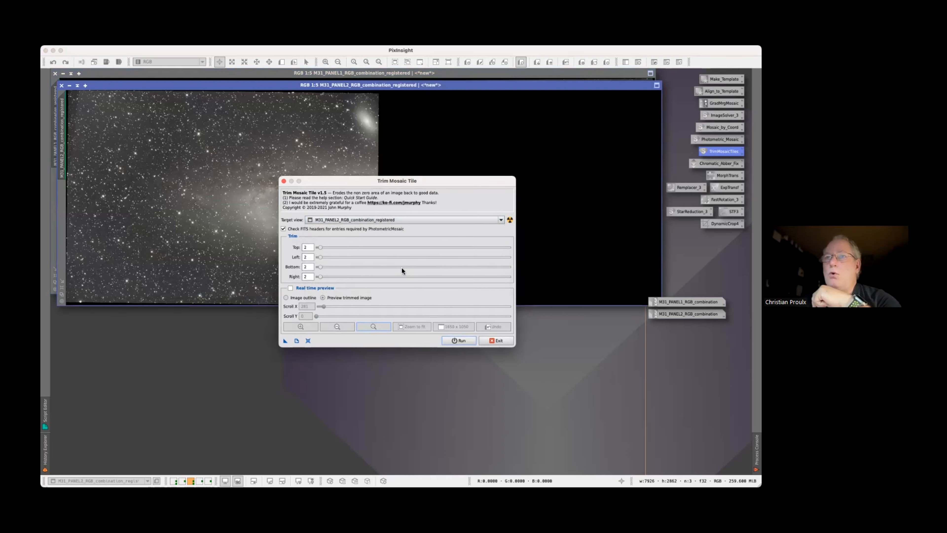
click(461, 338)
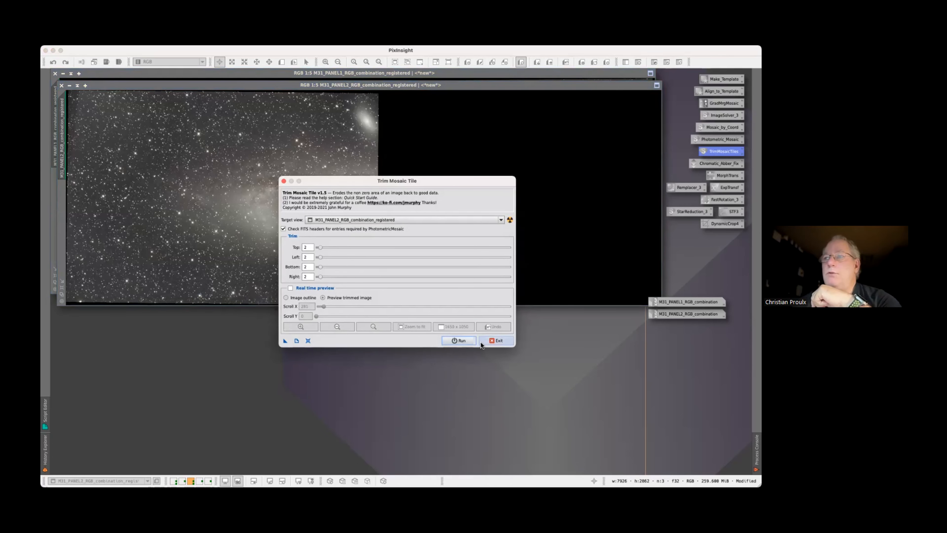
click(498, 339)
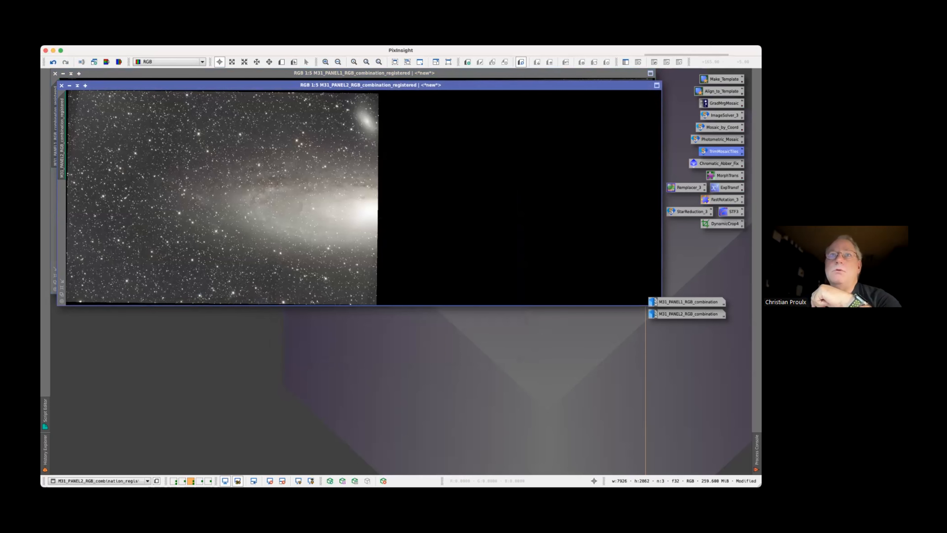
click(70, 85)
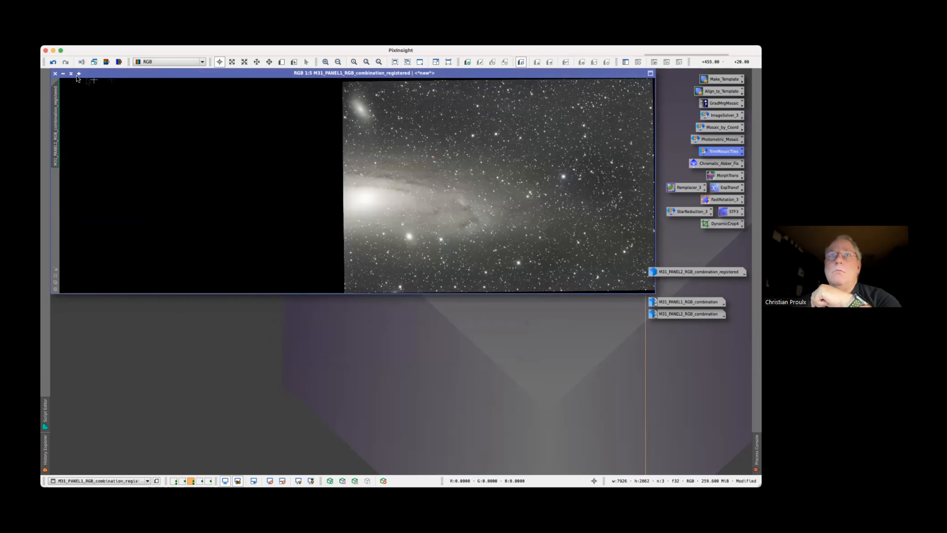
click(63, 74)
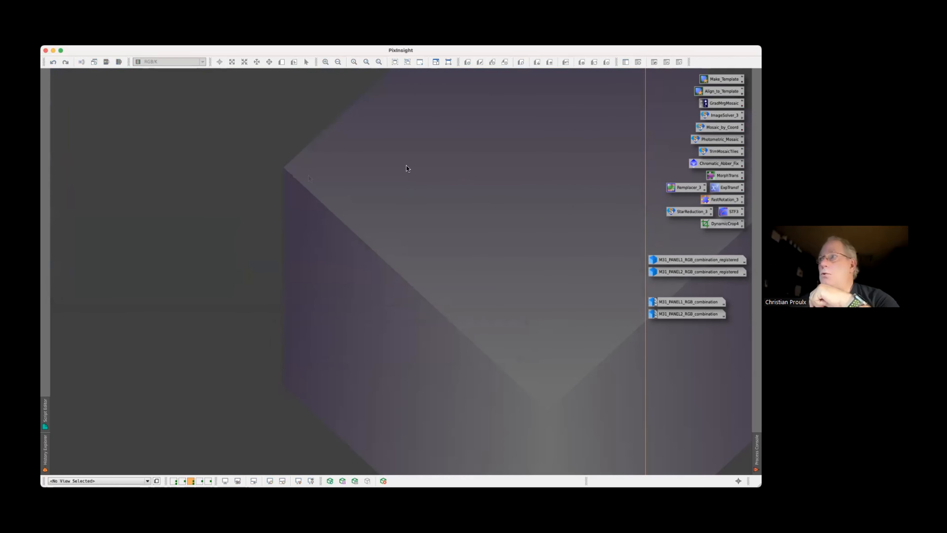
Execute the Photometric_Mosaic script in the global context, reset its settings to defaults, and disable replacing the reference image
right_click(718, 139)
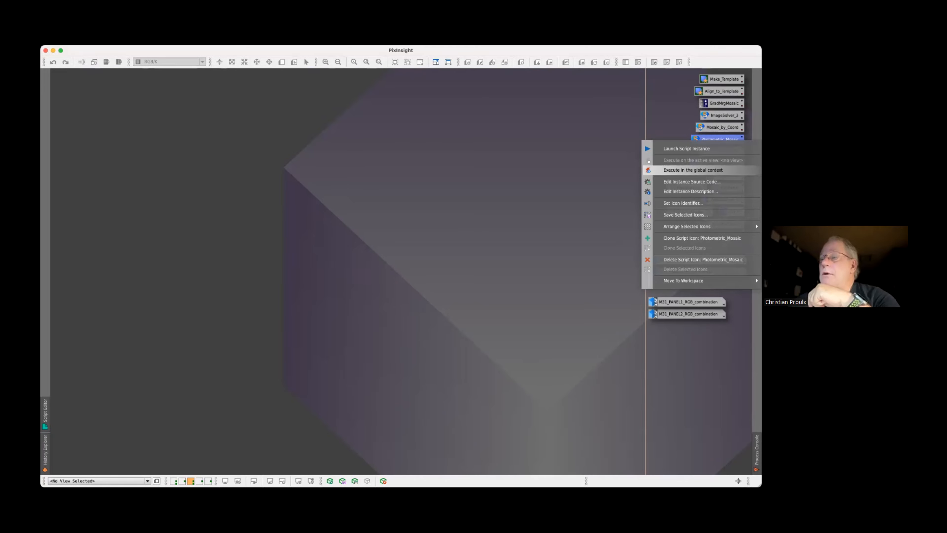
click(693, 170)
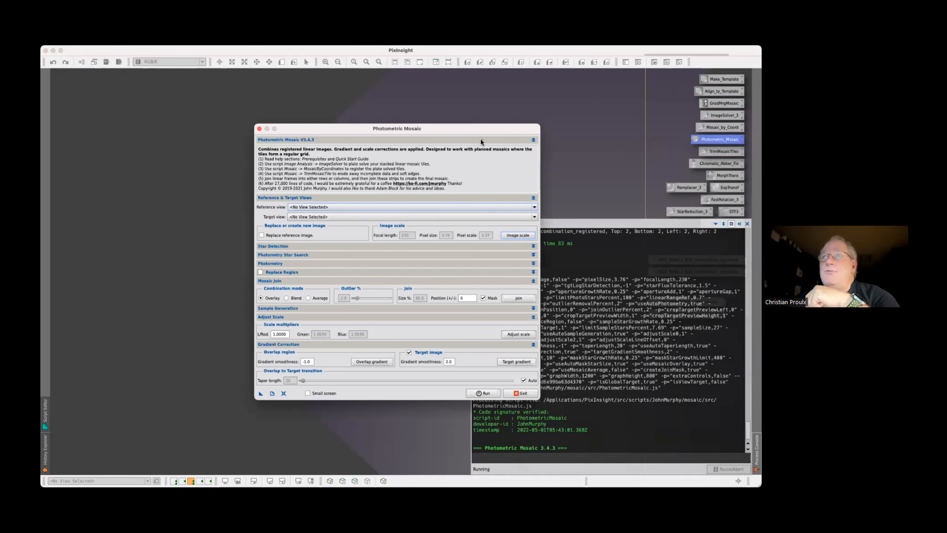
drag(475, 129, 451, 102)
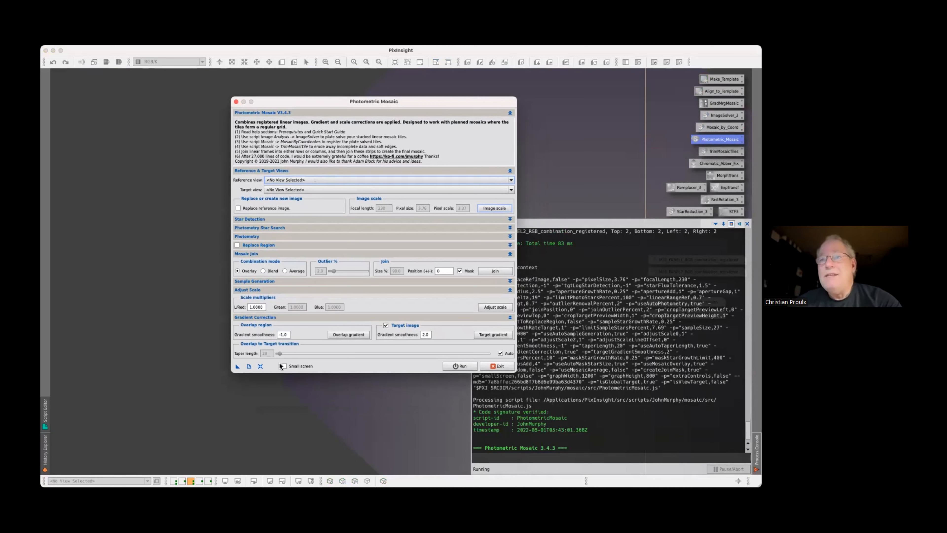
click(260, 366)
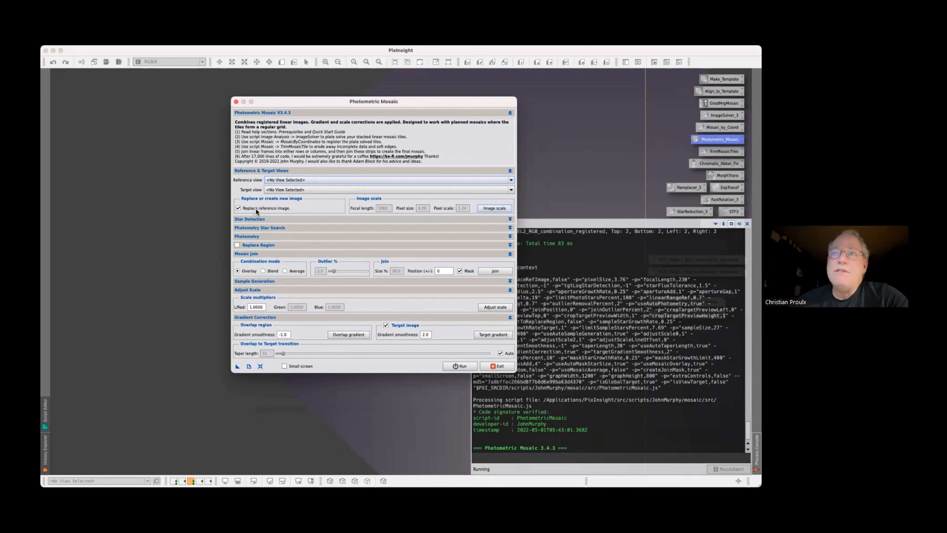
click(240, 210)
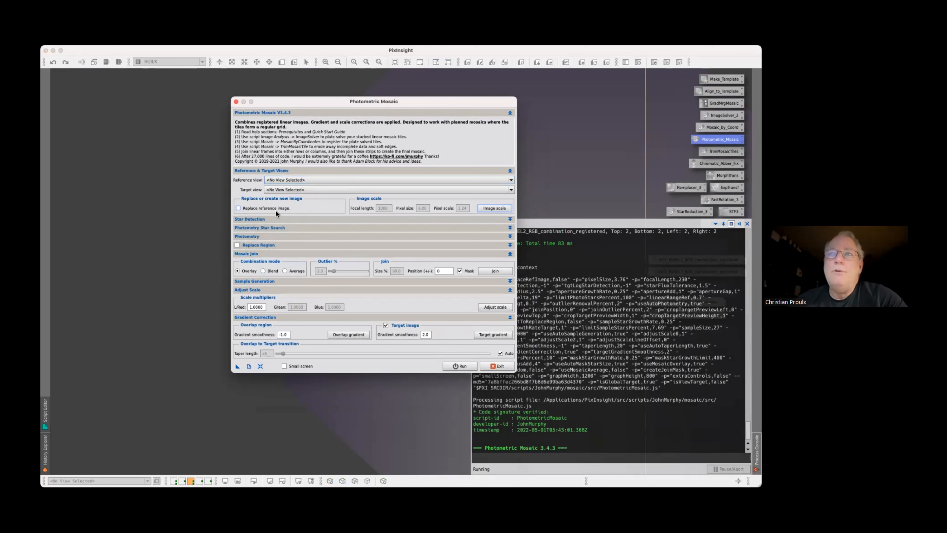
Set M31_PANEL1_RGB_combination_registered as the reference view and M31_PANEL2_RGB_combination_registered as the target view
click(312, 180)
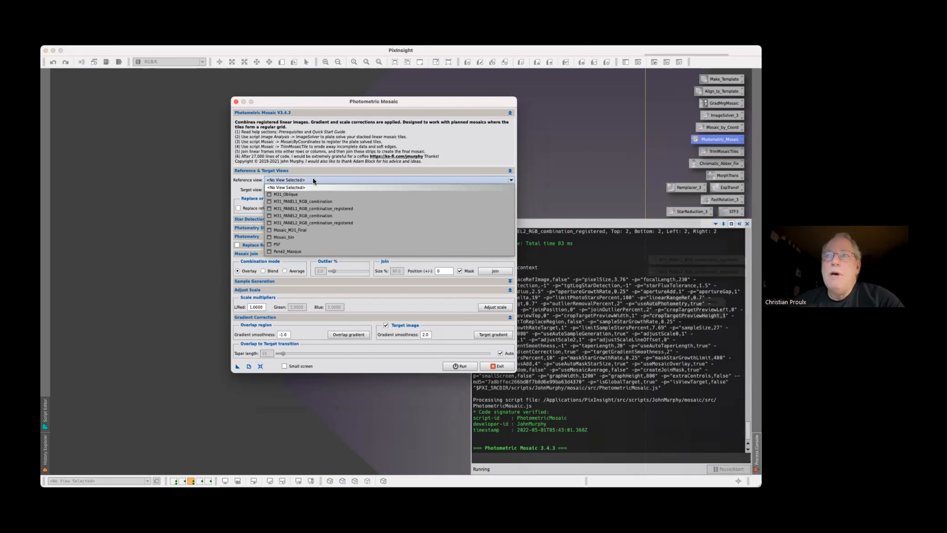
click(304, 209)
click(306, 189)
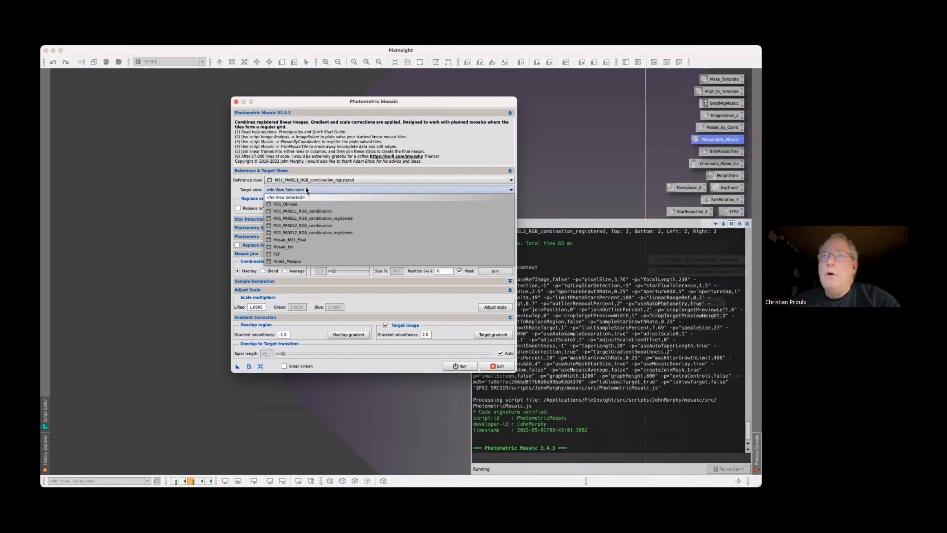
click(332, 229)
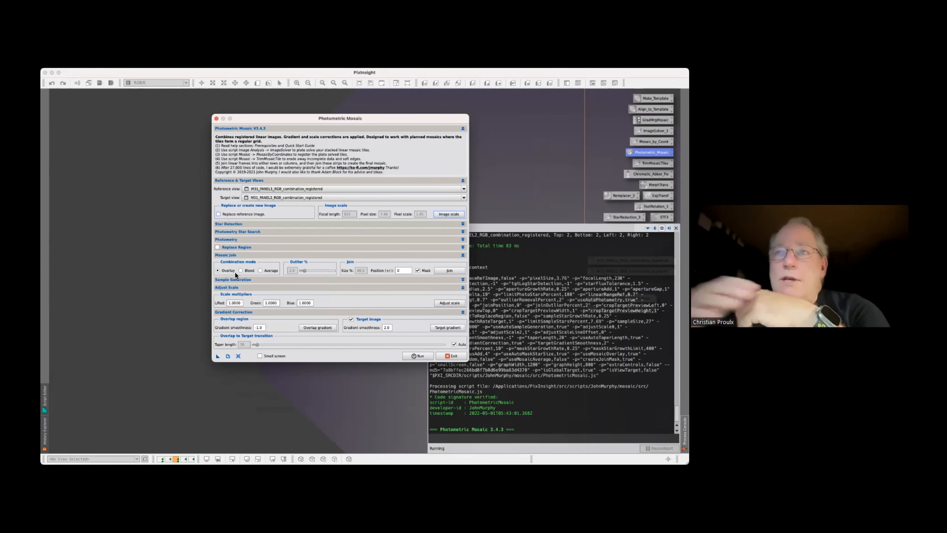
Open the Join Size and Position editor full screen and set the join position to 144, clear of the galaxy core
mouse_move(235, 273)
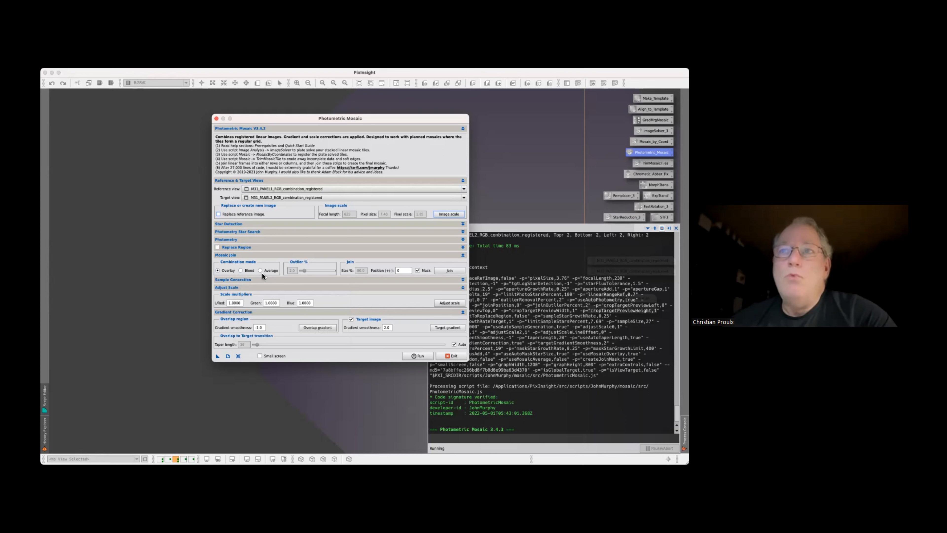
click(449, 271)
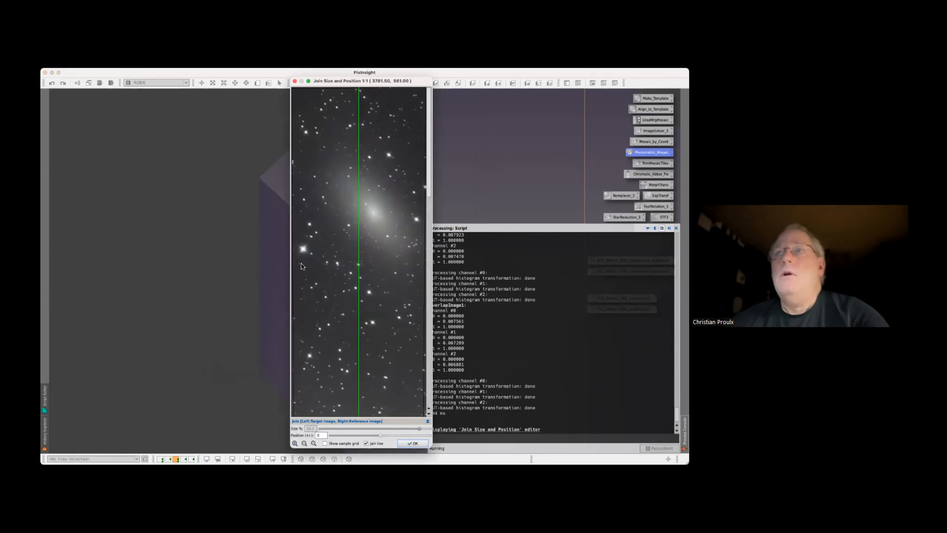
click(309, 81)
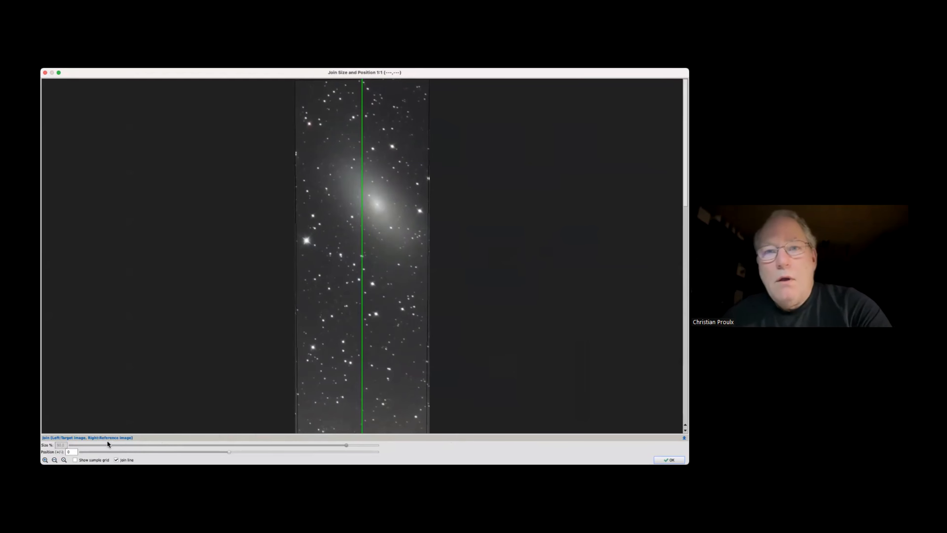
click(55, 459)
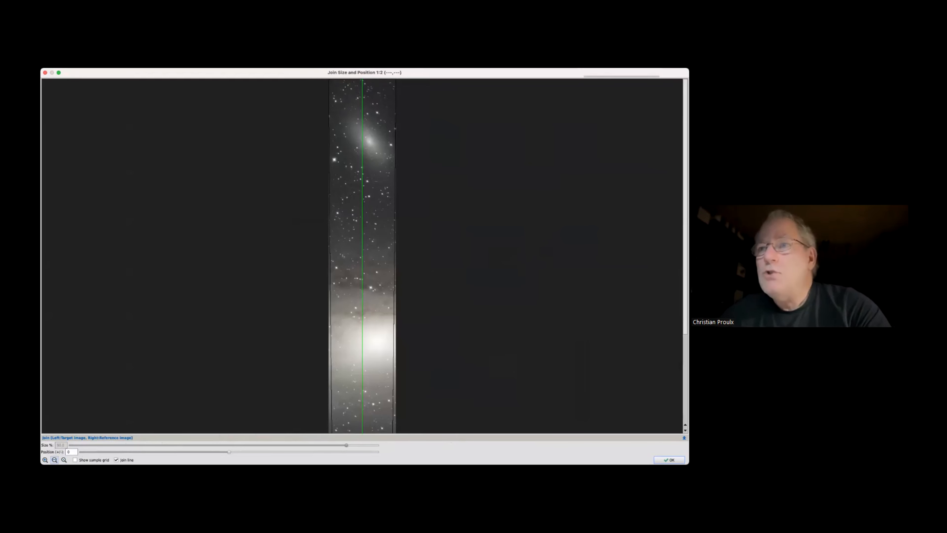
click(55, 460)
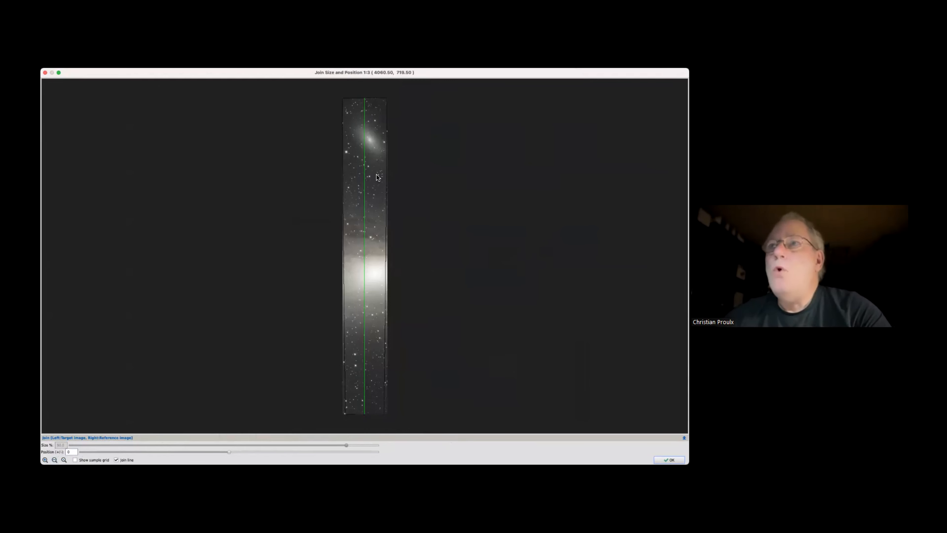
drag(227, 451, 337, 452)
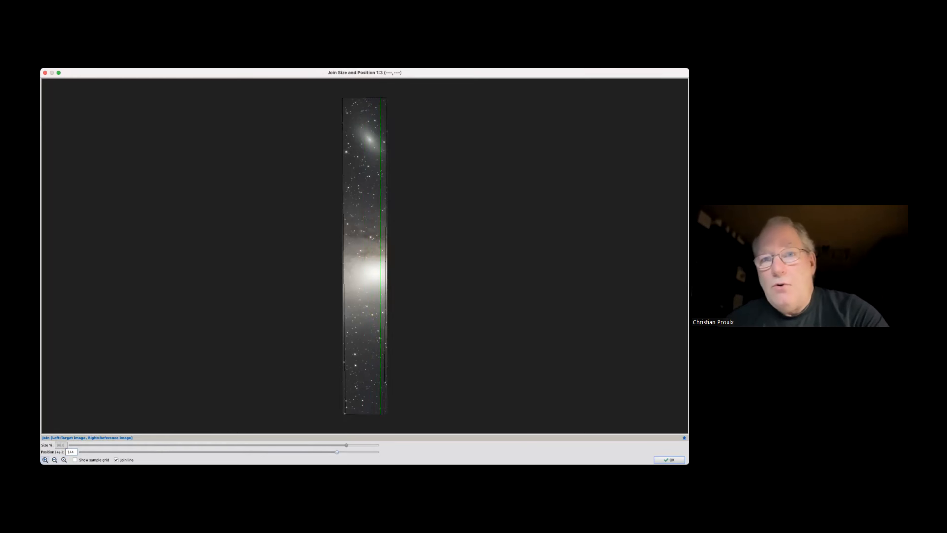
Inspect the join line up close for bright stars and high-contrast areas along the overlap, and accept the join position
click(45, 460)
click(45, 460)
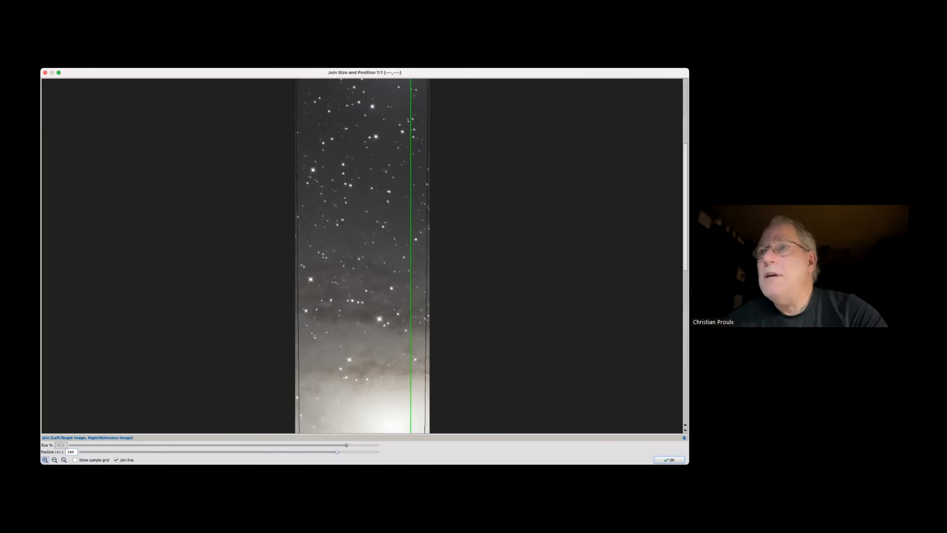
click(45, 460)
click(44, 460)
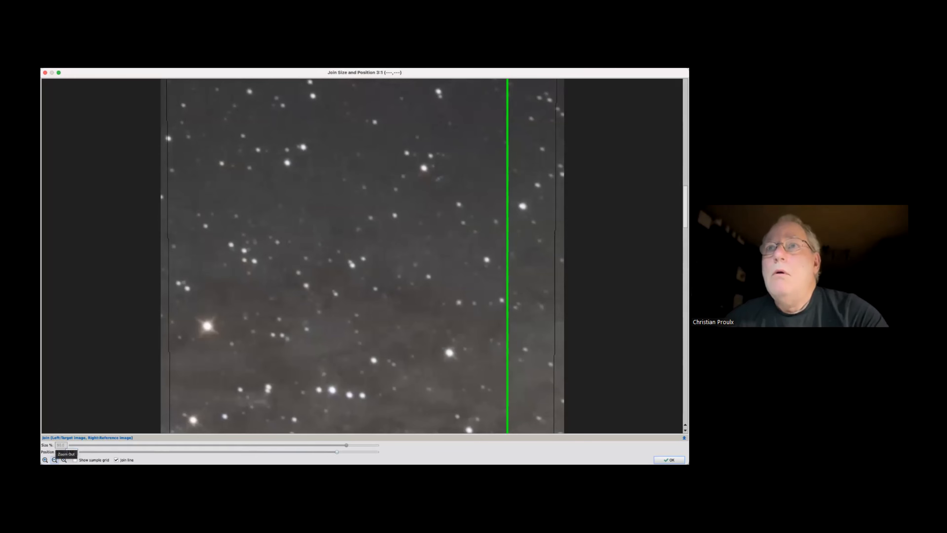
click(54, 460)
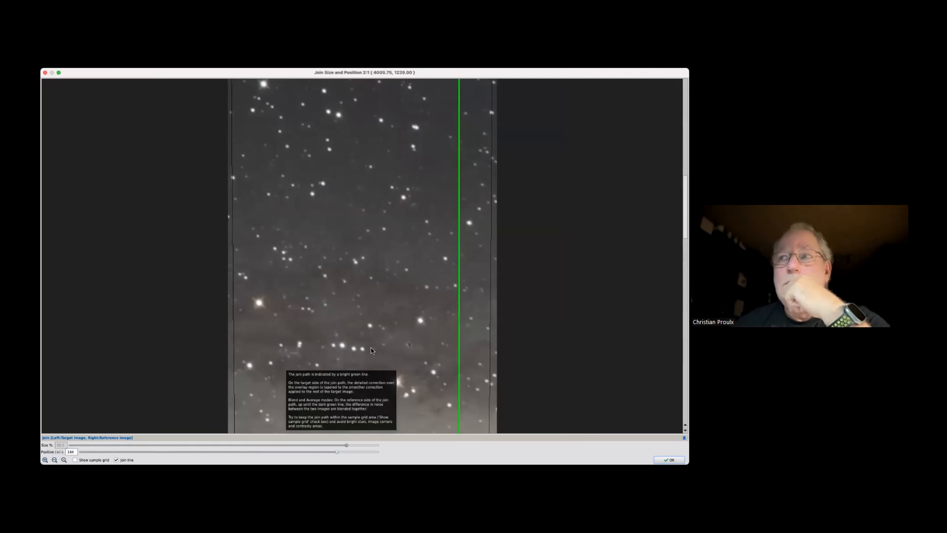
mouse_move(337, 450)
mouse_down()
mouse_move(80, 455)
mouse_move(336, 455)
mouse_up()
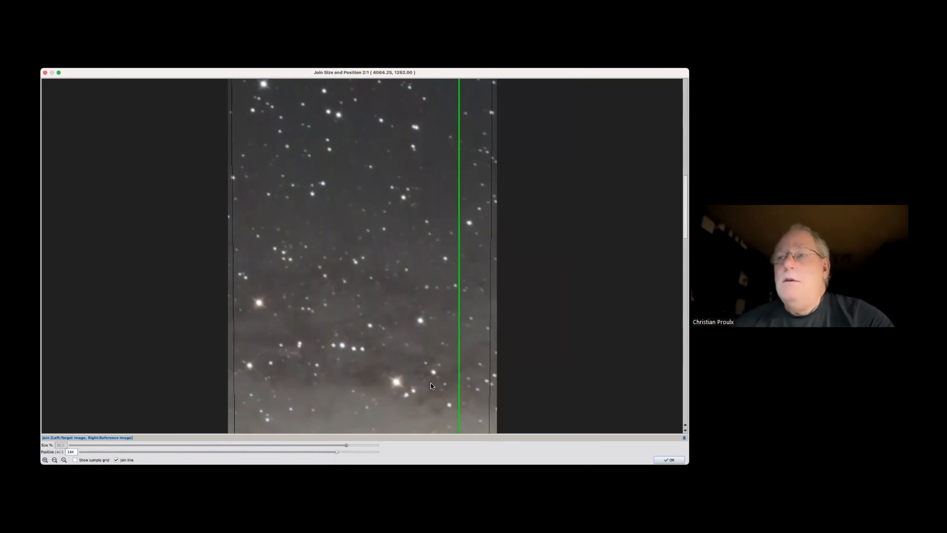
mouse_move(431, 383)
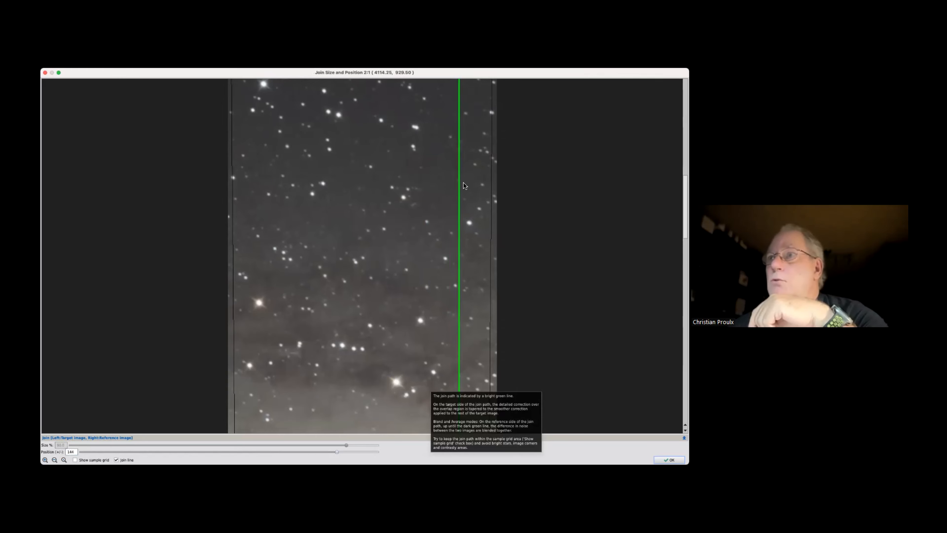
mouse_move(312, 450)
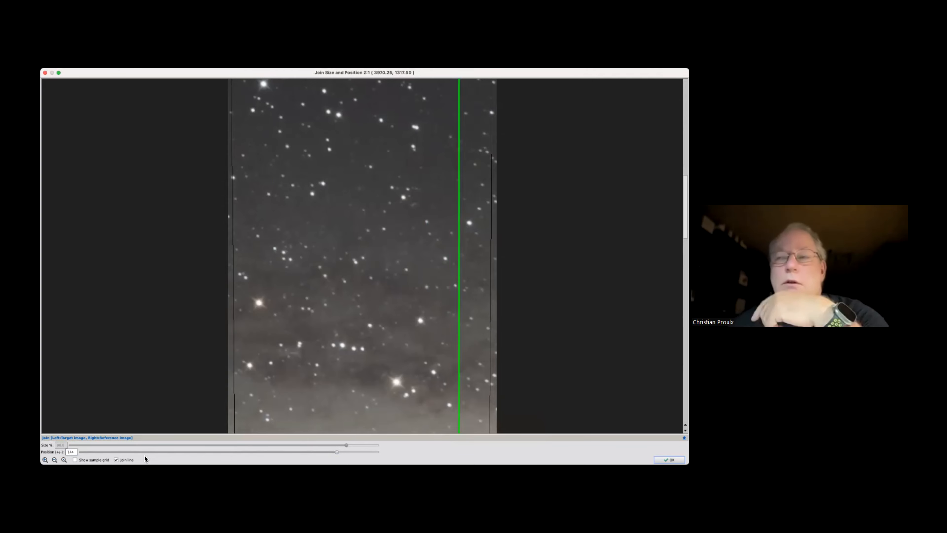
mouse_move(76, 452)
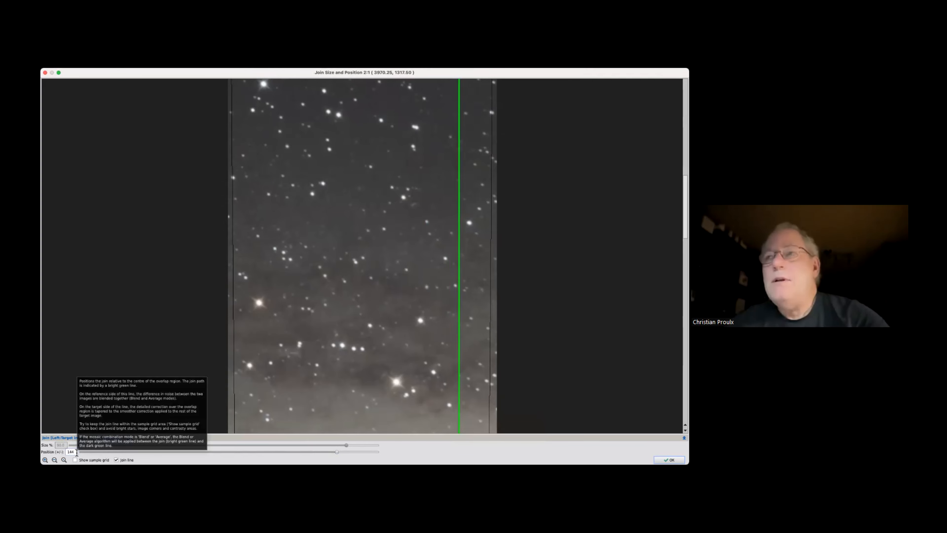
click(54, 459)
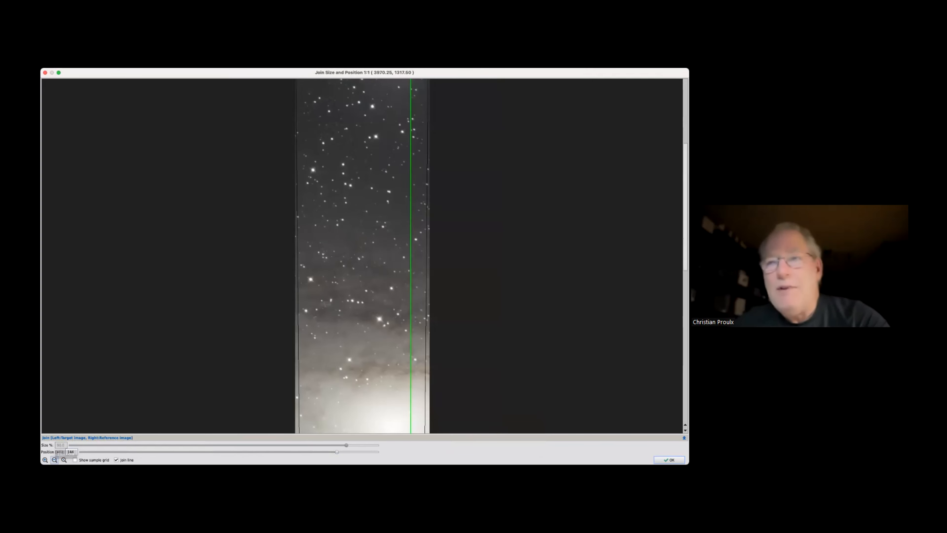
click(55, 459)
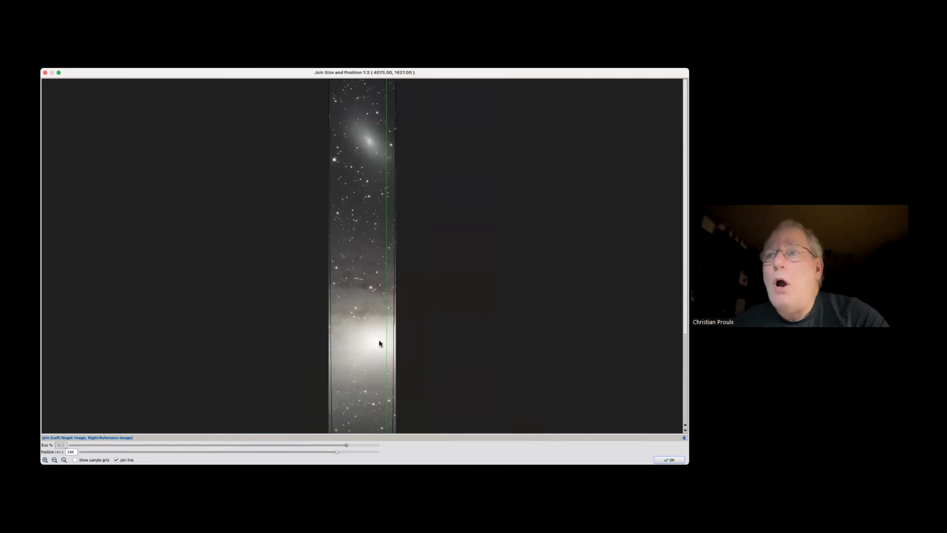
mouse_move(379, 343)
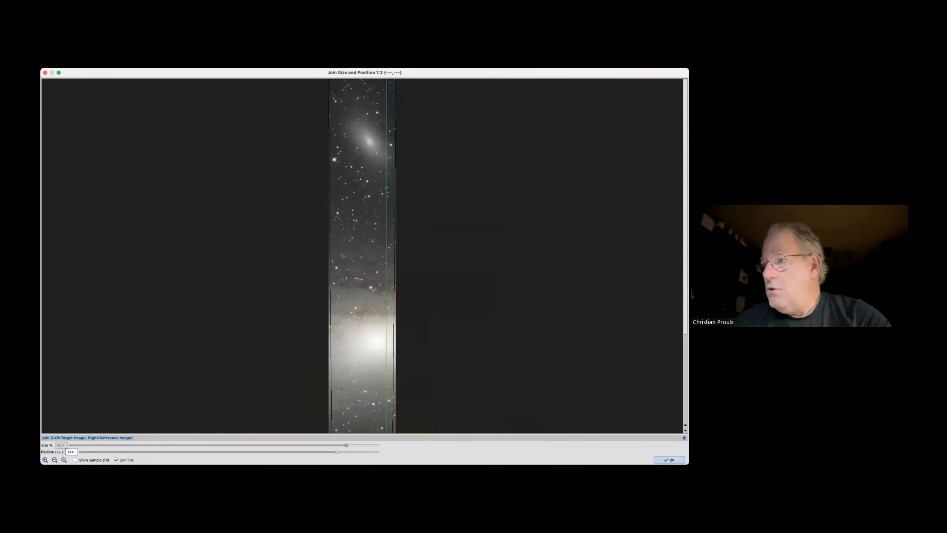
key(Return)
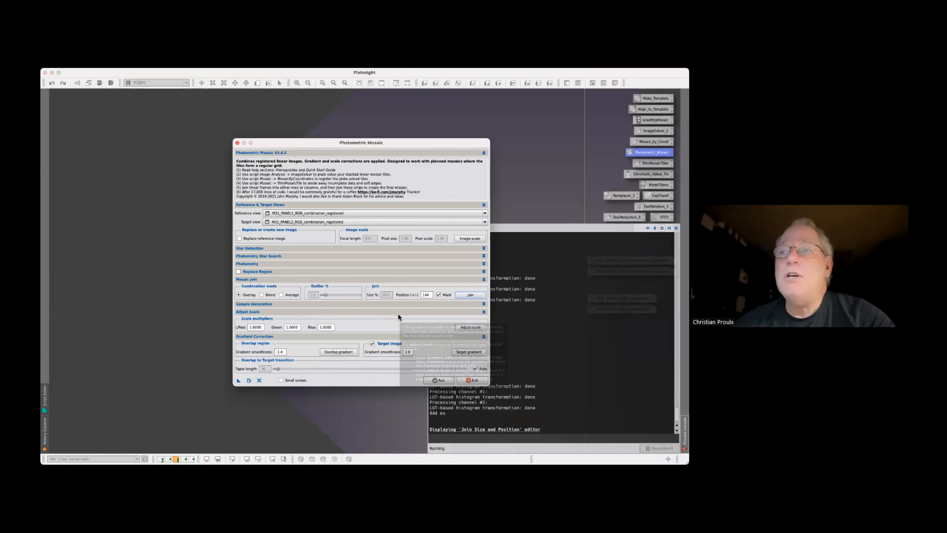
Start the scale adjustment, set its gradient path position to 144, and switch the display to the gradient graph
click(470, 327)
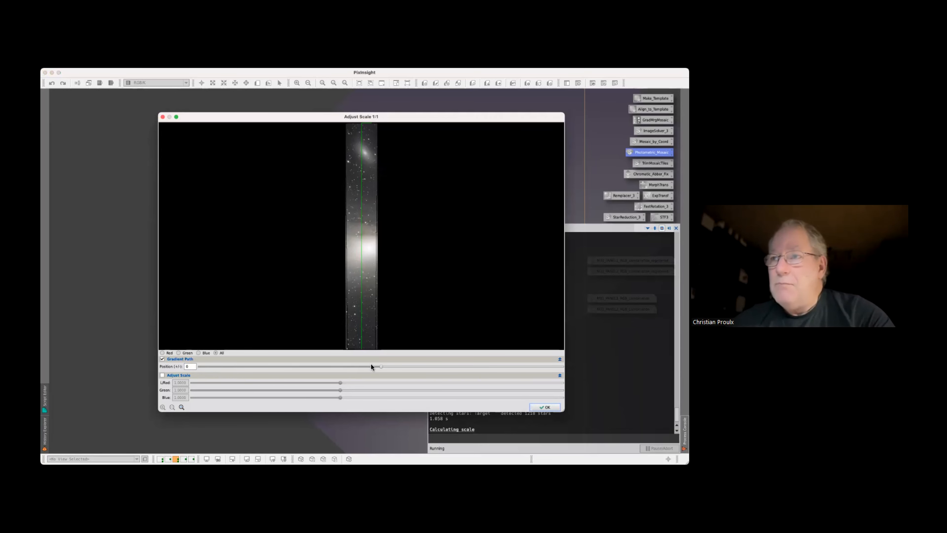
drag(380, 365, 512, 370)
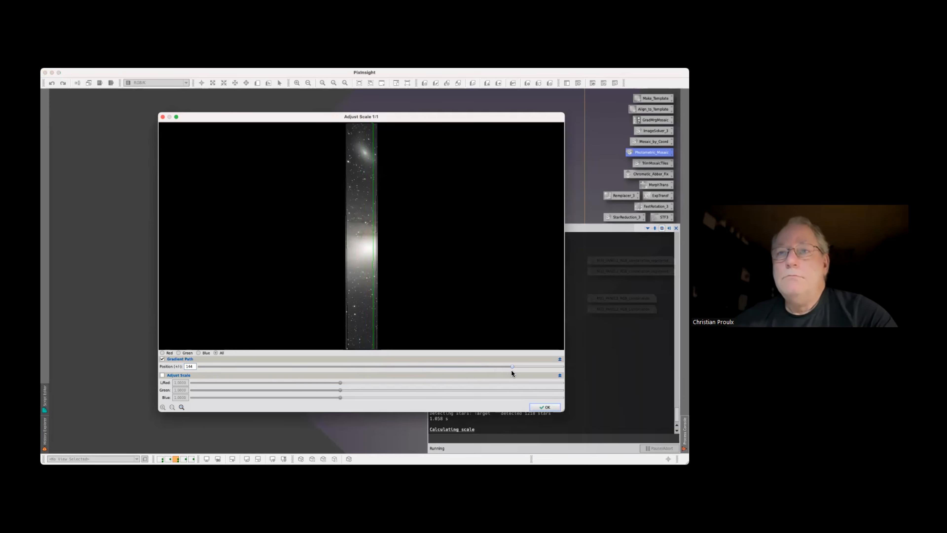
click(162, 376)
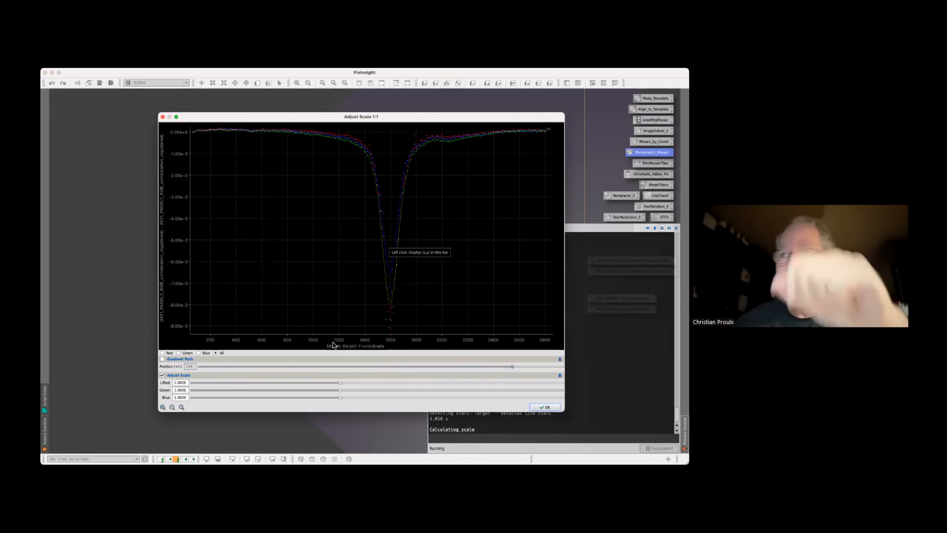
Flatten the red and green gradient curves separately by setting the red scale multiplier to 1.0770 and the green one to 1.0780
click(162, 353)
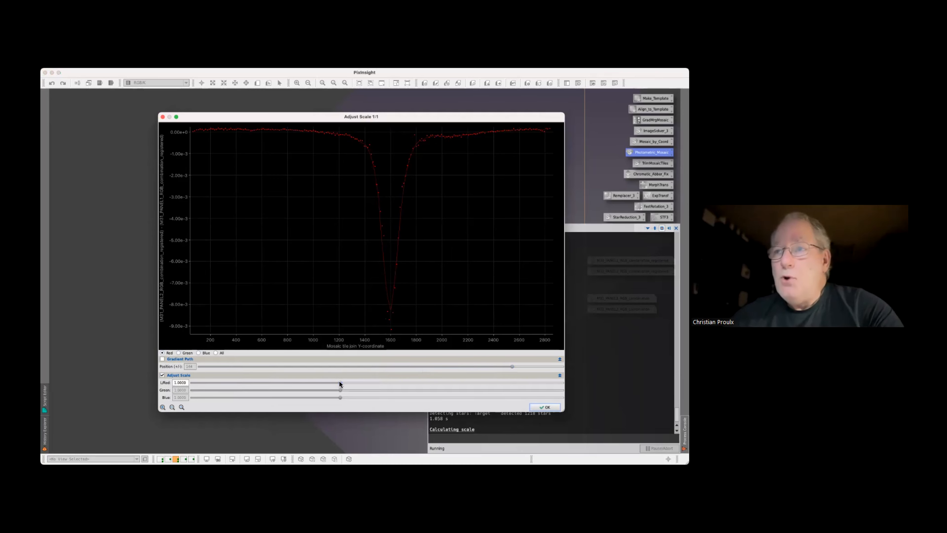
drag(340, 384, 431, 387)
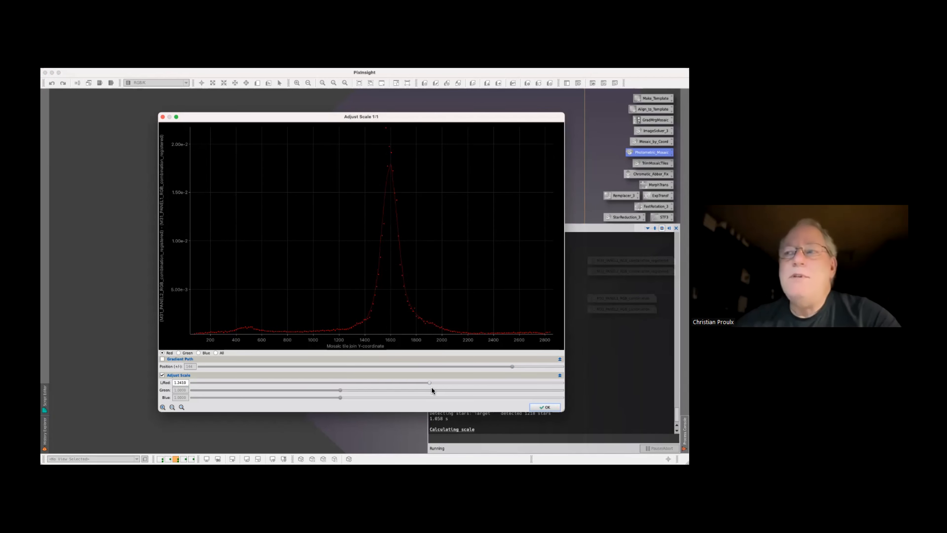
drag(431, 383, 371, 383)
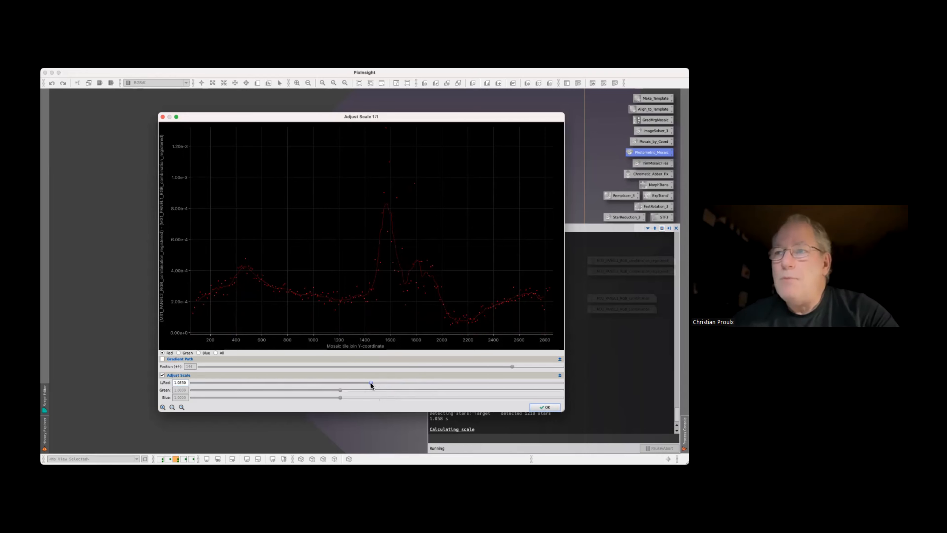
drag(370, 383, 366, 382)
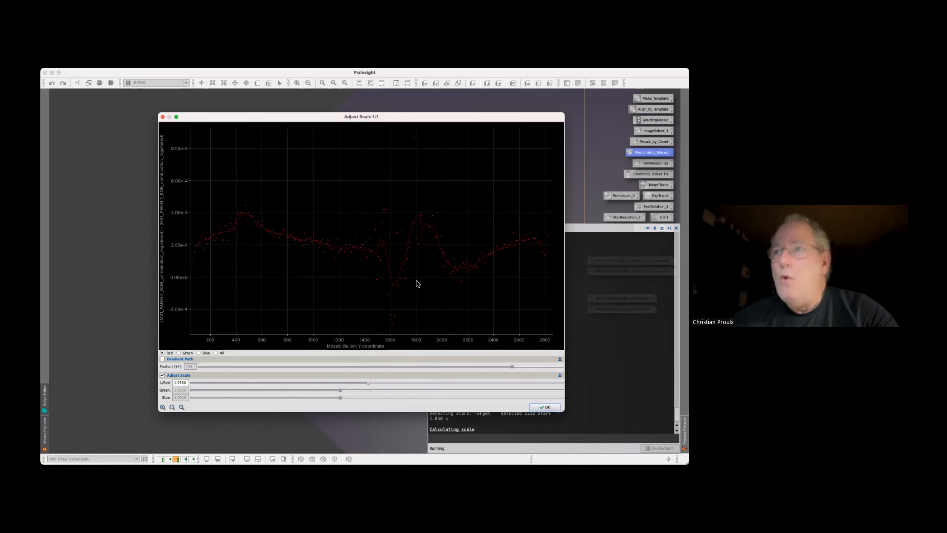
drag(369, 383, 368, 383)
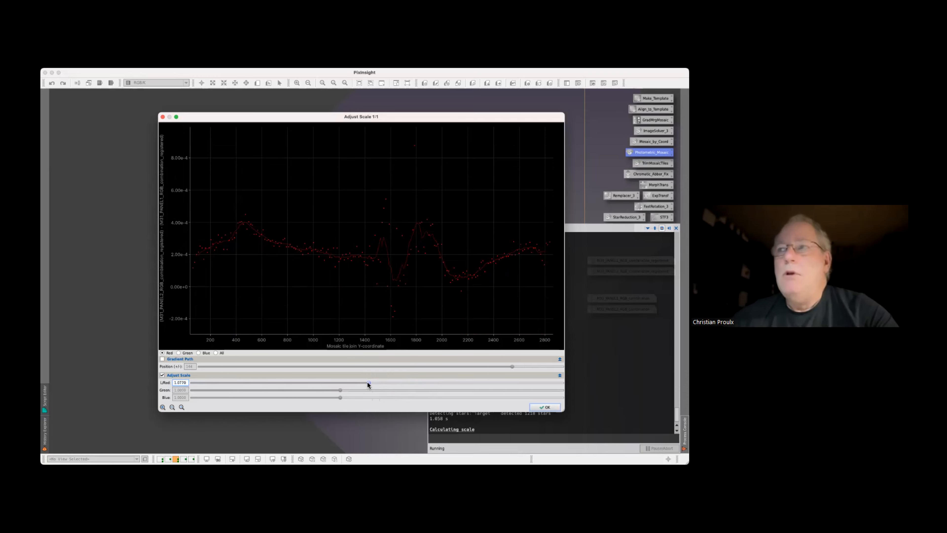
drag(368, 383, 369, 383)
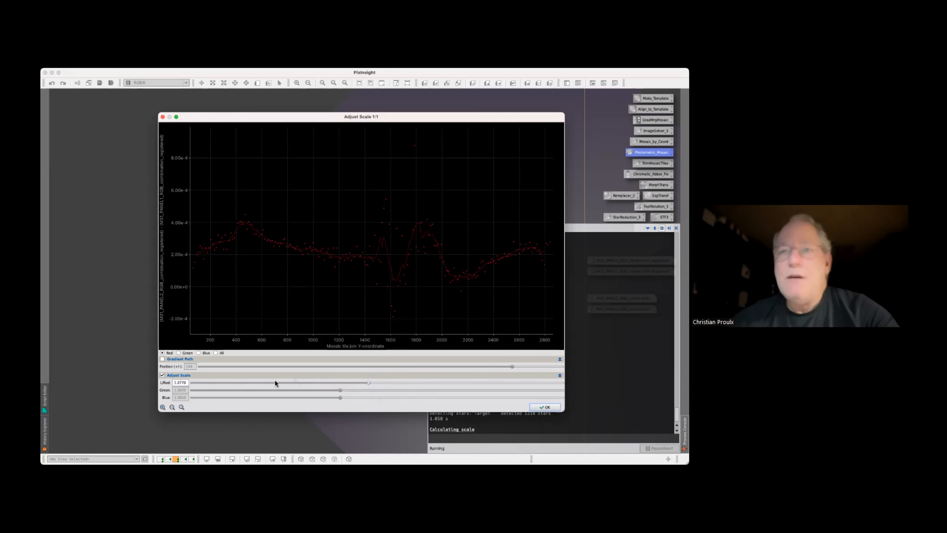
click(179, 353)
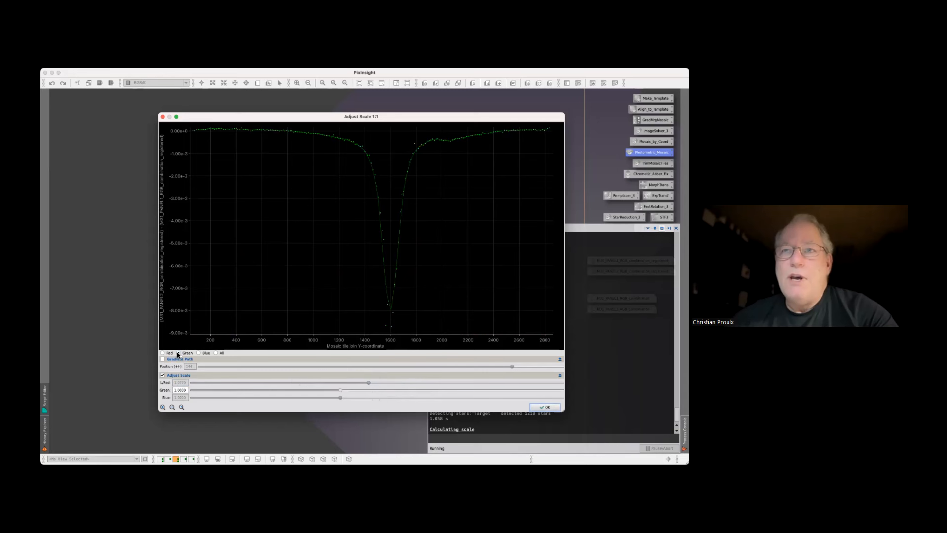
drag(341, 390, 368, 390)
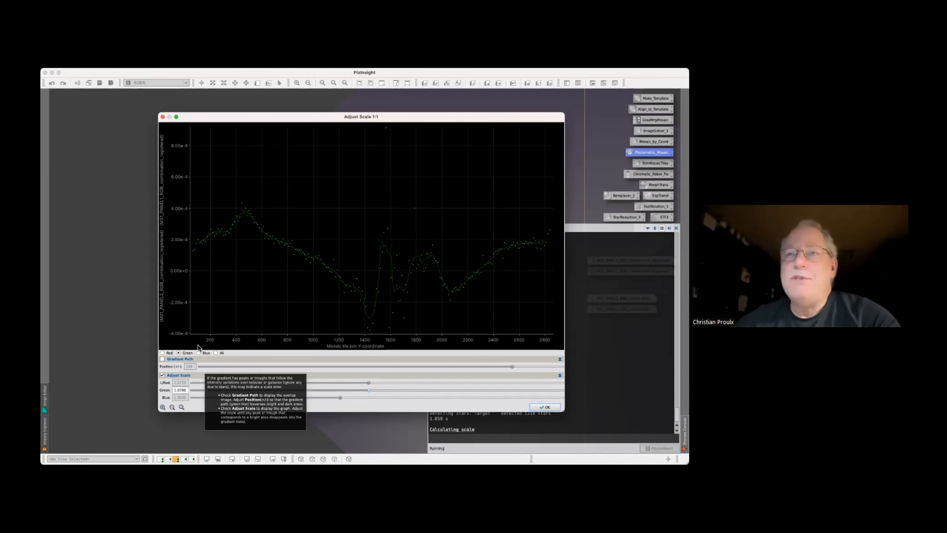
Set the blue scale multiplier to 1.0790 to flatten its curve, and display the graph of all channels together
click(198, 353)
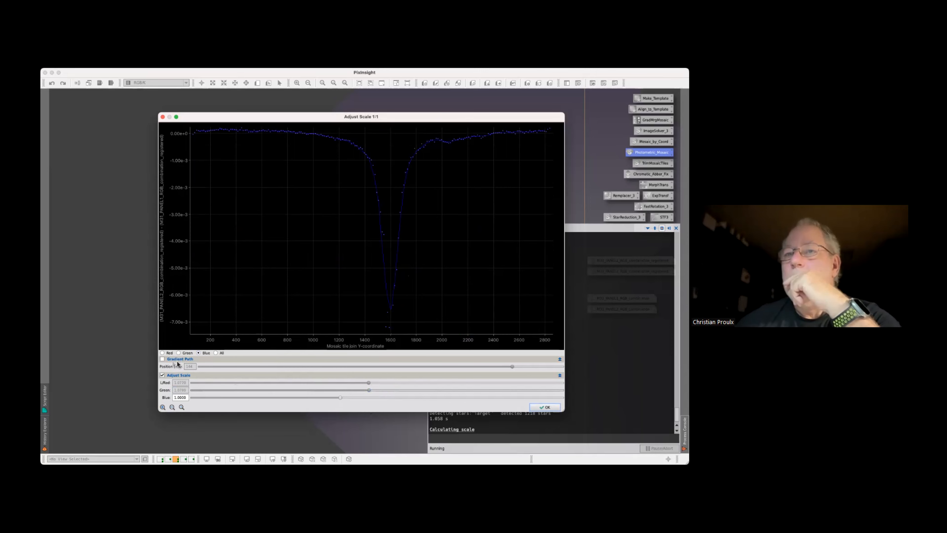
click(163, 359)
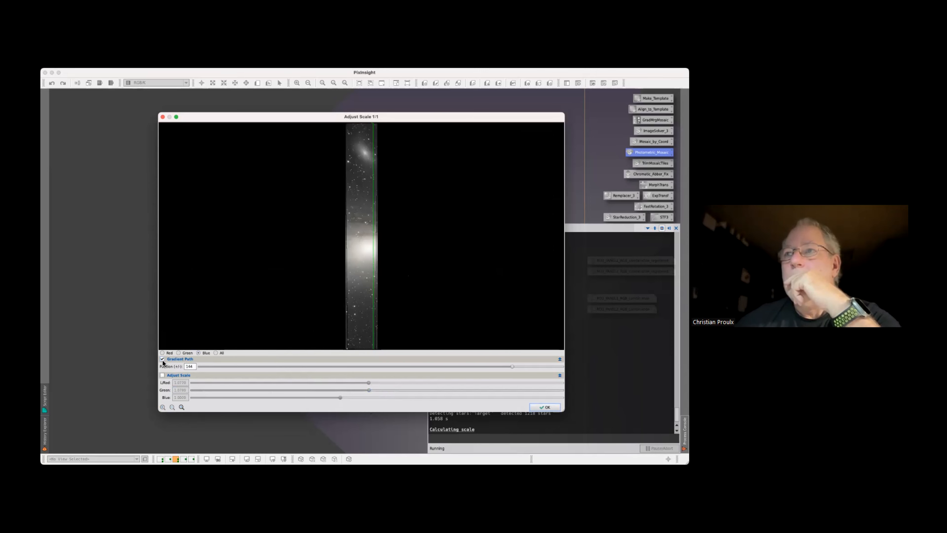
click(163, 359)
click(215, 353)
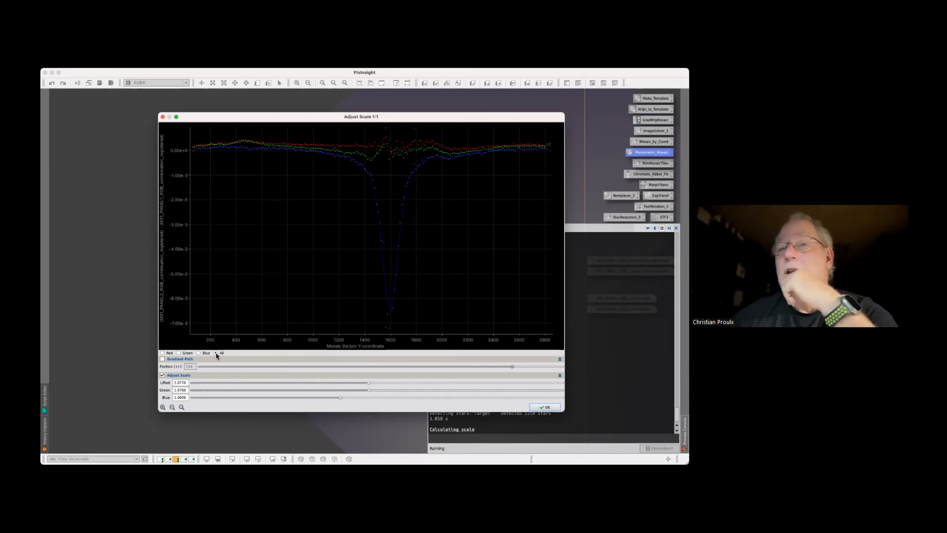
click(198, 353)
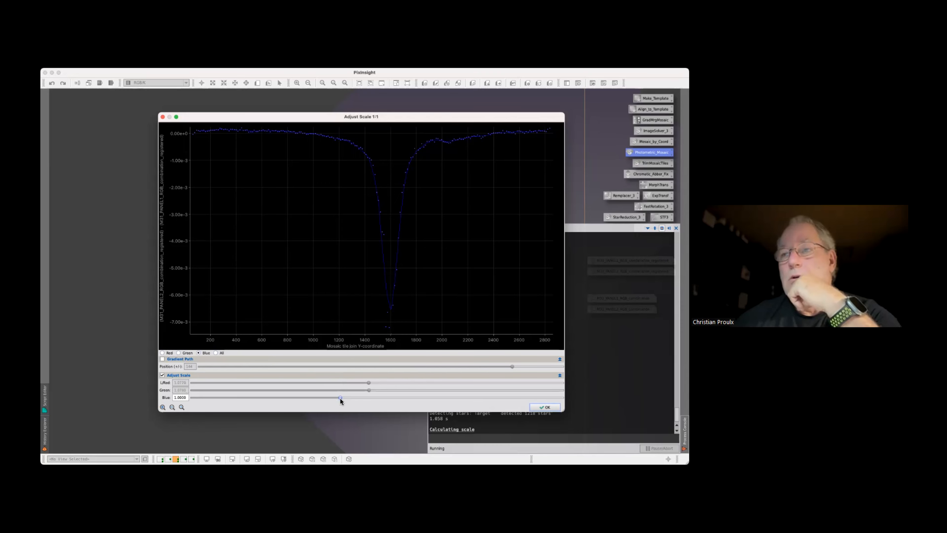
drag(341, 398, 370, 399)
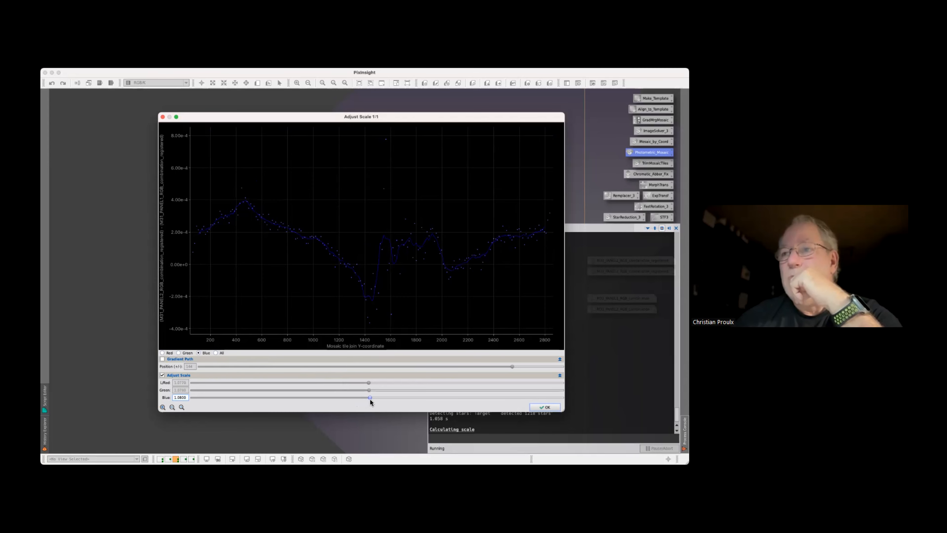
scroll(370, 399, down, 1)
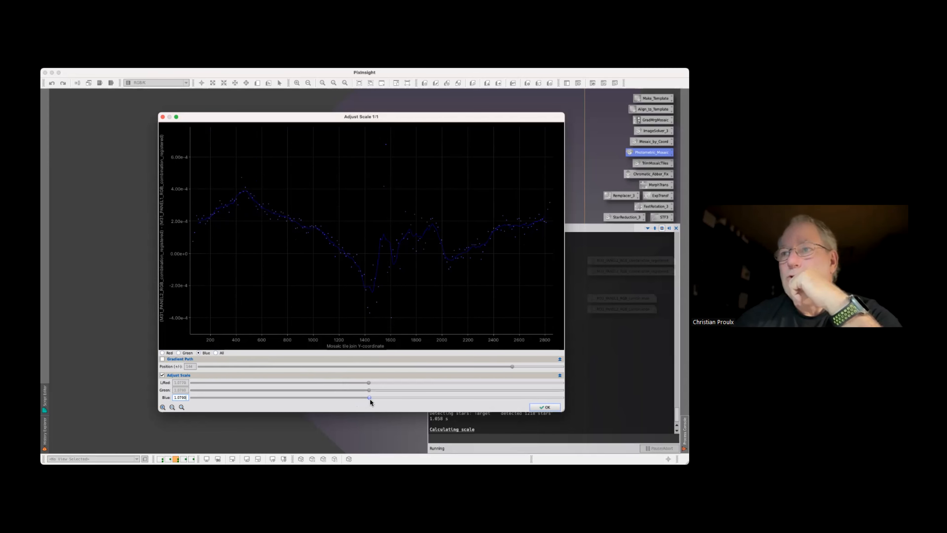
click(215, 352)
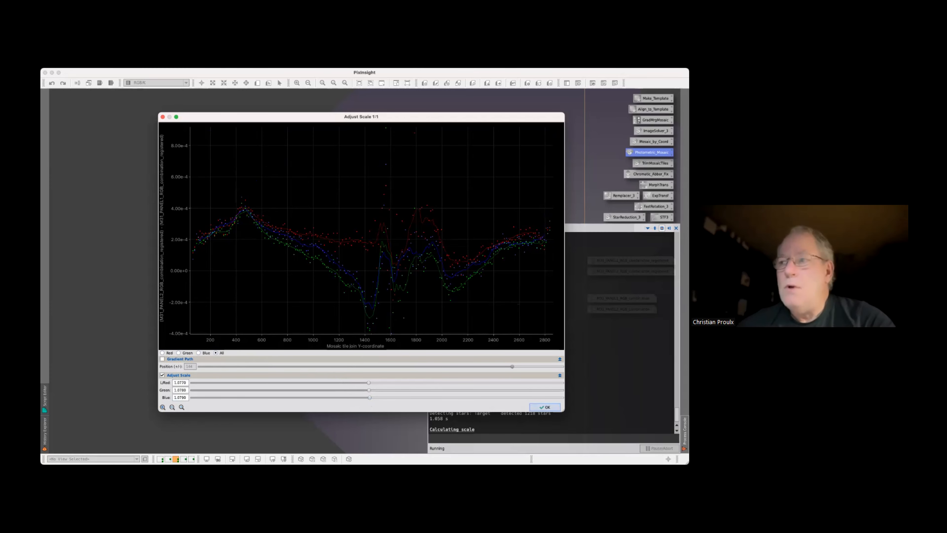
Accept the scale adjustment, then compare smoothness settings on the overlap gradient graph and set the overlap region's gradient smoothness to 0.0
click(545, 406)
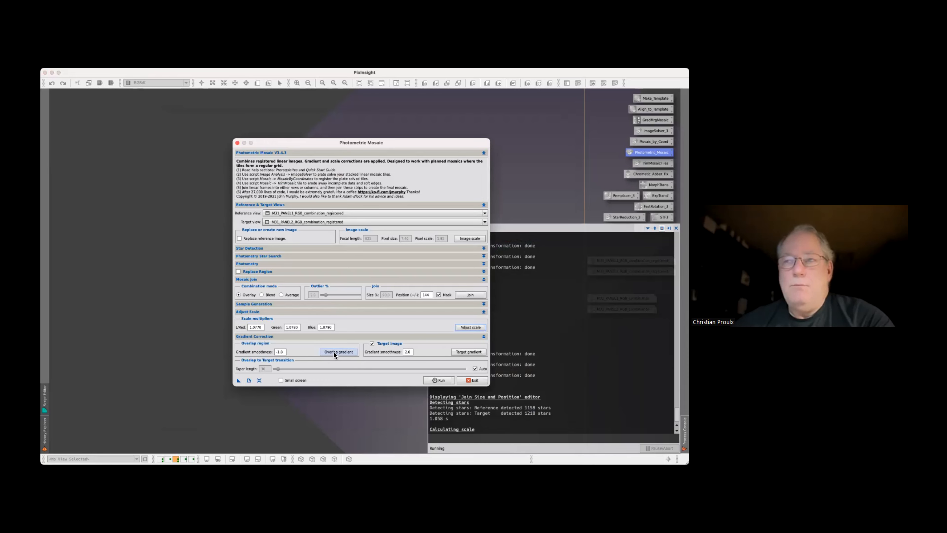
click(335, 352)
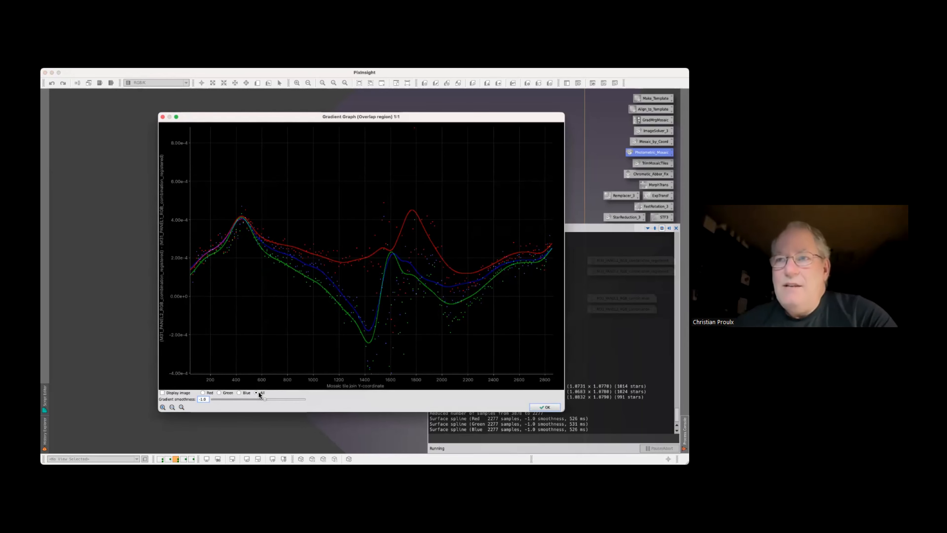
drag(265, 398, 214, 401)
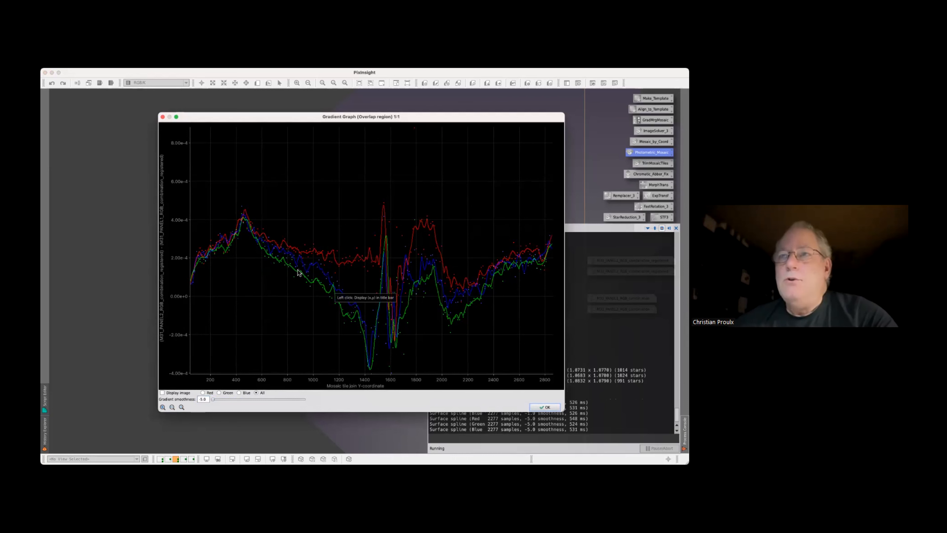
drag(213, 399, 269, 401)
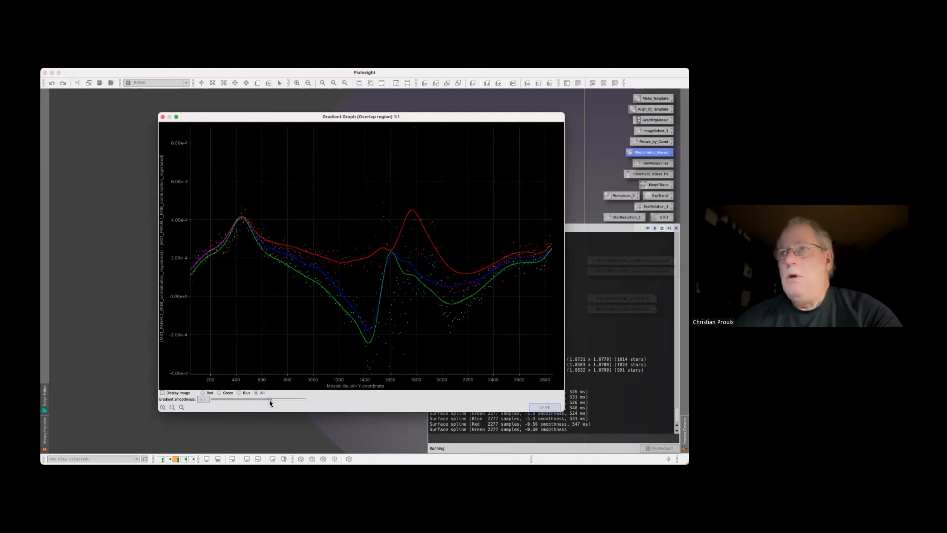
drag(270, 399, 271, 398)
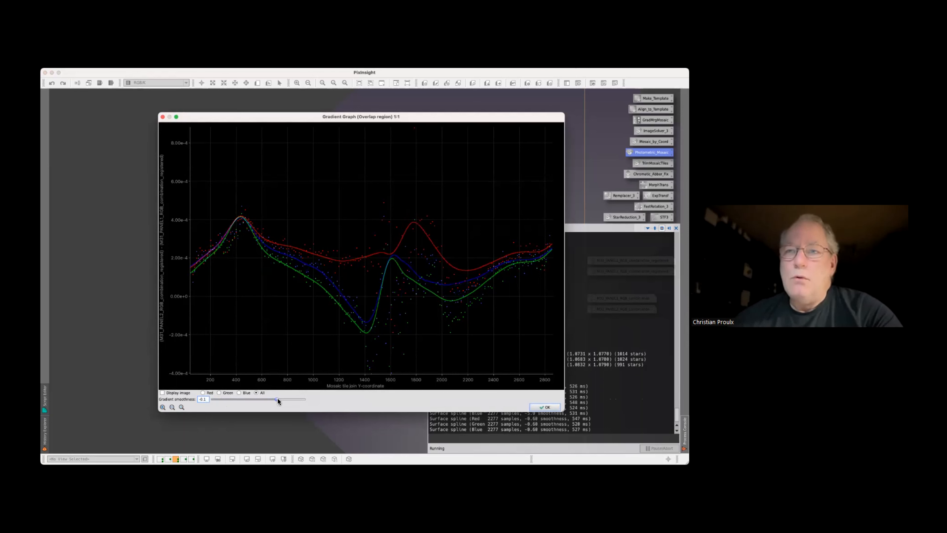
drag(278, 398, 279, 398)
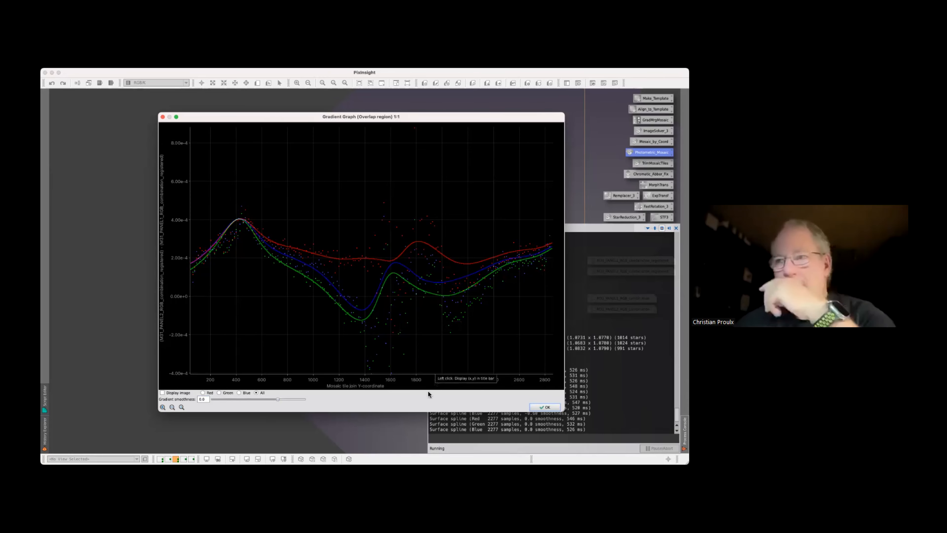
click(544, 406)
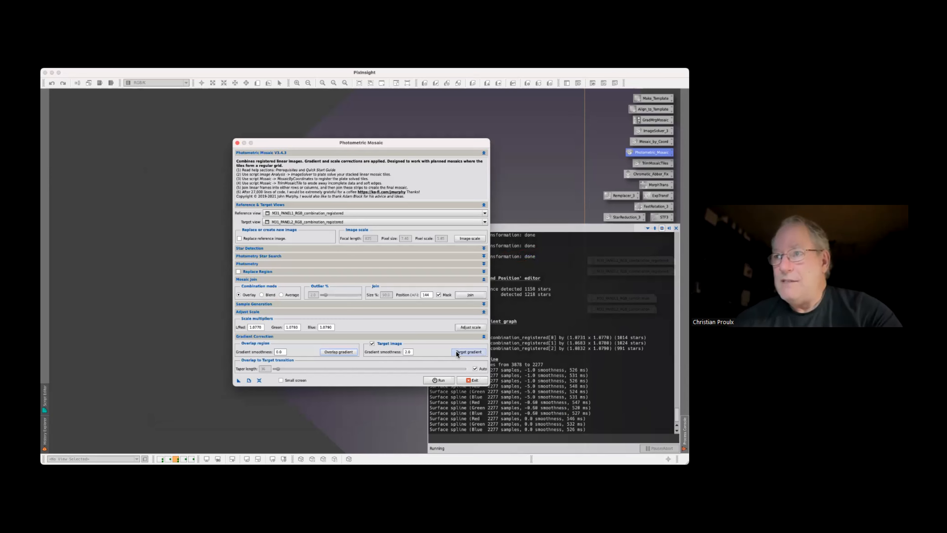
Check the target image gradient graph for all channels and the overlap-to-target taper settings
click(457, 353)
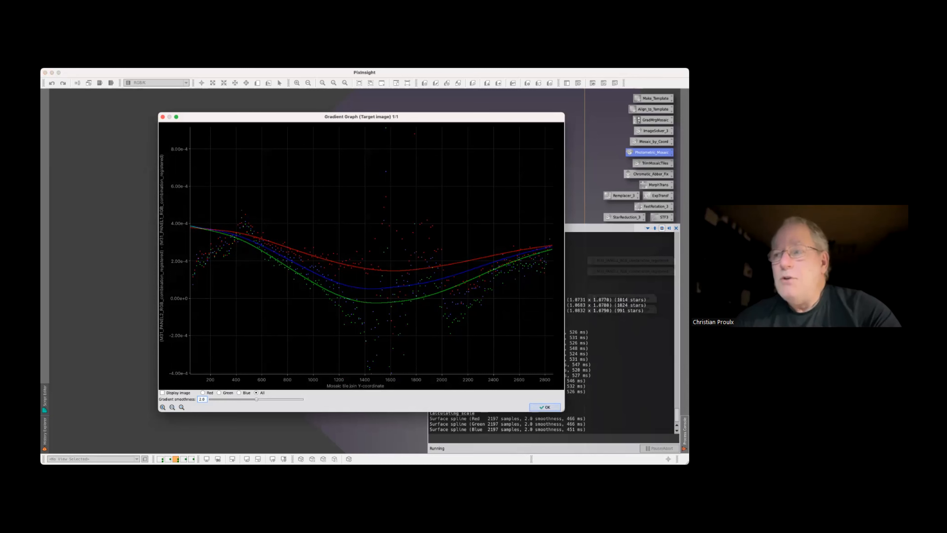
click(545, 407)
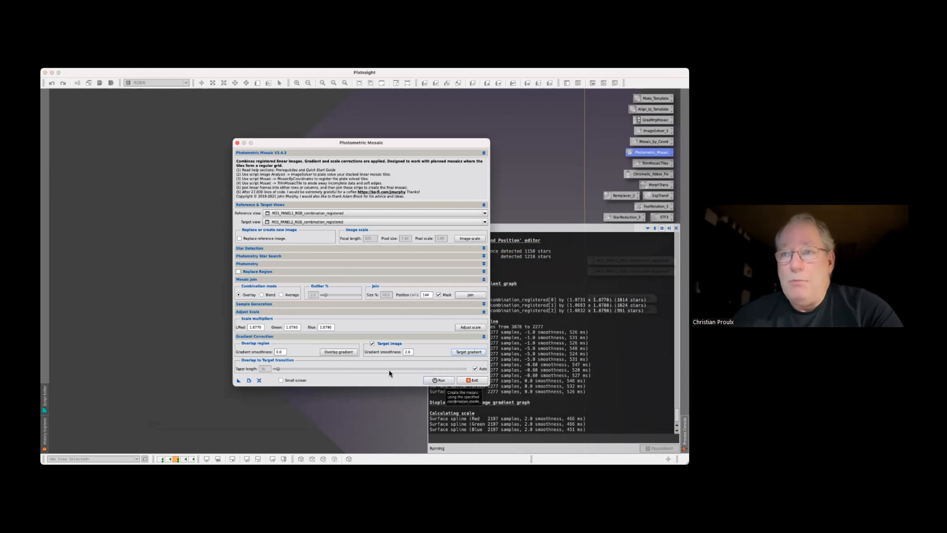
mouse_move(250, 372)
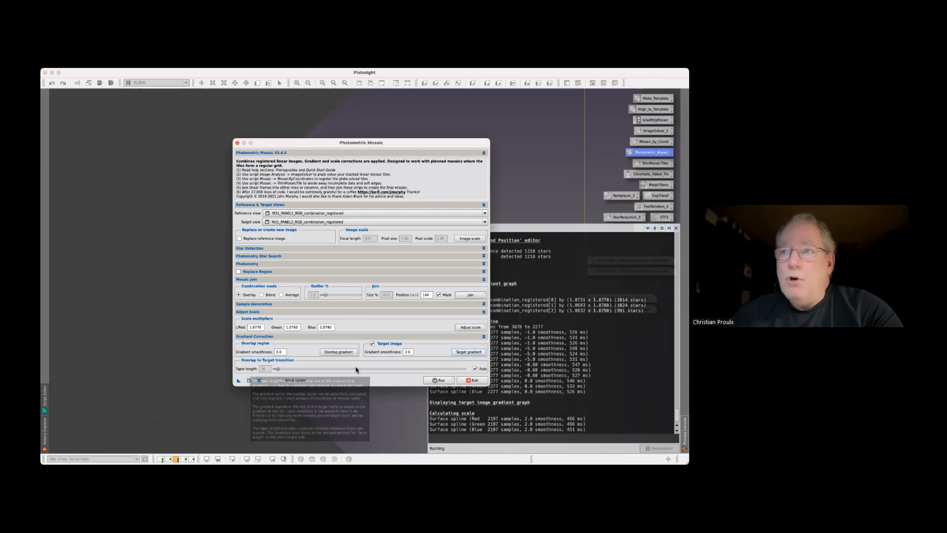
mouse_move(468, 369)
mouse_move(437, 367)
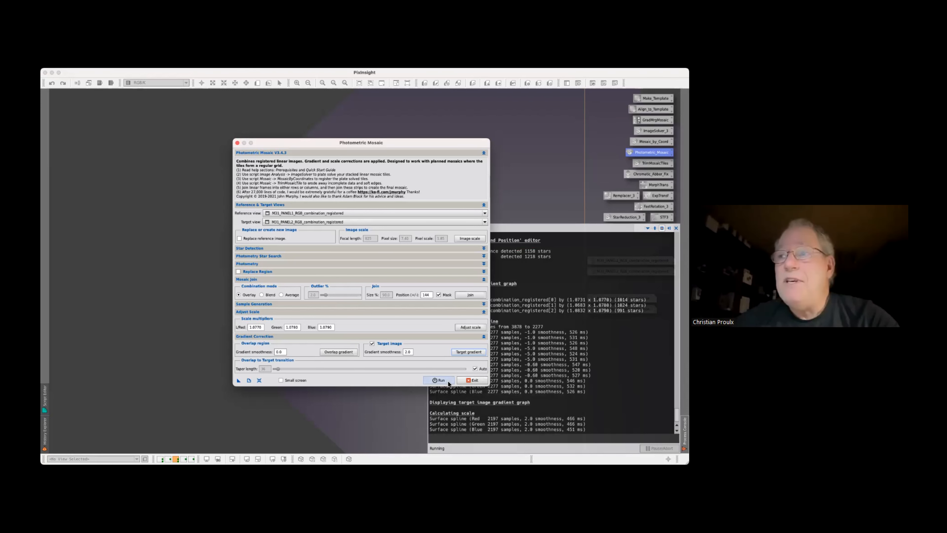
Create the mosaic in Overlay mode, save the script settings as a process icon on the workspace, and exit the script
click(446, 382)
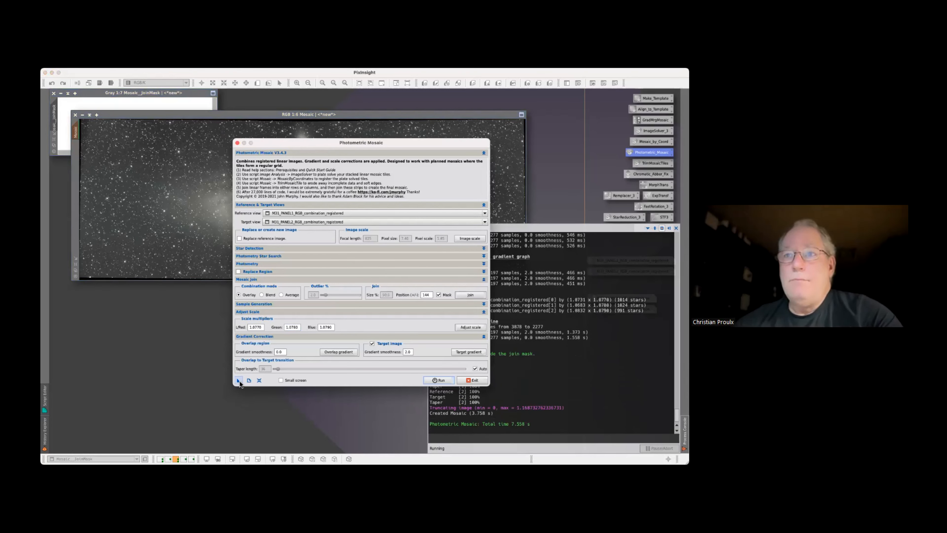
drag(239, 380, 158, 373)
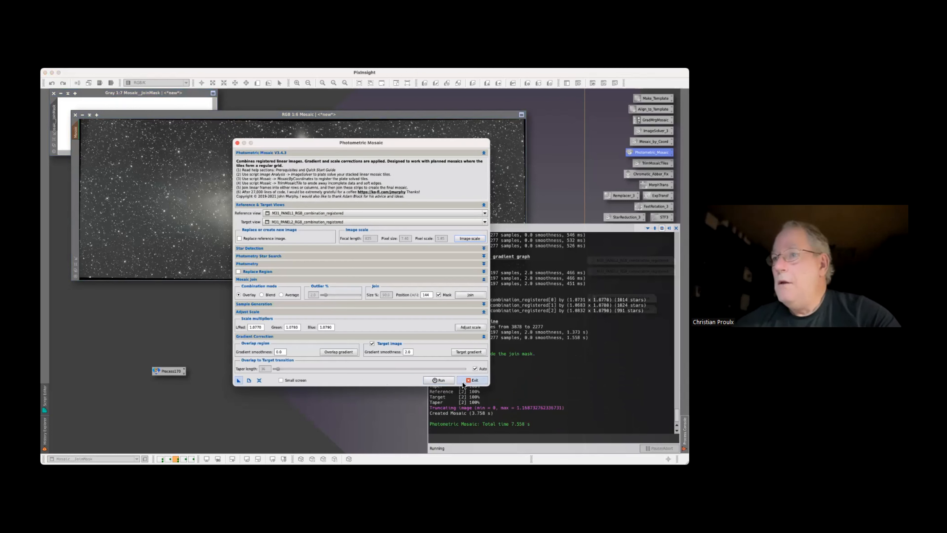
click(473, 381)
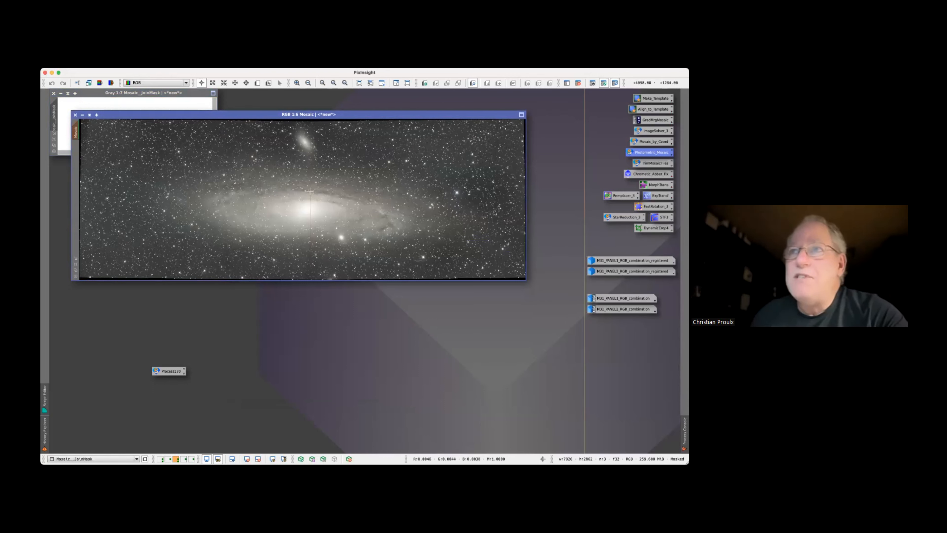
Inspect the join line across the galaxy core in the new mosaic and close the join mask image despite its active mask reference
scroll(312, 203, up, 3)
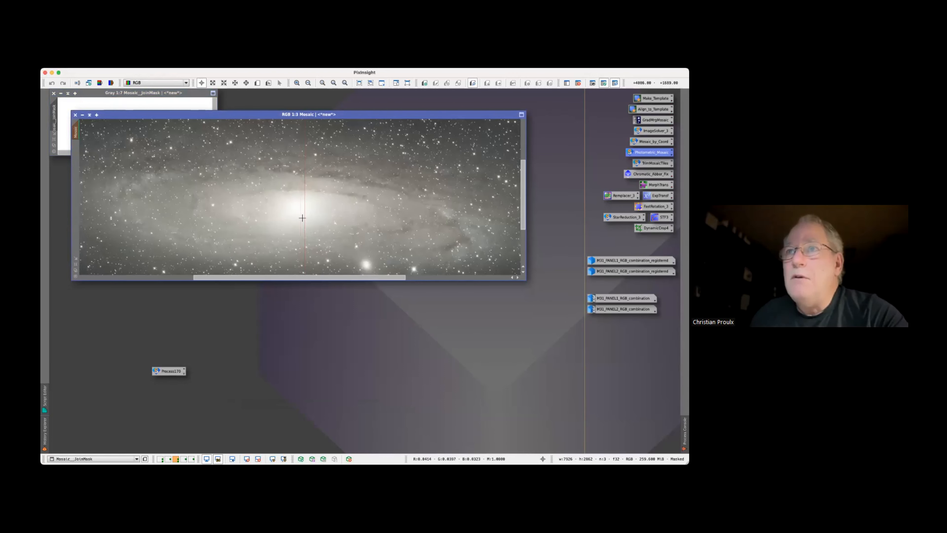
scroll(304, 215, up, 1)
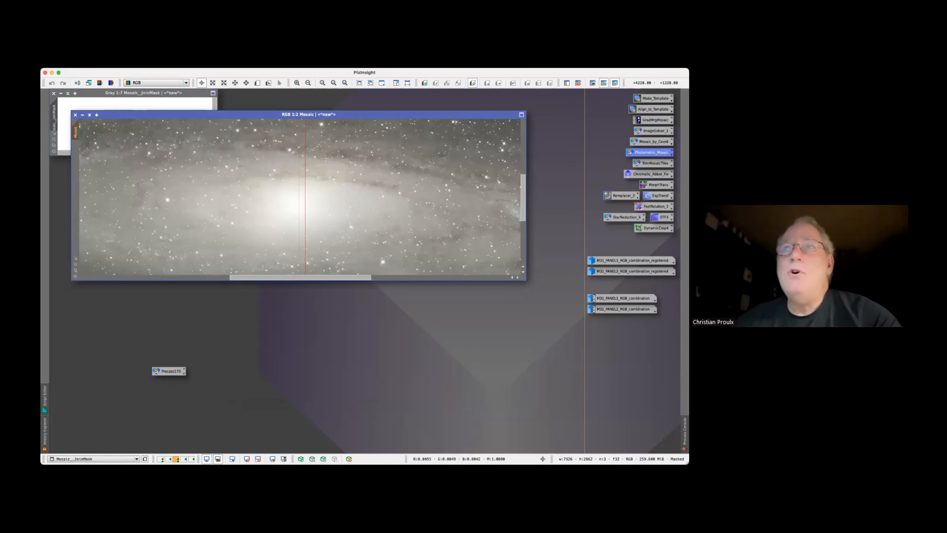
drag(346, 112, 355, 138)
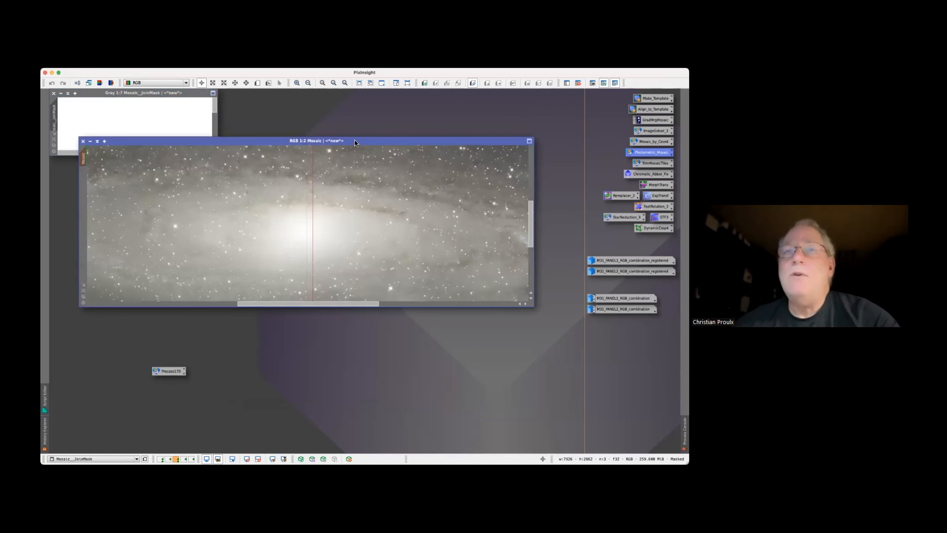
click(126, 118)
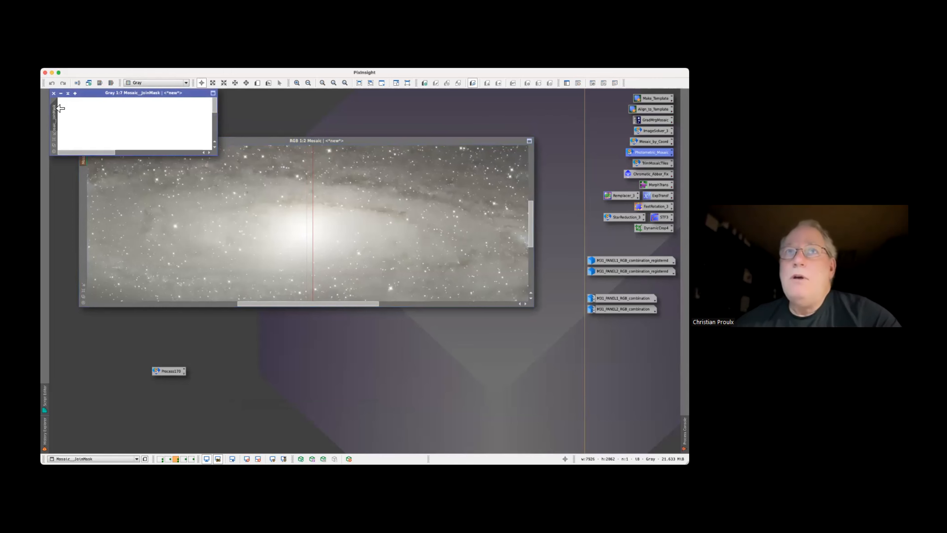
click(53, 93)
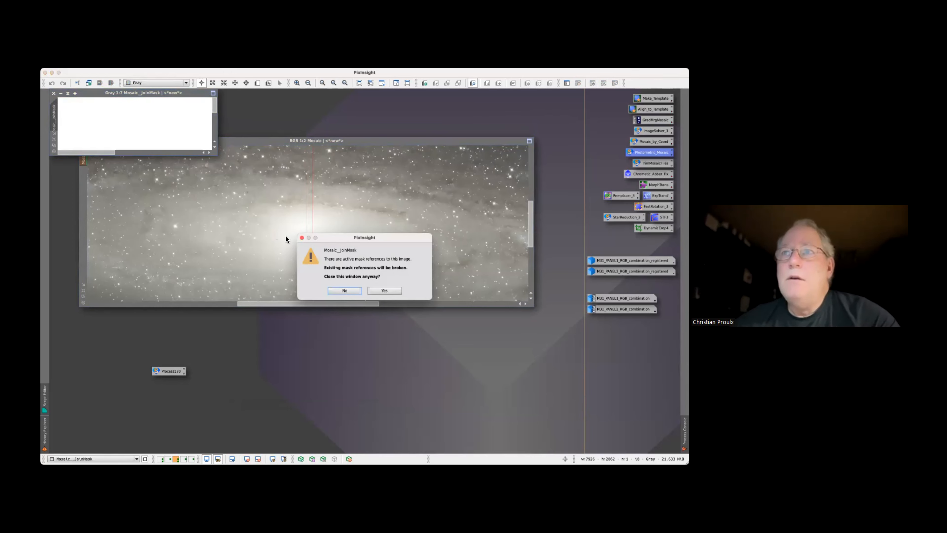
click(387, 290)
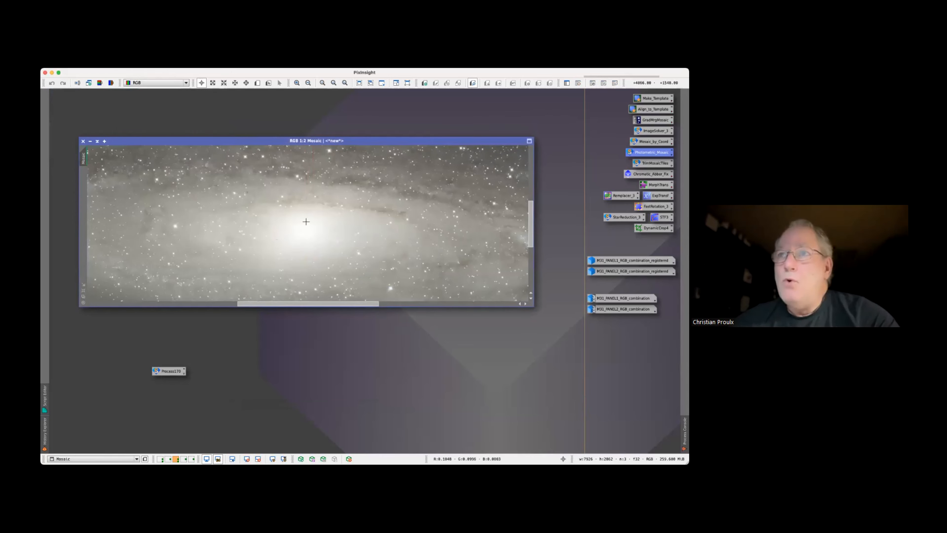
Examine the unmasked mosaic along the join, from the galaxy core to the small companion galaxy, for visible seams
click(247, 83)
drag(325, 183, 305, 297)
drag(314, 221, 316, 294)
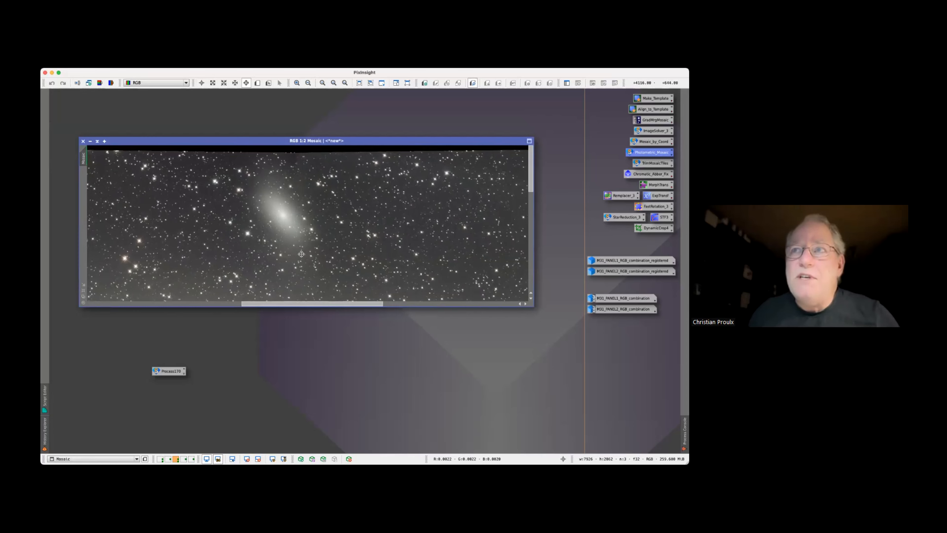
scroll(300, 253, up, 3)
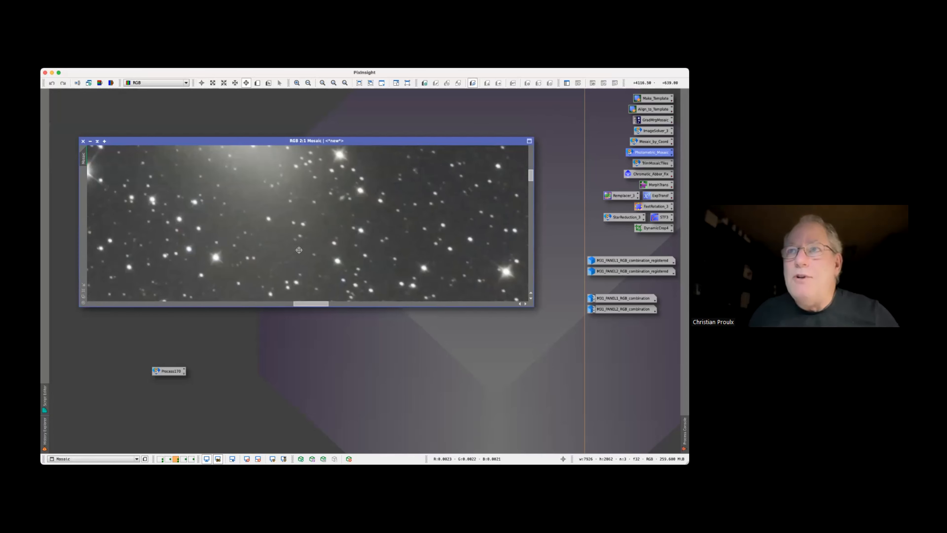
scroll(352, 188, down, 1)
scroll(352, 188, down, 1)
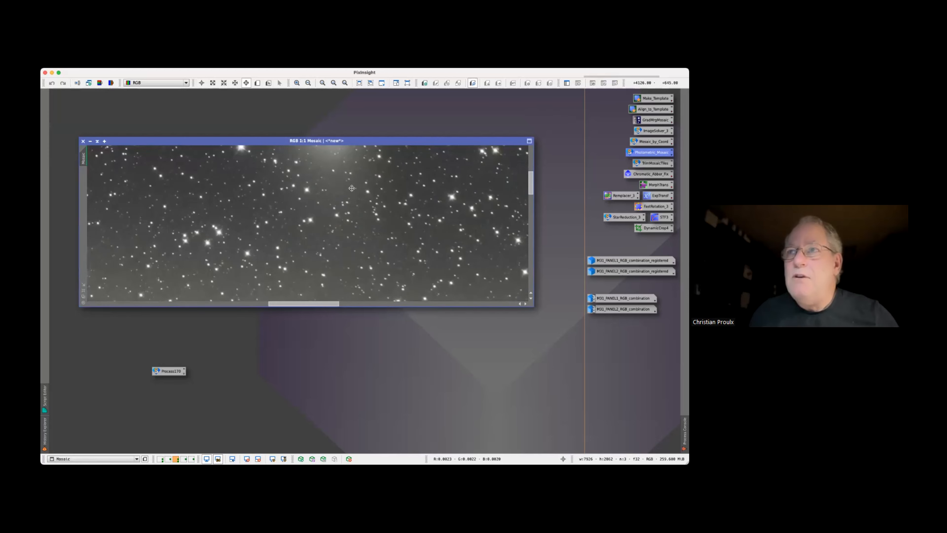
key(space)
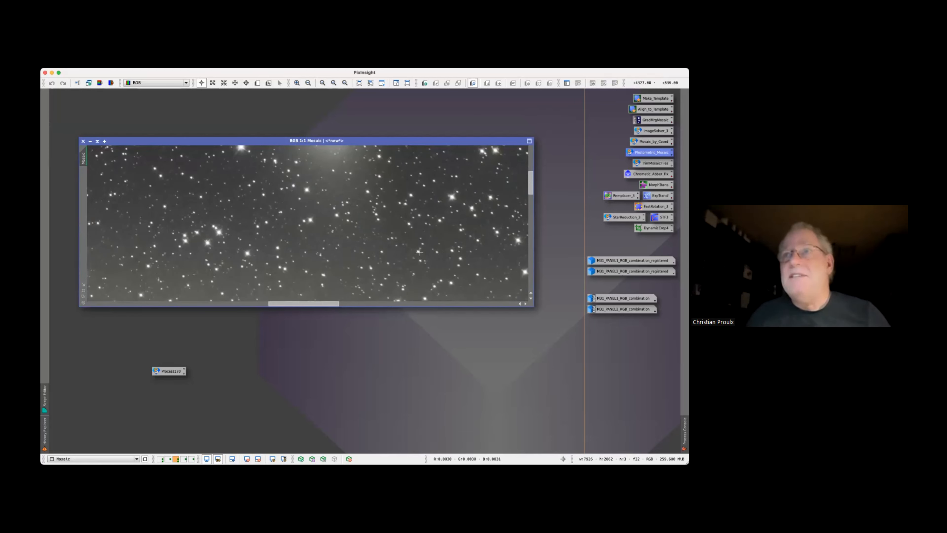
scroll(419, 252, down, 5)
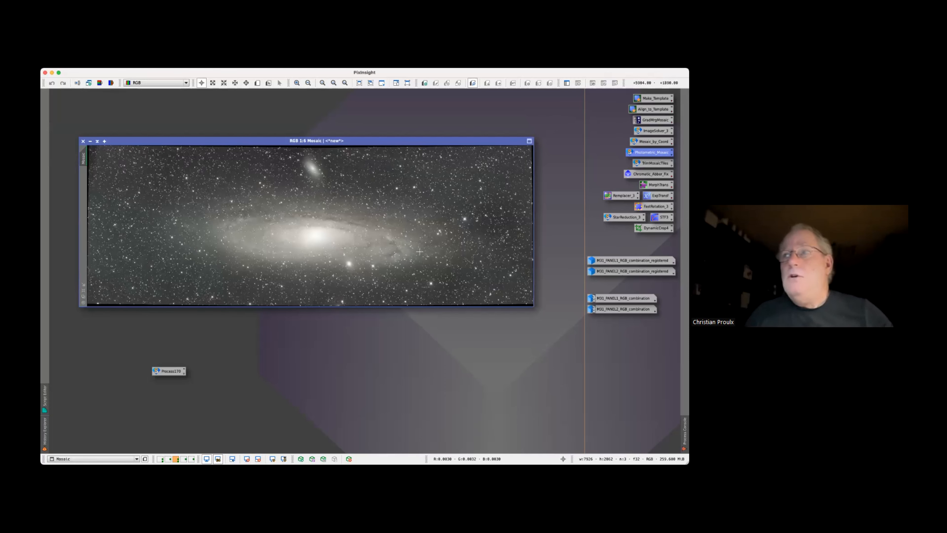
Move the finished Mosaic image window to the Couleurs workspace
right_click(161, 141)
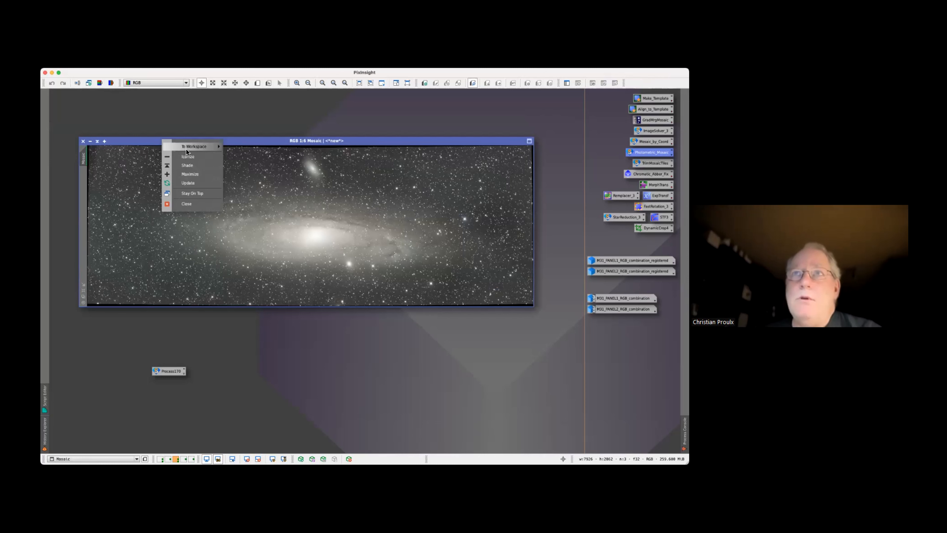
mouse_move(186, 148)
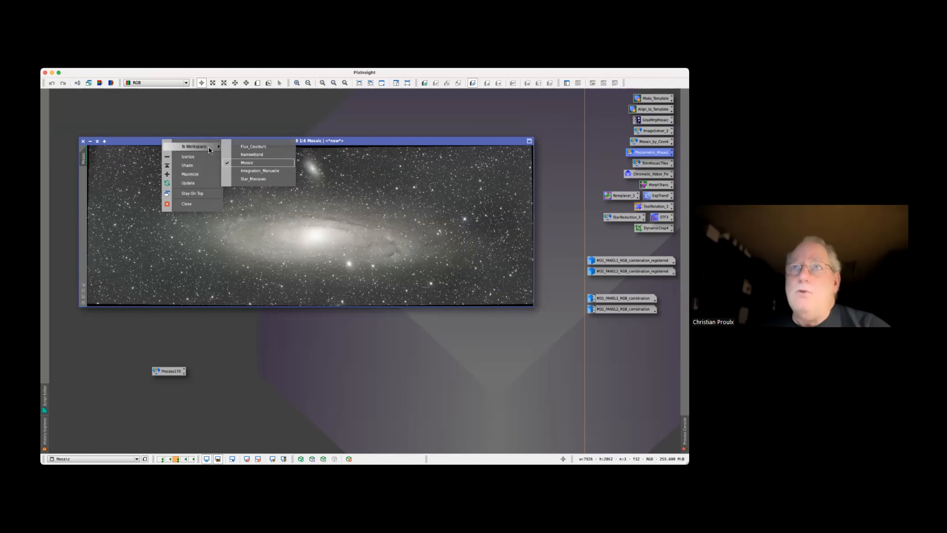
click(241, 147)
right_click(173, 372)
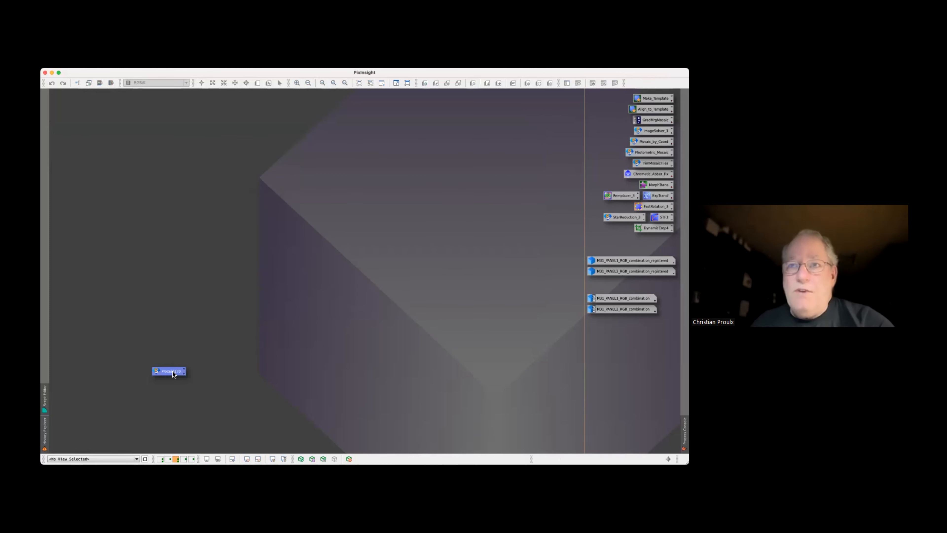
click(225, 285)
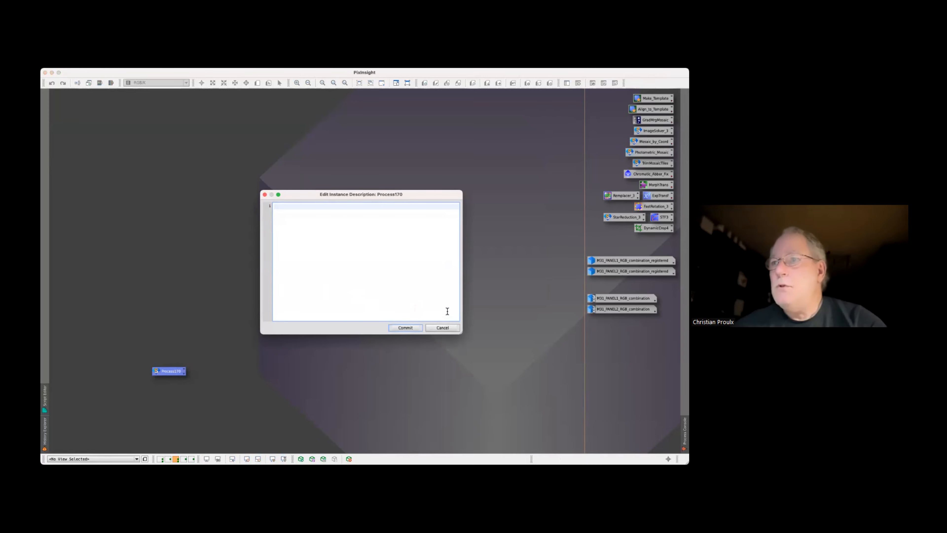
click(441, 328)
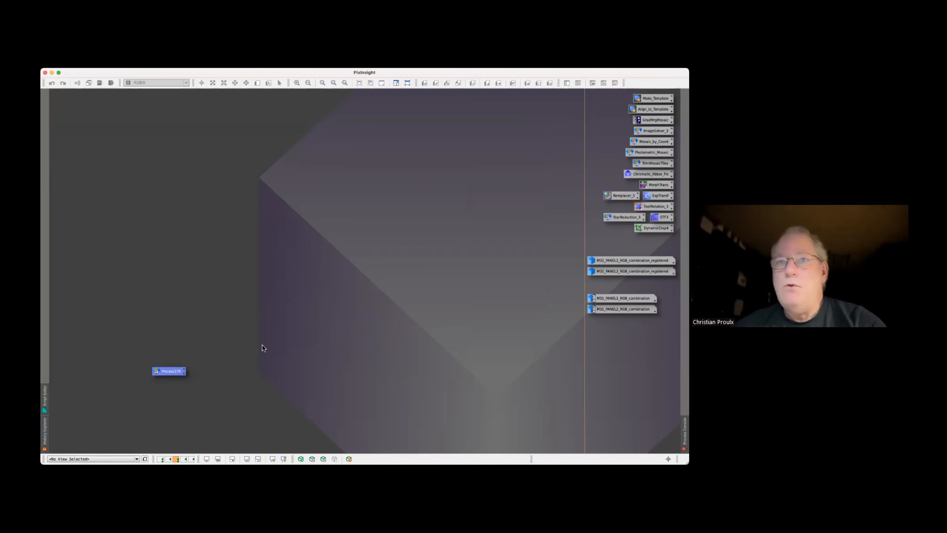
Reopen Photometric Mosaic from the saved process icon, set the combination mode to Blend, and review the blend area in the join editor
right_click(177, 375)
click(200, 264)
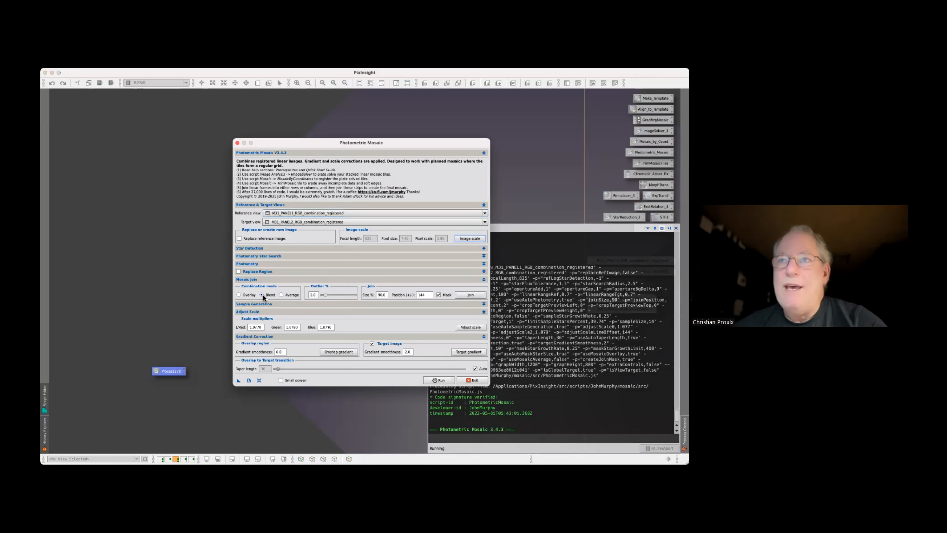
click(471, 295)
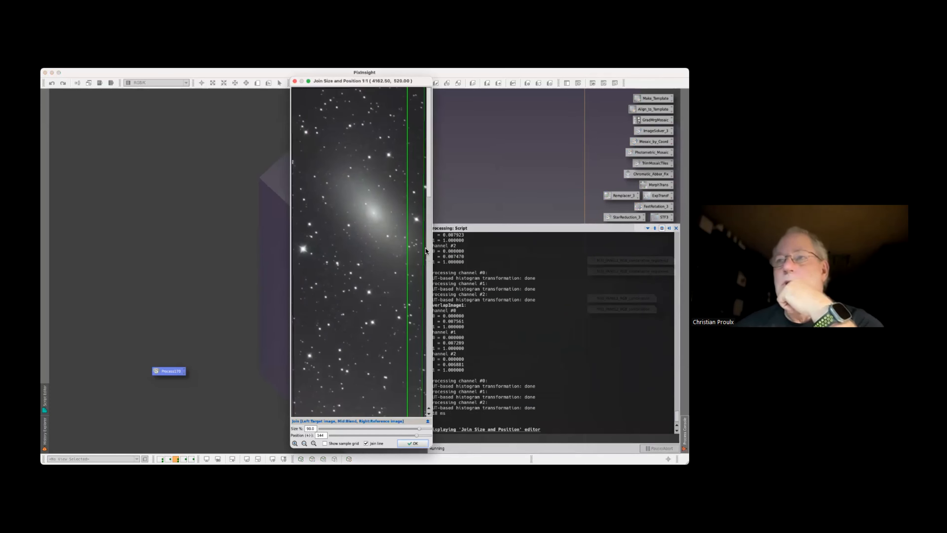
click(309, 81)
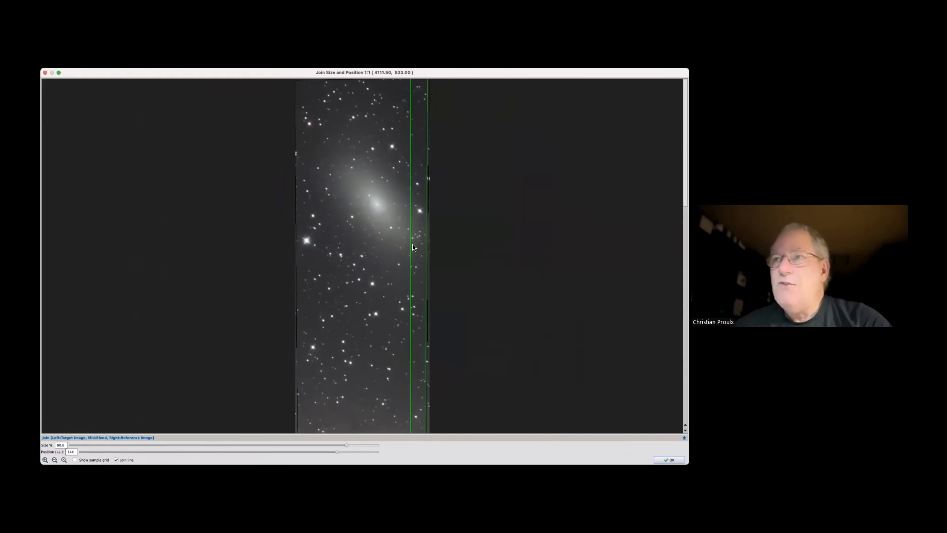
mouse_move(365, 257)
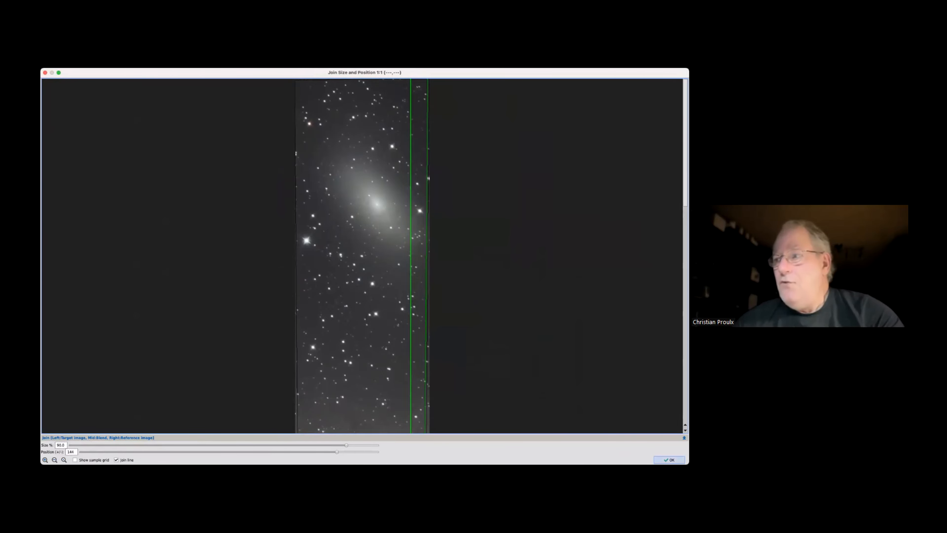
click(669, 460)
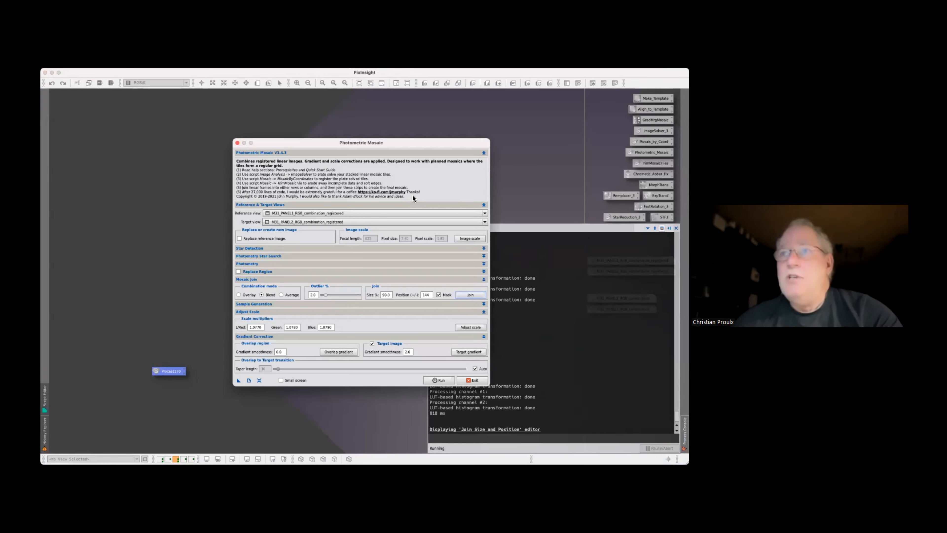
Swap the Photometric Mosaic inputs, choosing M31_PANEL2_RGB_combination_registered as reference view and M31_PANEL1_RGB_combination_registered as target view
click(383, 213)
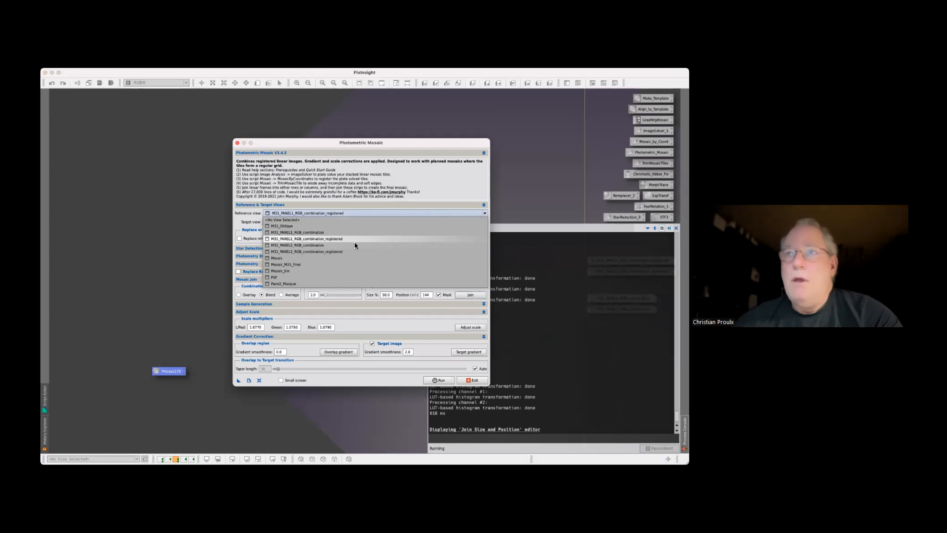
click(350, 250)
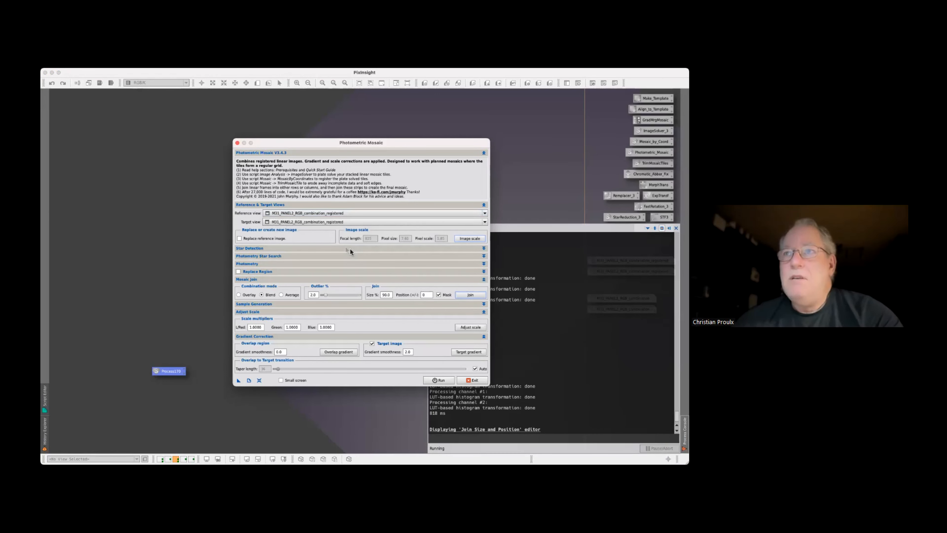
click(313, 220)
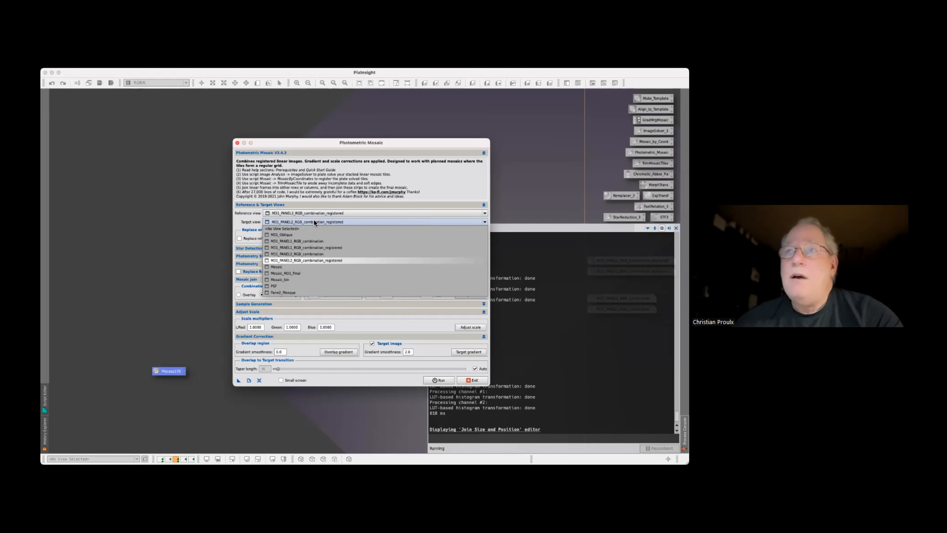
click(312, 246)
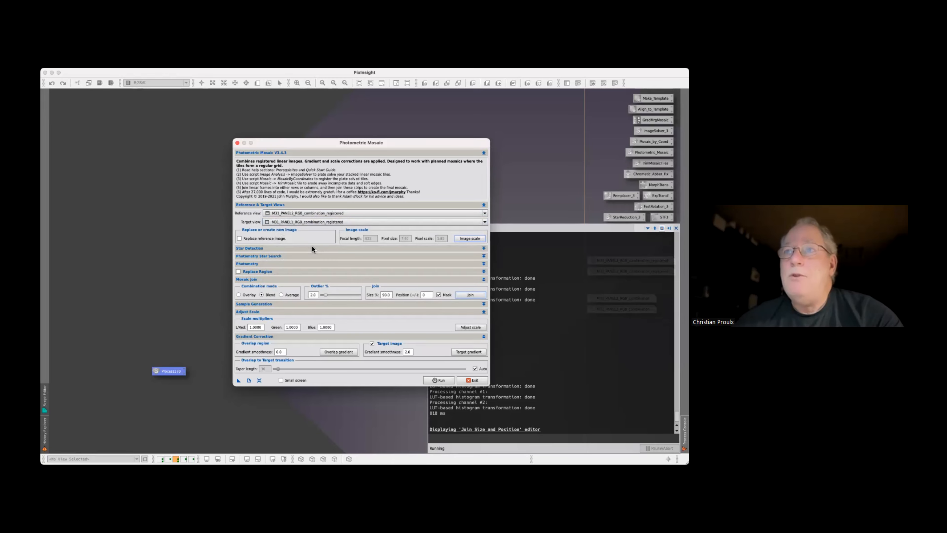
Shift the blend join position to 143 in the join editor, close it and exit Photometric Mosaic without running it
click(458, 294)
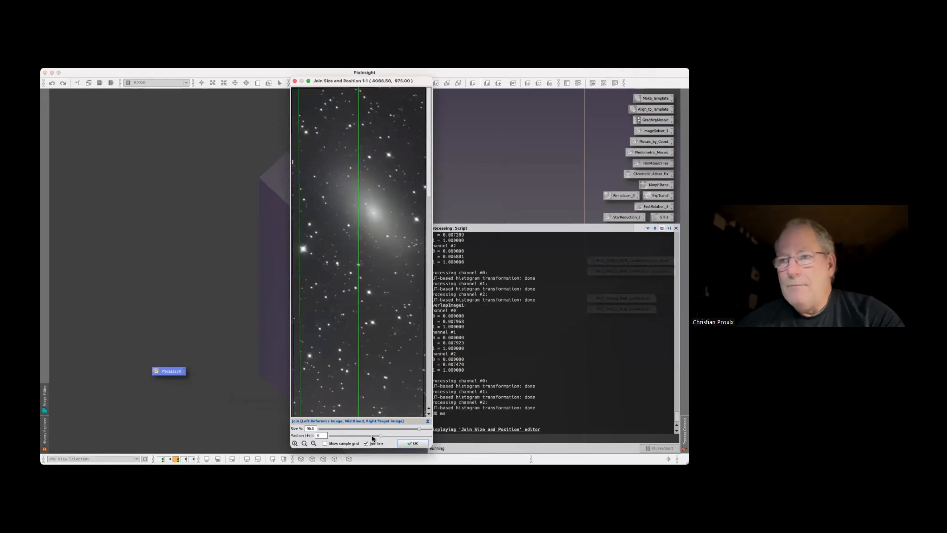
drag(381, 436, 416, 436)
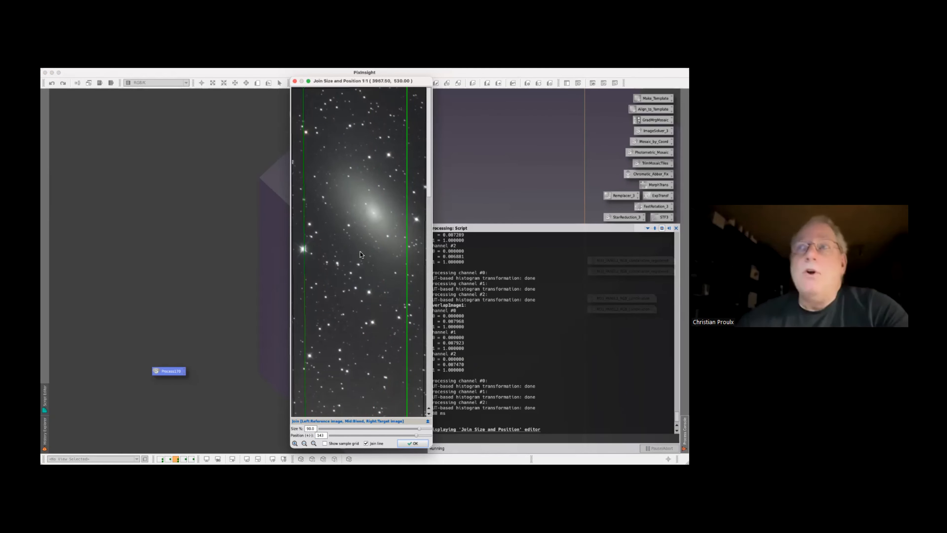
click(295, 82)
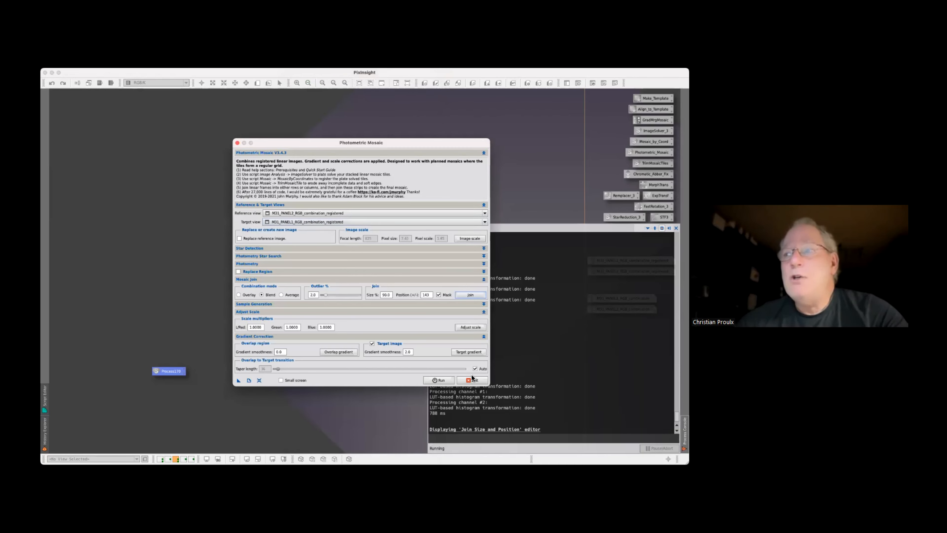
click(478, 382)
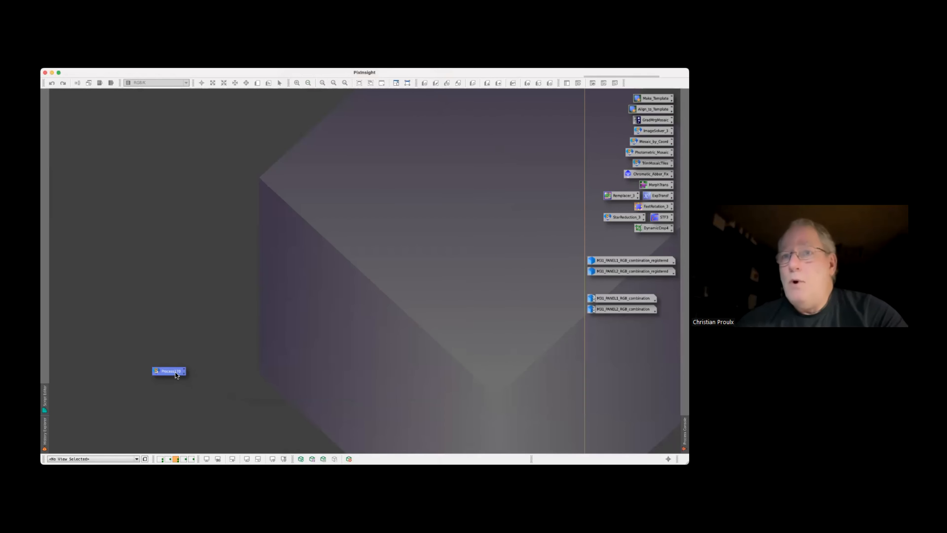
Delete the saved Process170 script icon and return to the Mosaic image window in the Couleurs workspace
right_click(176, 372)
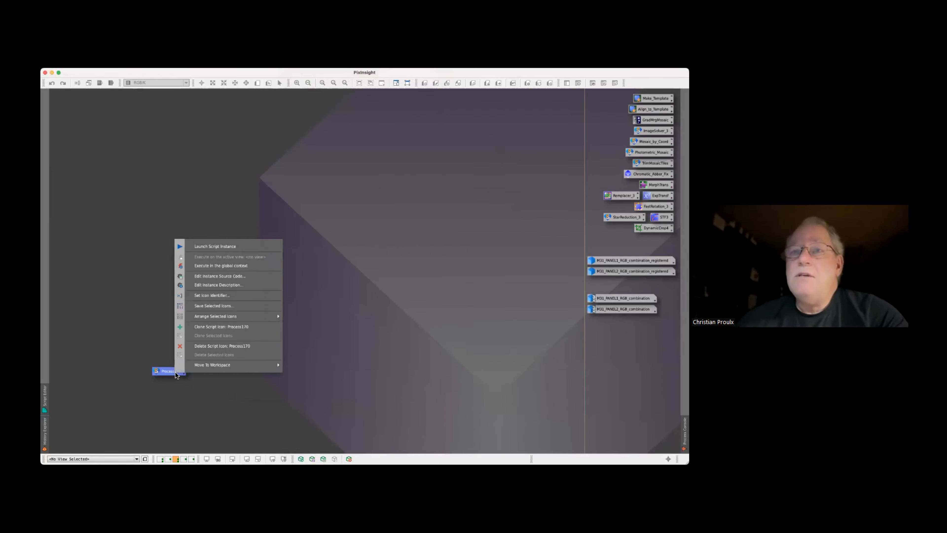
click(206, 347)
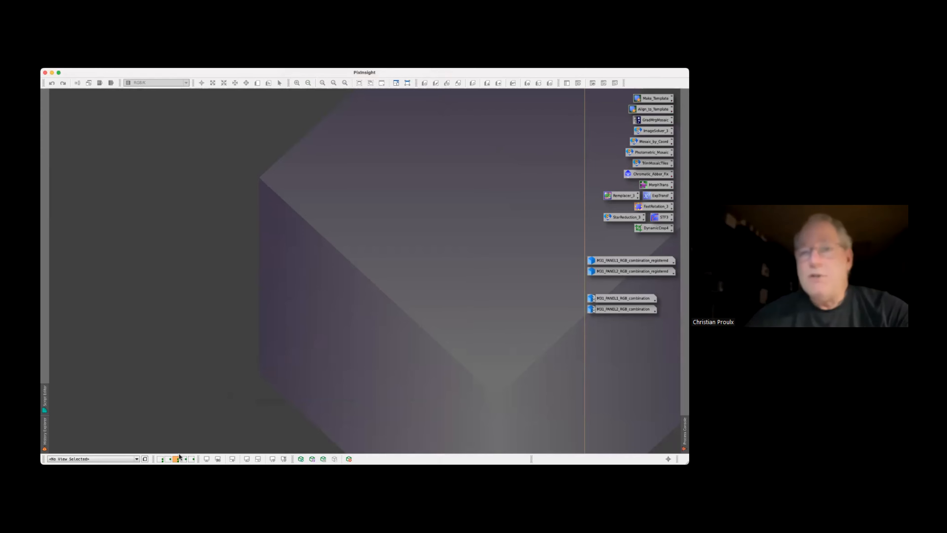
click(161, 459)
drag(394, 106, 393, 95)
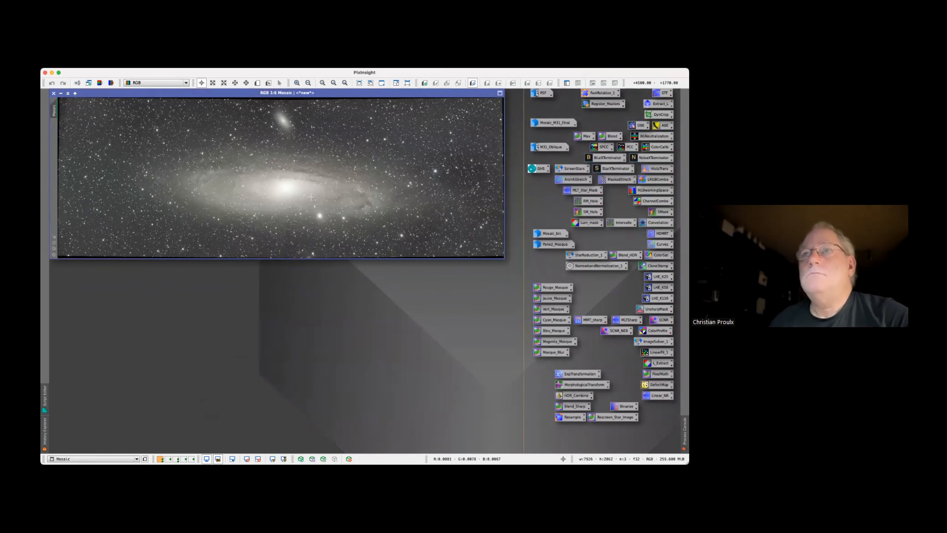
Examine the Mosaic image below the galaxy core and along its lower, left and upper edges at 1:1 zoom
scroll(311, 197, down, 1)
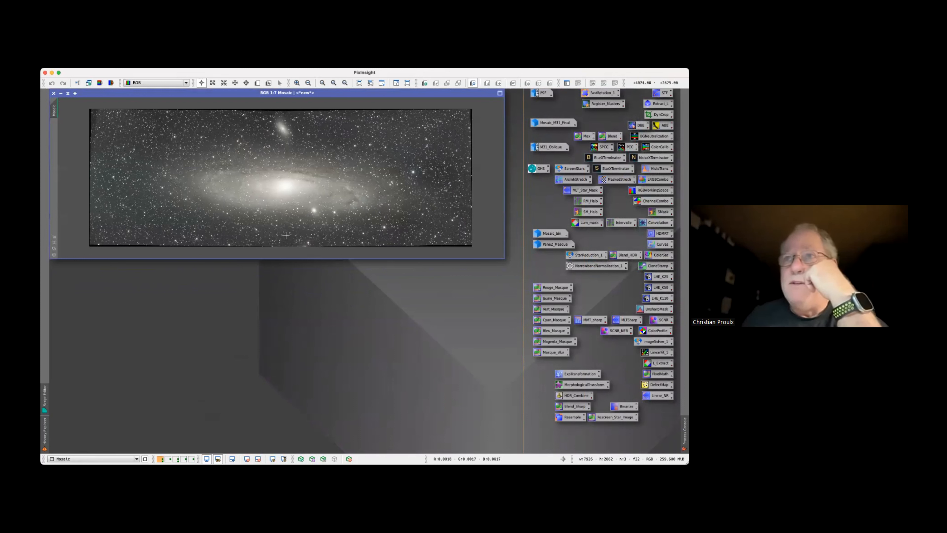
scroll(286, 228, up, 4)
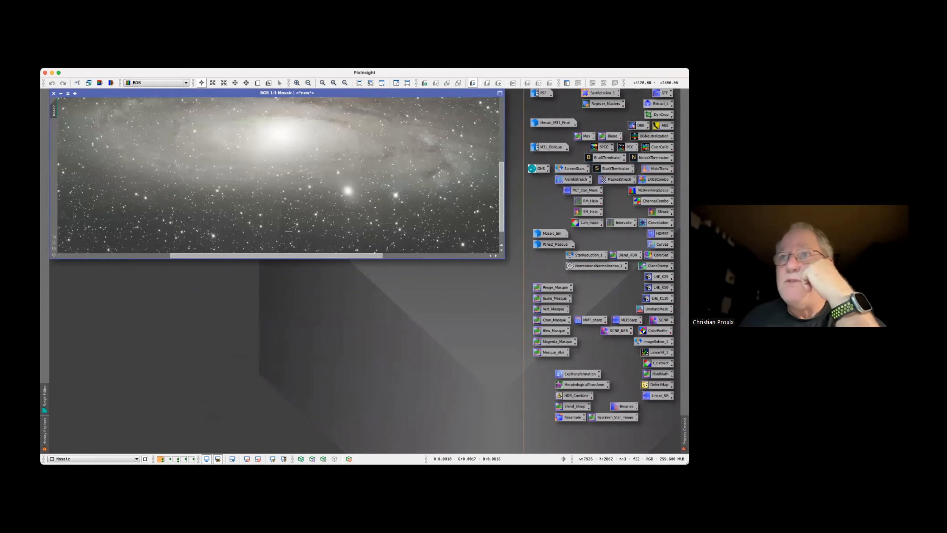
scroll(288, 231, up, 2)
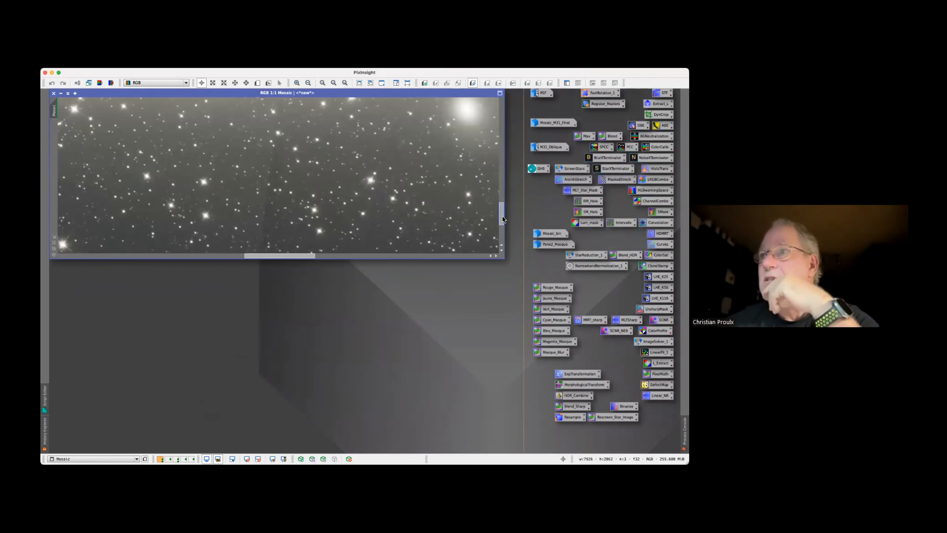
drag(501, 220, 503, 234)
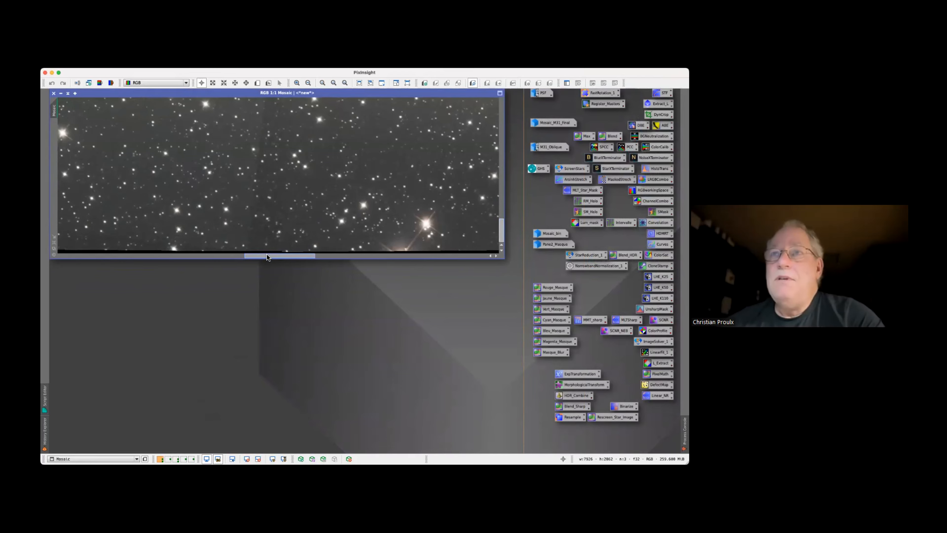
drag(267, 256, 66, 259)
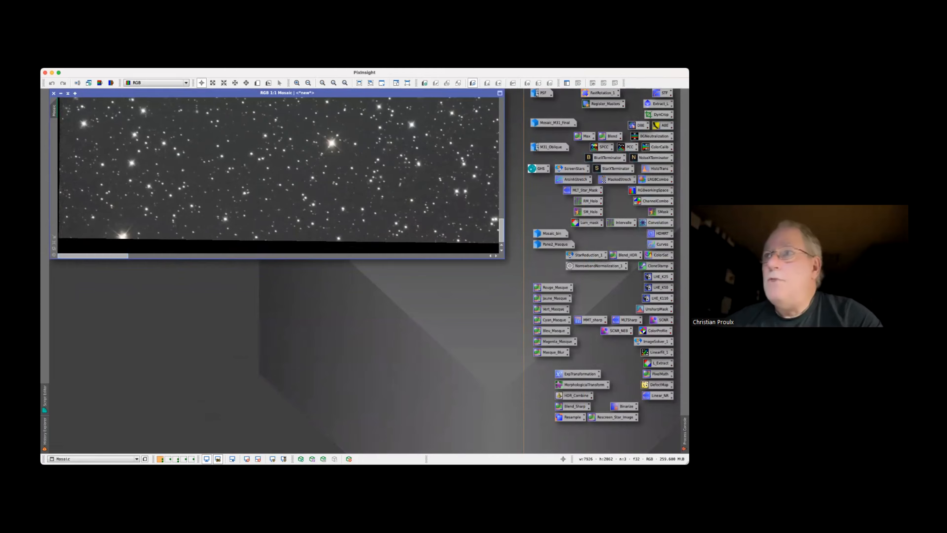
drag(502, 226, 504, 98)
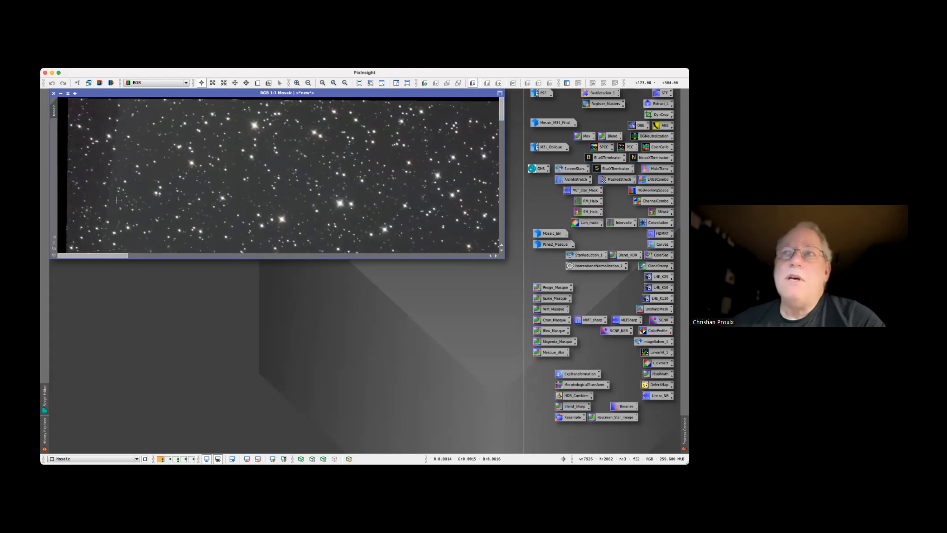
scroll(220, 211, down, 3)
scroll(220, 211, down, 2)
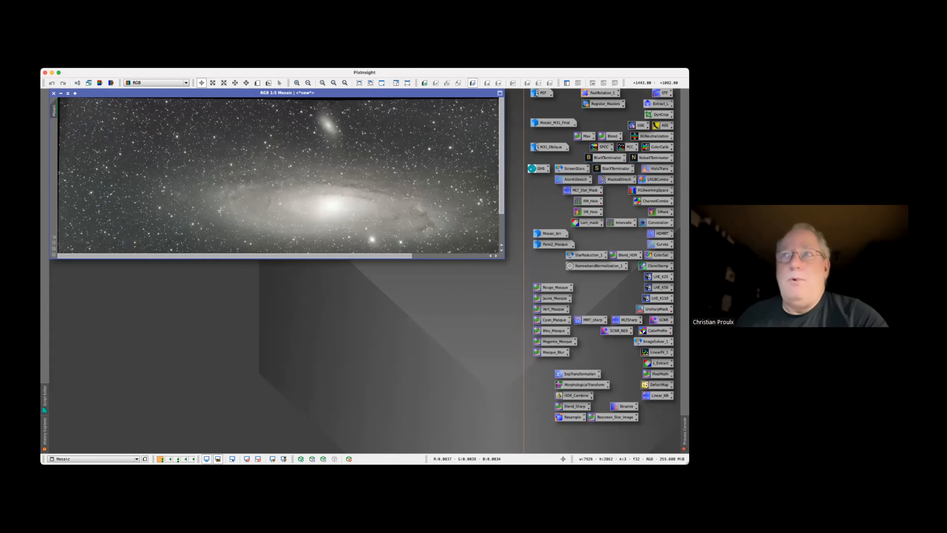
scroll(220, 210, down, 1)
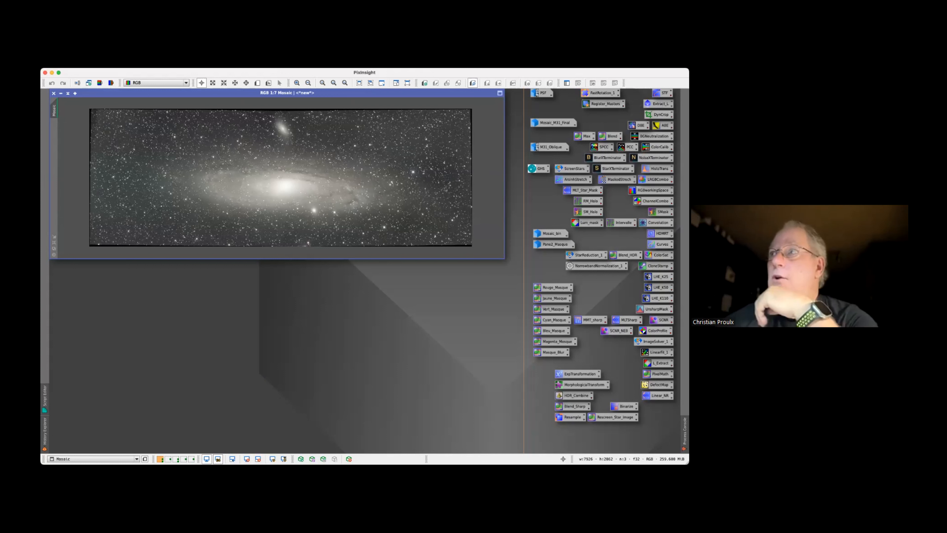
Trim the uneven borders on all four sides of the Mosaic with DynamicCrop to about 7548 × 2715 pixels and fit its window
double_click(659, 115)
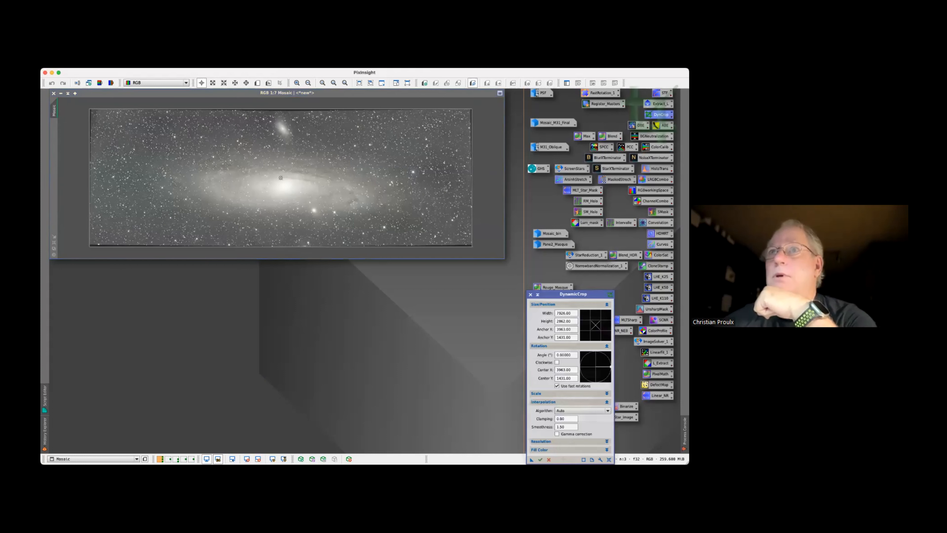
drag(282, 109, 283, 112)
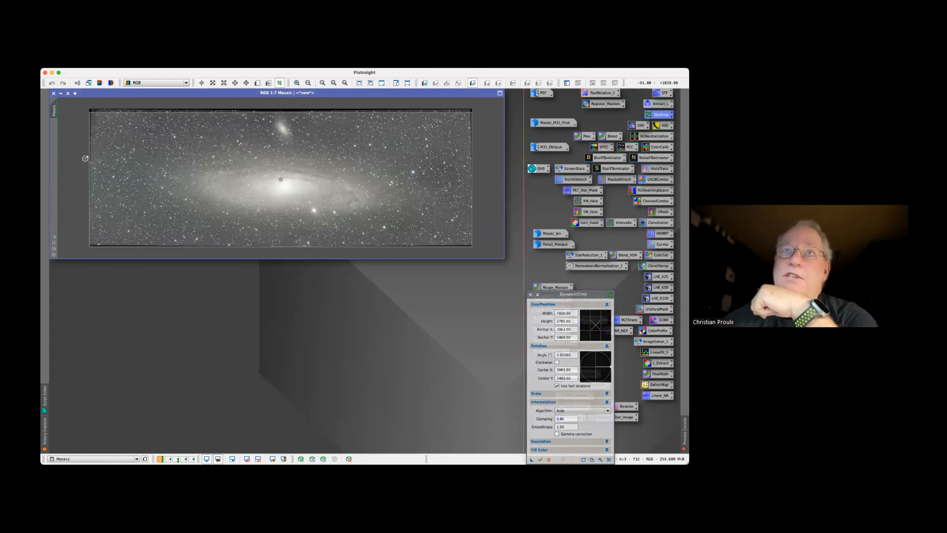
drag(90, 158, 99, 158)
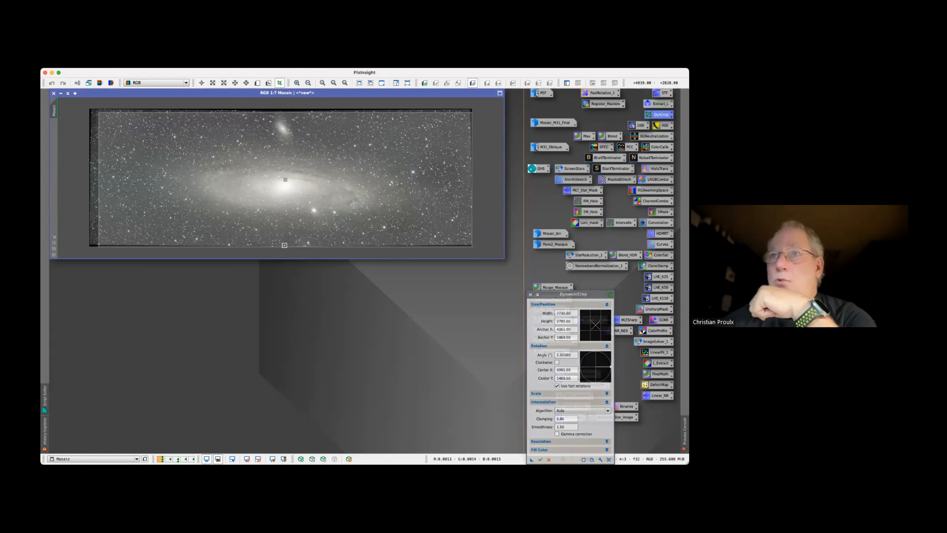
drag(285, 247, 285, 243)
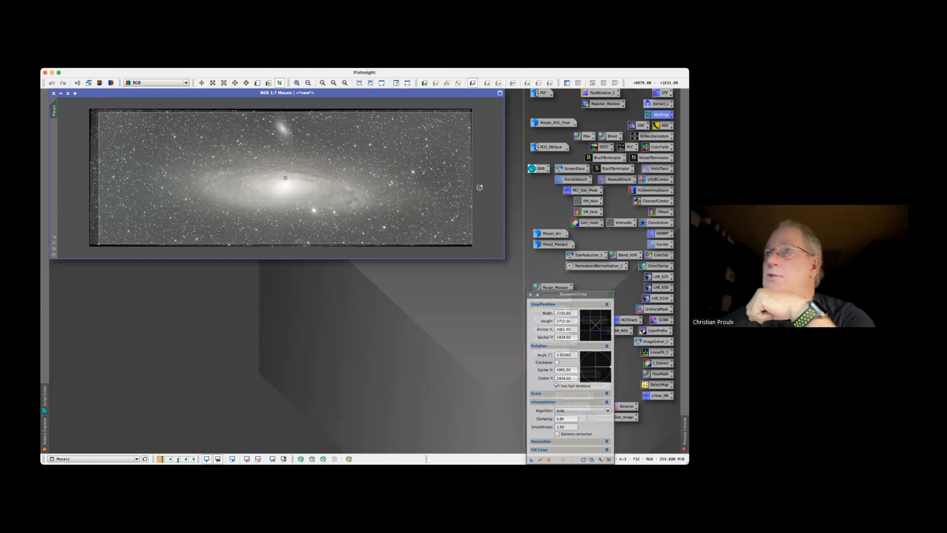
drag(472, 179, 468, 180)
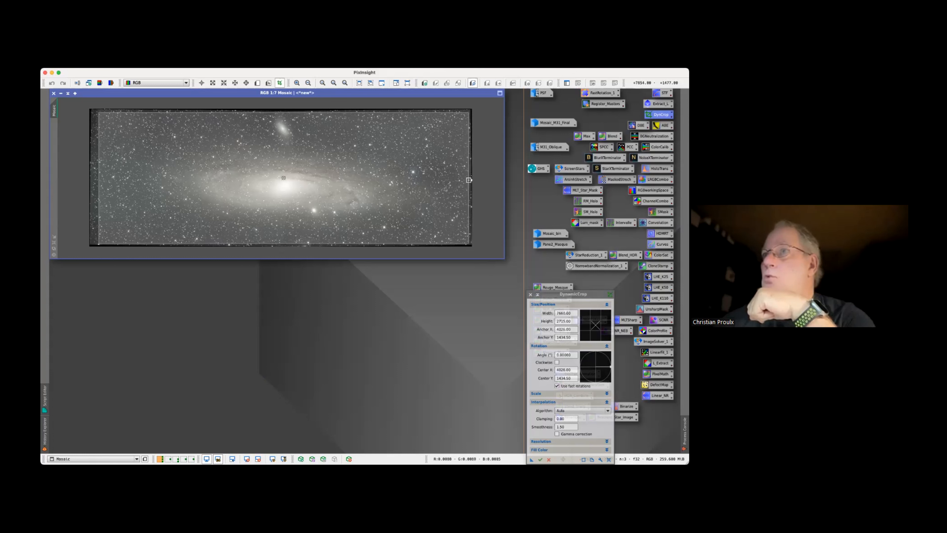
drag(469, 180, 463, 181)
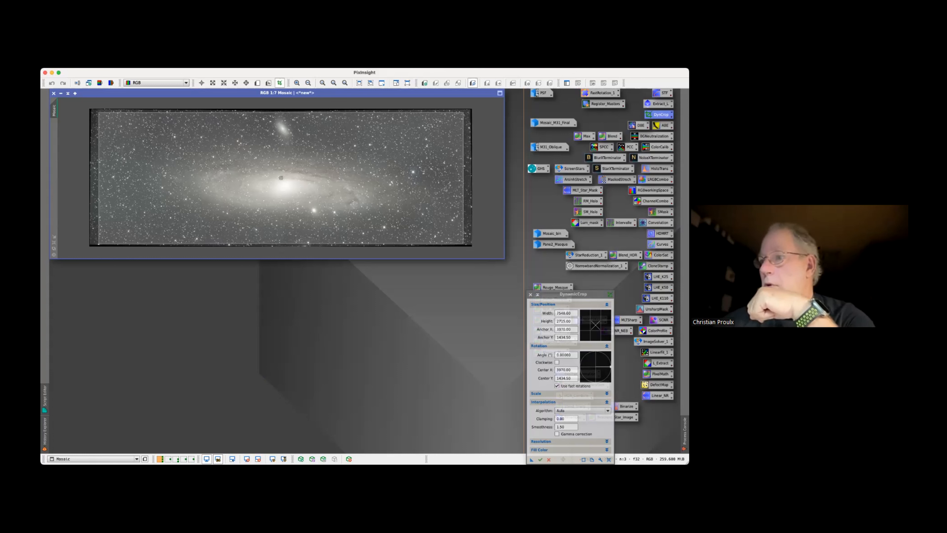
click(540, 459)
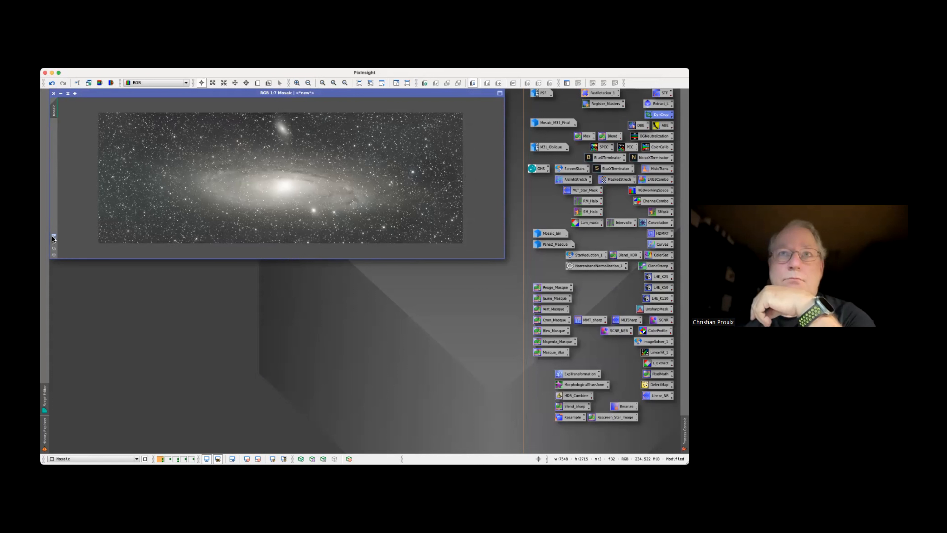
click(55, 242)
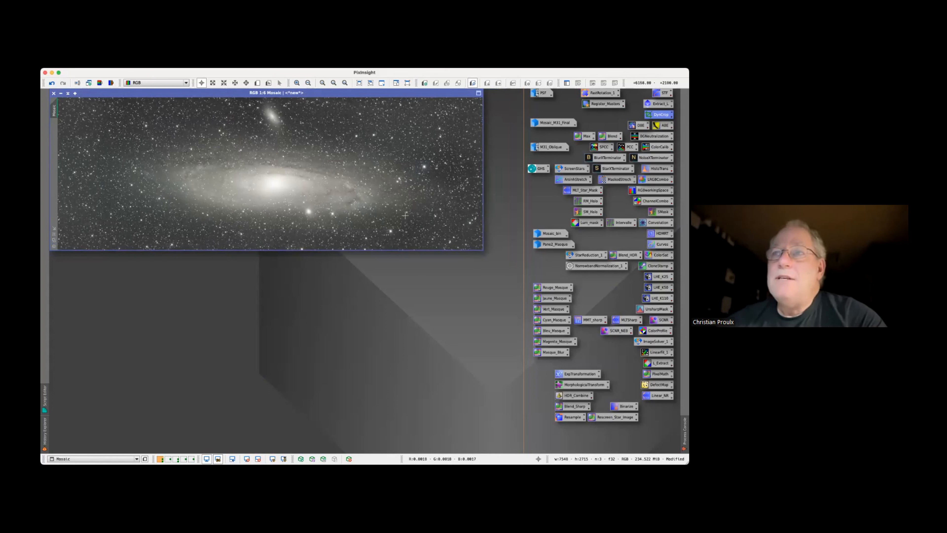
Generate background samples on the Mosaic with DynamicBackgroundExtraction, using a default sample radius of 100 and 5 samples per row
double_click(638, 125)
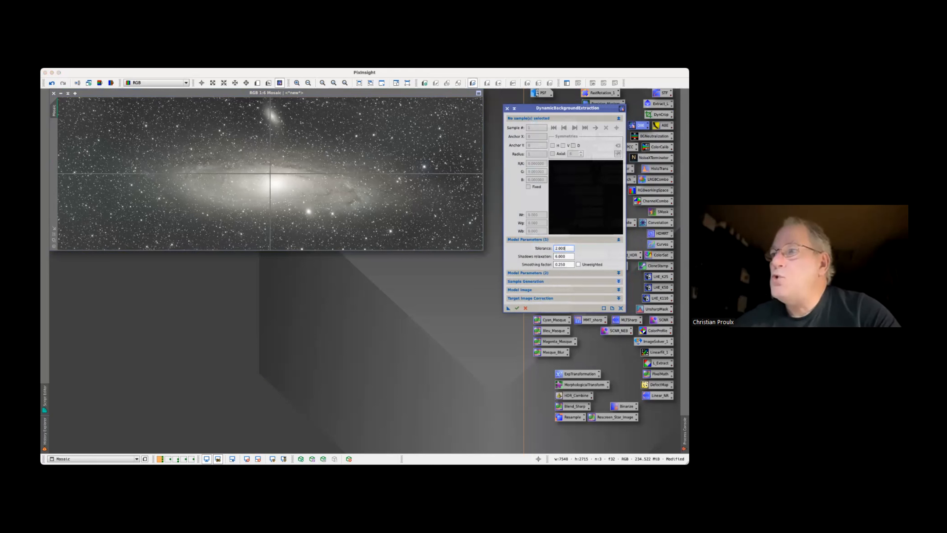
click(618, 289)
click(619, 288)
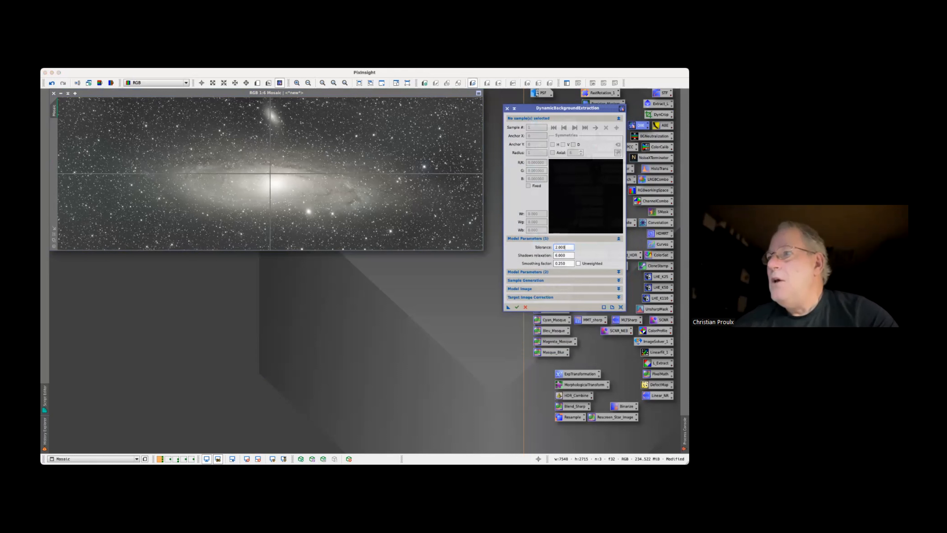
click(619, 280)
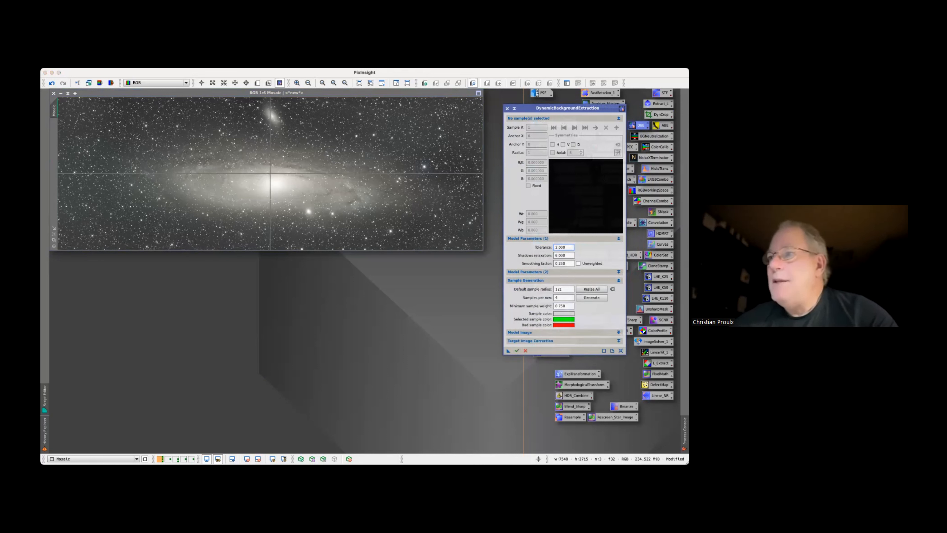
double_click(559, 289)
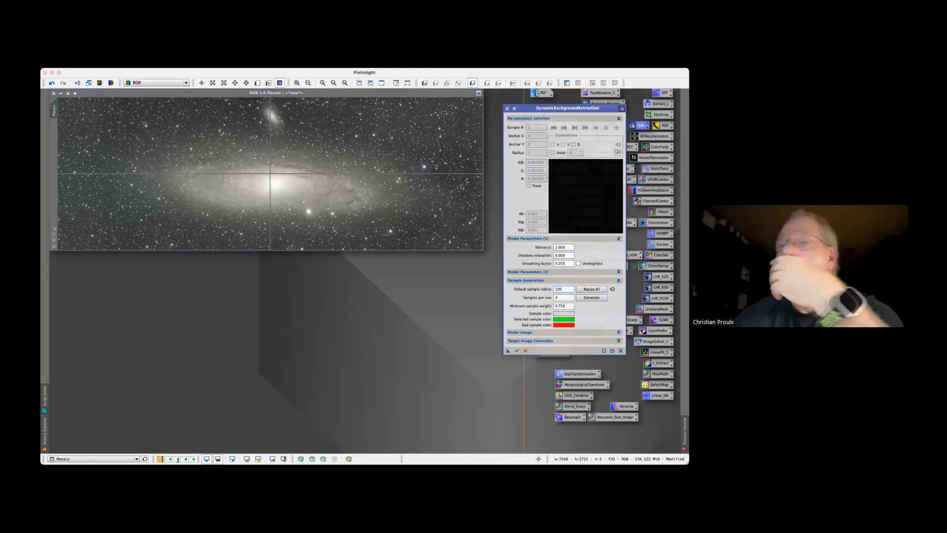
key(Tab)
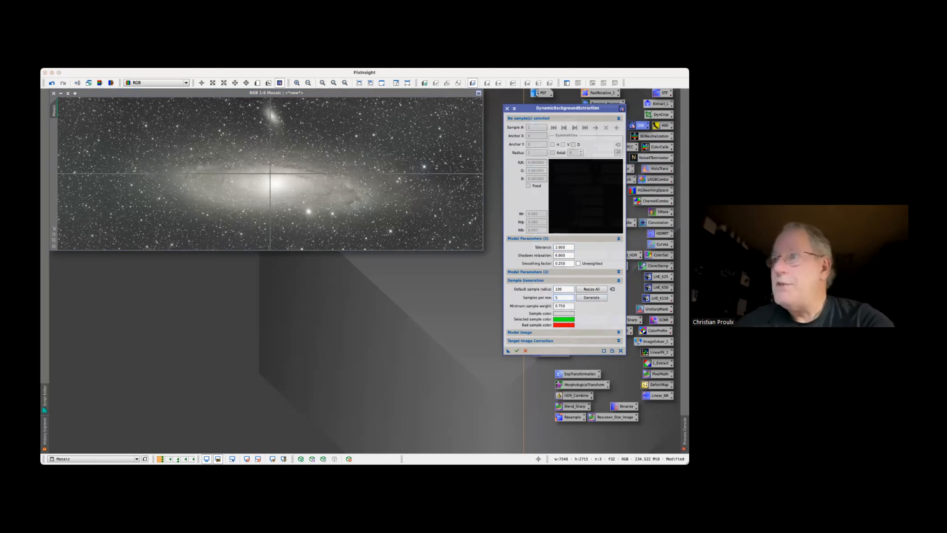
click(591, 297)
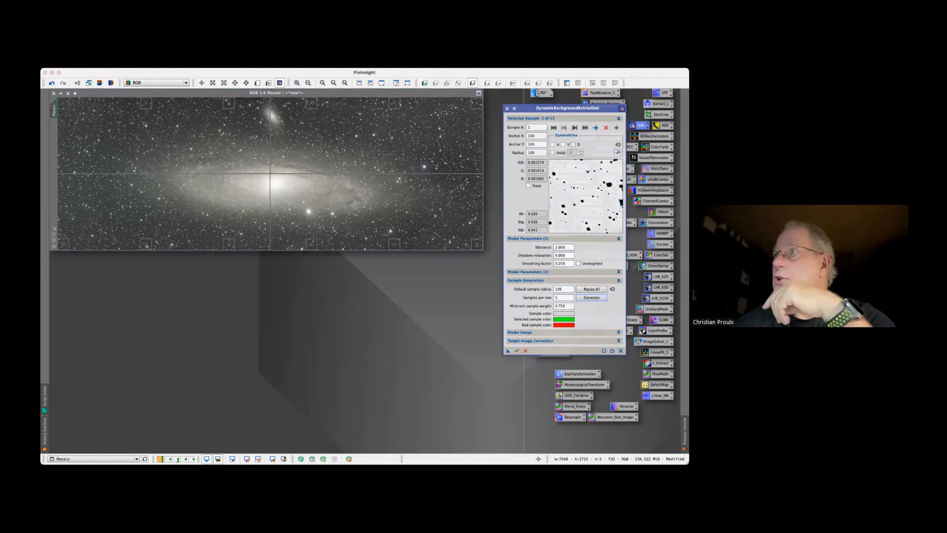
Reset the Mosaic's screen stretch with ScreenTransferFunction and apply a new auto-stretch
double_click(662, 93)
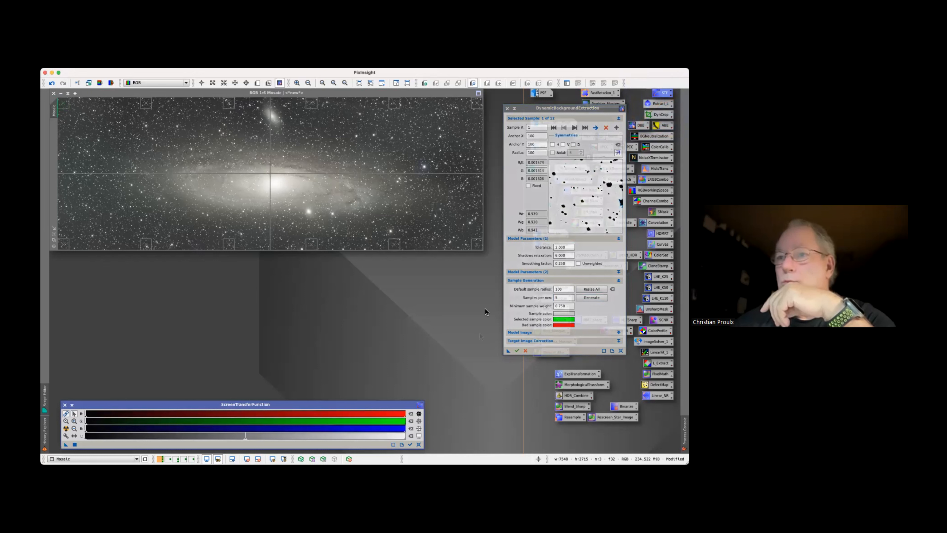
click(431, 425)
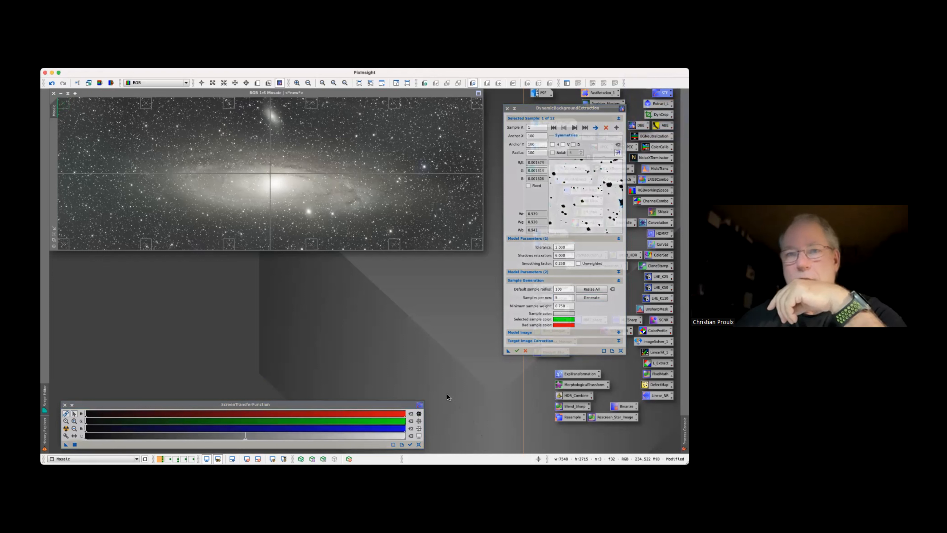
click(411, 444)
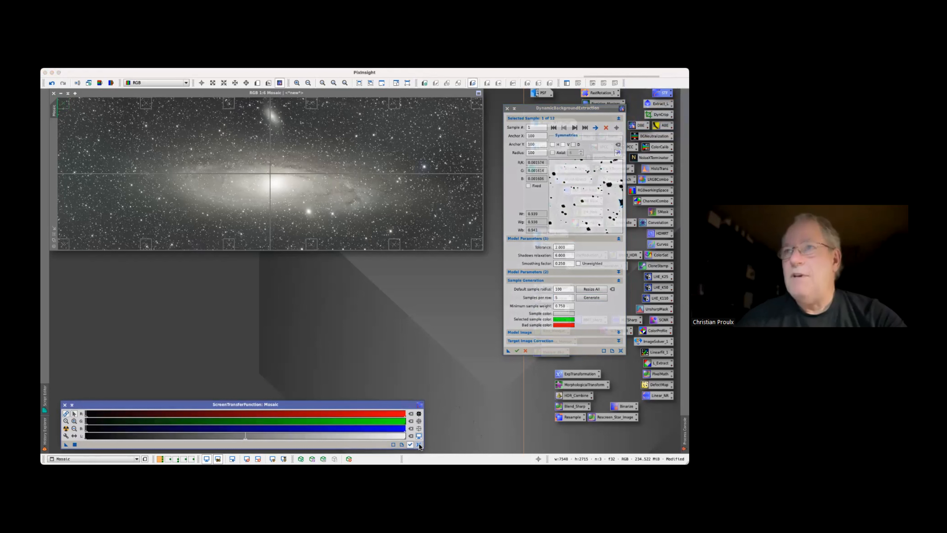
click(419, 444)
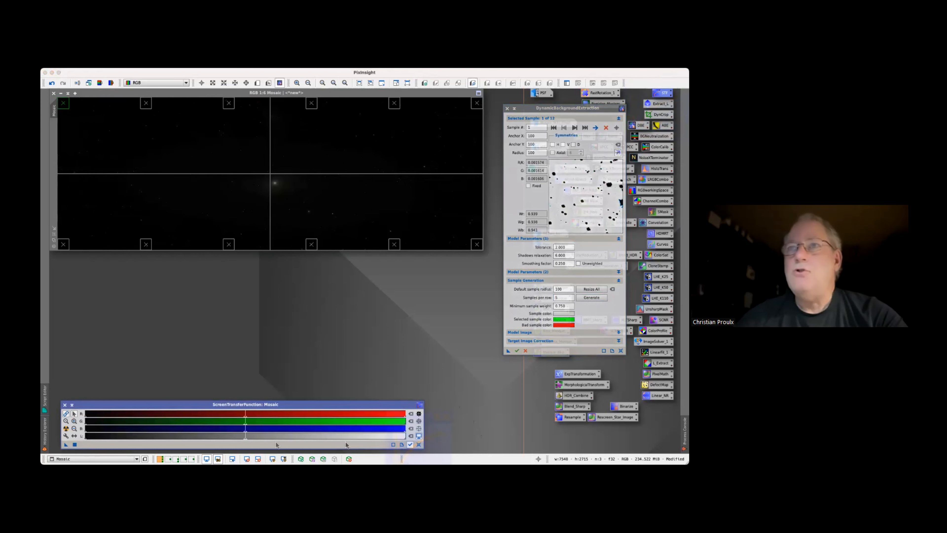
click(65, 428)
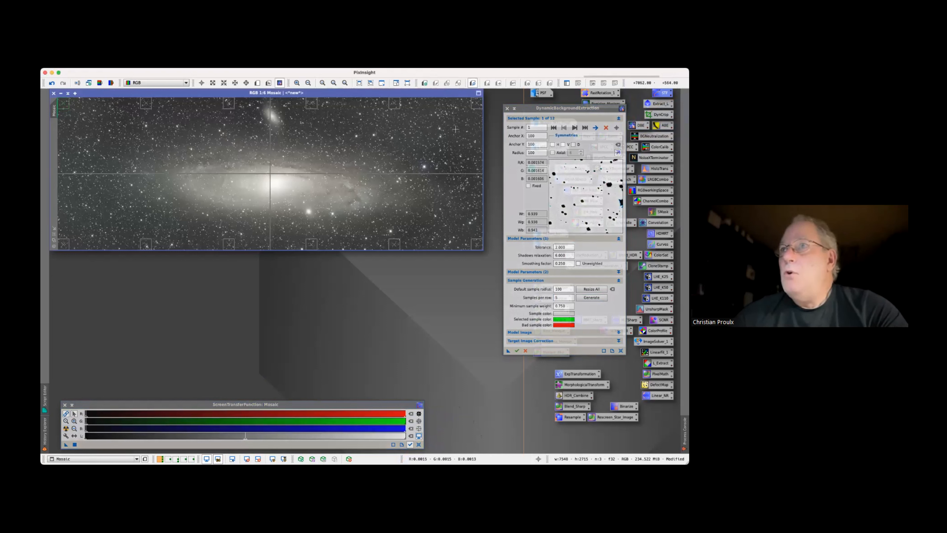
Add 12 background samples of radius 100 around the galaxy, near the Mosaic's borders and in dark sky areas
click(444, 127)
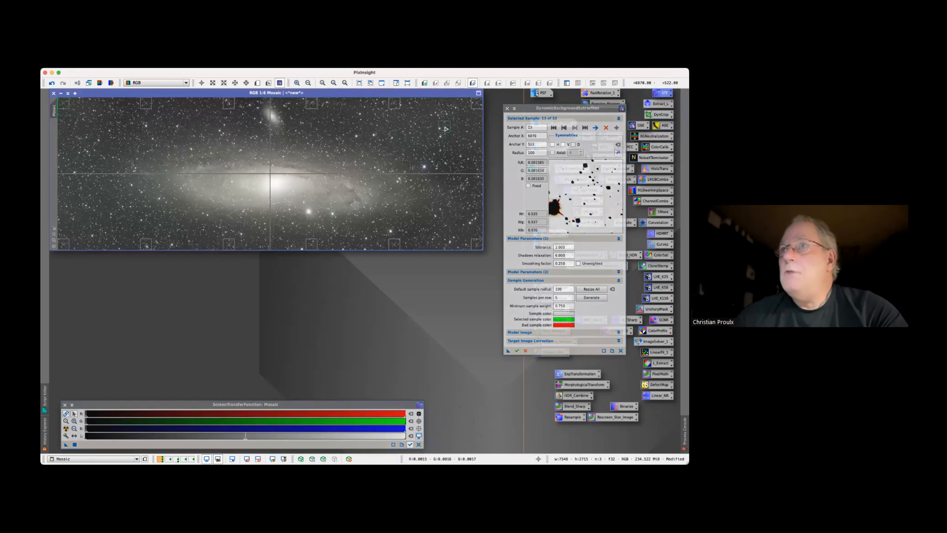
click(476, 170)
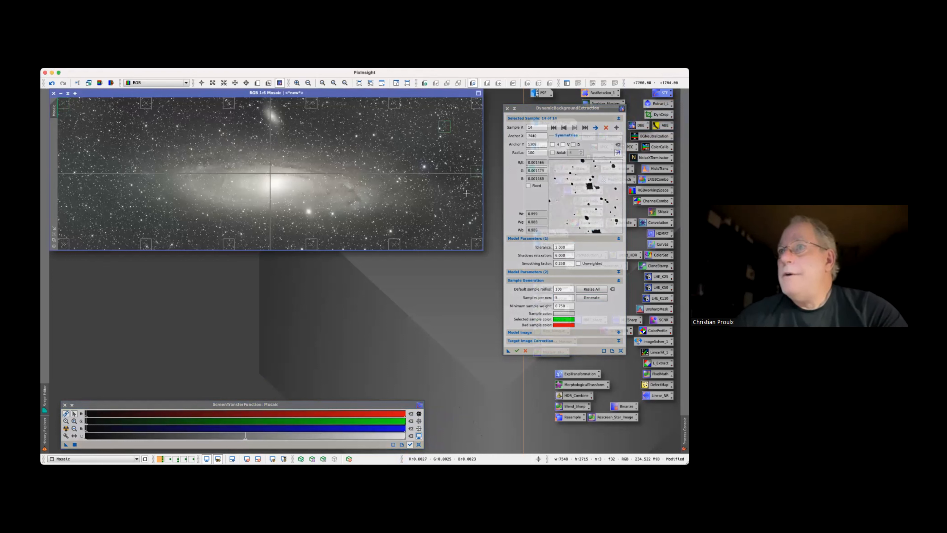
click(450, 220)
click(355, 237)
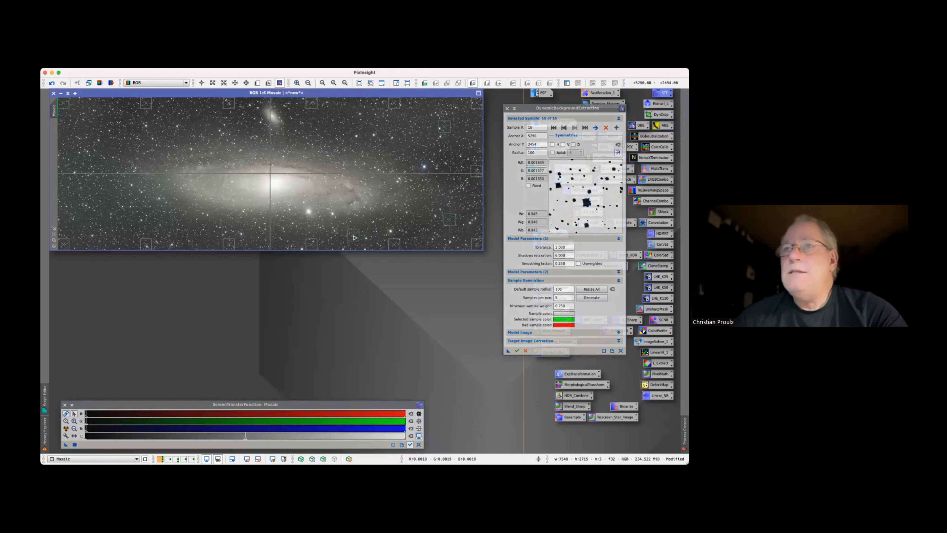
click(289, 237)
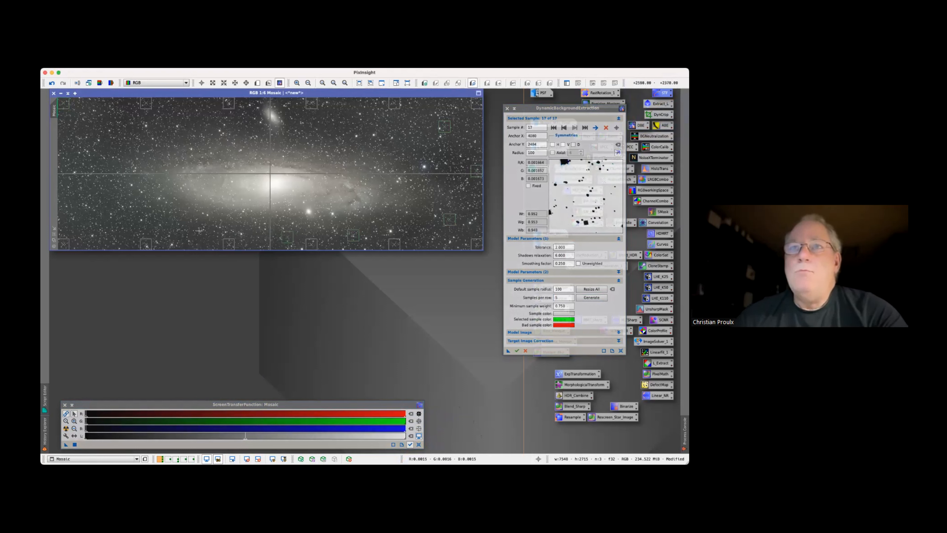
click(183, 227)
click(94, 212)
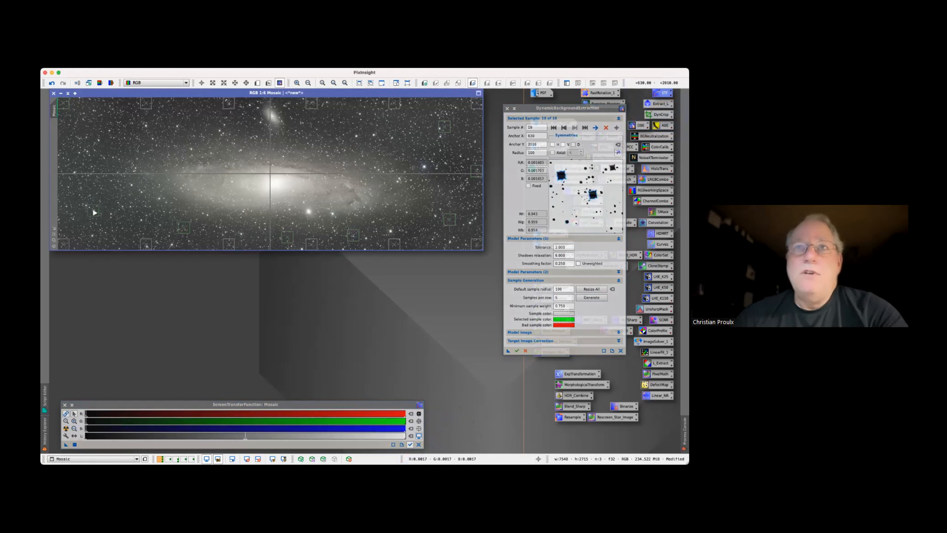
click(97, 138)
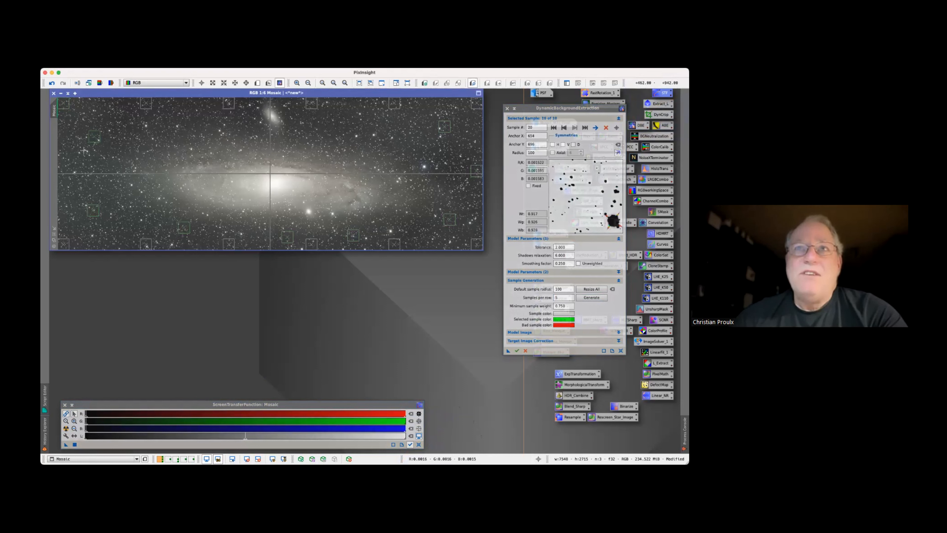
click(64, 172)
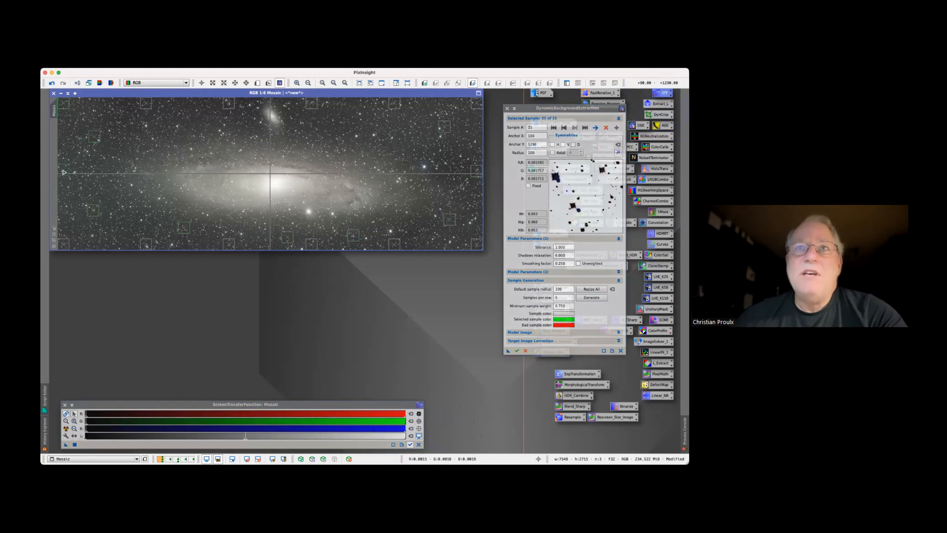
click(183, 115)
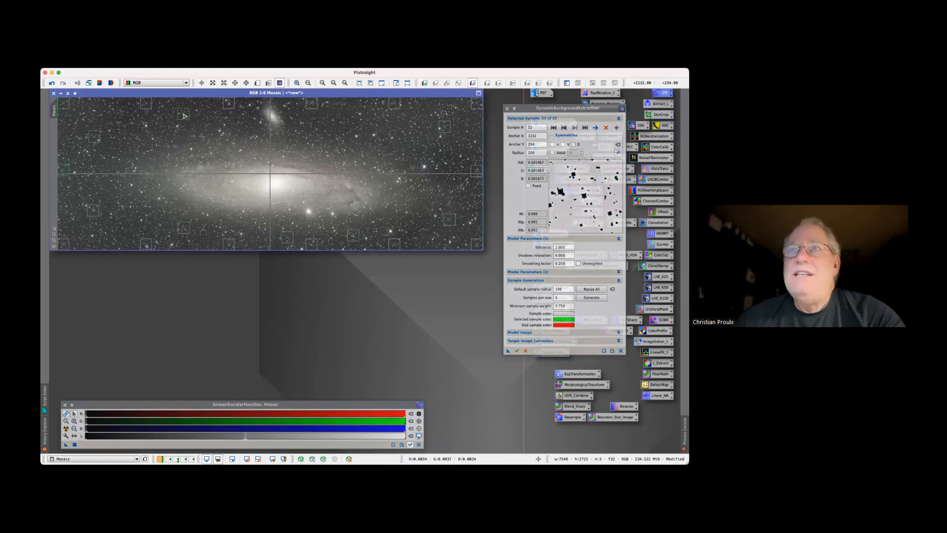
click(351, 127)
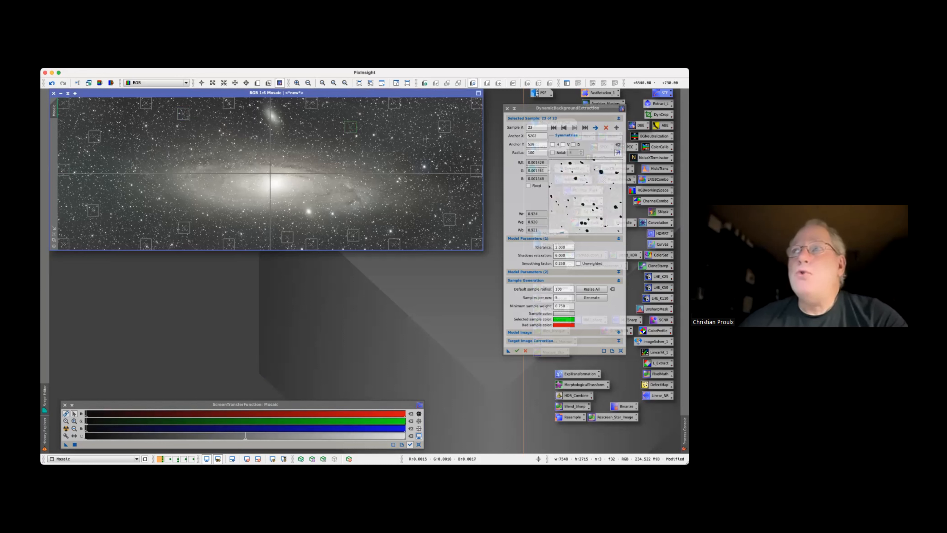
click(416, 142)
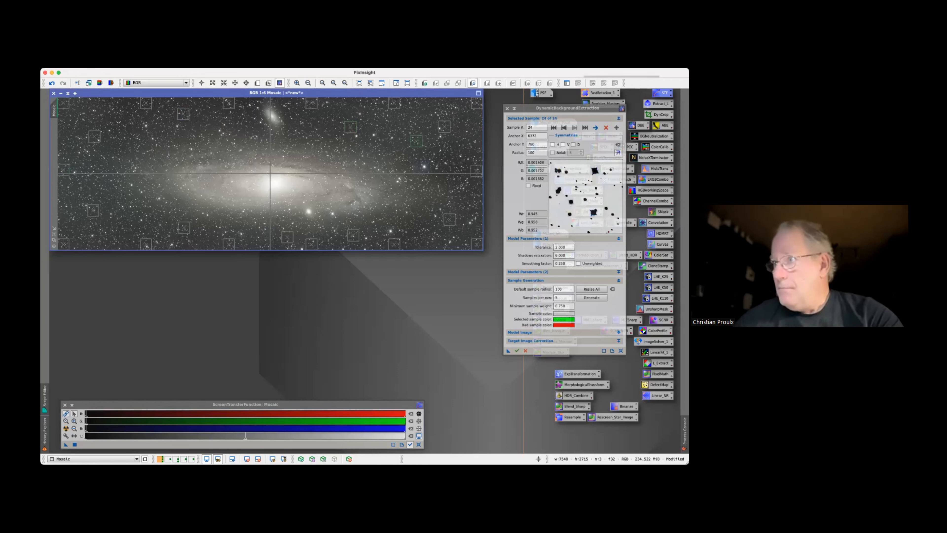
Generate the Mosaic's background model with correction set to None and auto-stretch the model for inspection
click(618, 341)
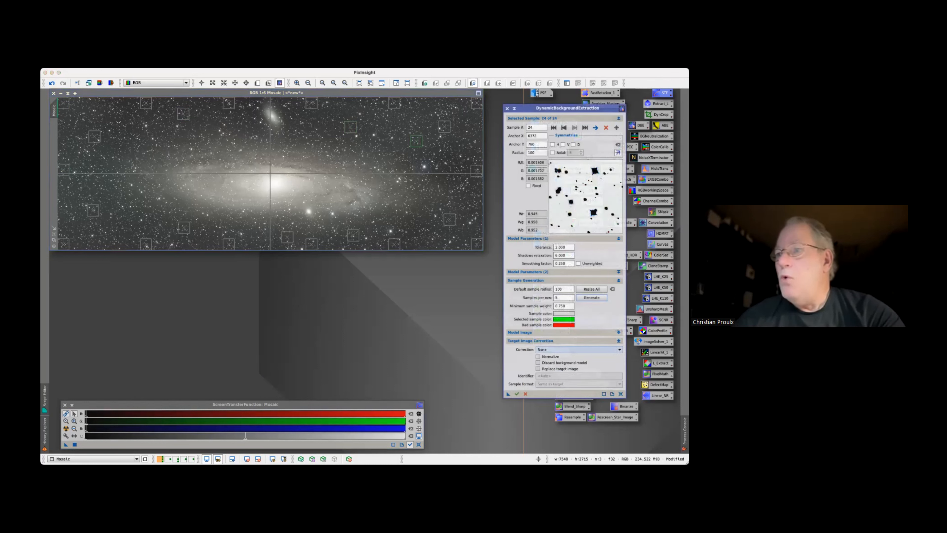
click(518, 394)
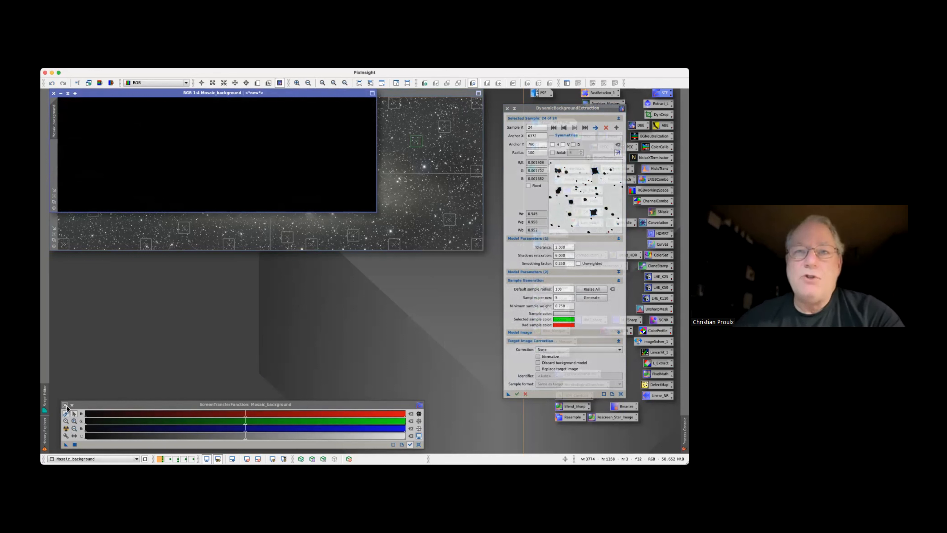
click(67, 429)
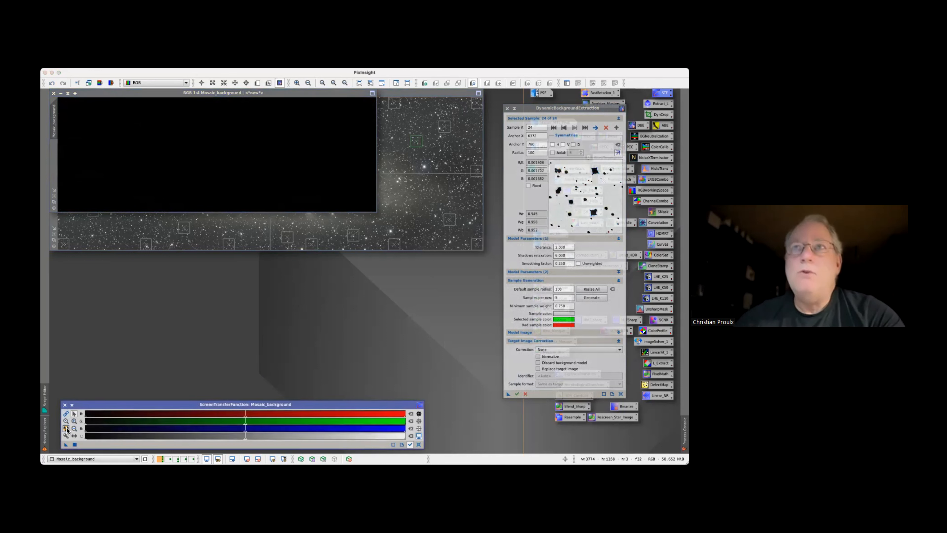
click(67, 429)
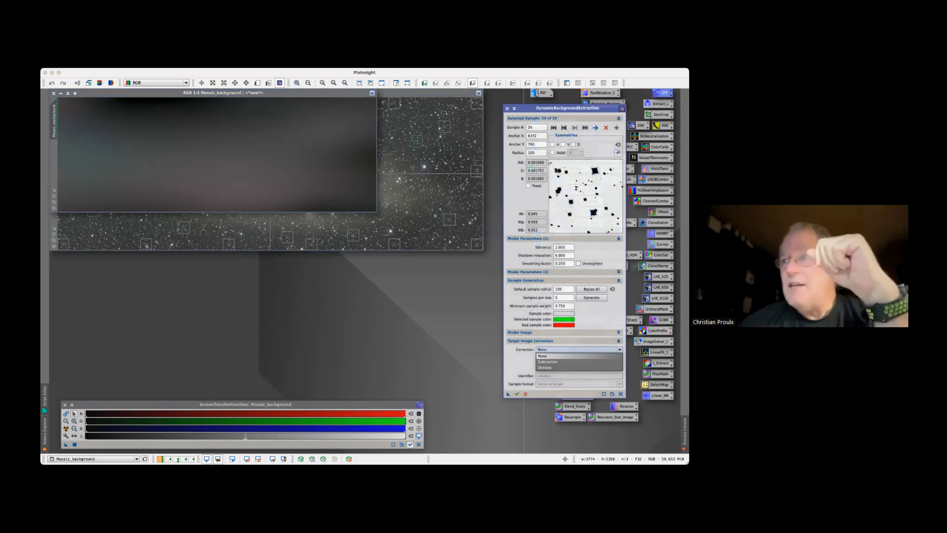
Correct the Mosaic by Subtraction, discarding the background model and replacing the target image, and recompute its screen auto-stretch
click(577, 349)
click(578, 362)
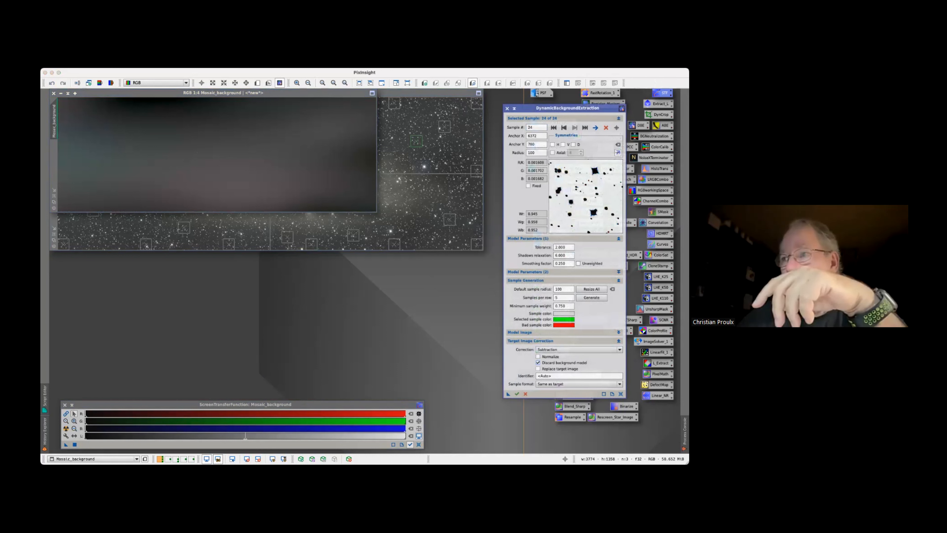
click(538, 369)
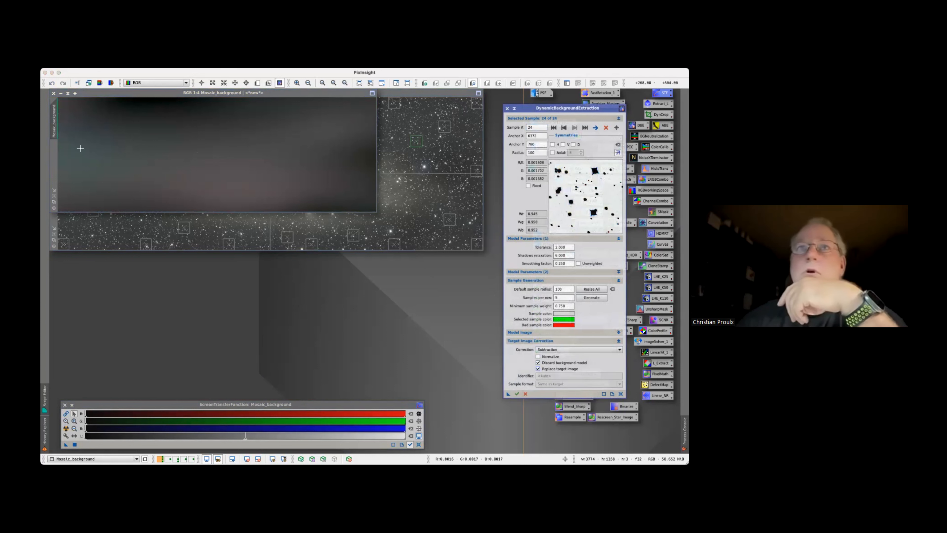
click(53, 93)
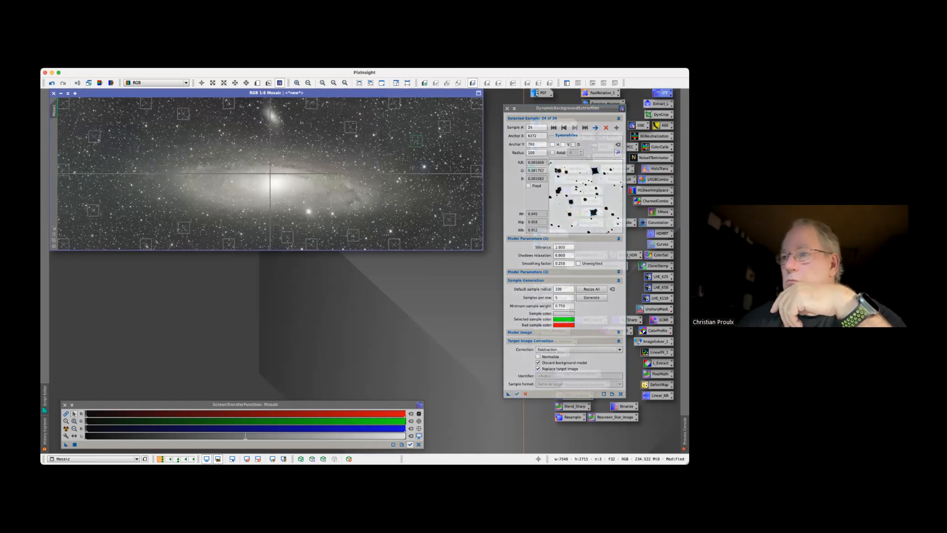
click(516, 394)
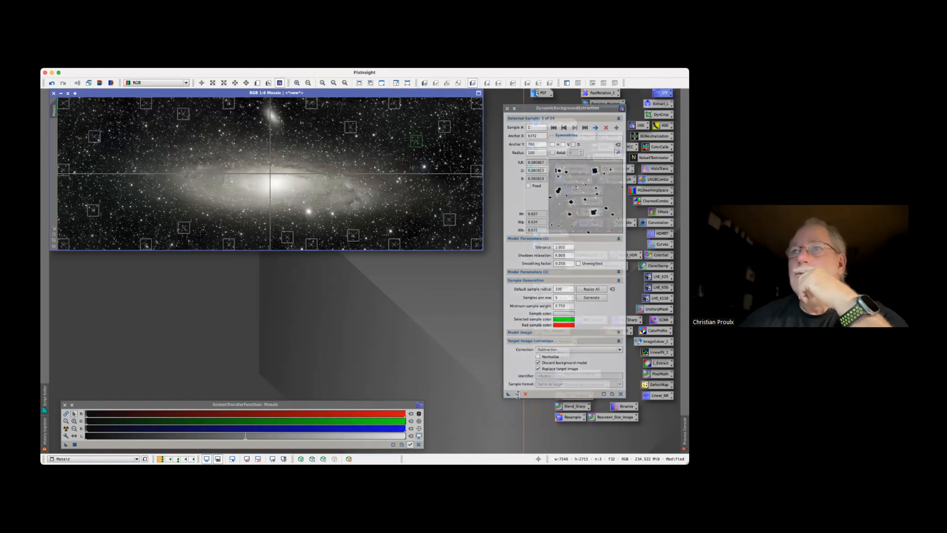
click(525, 394)
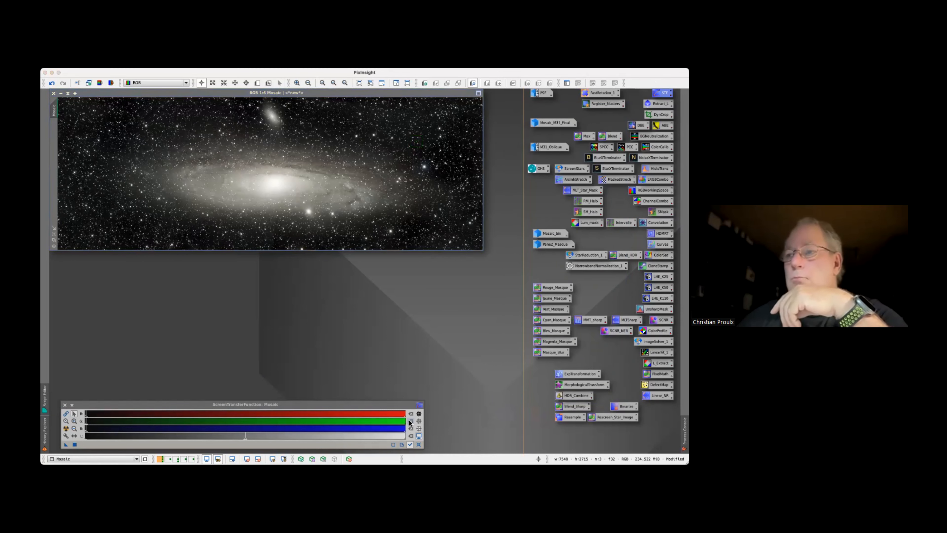
click(418, 444)
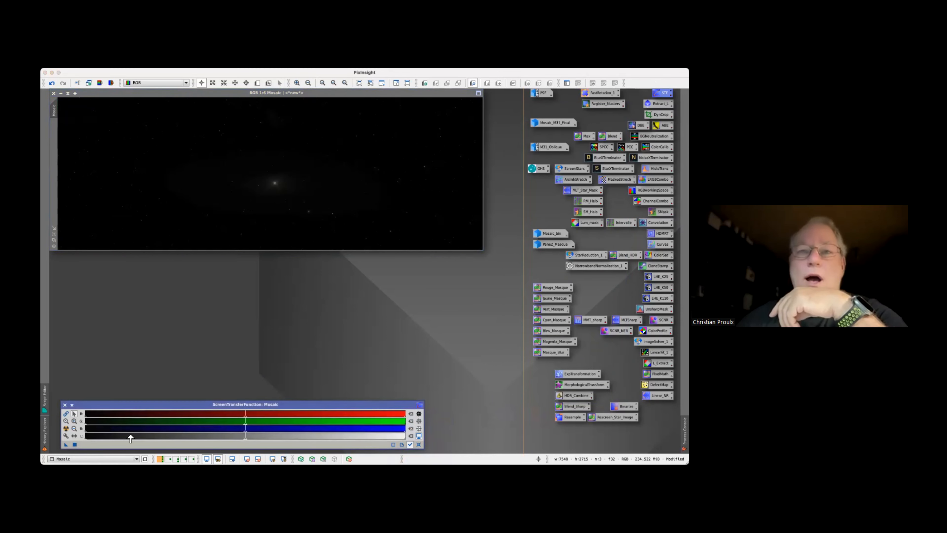
click(66, 429)
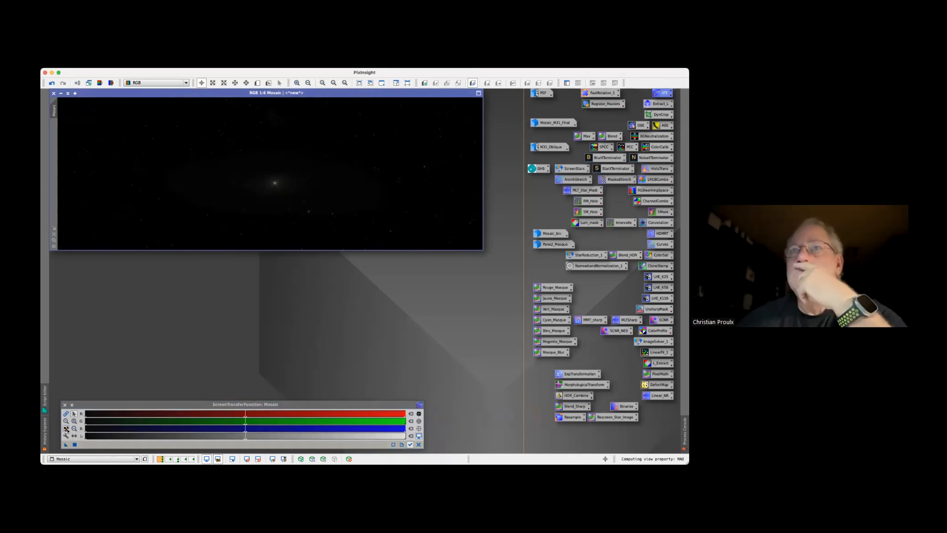
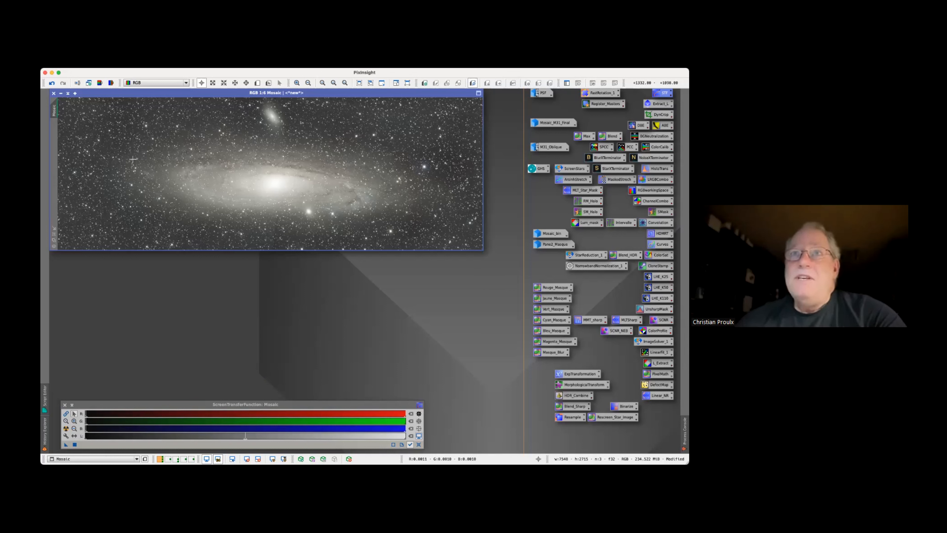
Define a preview enclosing the galaxy's bright central disc in the Mosaic as a white reference region
mouse_move(123, 148)
mouse_down()
mouse_move(118, 177)
mouse_move(138, 152)
mouse_up()
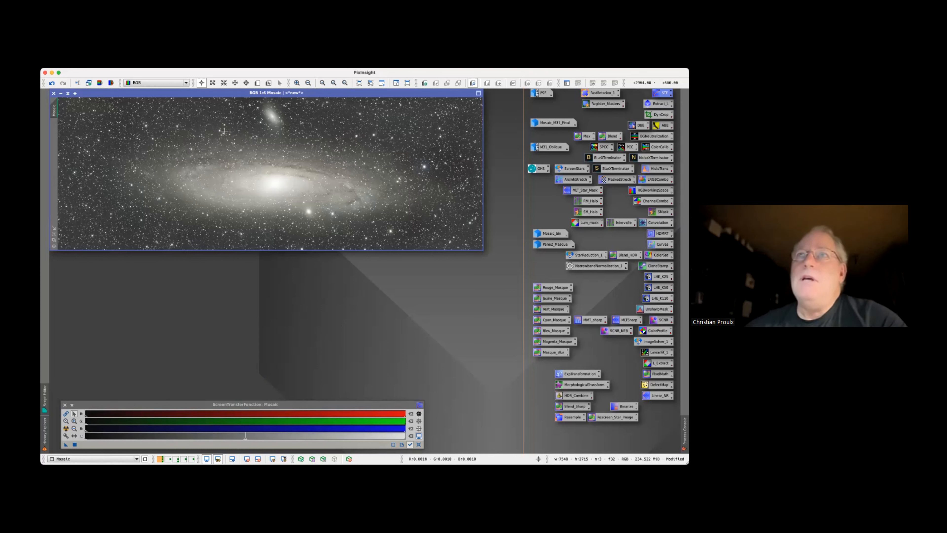
click(257, 83)
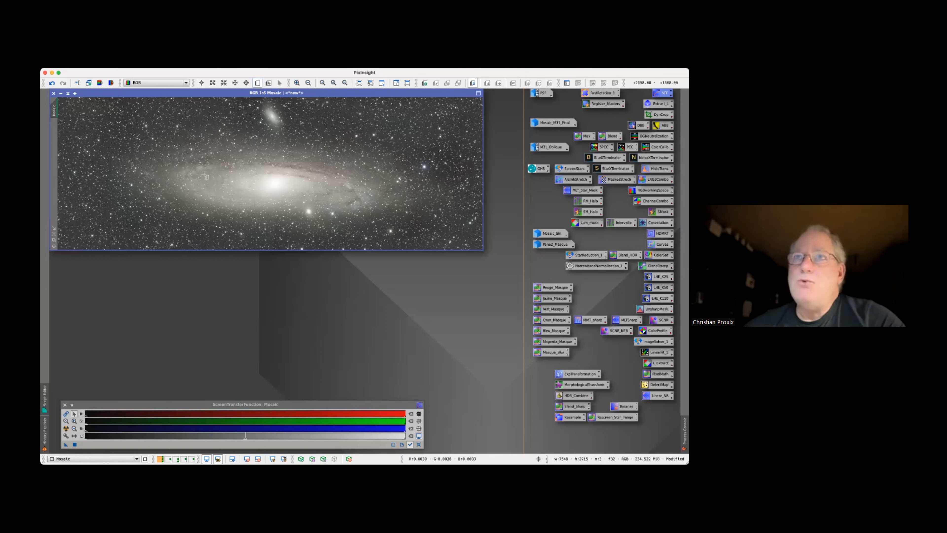
drag(182, 163, 384, 206)
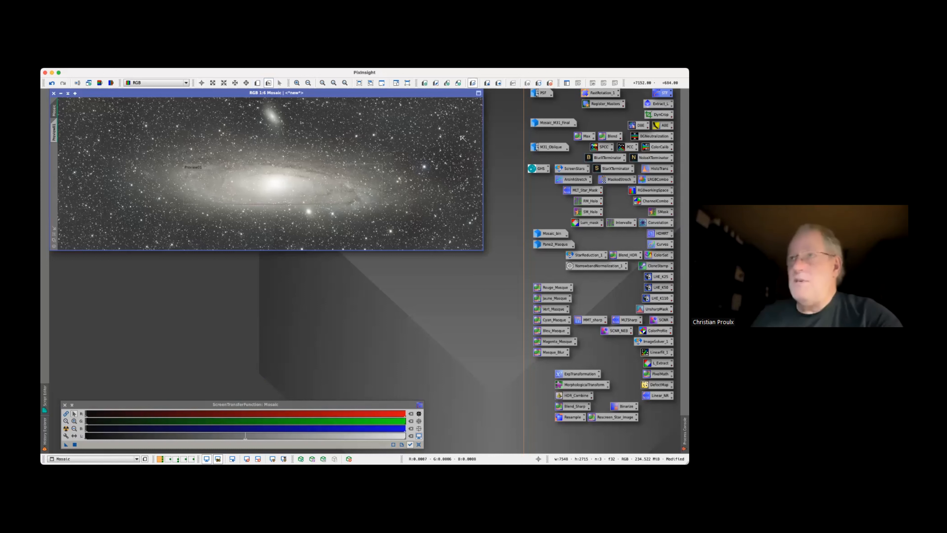
Define a small second preview over a dark, nearly star-free background patch beyond the galaxy's right end
scroll(457, 140, up, 5)
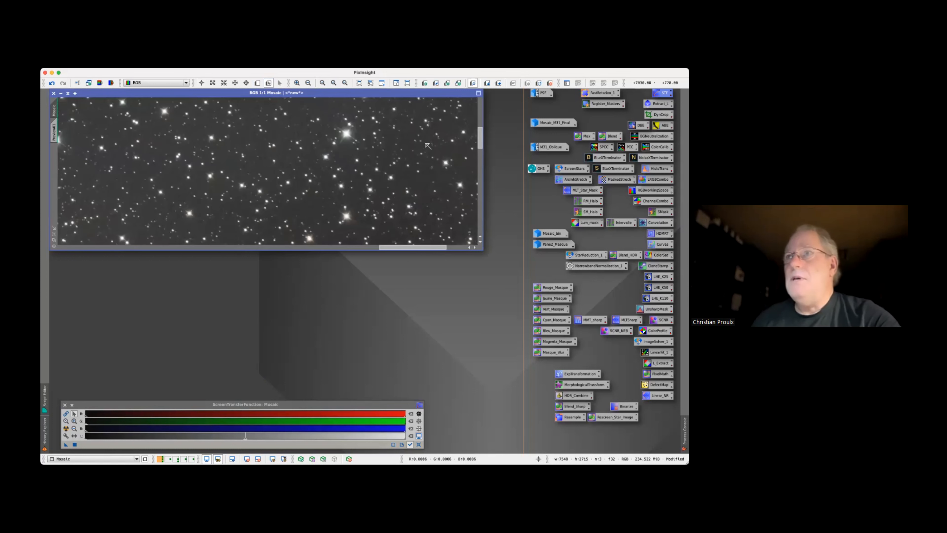
scroll(427, 147, up, 1)
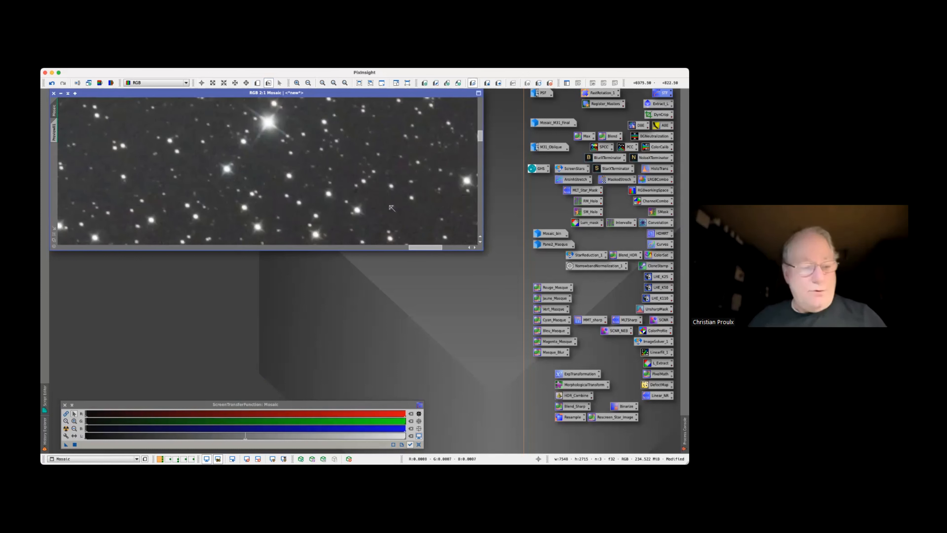
key(space)
drag(413, 212, 421, 193)
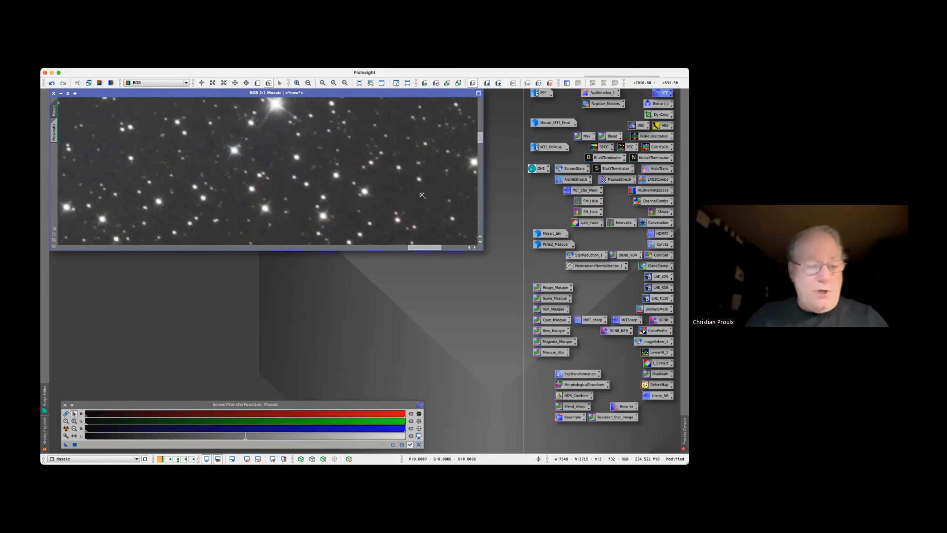
drag(384, 183, 437, 208)
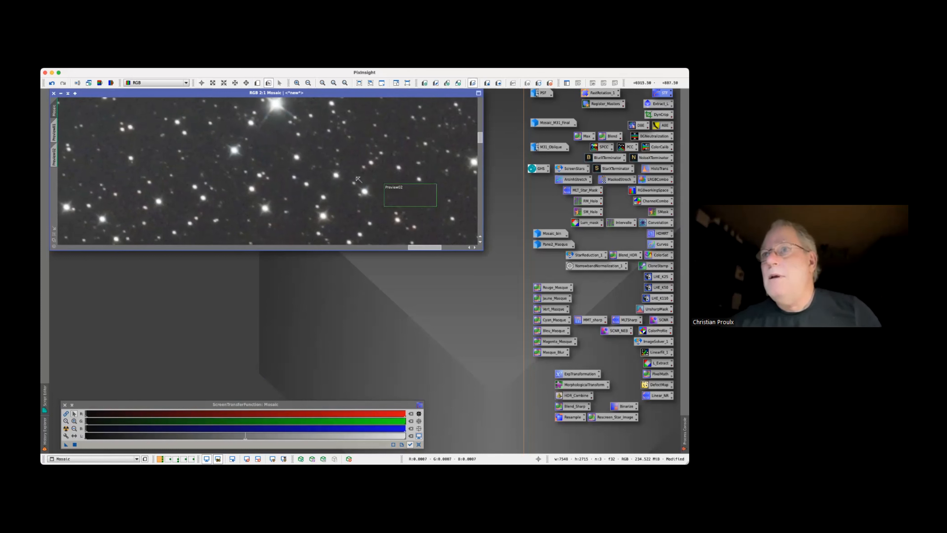
scroll(306, 169, down, 5)
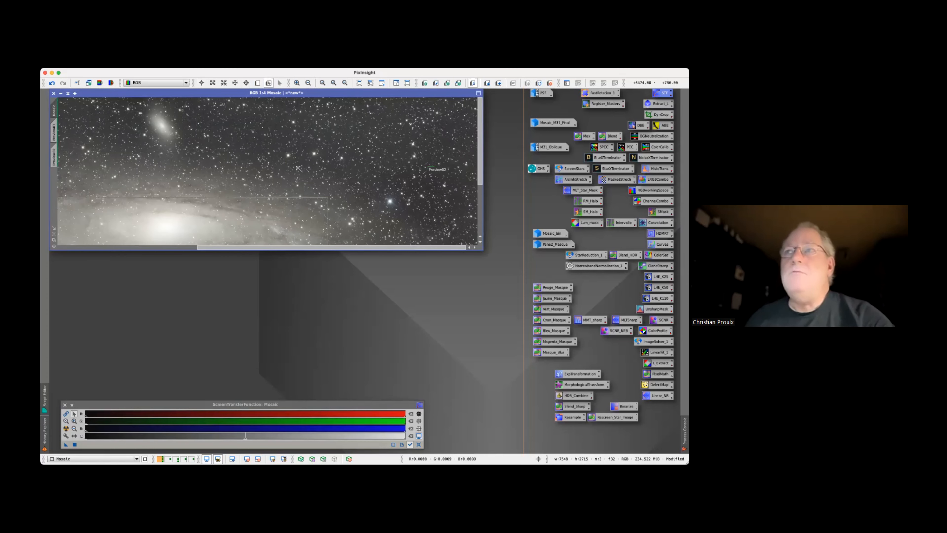
scroll(298, 169, down, 1)
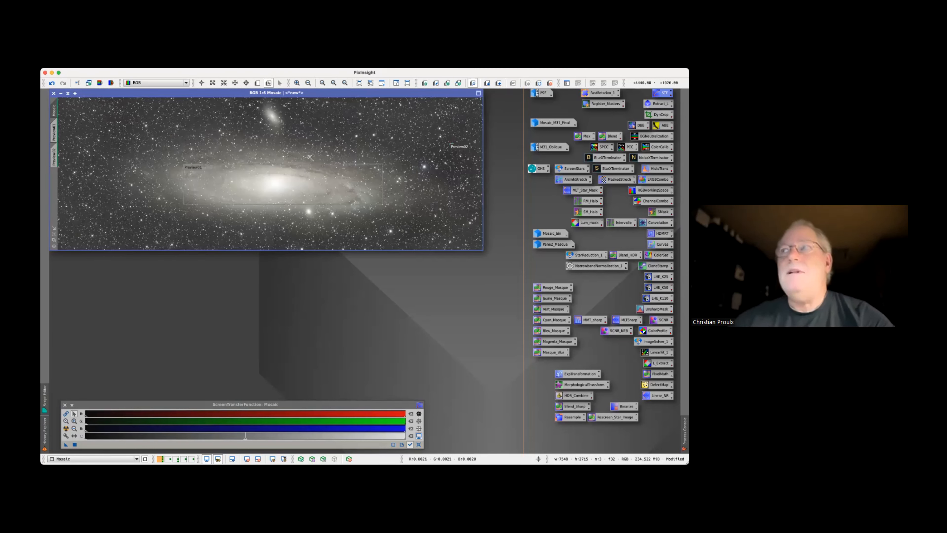
Restore the M31_Oblique image, outline its tilted galaxy with a preview, and delete that preview
double_click(549, 146)
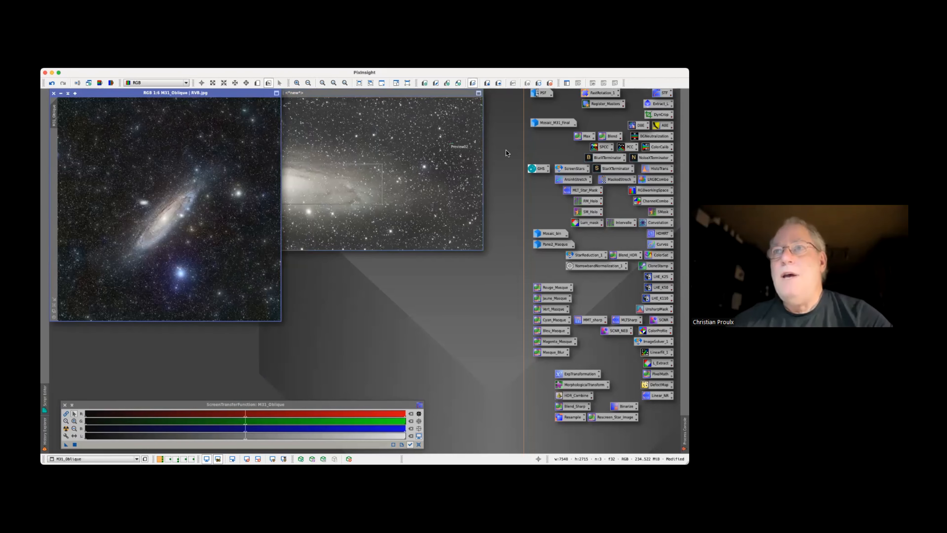
drag(245, 93, 261, 104)
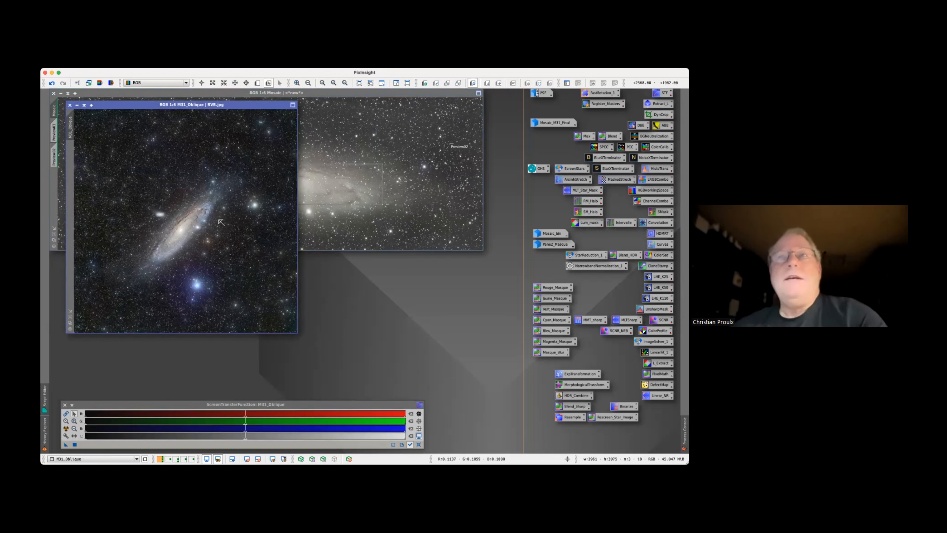
click(258, 84)
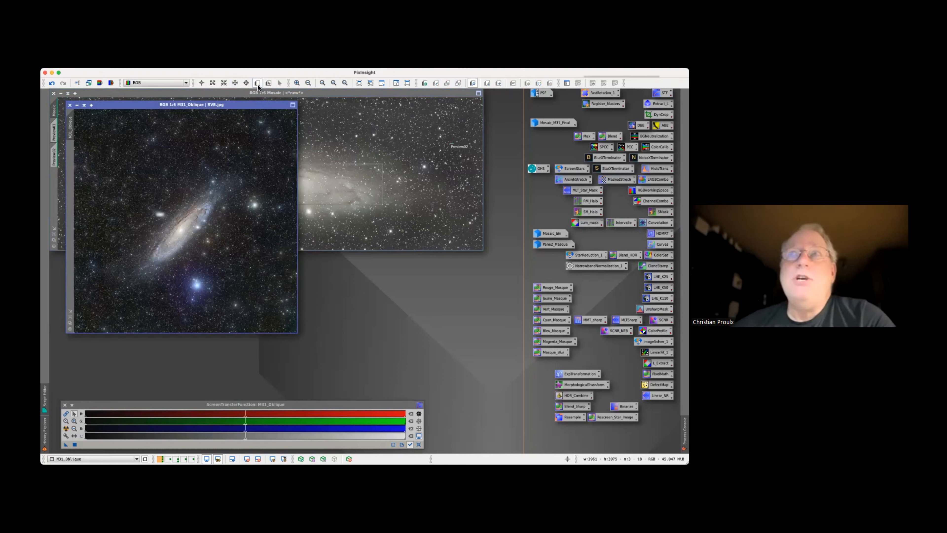
drag(215, 191, 145, 267)
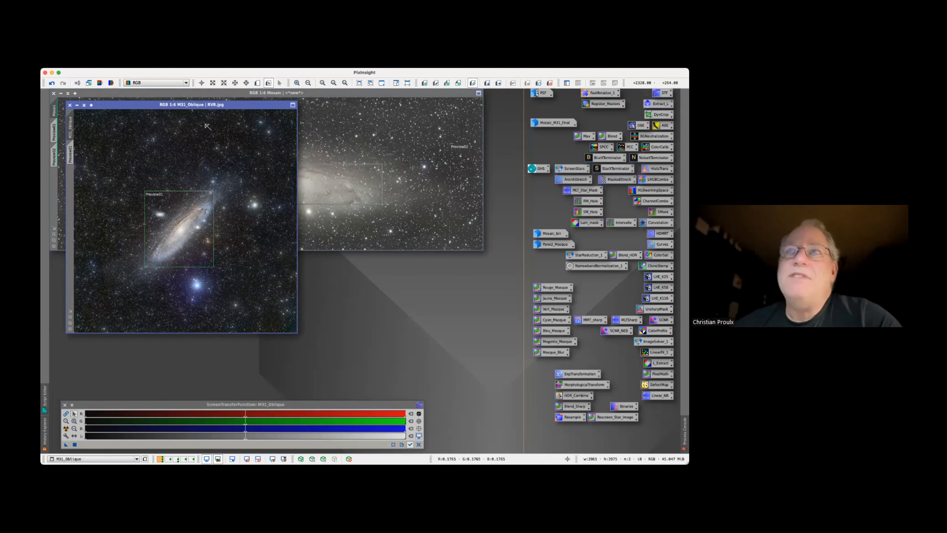
click(157, 63)
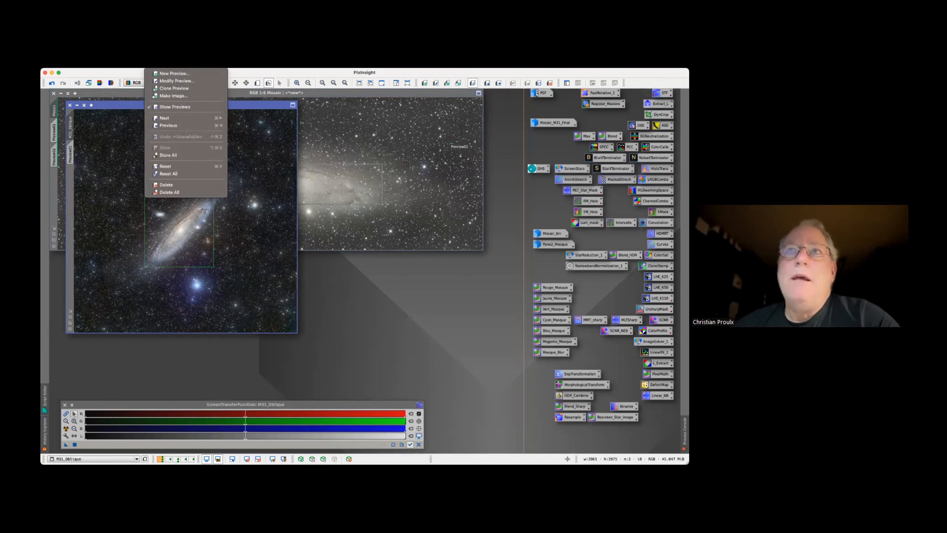
click(173, 185)
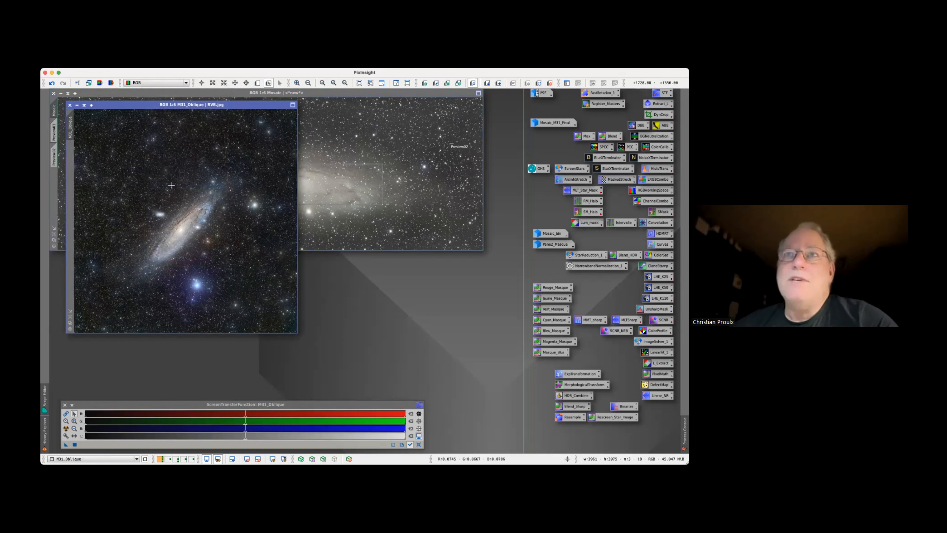
Duplicate M31_Oblique and rotate the clone by about 44° with DynamicCrop so the galaxy lies horizontally
drag(73, 129, 98, 160)
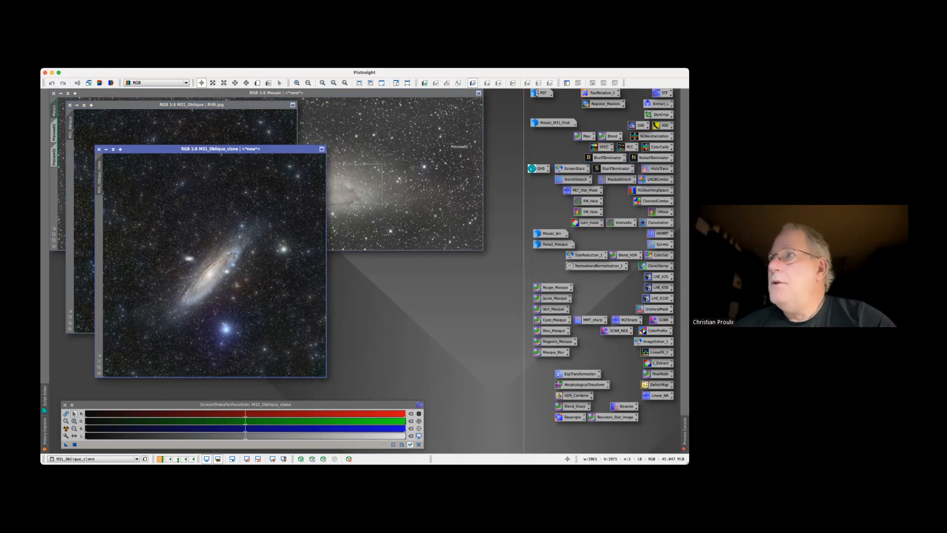
double_click(660, 114)
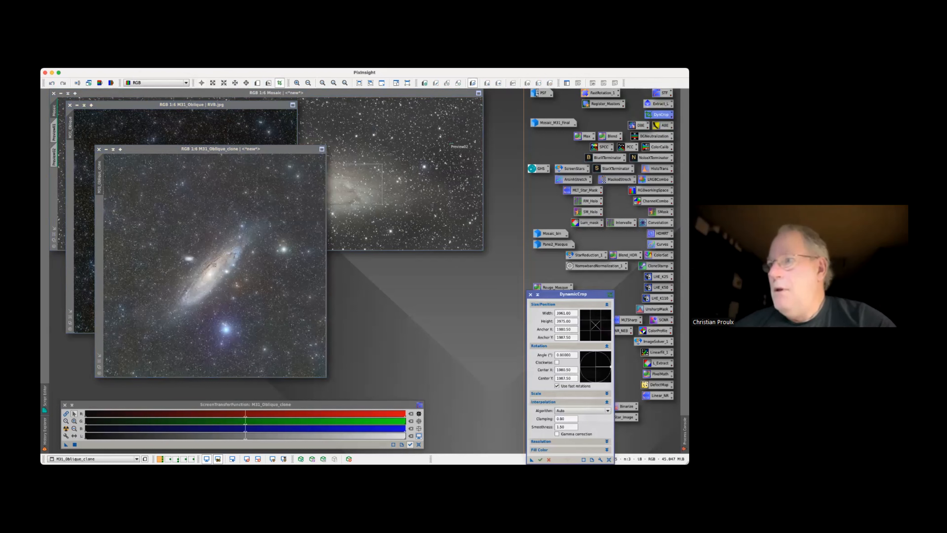
drag(610, 366, 607, 356)
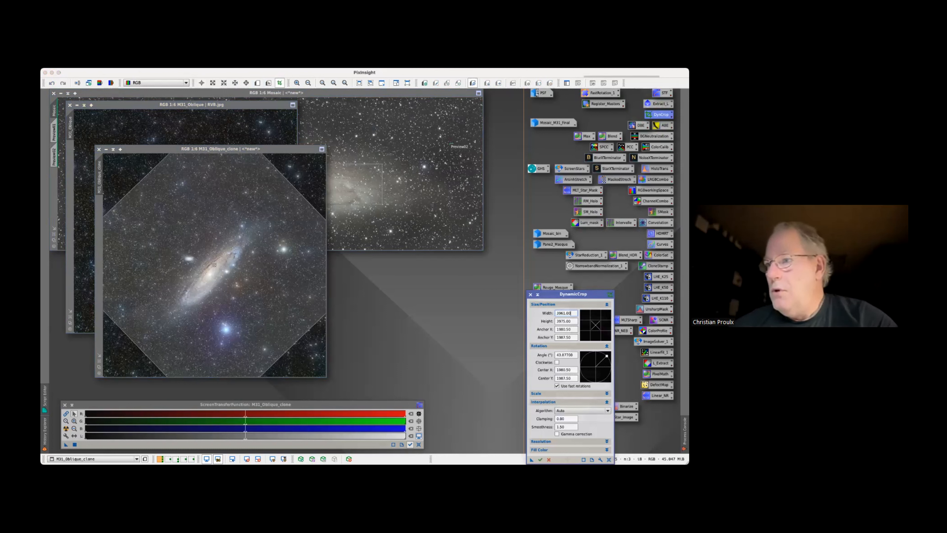
click(540, 460)
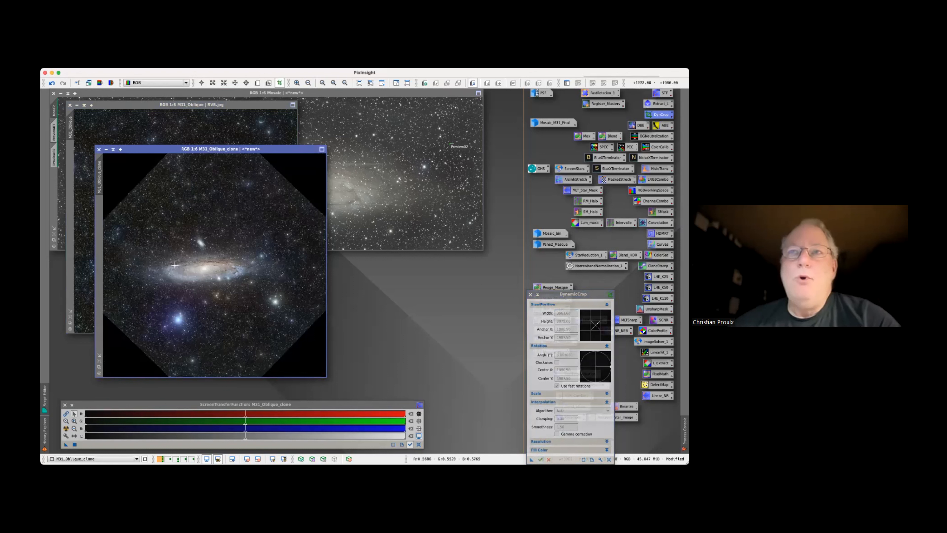
Outline the horizontal galaxy disc in the rotated clone with a thin rectangle and place the clone beside M31_Oblique
drag(165, 264, 236, 273)
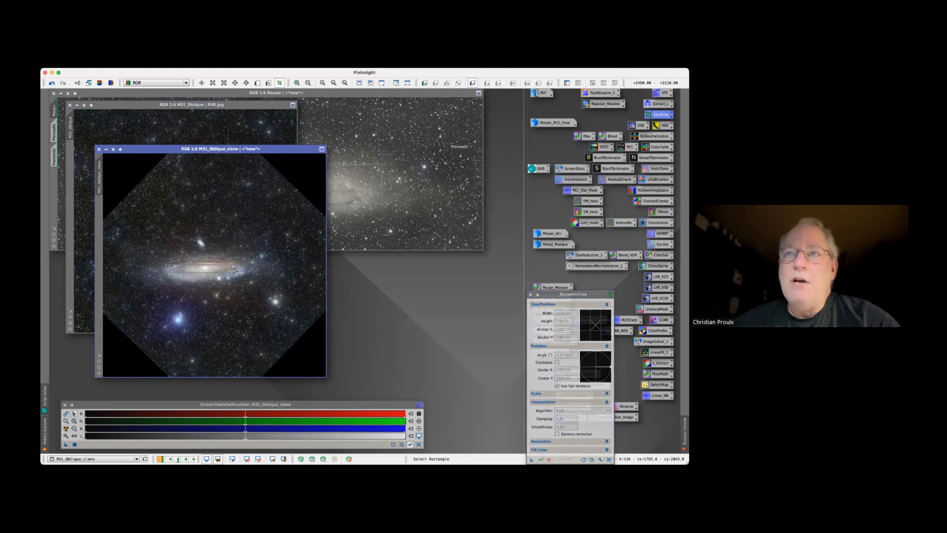
drag(241, 273, 242, 274)
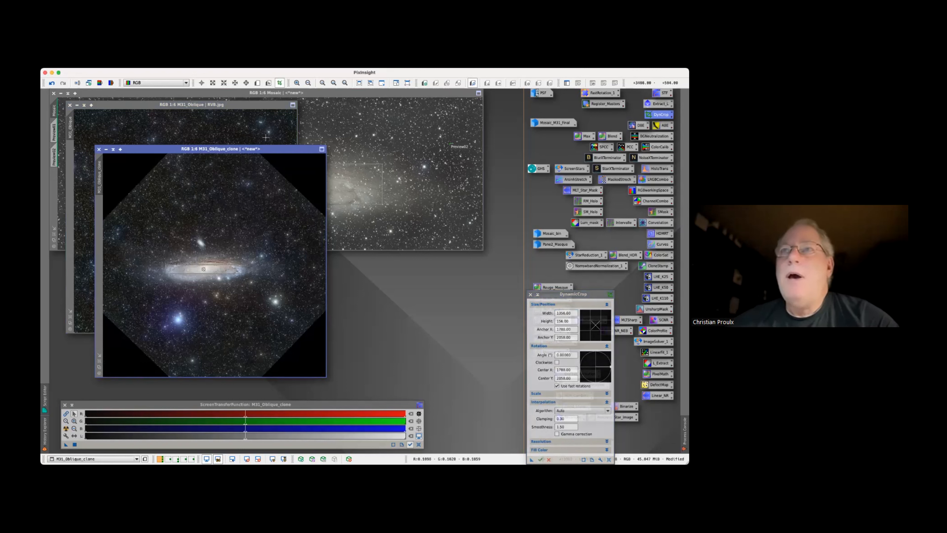
drag(274, 149, 472, 154)
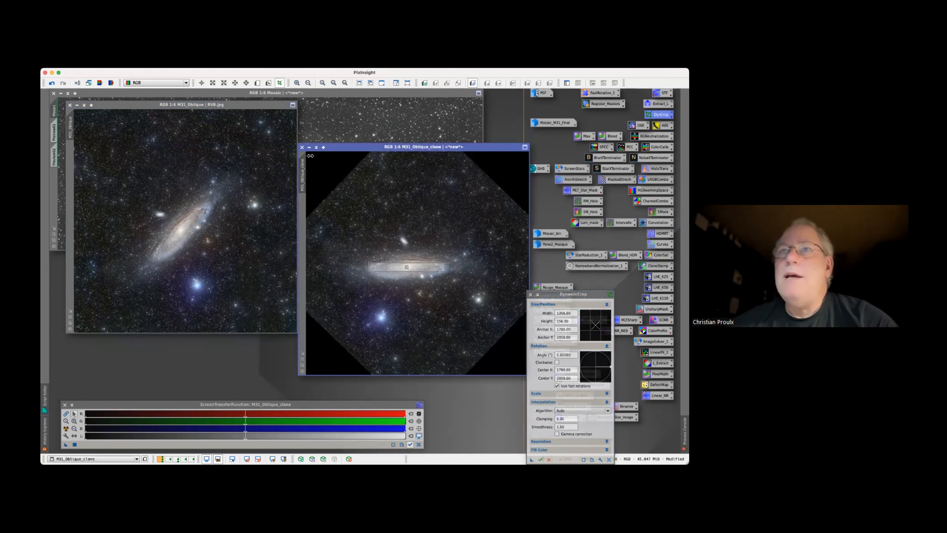
Cancel the active DynamicCrop session, close the rotated clone without saving, and minimize M31_Oblique
click(273, 155)
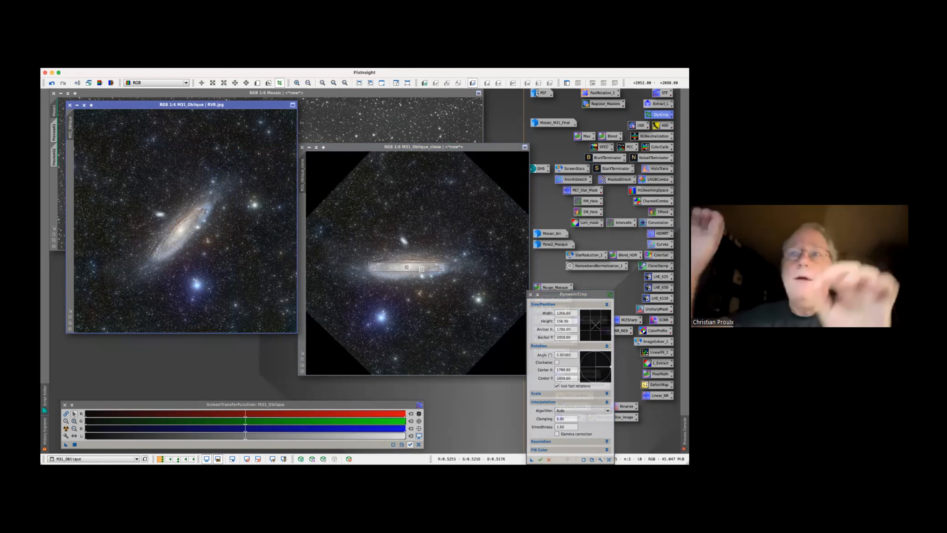
click(302, 147)
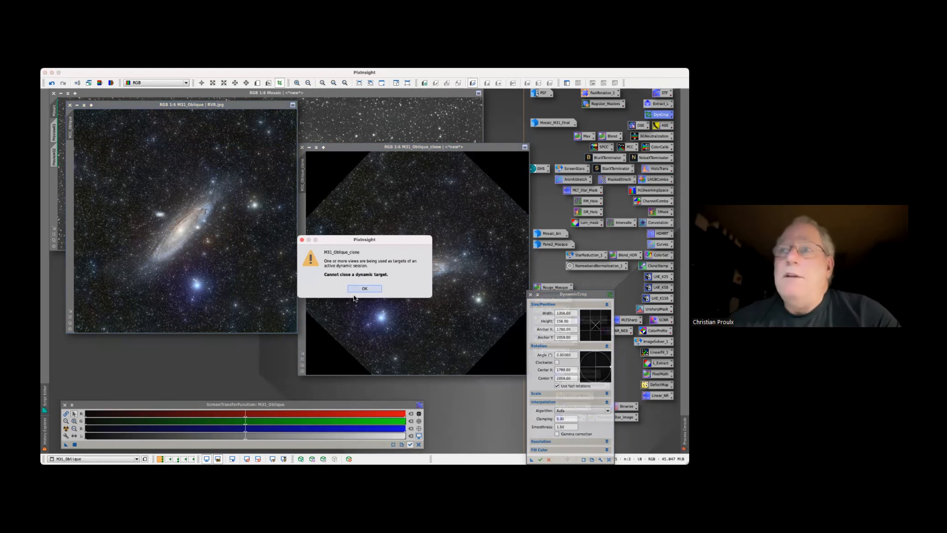
click(358, 288)
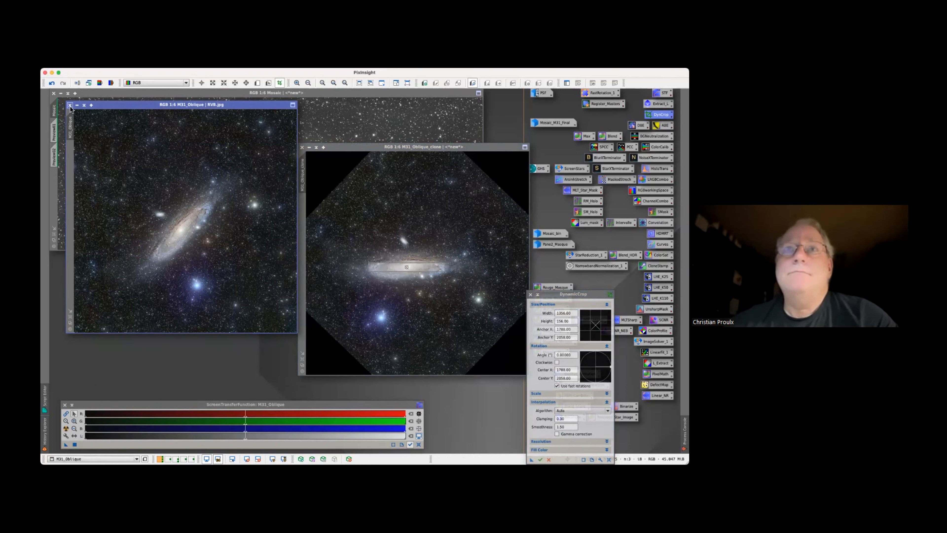
click(302, 147)
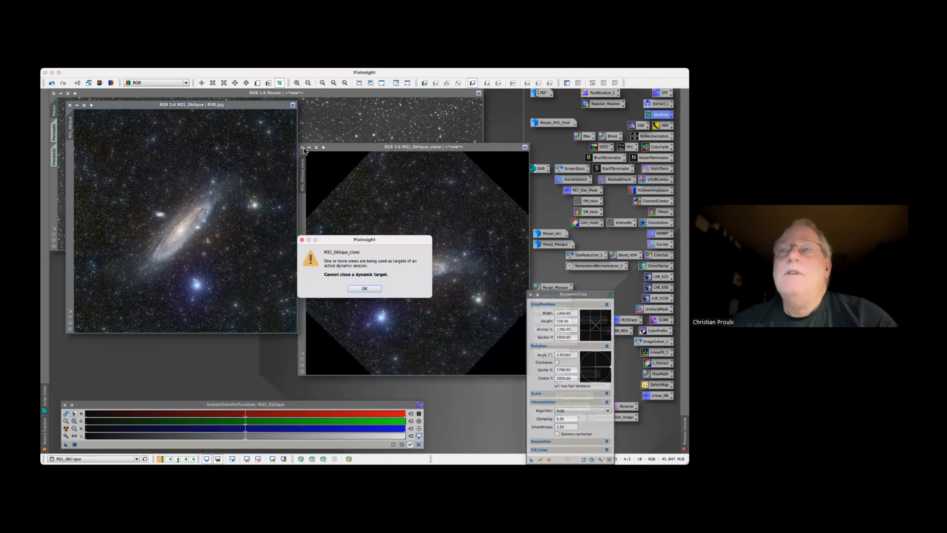
click(364, 288)
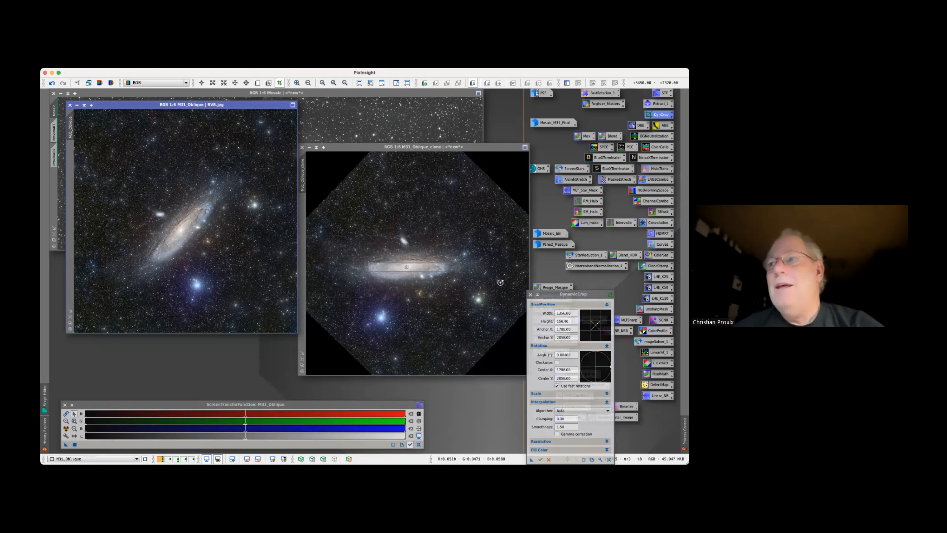
key(Escape)
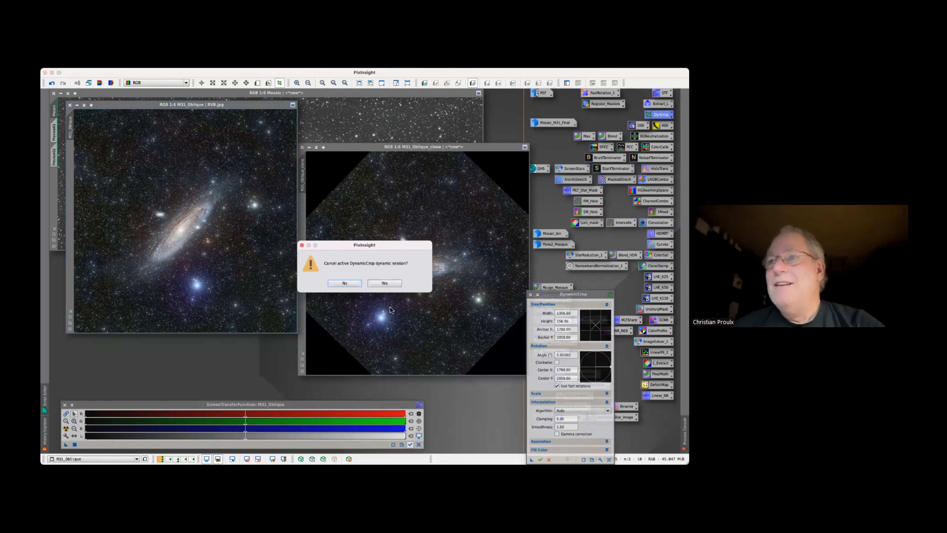
click(386, 284)
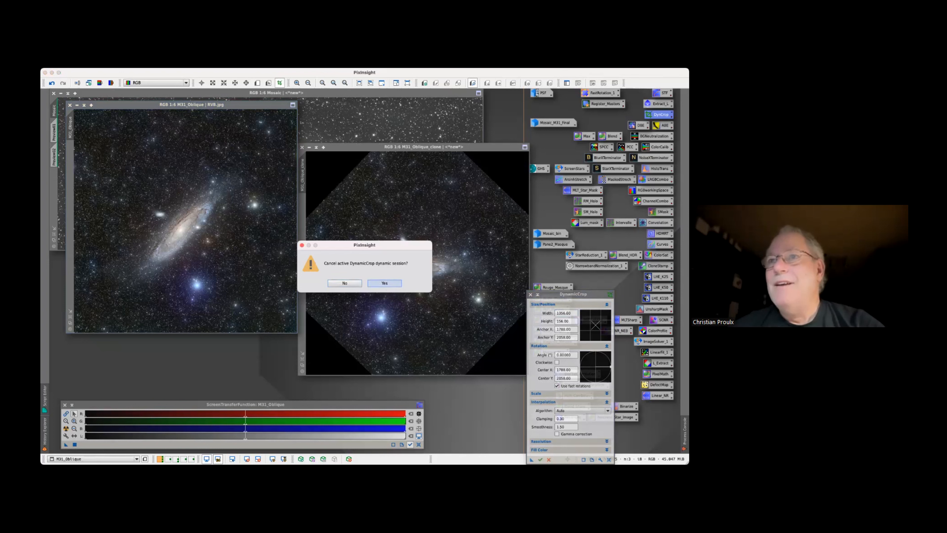
click(303, 147)
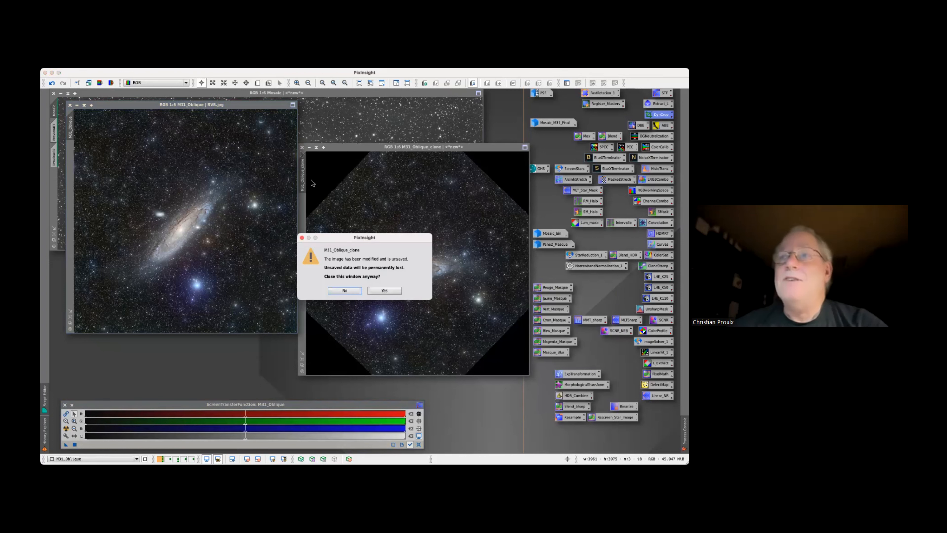
click(381, 291)
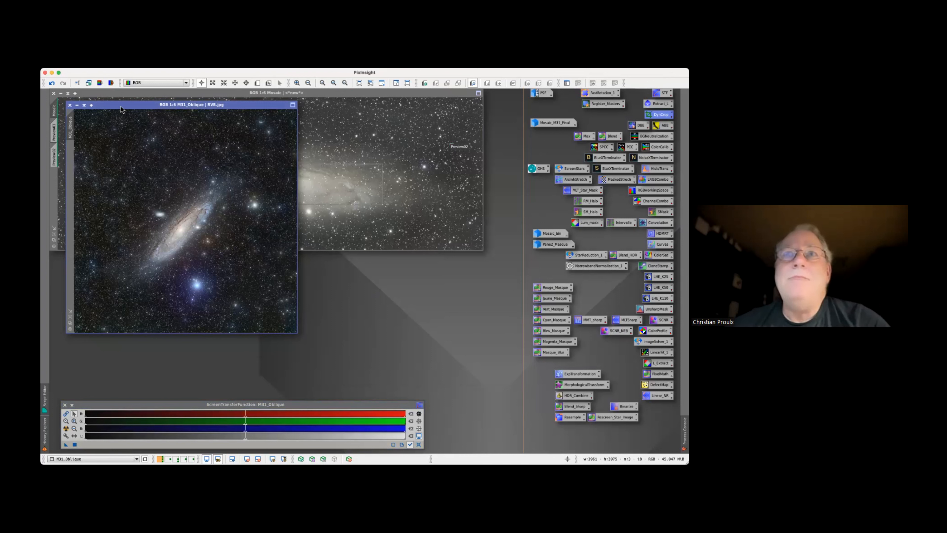
click(77, 105)
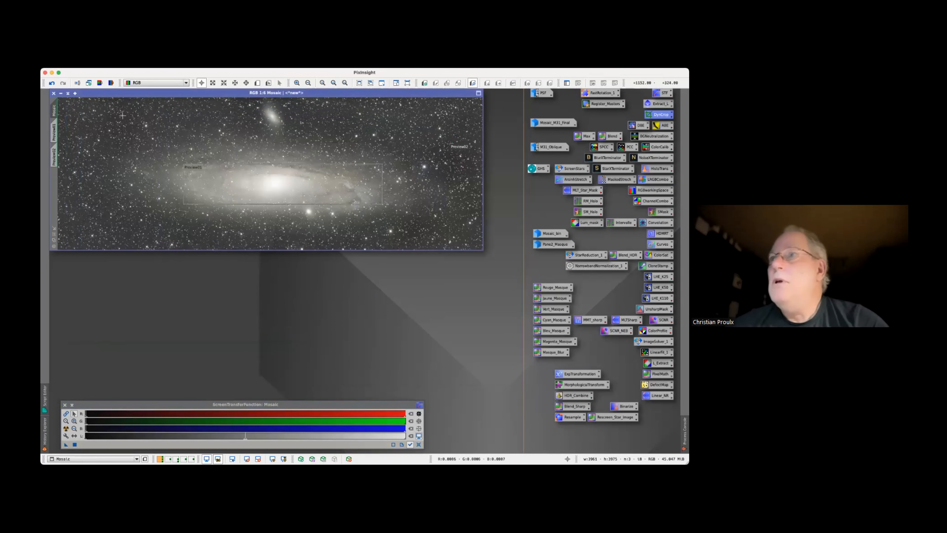
Open ColorCalibration beside the Mosaic image and set its white reference image to Mosaic->Preview01
double_click(659, 147)
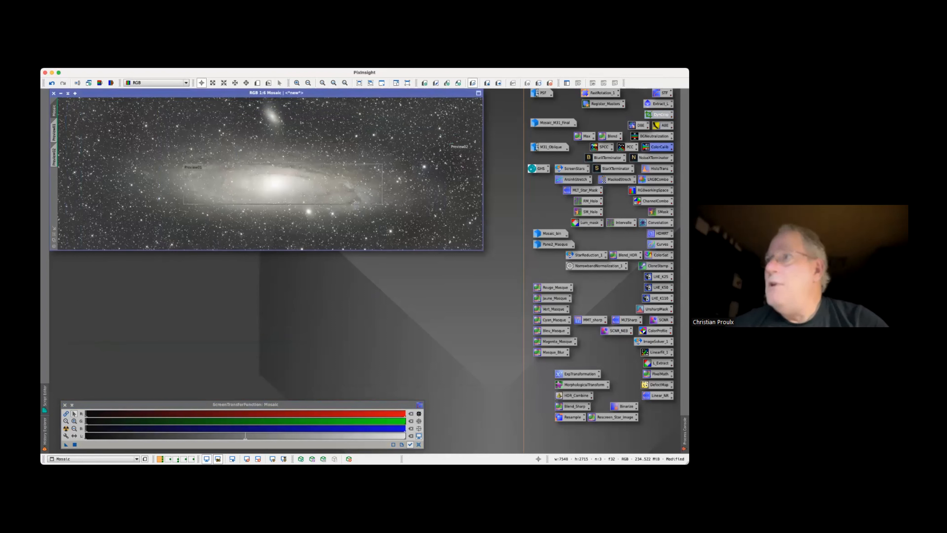
drag(537, 190, 529, 169)
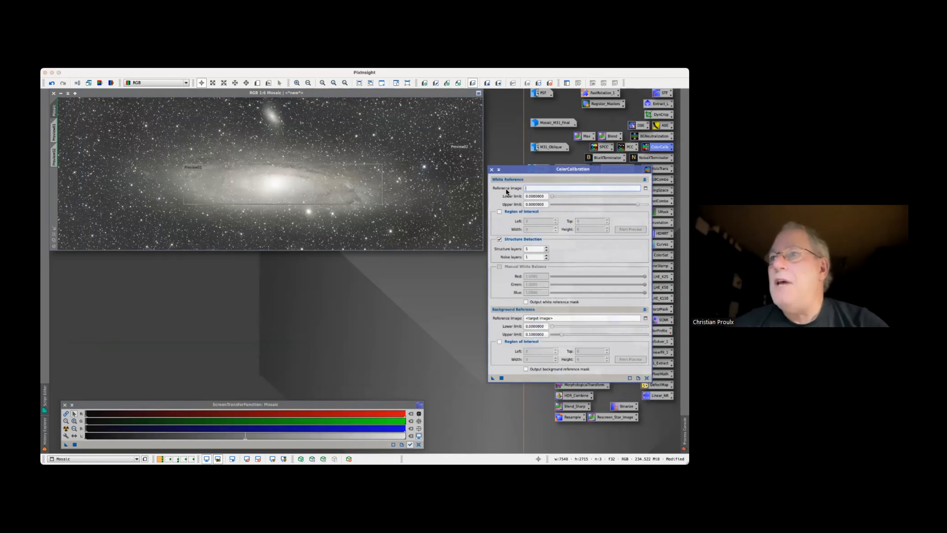
click(645, 188)
click(355, 255)
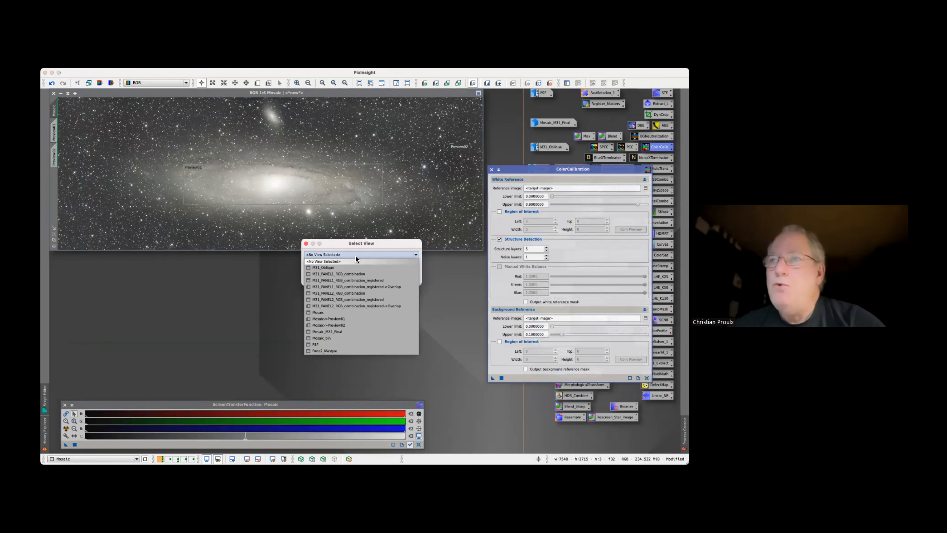
click(338, 318)
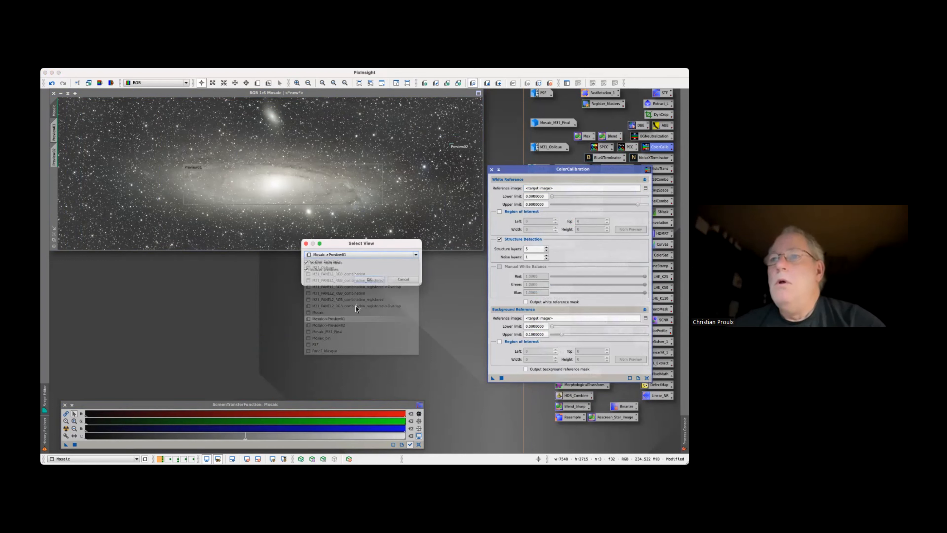
click(369, 279)
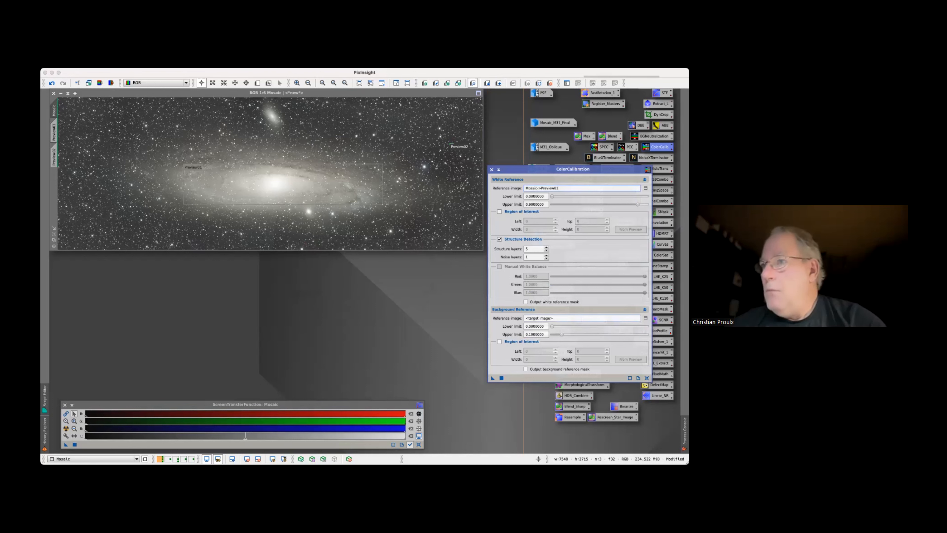
Set the ColorCalibration background reference image to Mosaic->Preview02
click(646, 318)
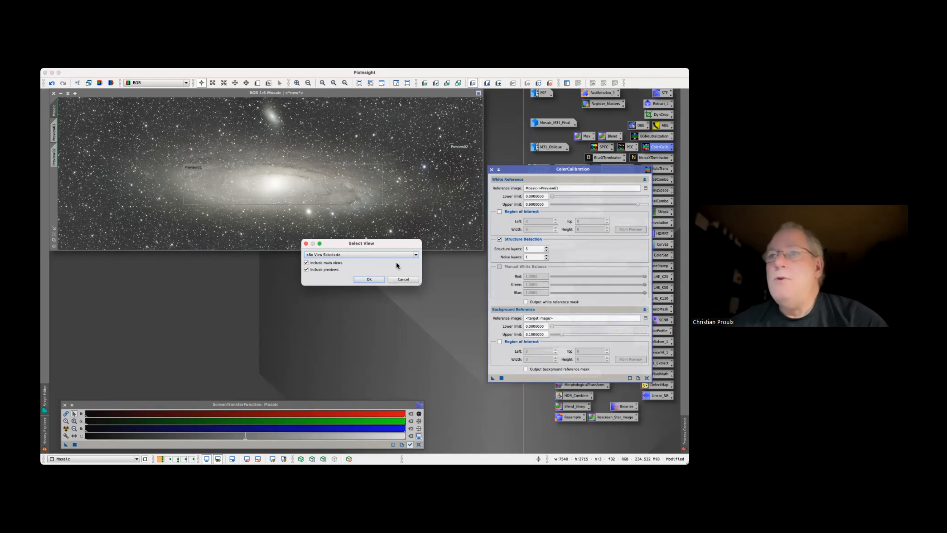
click(391, 254)
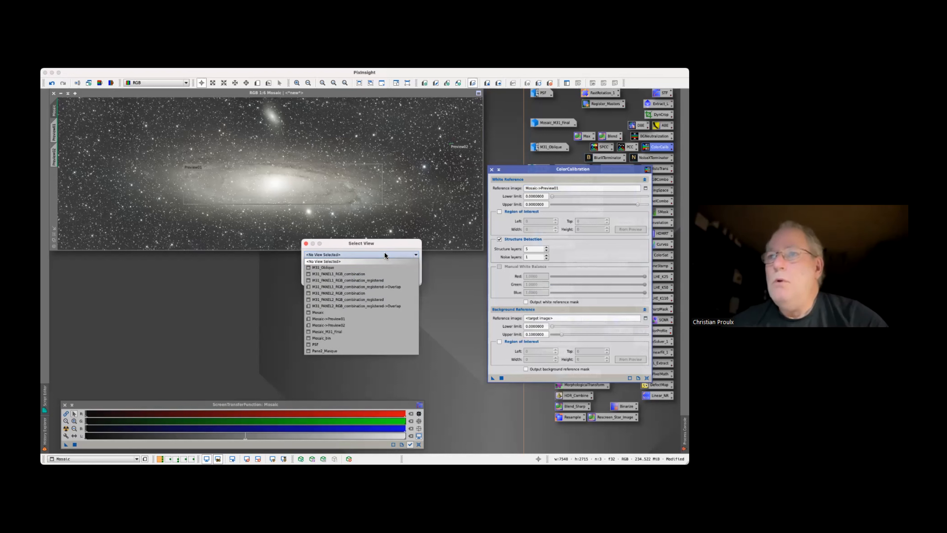
click(344, 327)
click(369, 281)
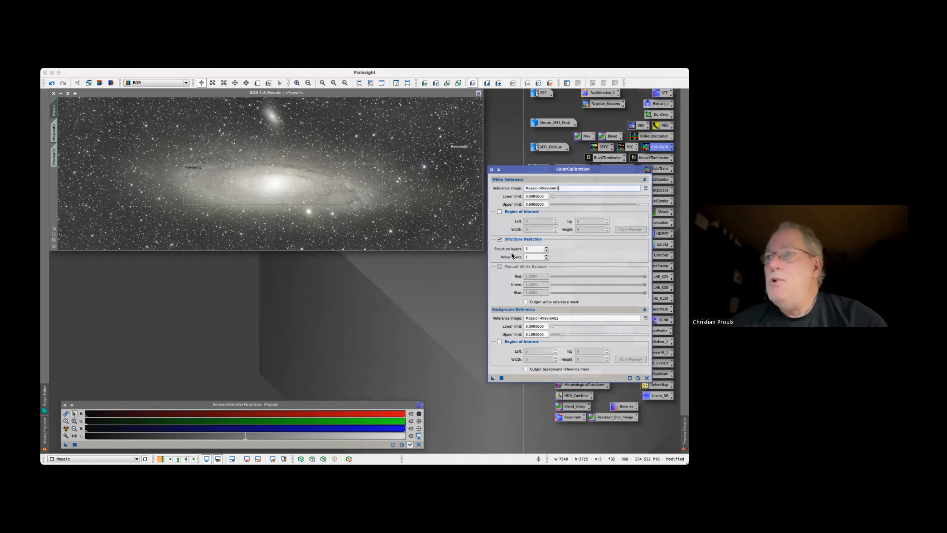
Disable Structure Detection, apply ColorCalibration to the Mosaic image, and close the process
click(499, 239)
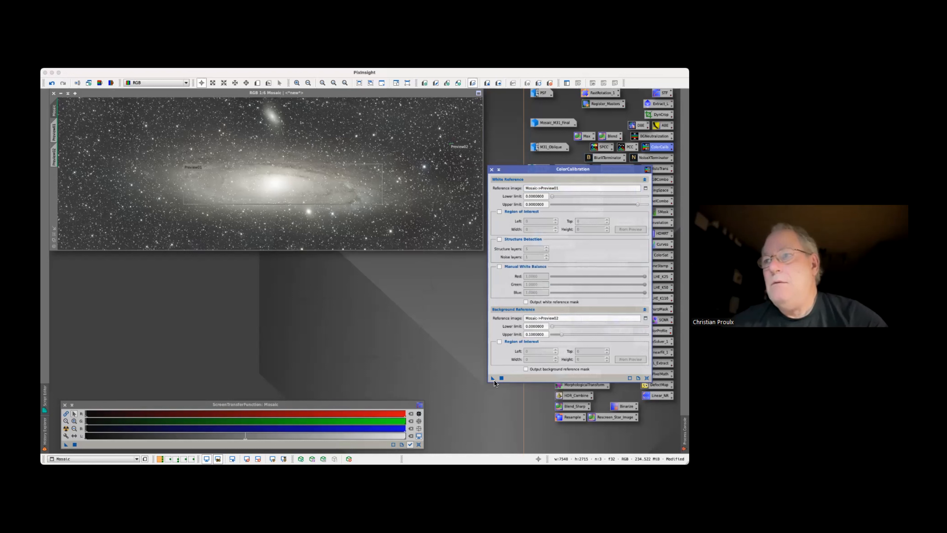
drag(492, 378, 460, 194)
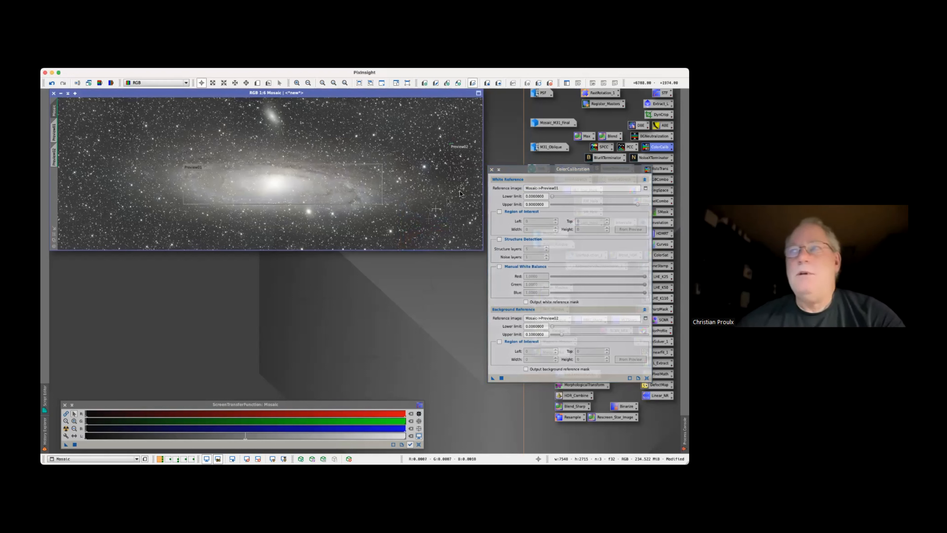
click(491, 169)
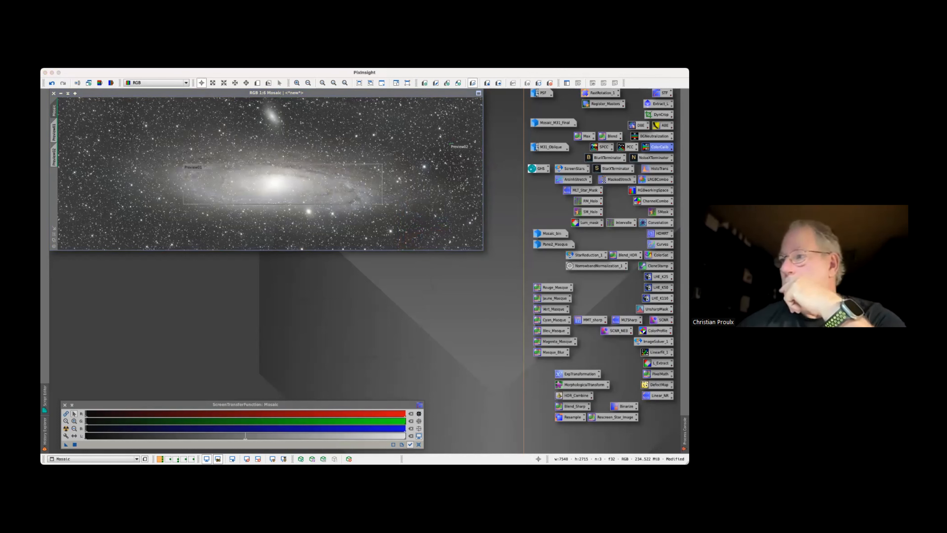
Reset and recompute the Mosaic's automatic screen stretch, and delete all previews from the image
mouse_move(684, 432)
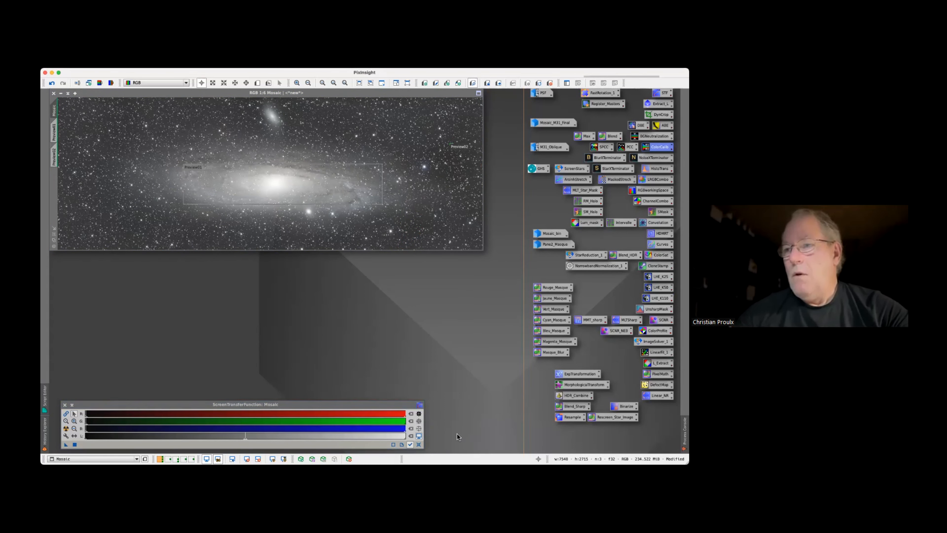
click(419, 444)
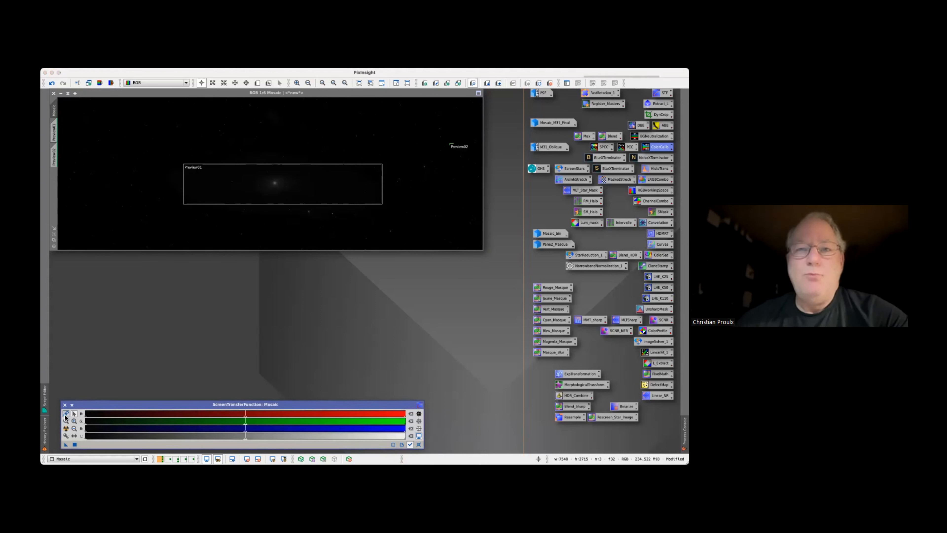
click(66, 429)
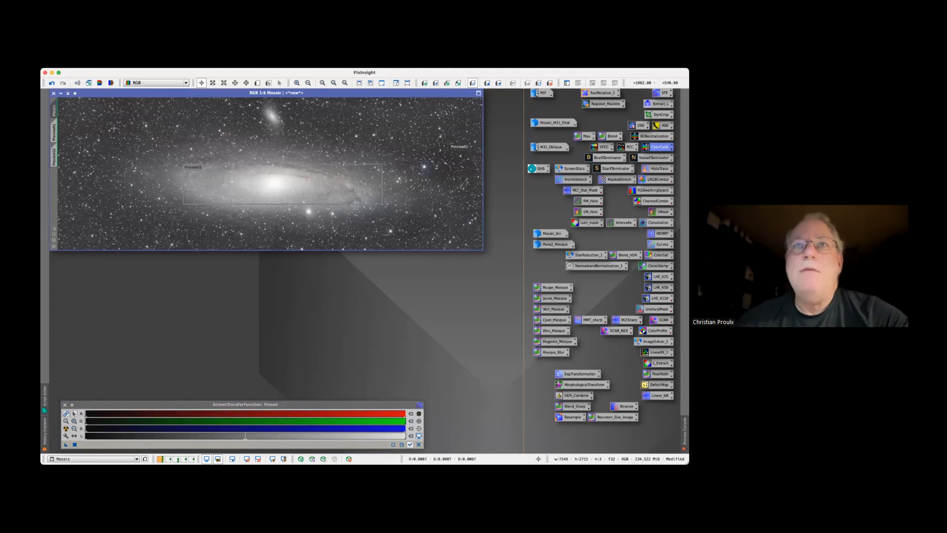
click(157, 64)
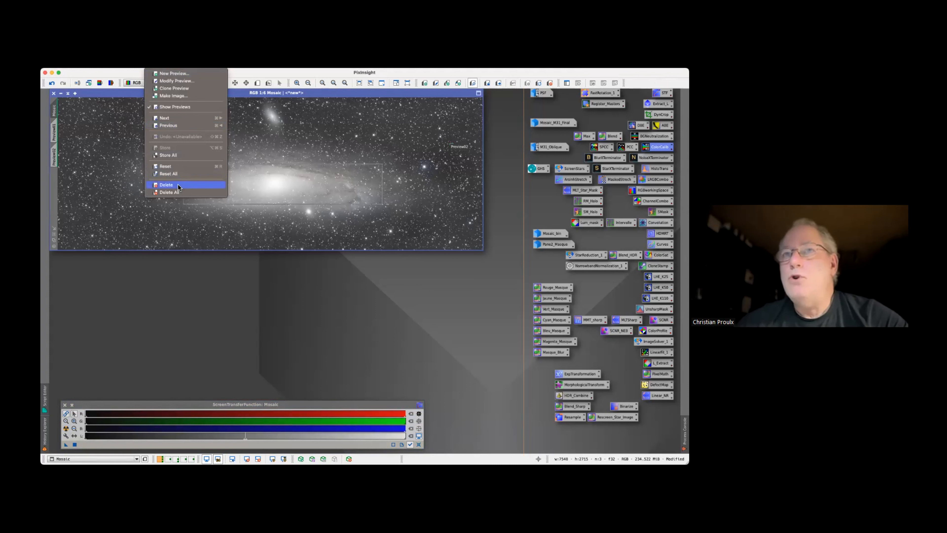
click(169, 192)
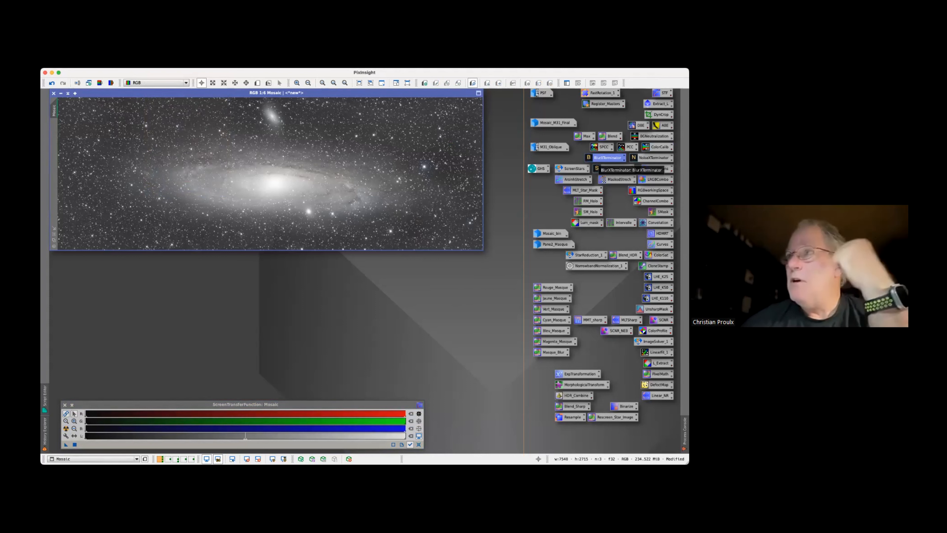
Open the DynamicPSF process and move its window clear of the Mosaic image
right_click(606, 157)
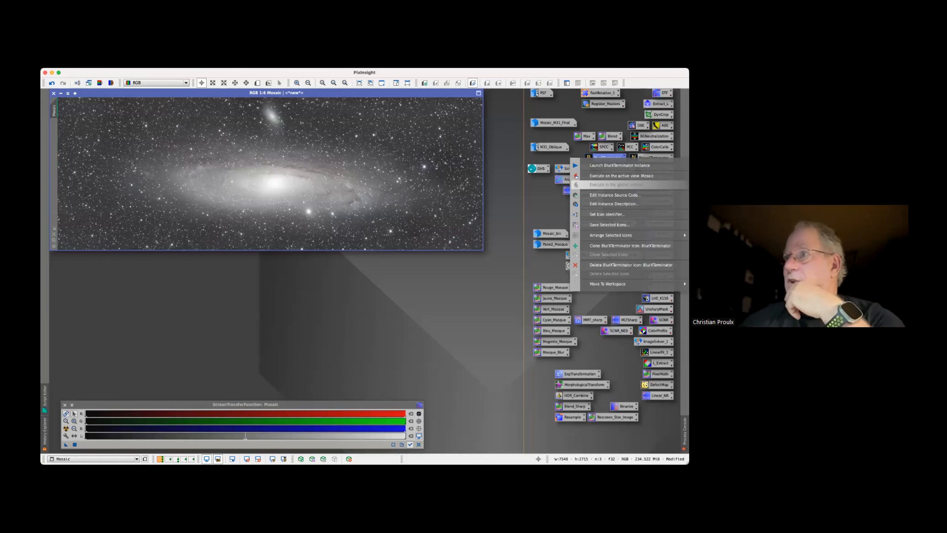
click(509, 183)
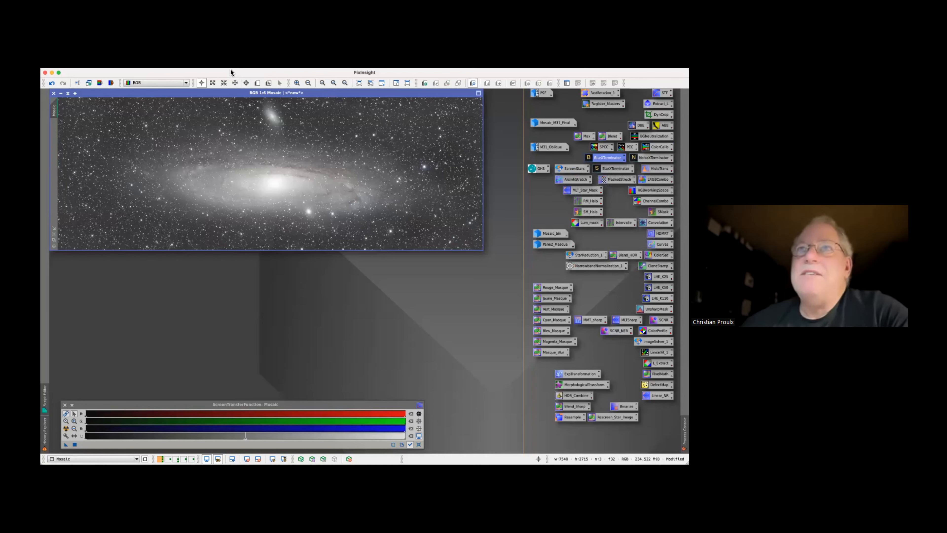
click(223, 64)
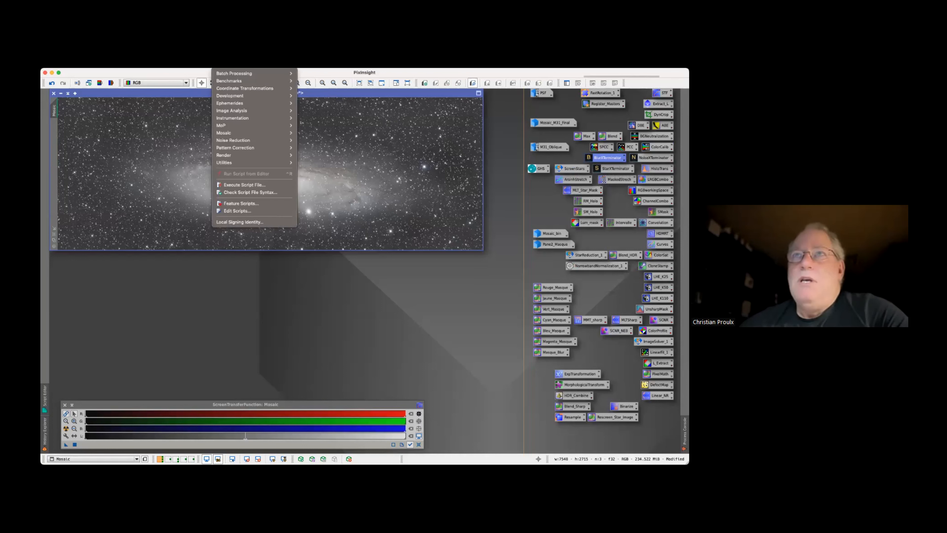
mouse_move(201, 64)
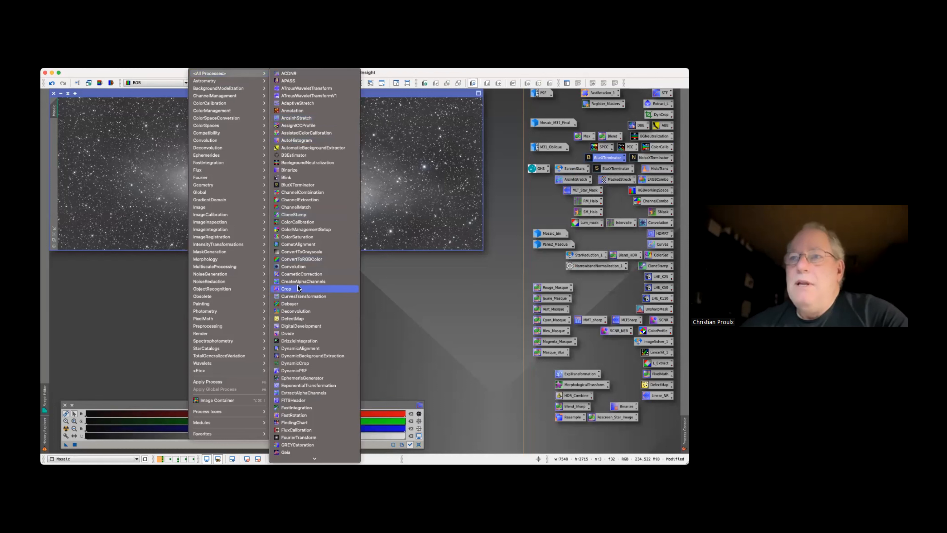
click(311, 370)
drag(459, 156, 466, 266)
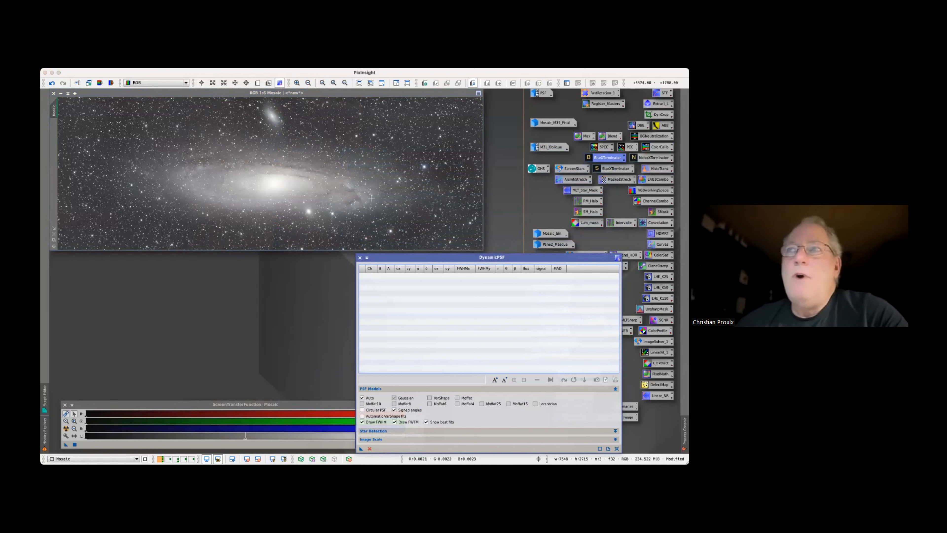
Sample seven stars in the right half of the Mosaic image with DynamicPSF
click(380, 170)
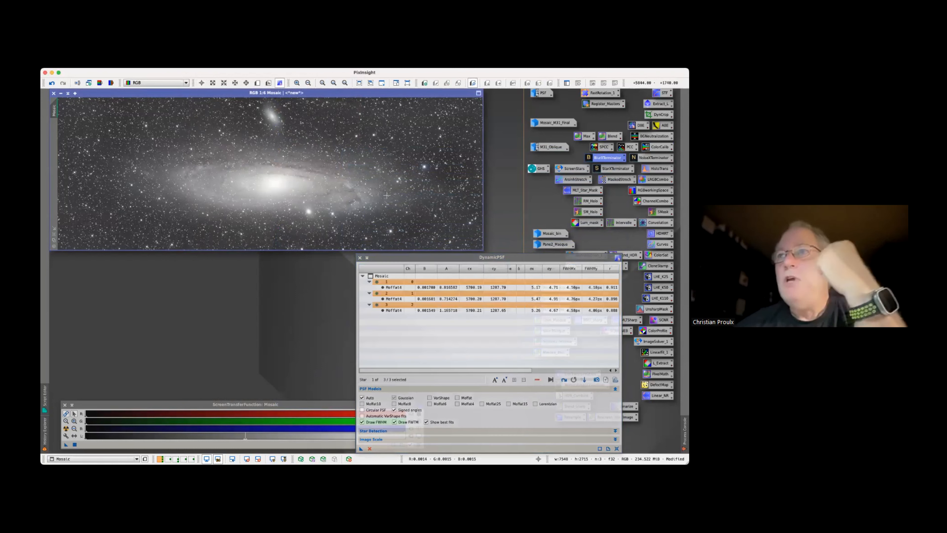
click(384, 180)
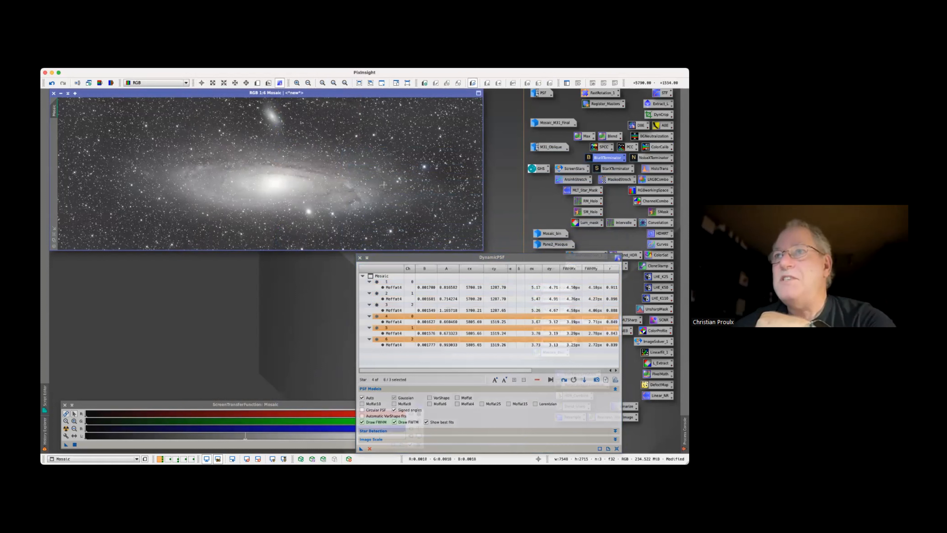
click(385, 189)
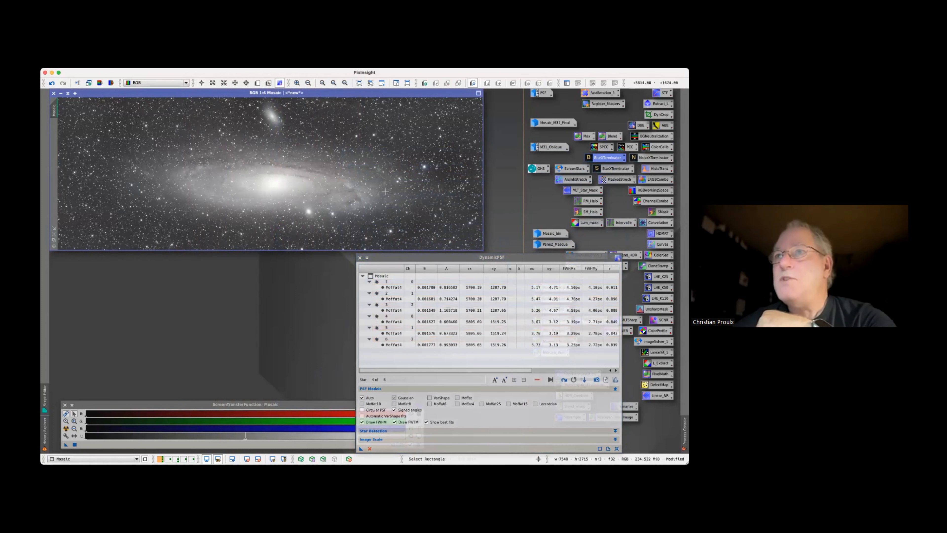
click(383, 171)
click(380, 153)
click(374, 135)
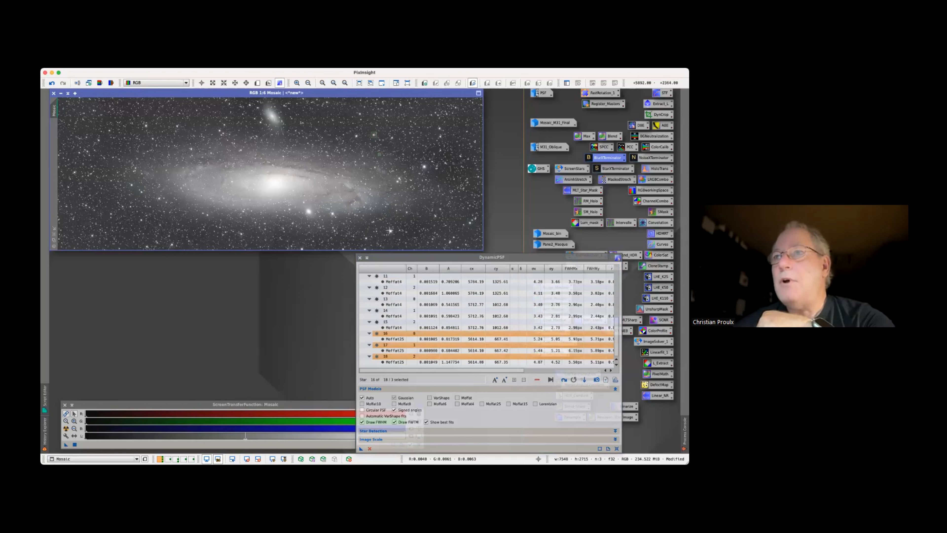
click(390, 232)
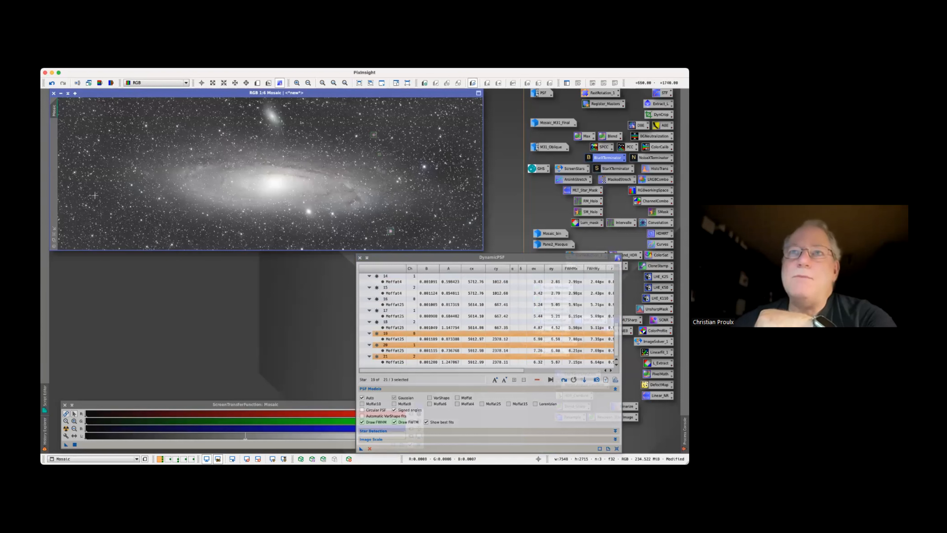
Sample eight more stars in the left half of the Mosaic image, around the galaxy's outer disc
click(157, 201)
click(160, 185)
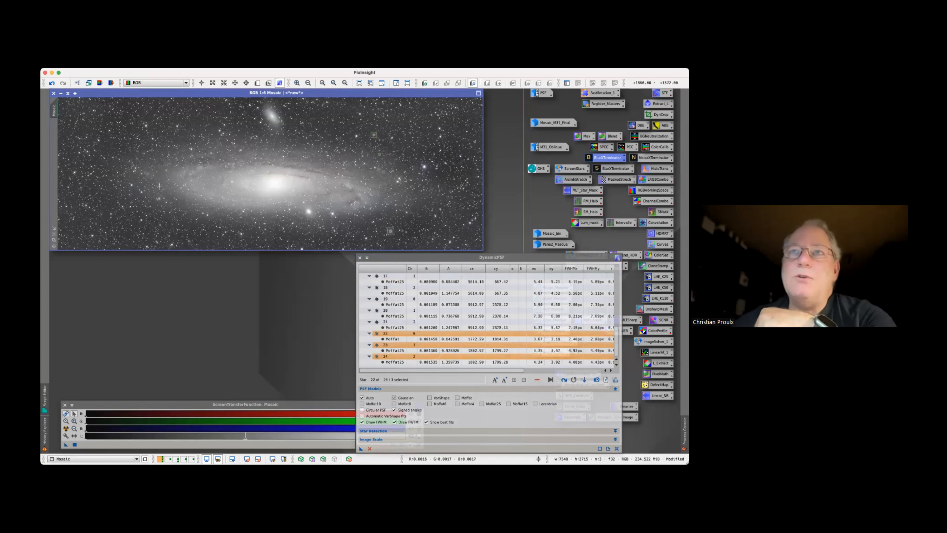
click(168, 154)
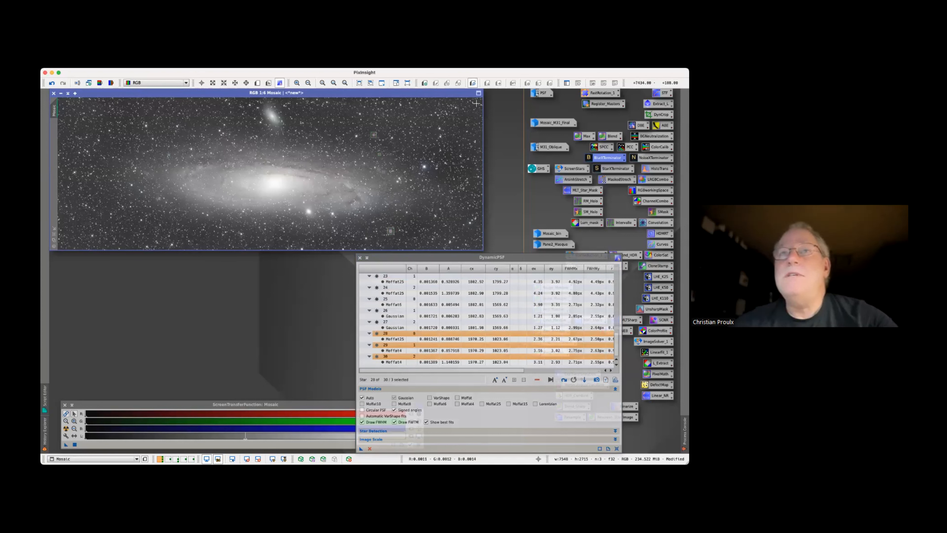
click(190, 149)
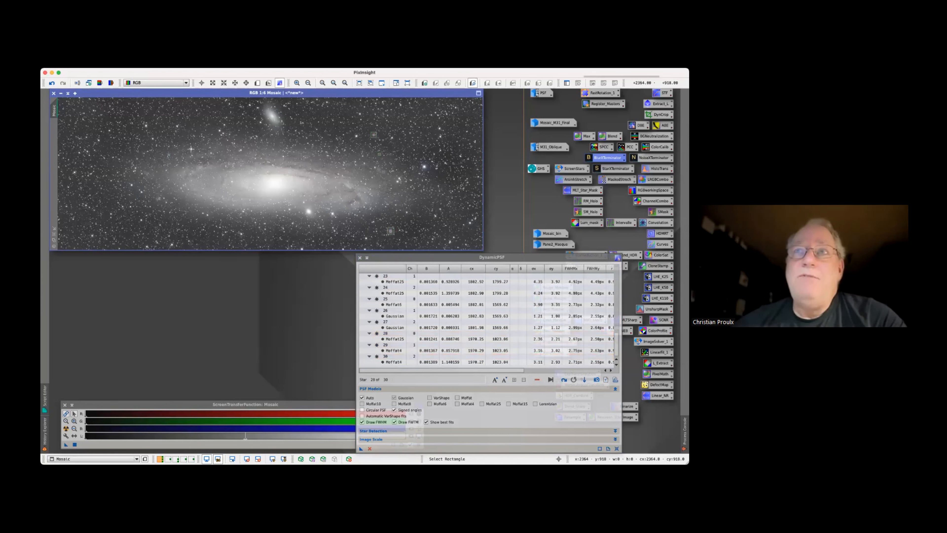
click(182, 185)
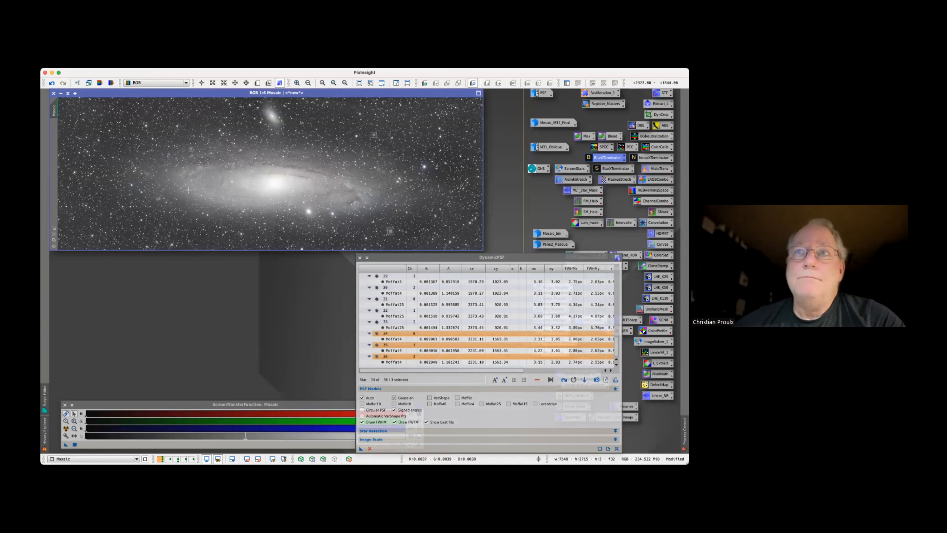
click(188, 190)
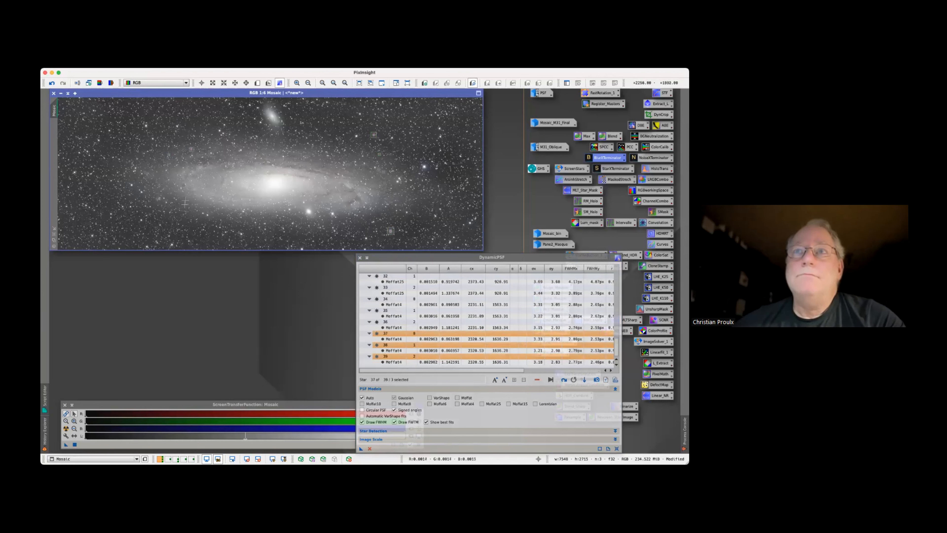
click(170, 213)
click(164, 212)
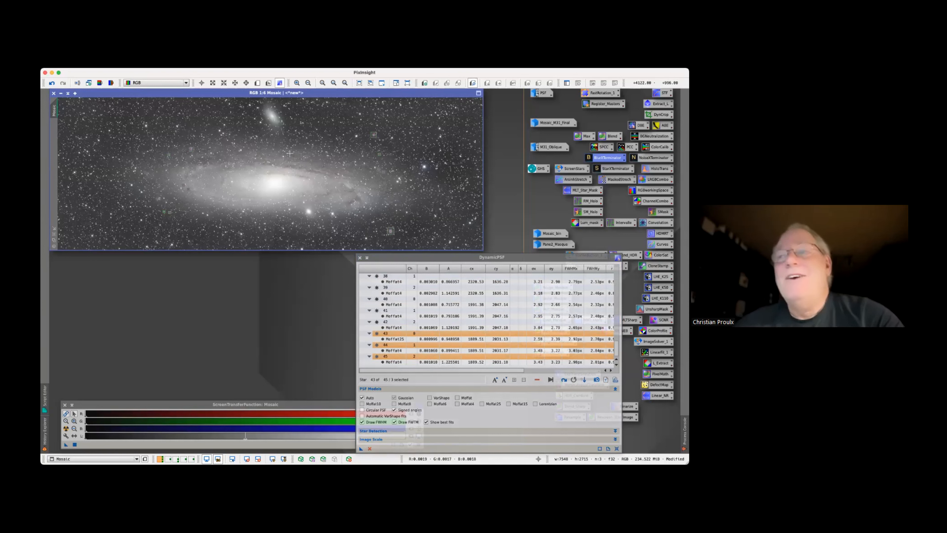
Delete the Gaussian-fitted star entries 26 and 27 from the DynamicPSF star list
drag(431, 256, 409, 115)
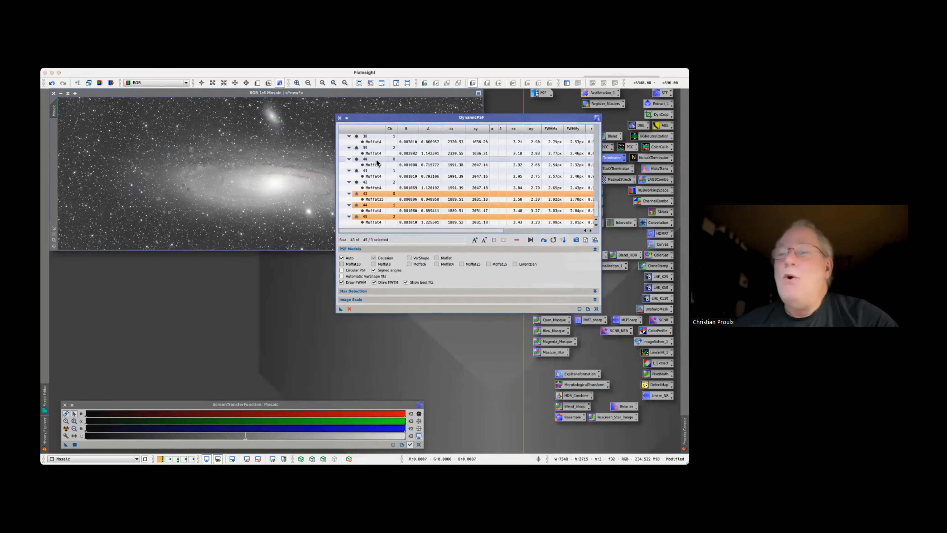
scroll(377, 160, up, 5)
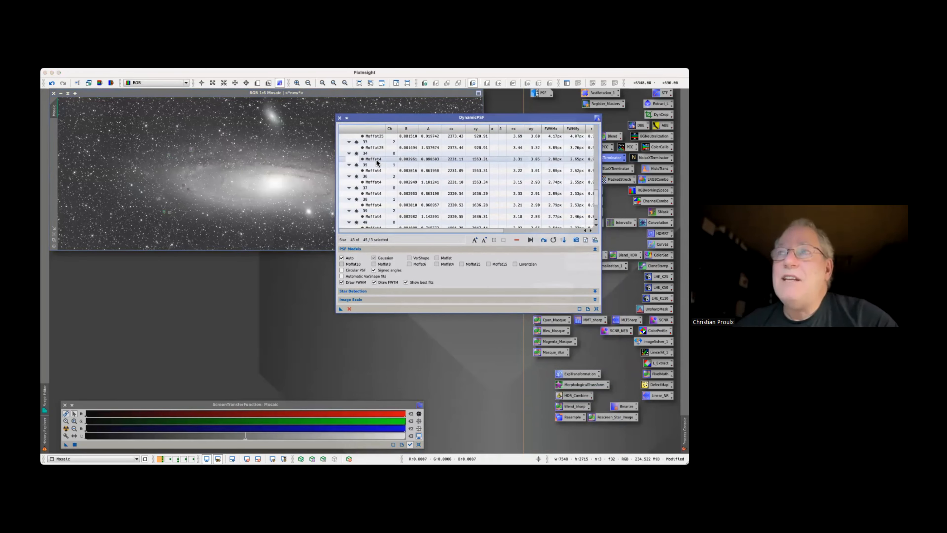
scroll(376, 160, up, 3)
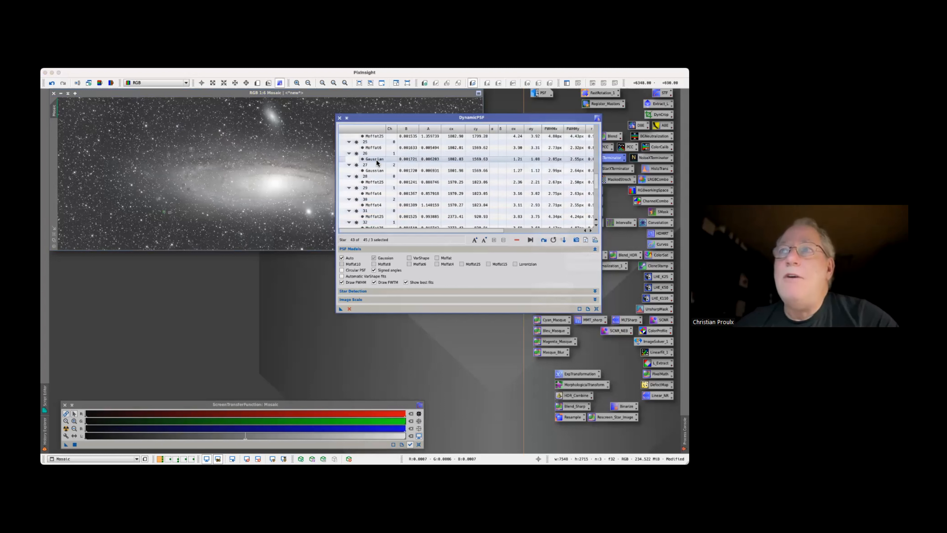
click(376, 160)
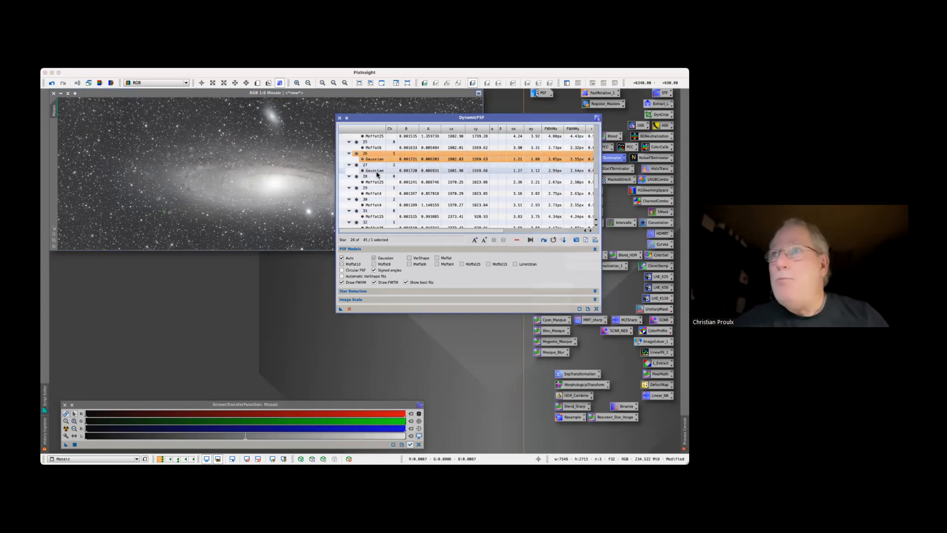
shift+click(376, 170)
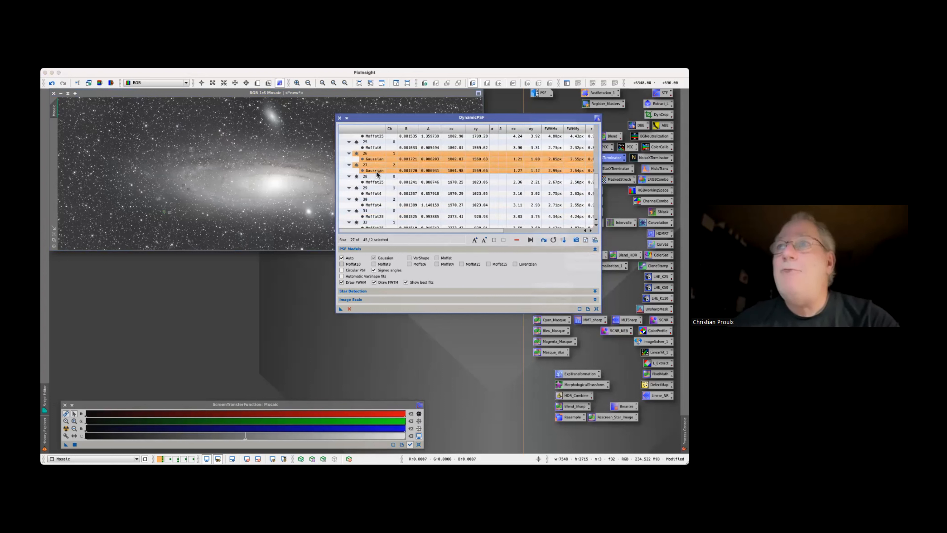
key(Delete)
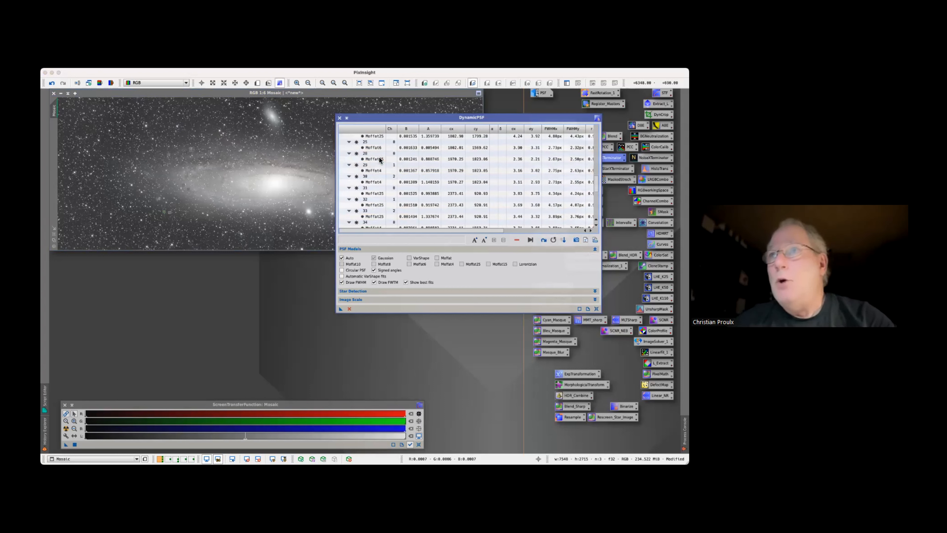
Delete the Gaussian-fitted star entries 8 and 9 from the DynamicPSF star list
scroll(378, 152, up, 5)
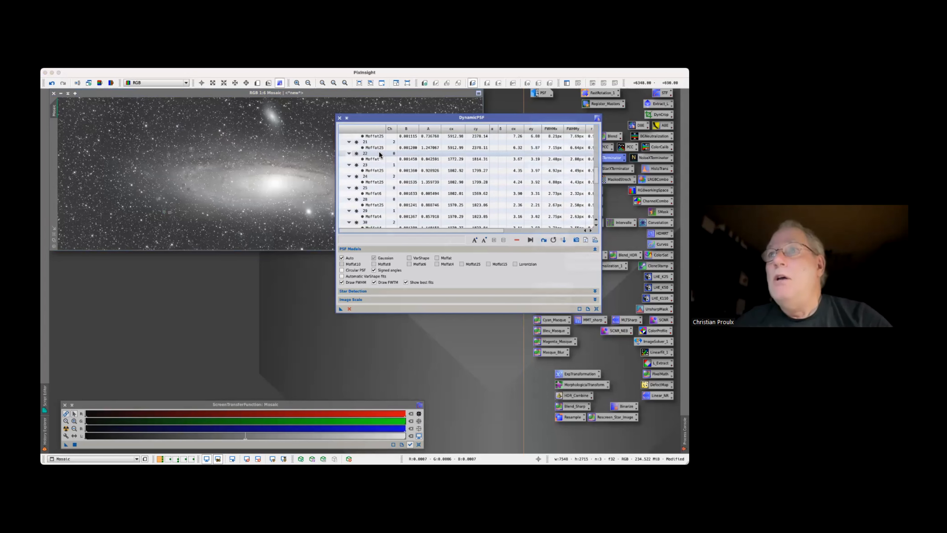
scroll(379, 152, up, 5)
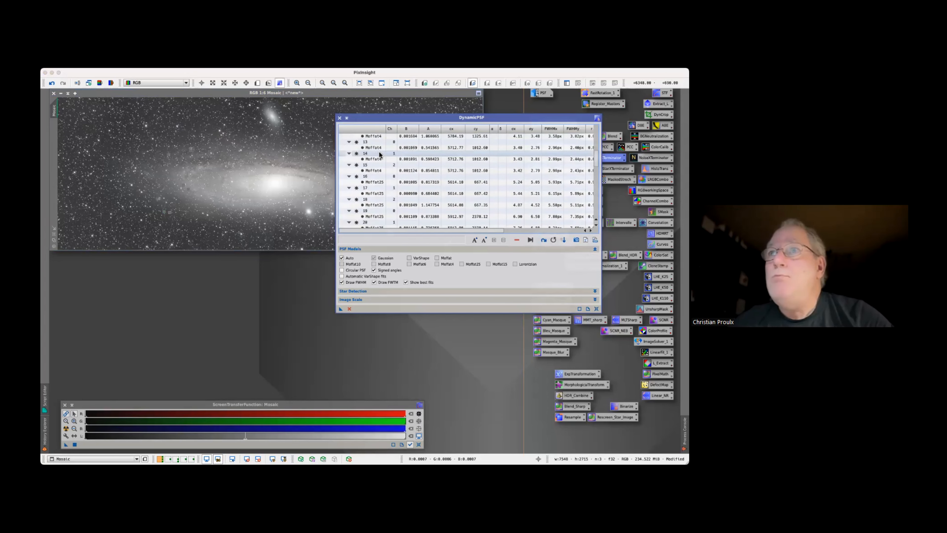
scroll(379, 154, up, 1)
click(379, 153)
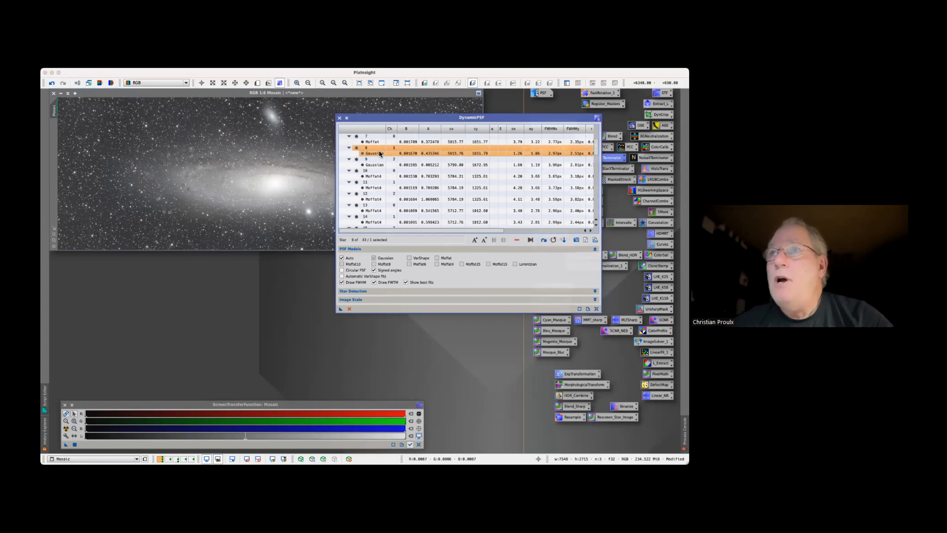
shift+click(376, 164)
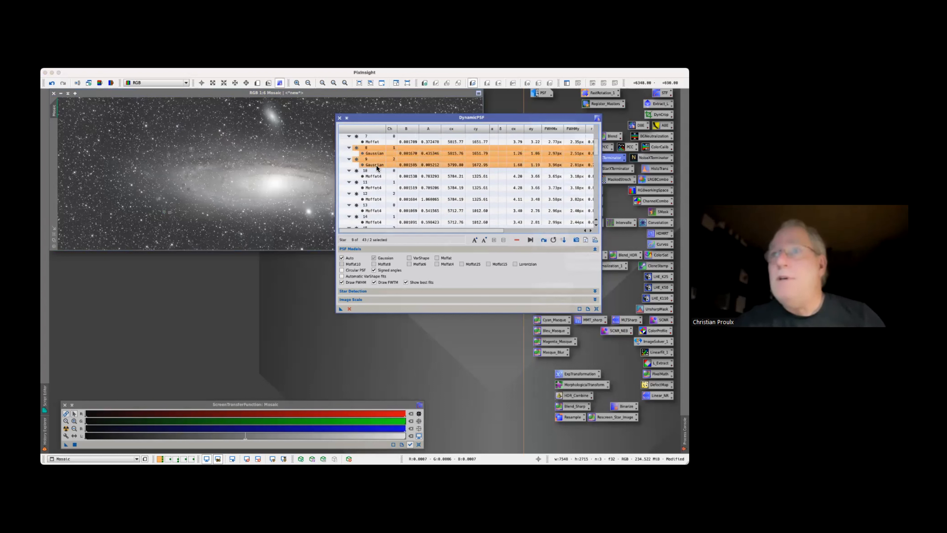
key(Delete)
Calculate the average PSF parameters for all remaining stars in the list, and close DynamicPSF after reading them
scroll(377, 168, up, 3)
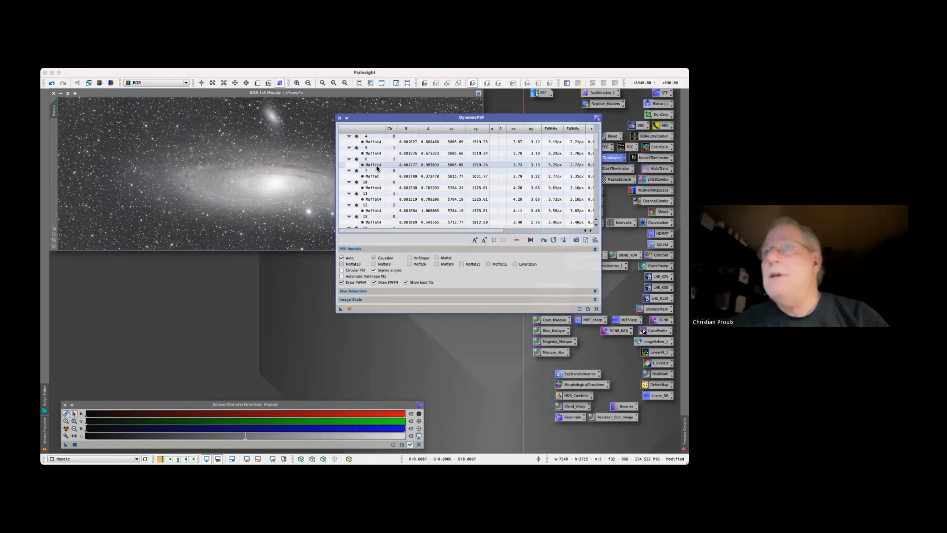
click(375, 144)
scroll(365, 177, down, 12)
scroll(364, 177, down, 12)
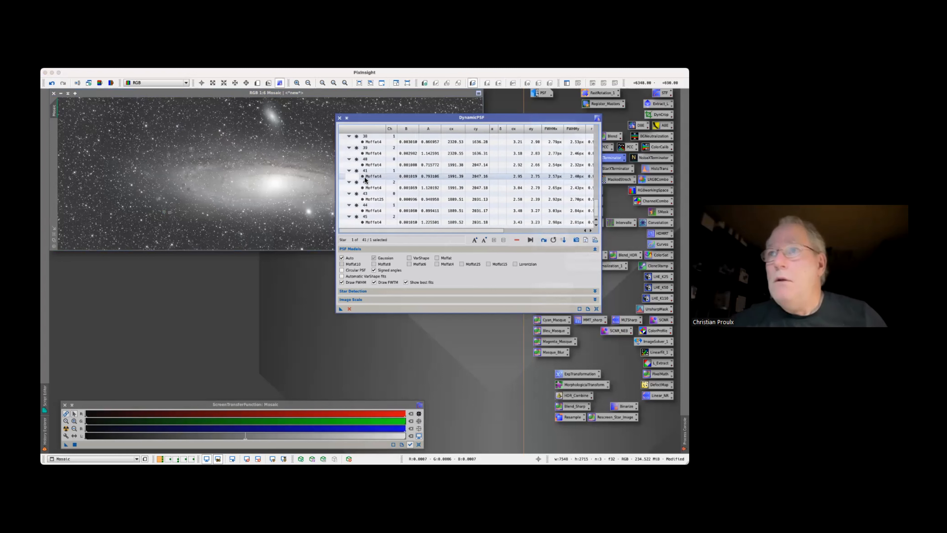
shift+click(378, 222)
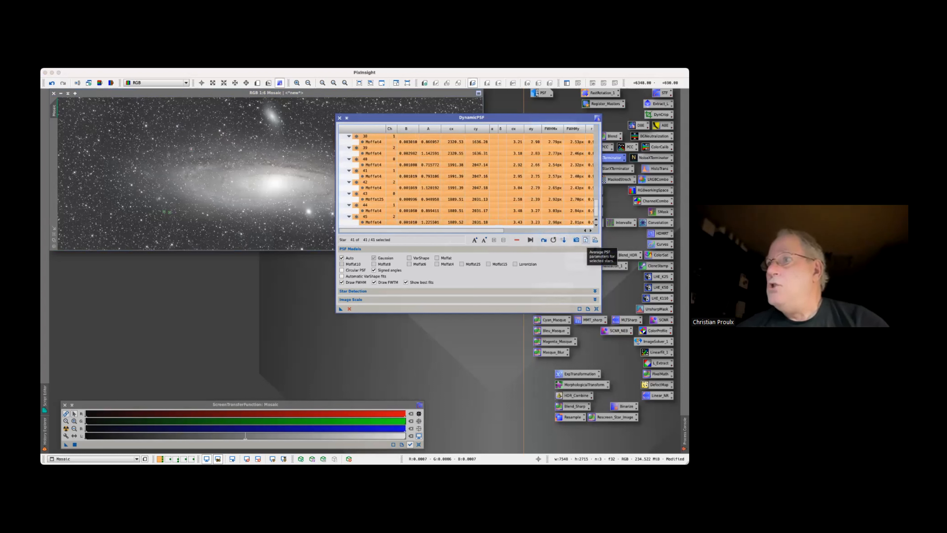
click(586, 239)
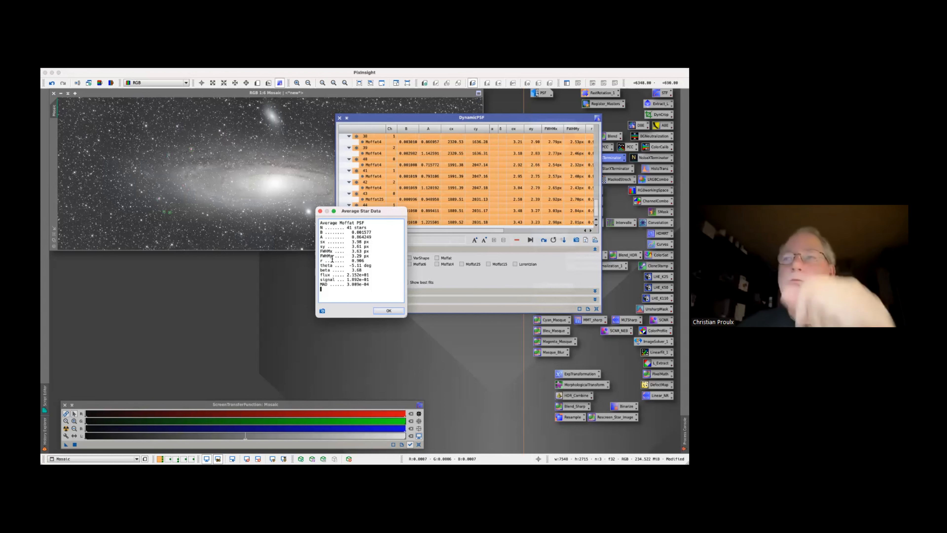
click(392, 310)
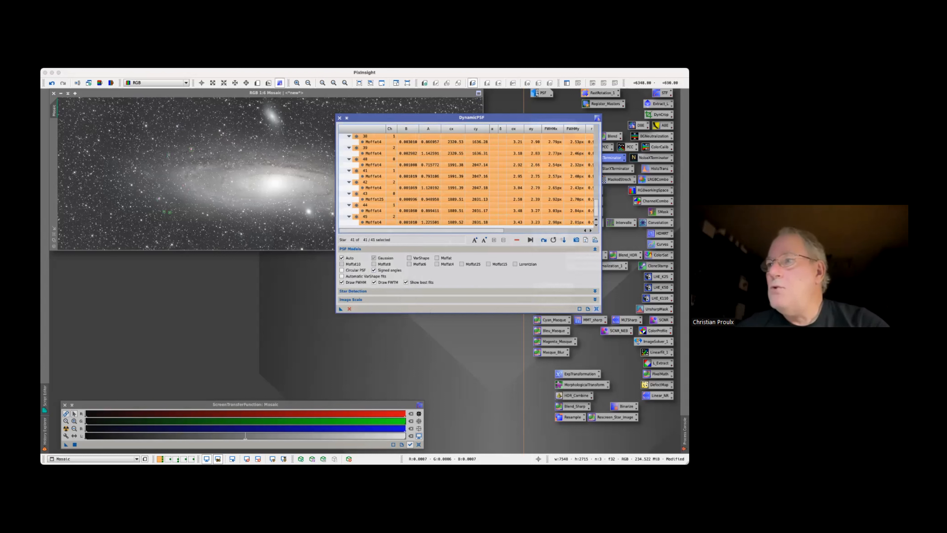
click(596, 309)
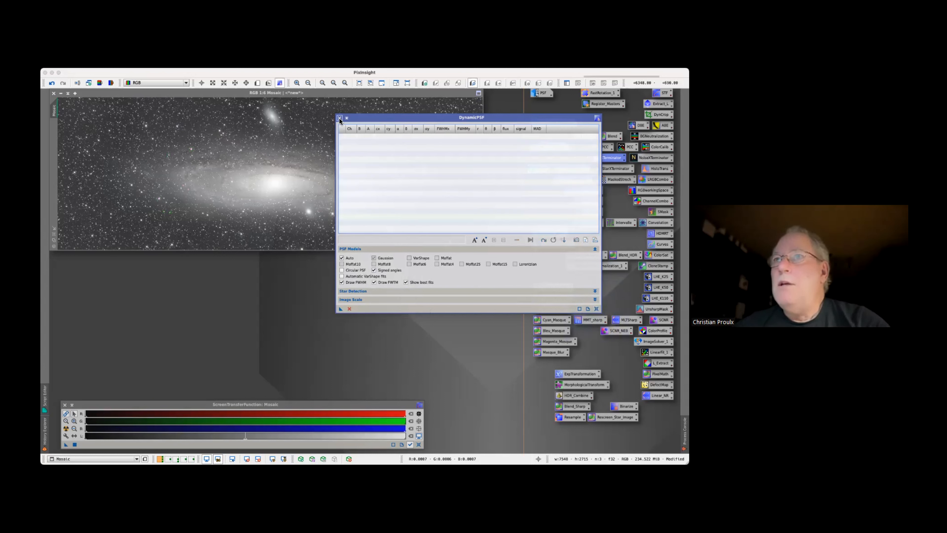
click(339, 118)
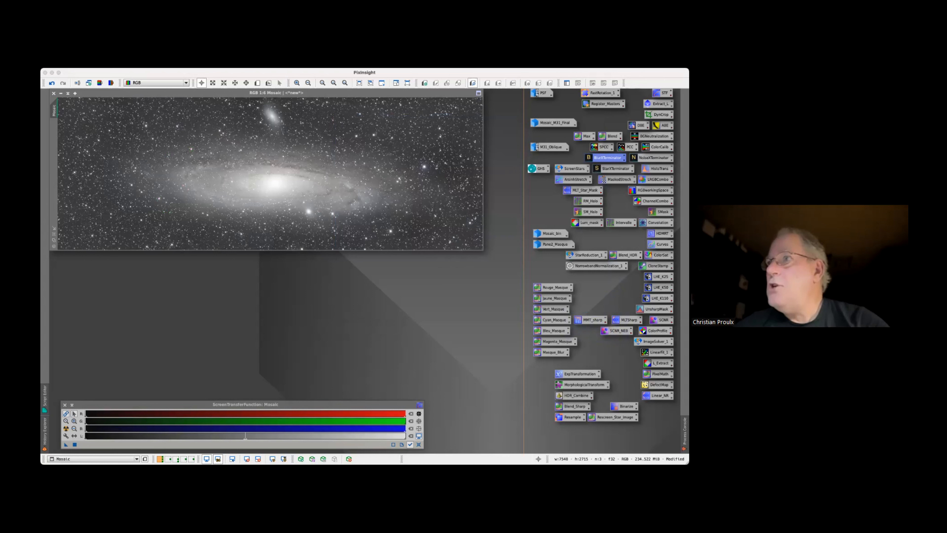
Apply BlurXTerminator to the Mosaic image with Automatic PSF off, a PSF diameter of 3.47 pixels and Correct First enabled
double_click(608, 157)
click(475, 185)
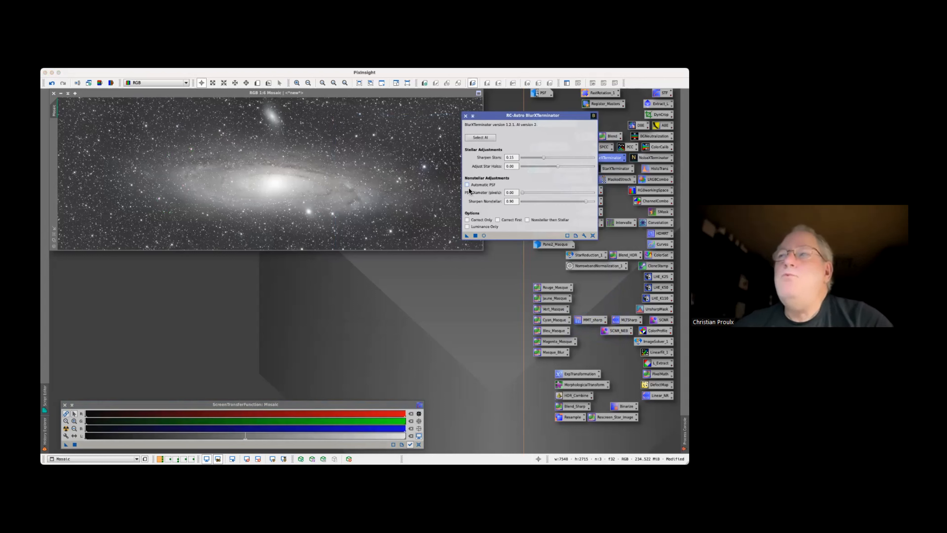
drag(515, 192, 482, 193)
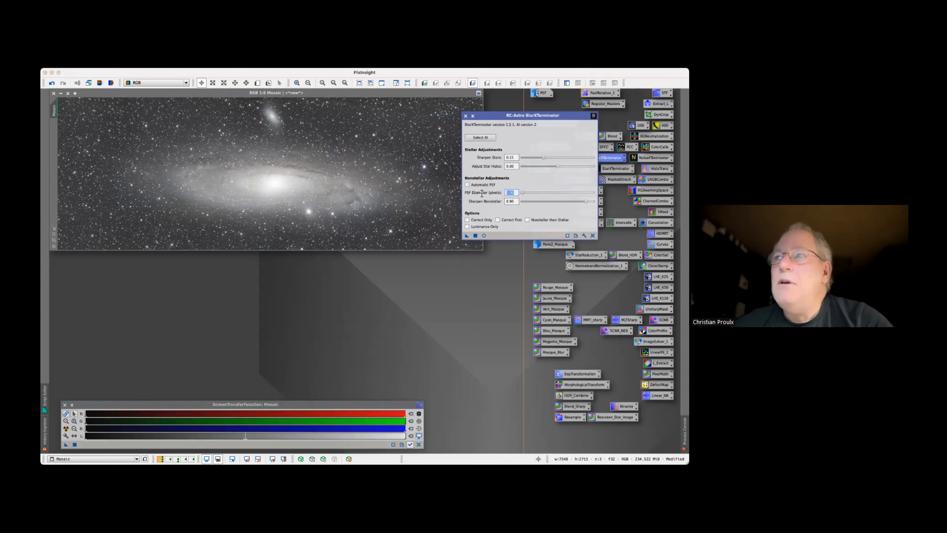
text(3.4)
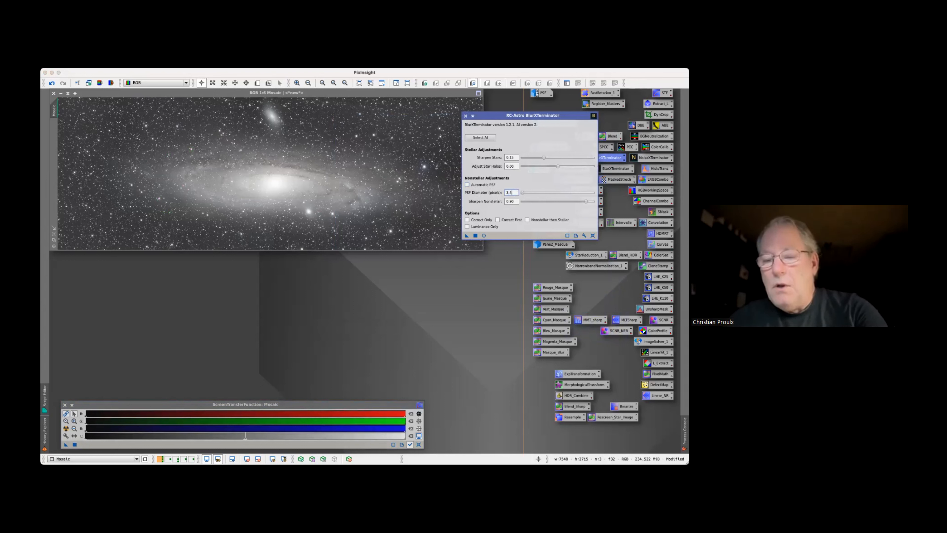
text(7)
click(498, 220)
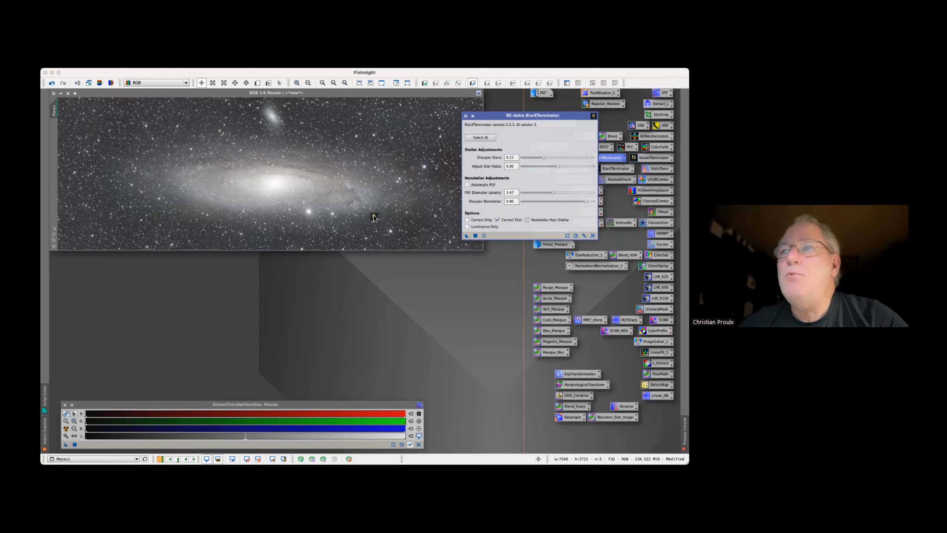
drag(373, 216, 375, 216)
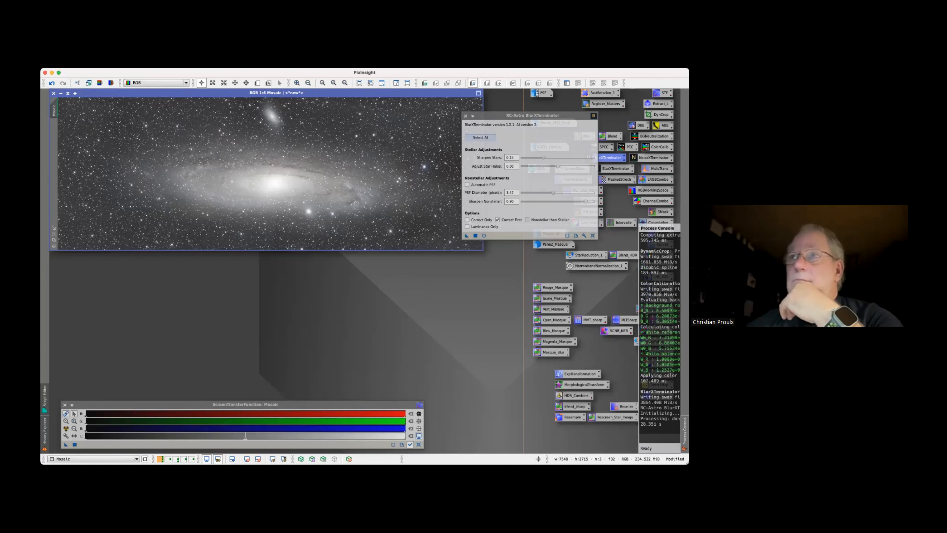
click(465, 116)
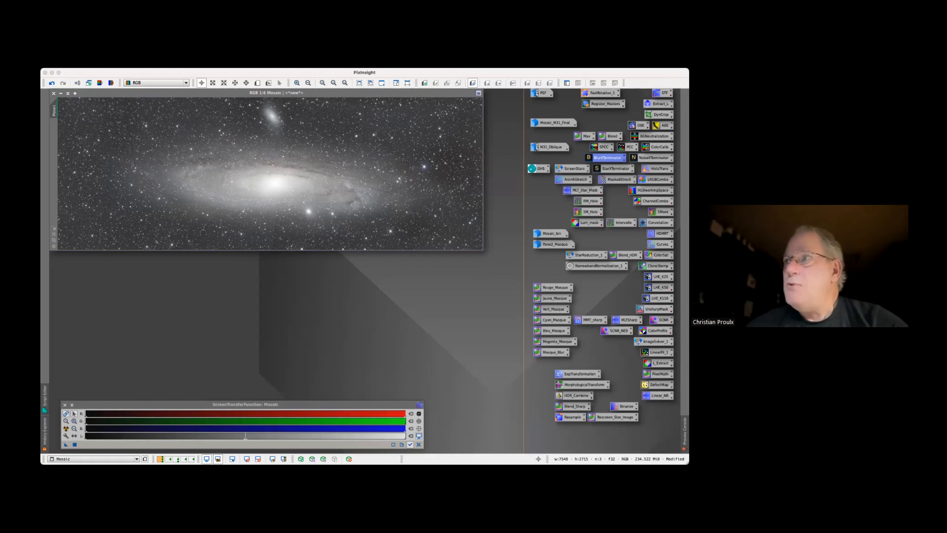
Apply NoiseXTerminator to the Mosaic image with Denoise 0.90 and Detail 0.15, and close the process
double_click(653, 157)
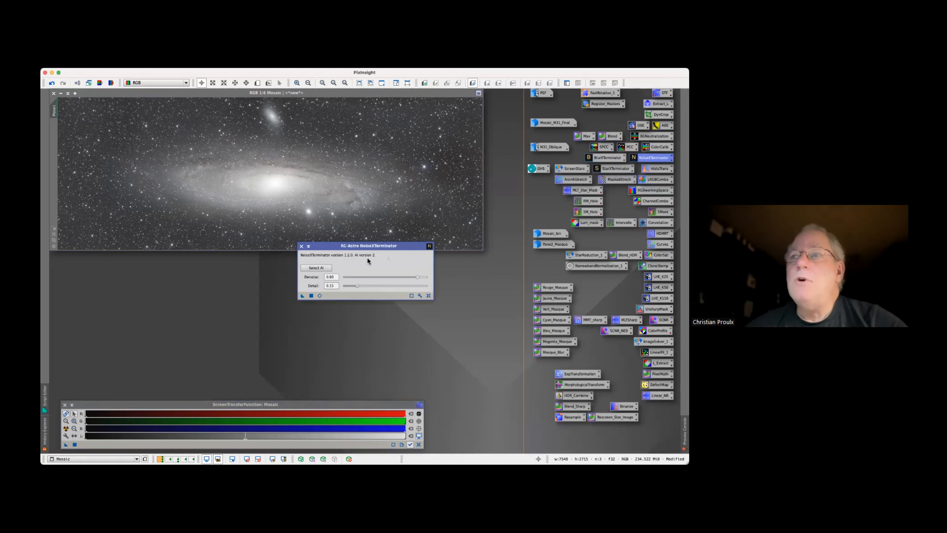
drag(411, 246, 431, 244)
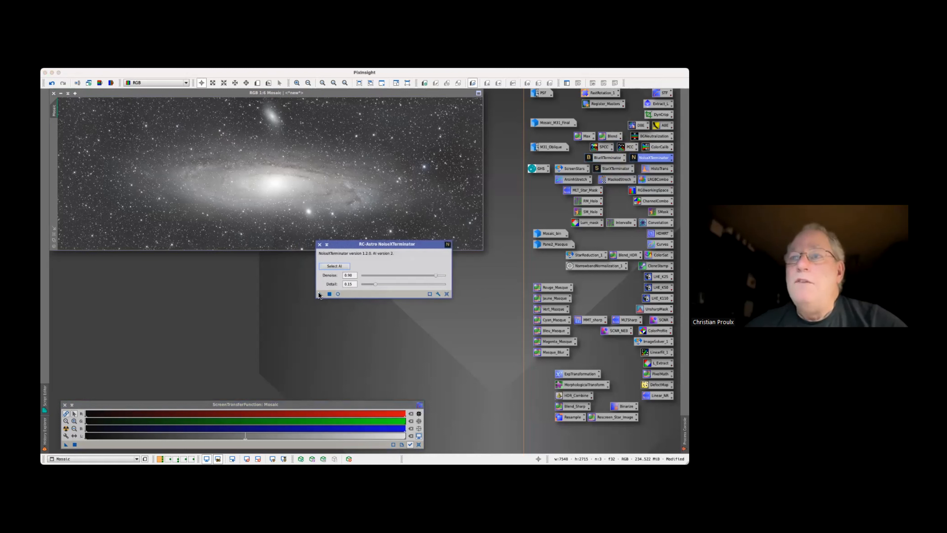
drag(320, 294, 301, 216)
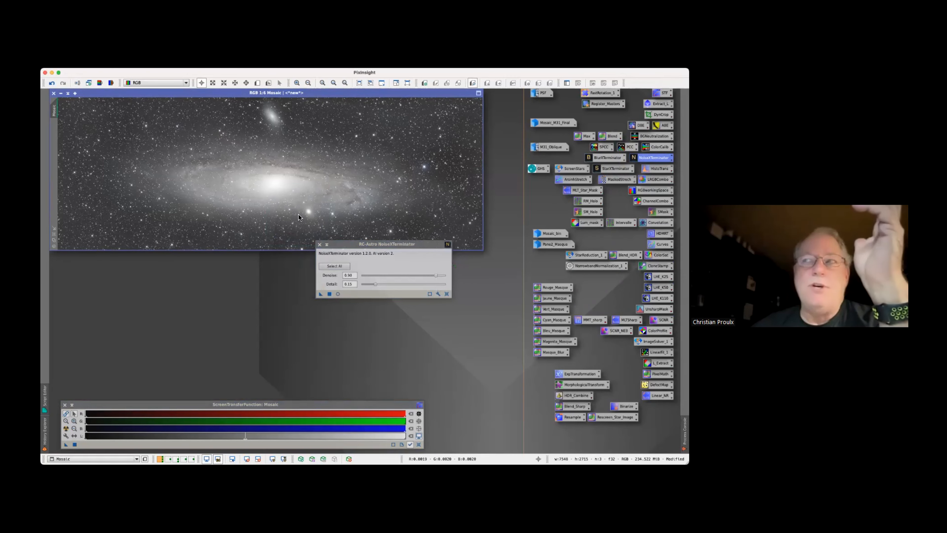
click(320, 244)
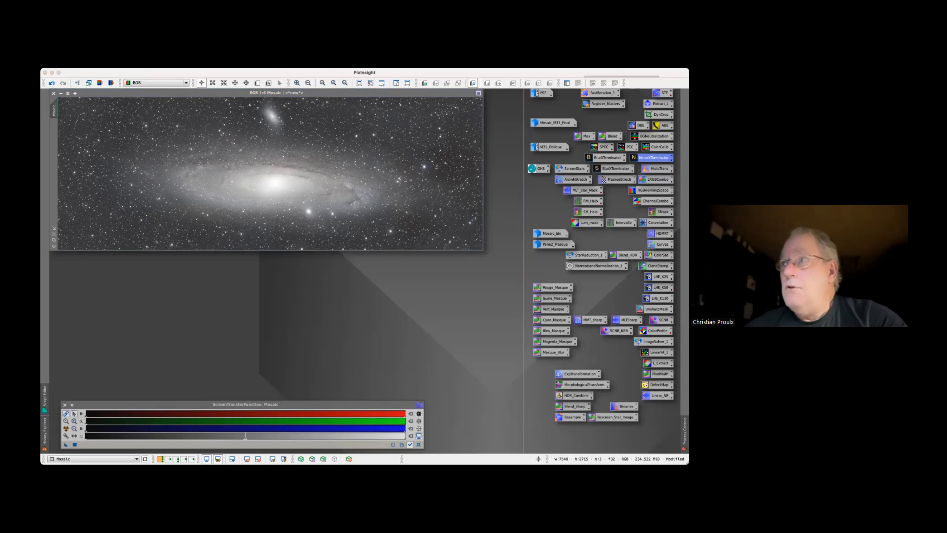
Remove the stars from the Mosaic image with StarXTerminator, generating a separate star image
double_click(615, 168)
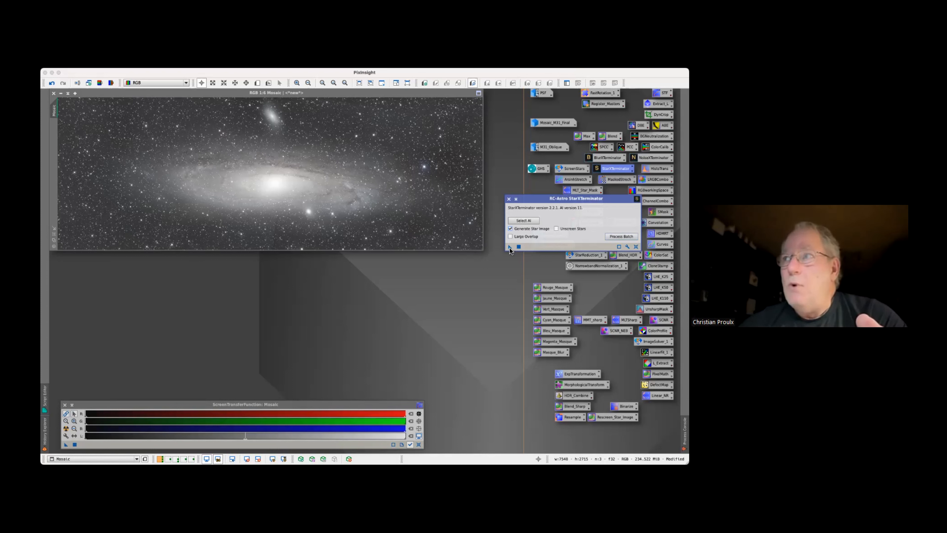
drag(510, 246, 375, 208)
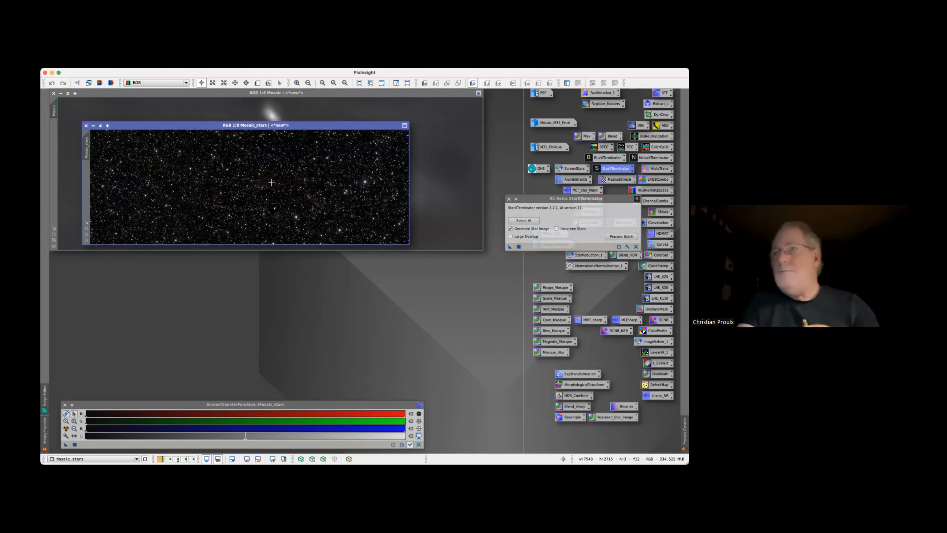
click(508, 201)
Minimize the Mosaic_stars image to an icon and park it below the Resample process icon
drag(310, 126, 315, 223)
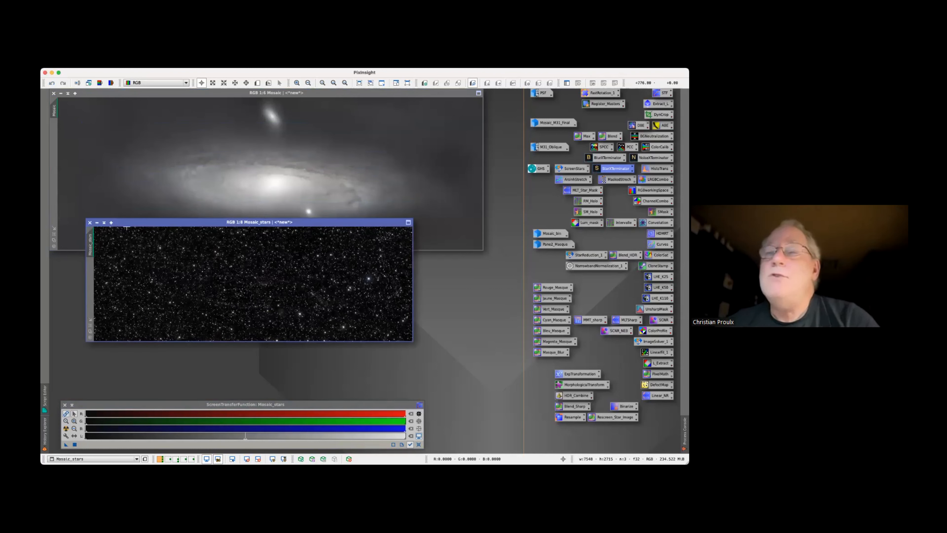
click(97, 224)
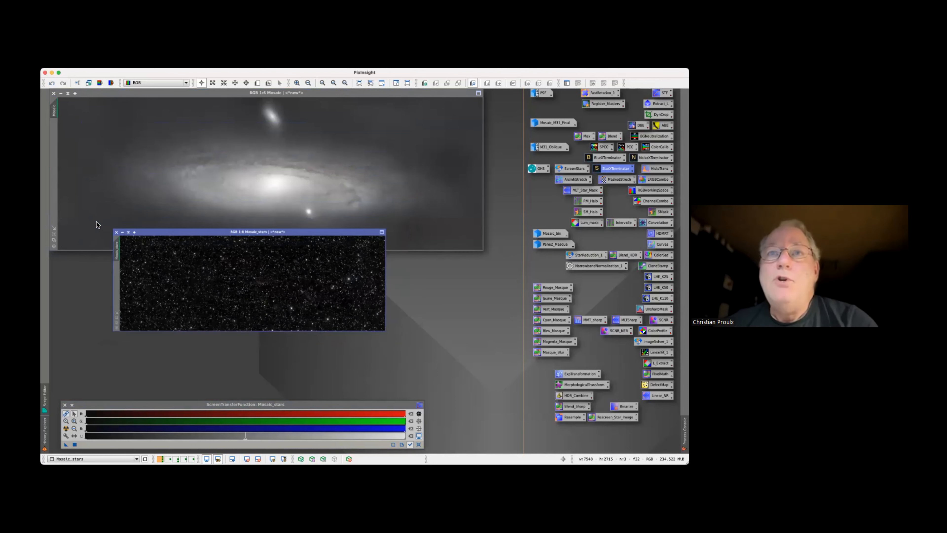
drag(263, 285, 570, 432)
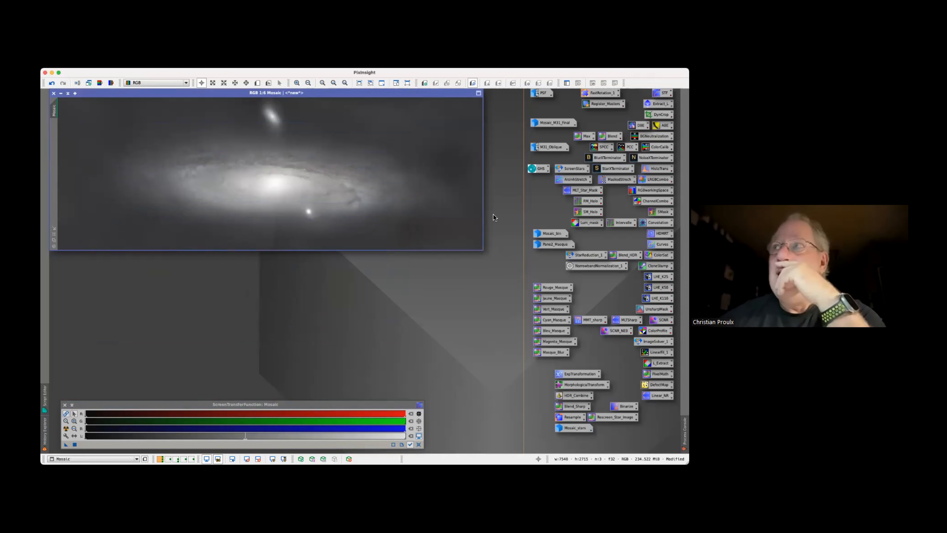
Open the PSF reference image and place it where both the 3D view and the 2D curve can be examined
mouse_move(542, 94)
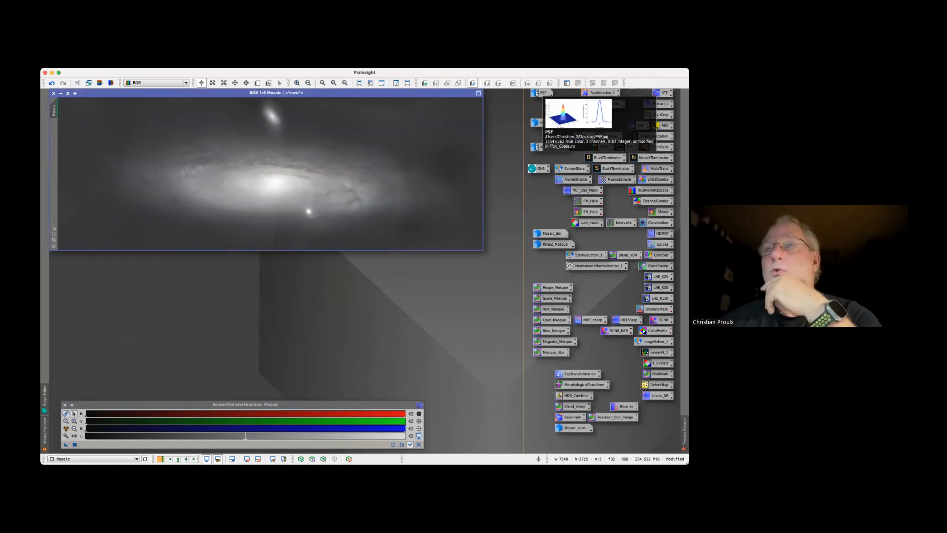
double_click(542, 93)
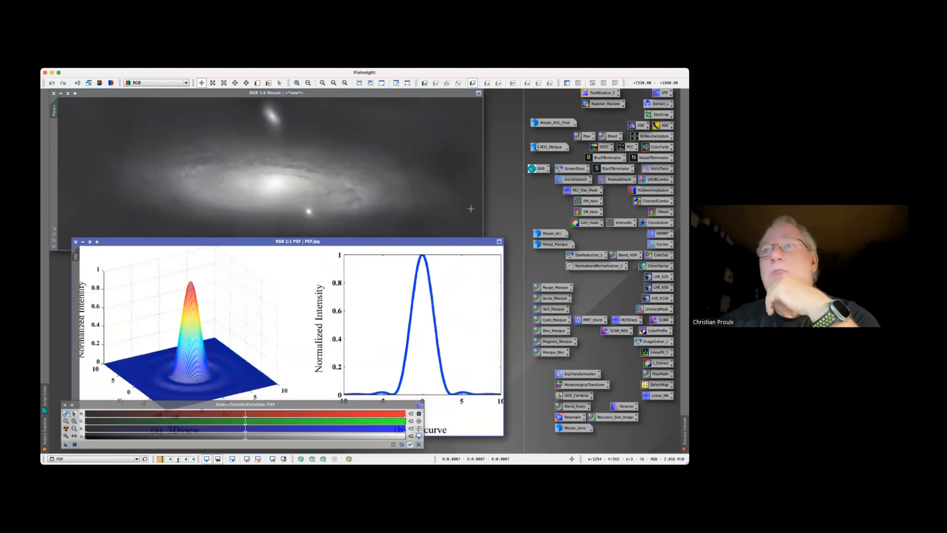
drag(426, 244, 418, 195)
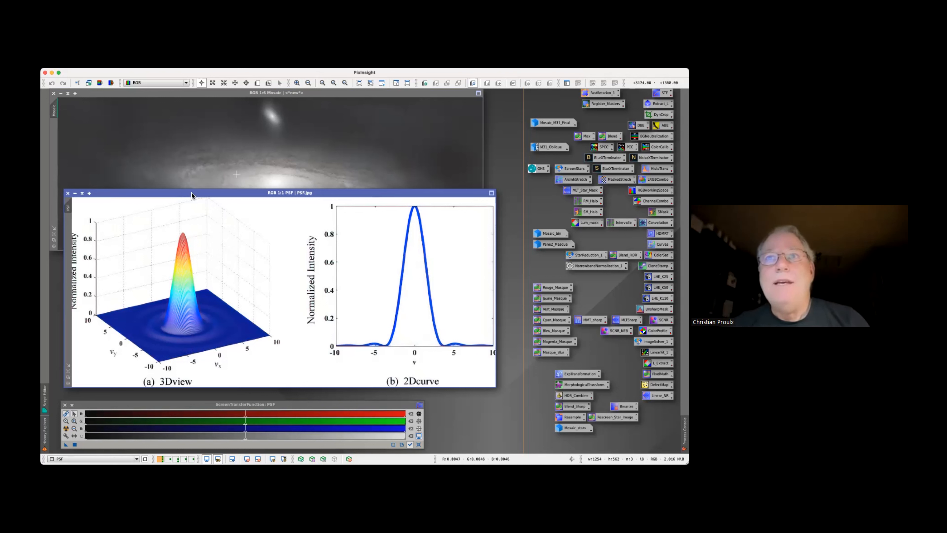
Move the PSF reference image aside and minimize it to an icon
drag(164, 193, 175, 211)
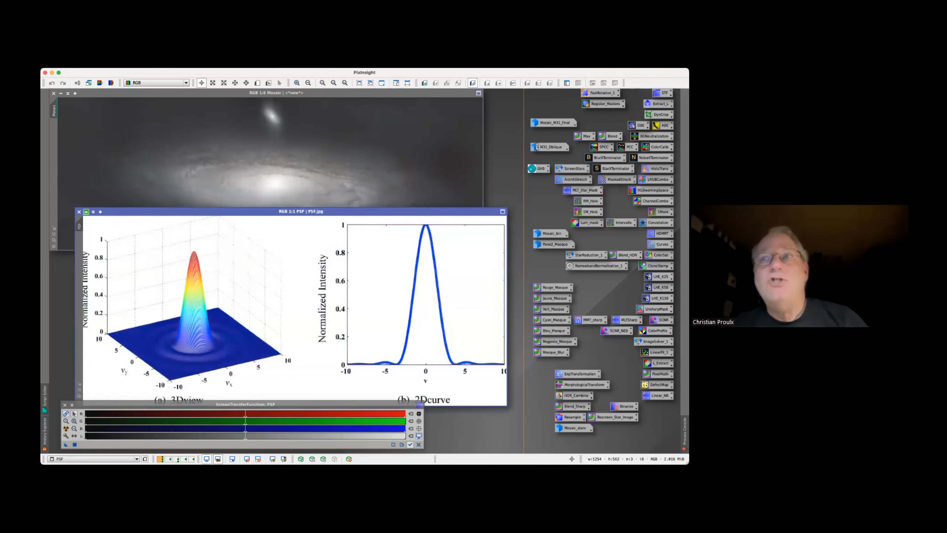
click(86, 212)
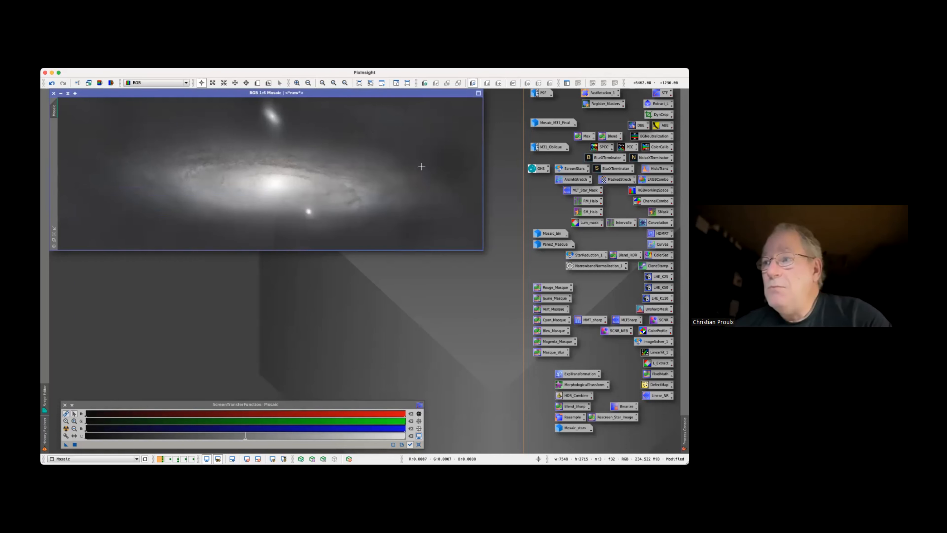
Restore the Mosaic_stars image, examine the brightest star up close, and minimize the image to an icon again
double_click(574, 427)
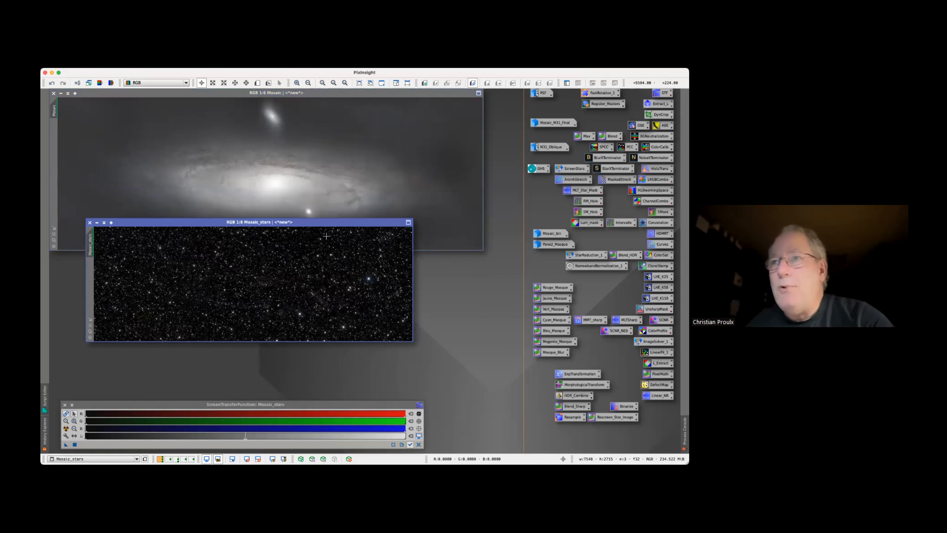
scroll(344, 272, up, 6)
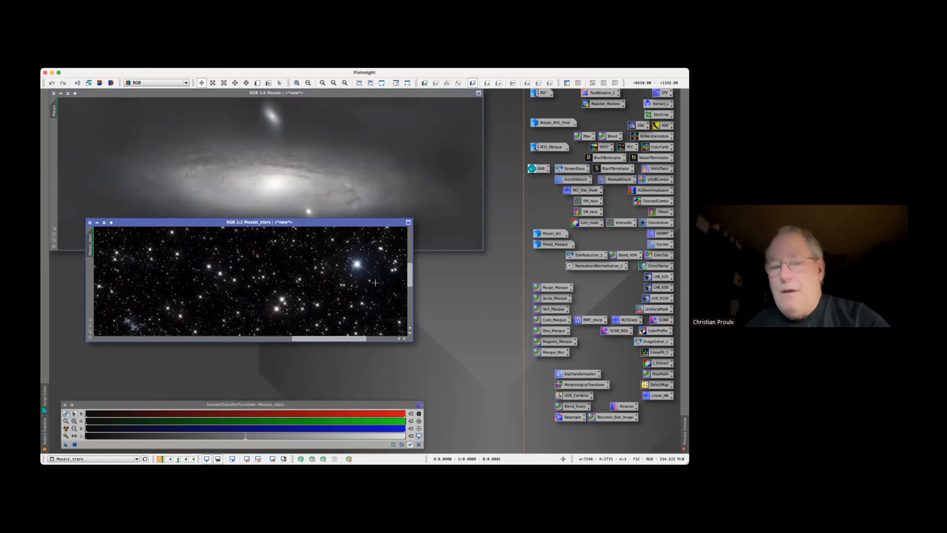
scroll(373, 282, up, 2)
drag(410, 275, 410, 272)
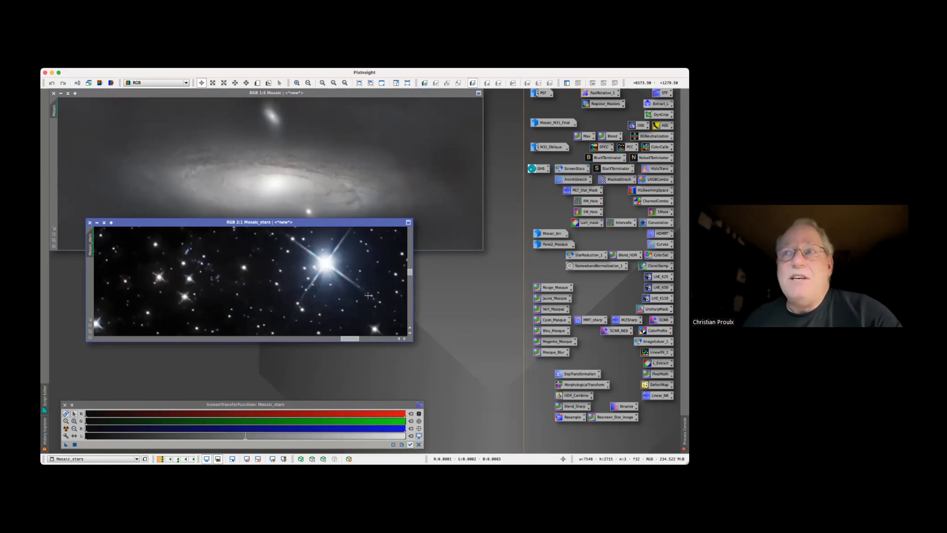
scroll(356, 301, down, 1)
scroll(354, 300, down, 5)
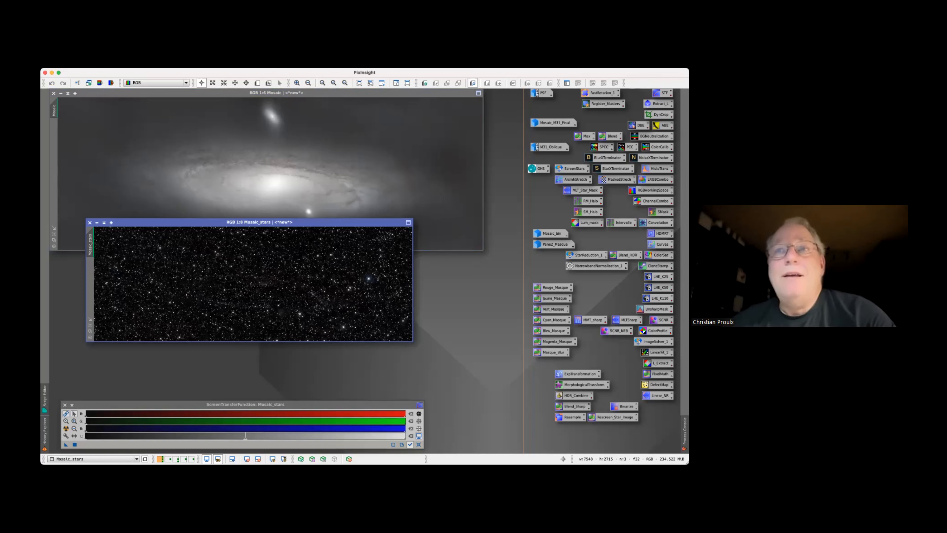
drag(124, 223, 135, 263)
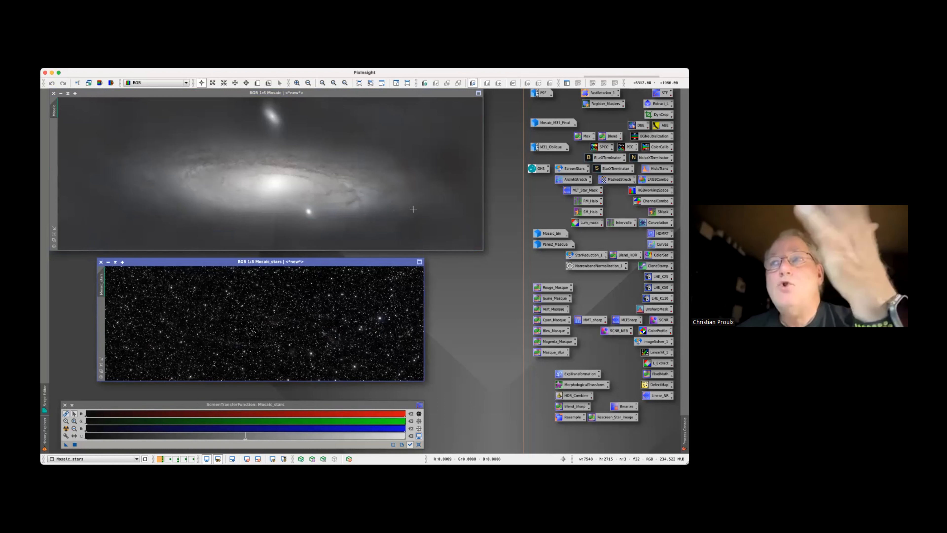
click(109, 263)
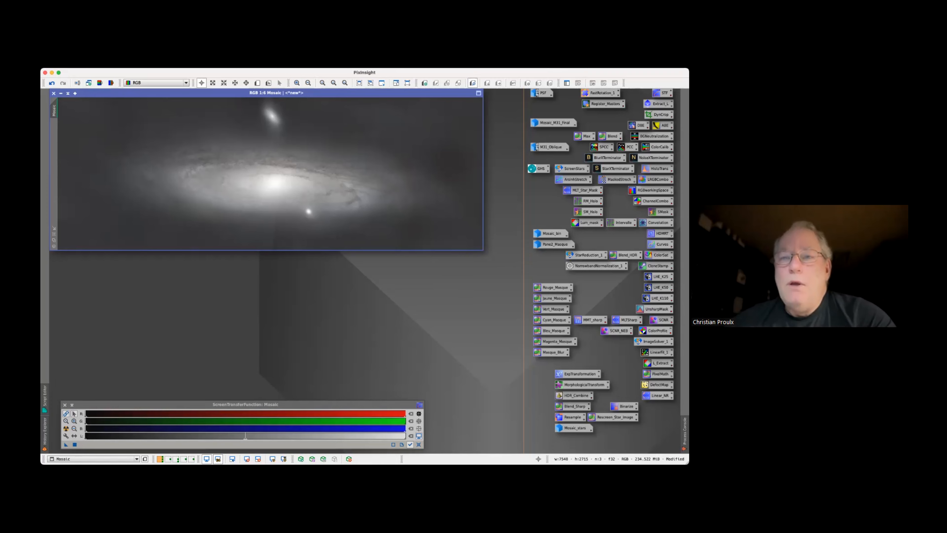
Open the registered panel 2 RGB image from the mosaic workspace and create a clone of it
click(176, 459)
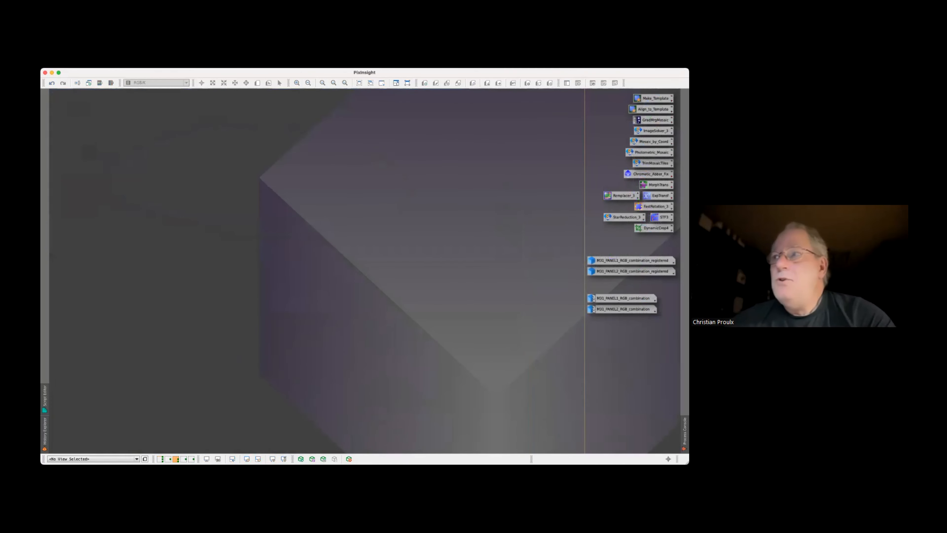
double_click(630, 271)
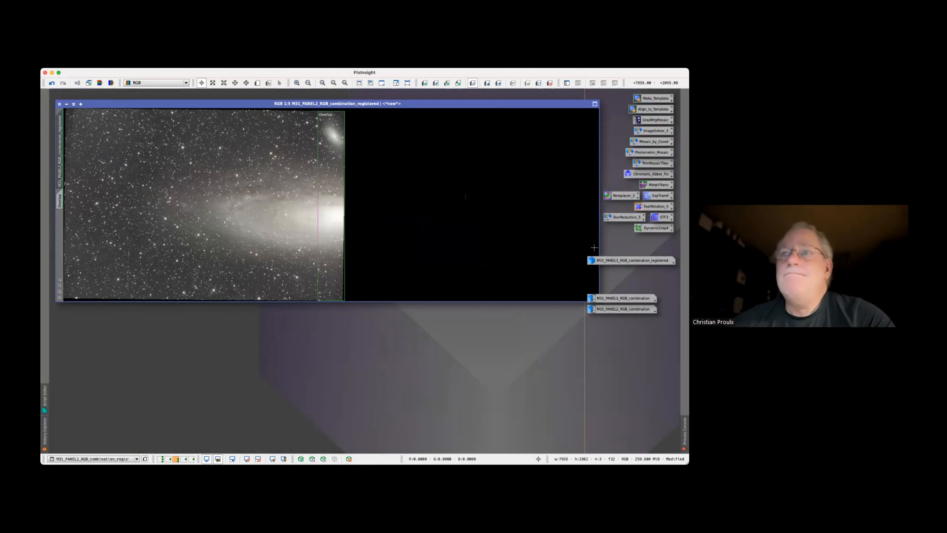
click(202, 65)
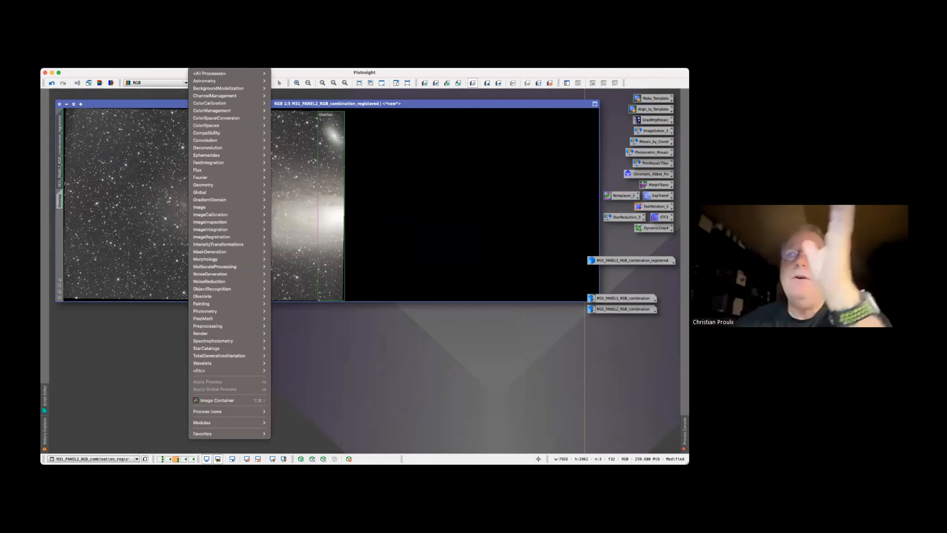
click(187, 71)
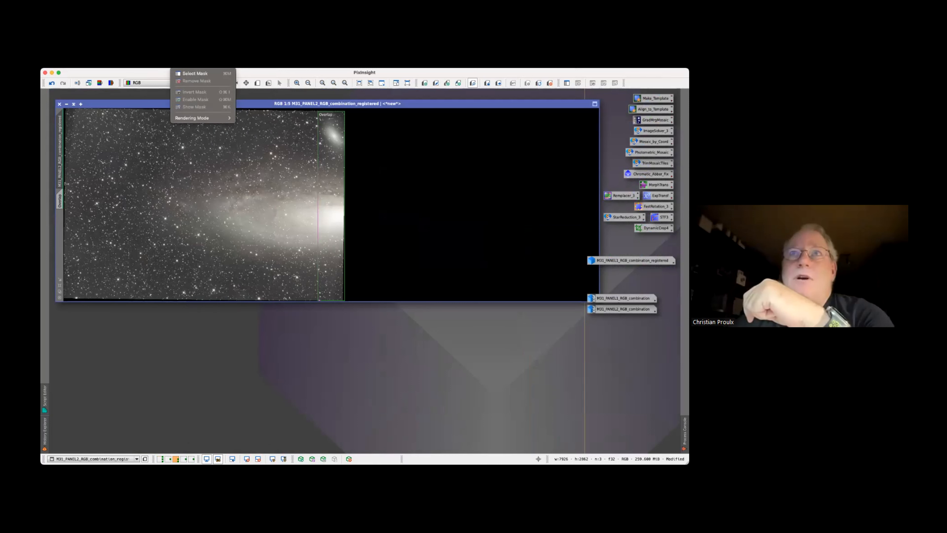
mouse_move(157, 64)
click(170, 192)
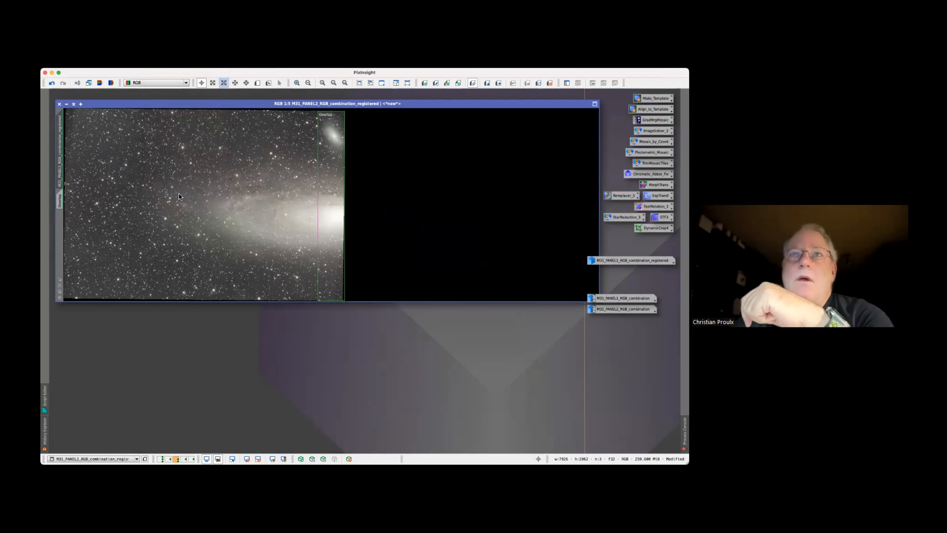
mouse_move(59, 170)
mouse_down()
mouse_move(73, 155)
mouse_move(90, 170)
mouse_up()
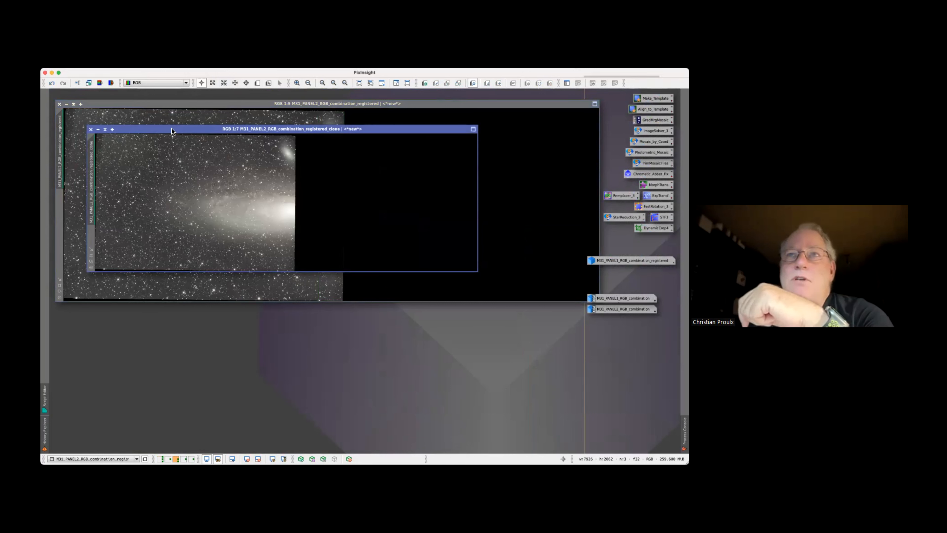
Send the panel 2 clone to the first workspace, minimize the original registered image, and return to the first workspace
right_click(172, 131)
mouse_move(201, 136)
click(257, 137)
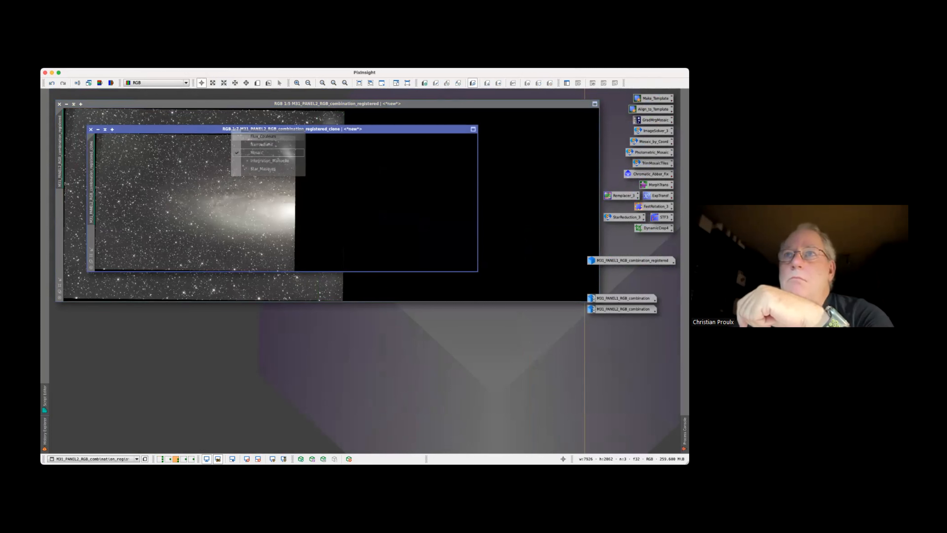
click(67, 105)
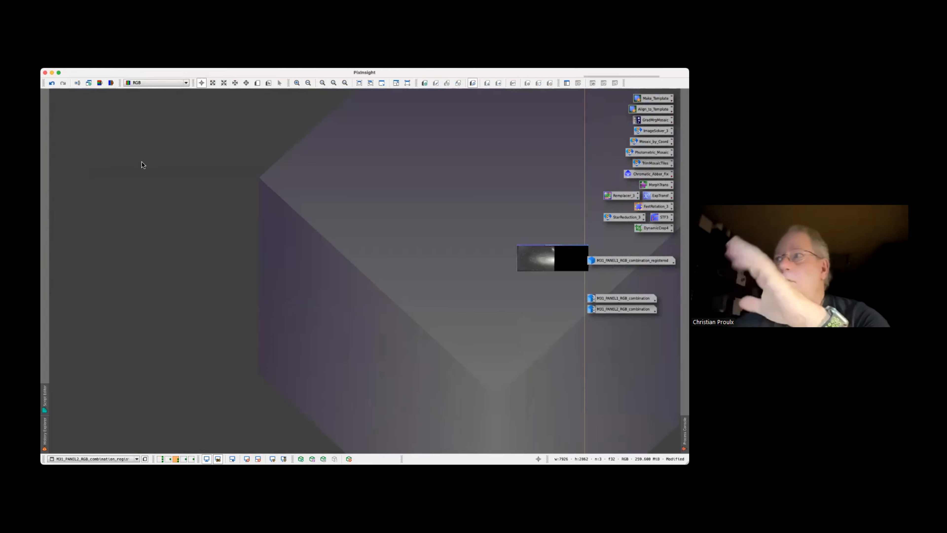
click(160, 458)
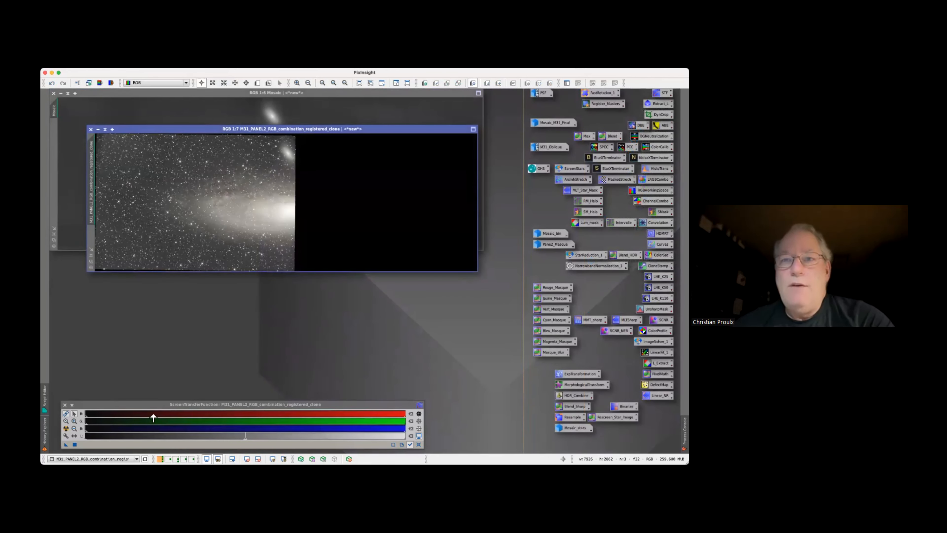
Reset the ScreenTransferFunction on the panel 2 clone and apply an automatic screen stretch to it
drag(220, 406, 217, 370)
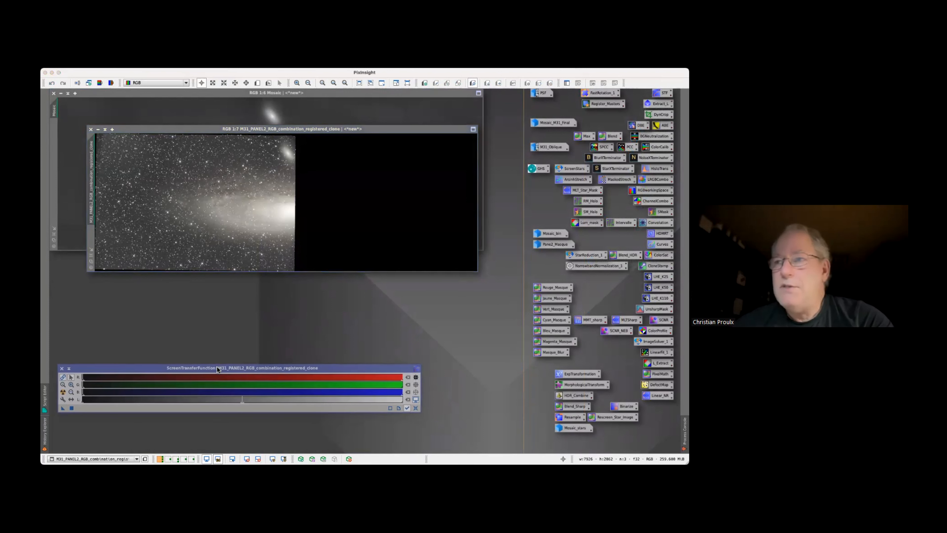
click(416, 410)
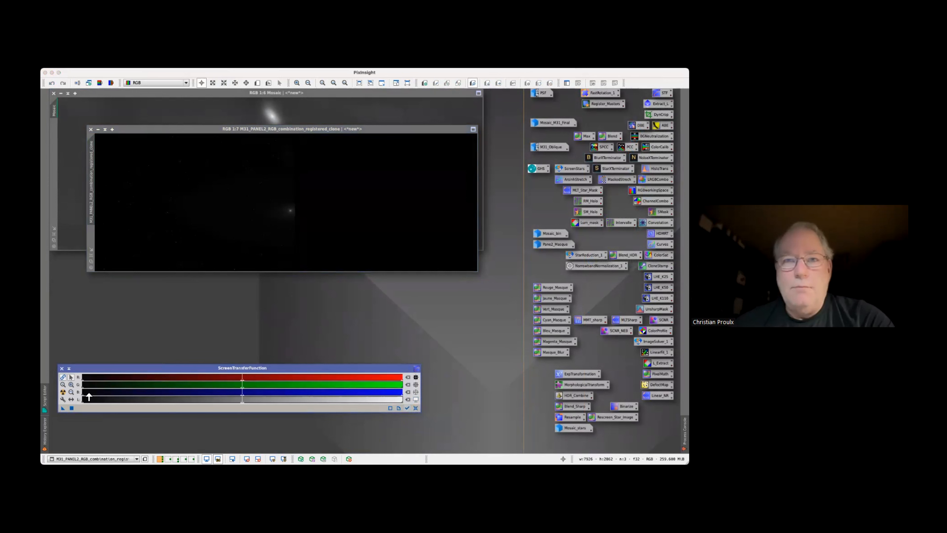
click(63, 392)
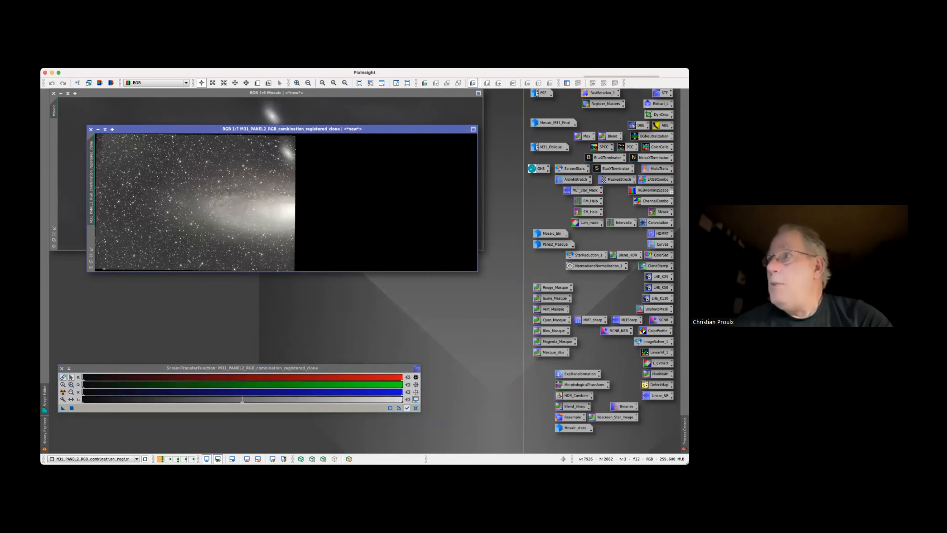
Open HistogramTransformation and load the clone's ScreenTransferFunction stretch parameters into it
double_click(659, 169)
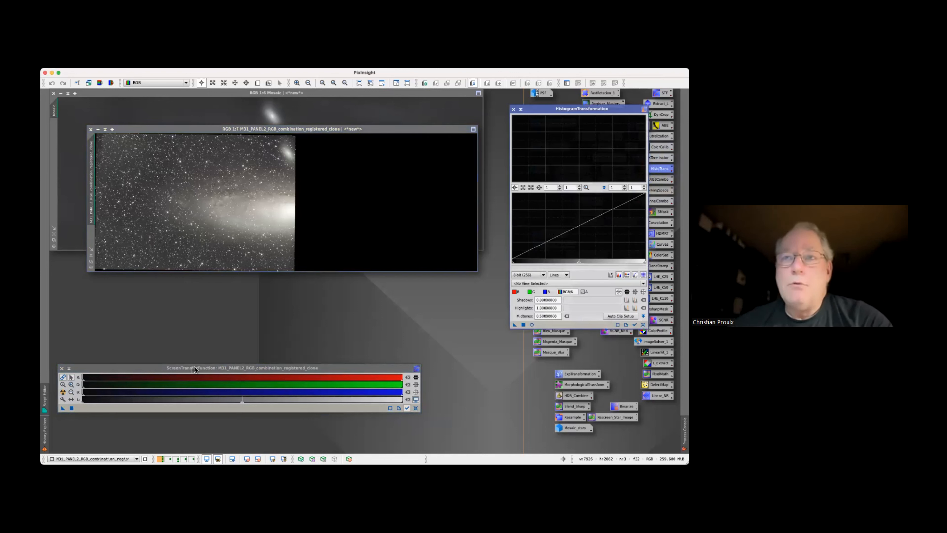
click(172, 368)
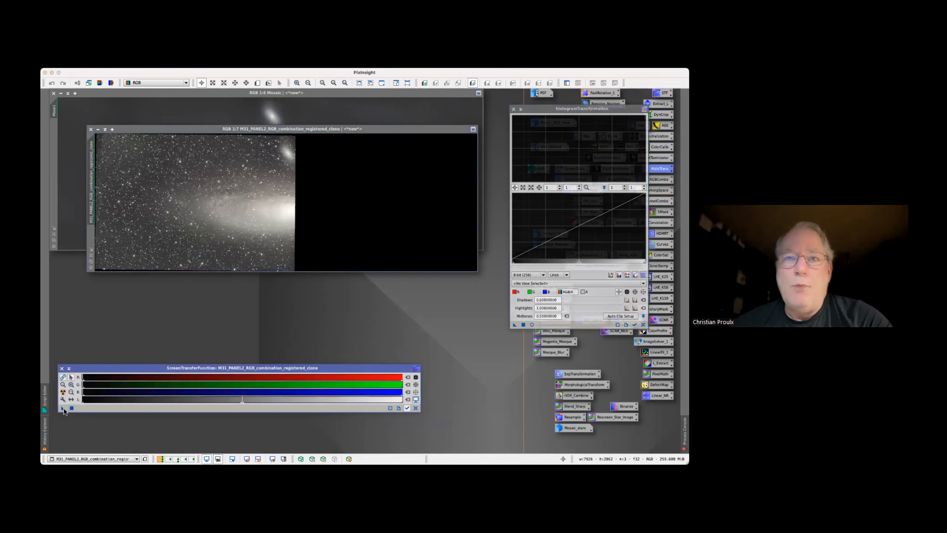
drag(63, 408, 388, 334)
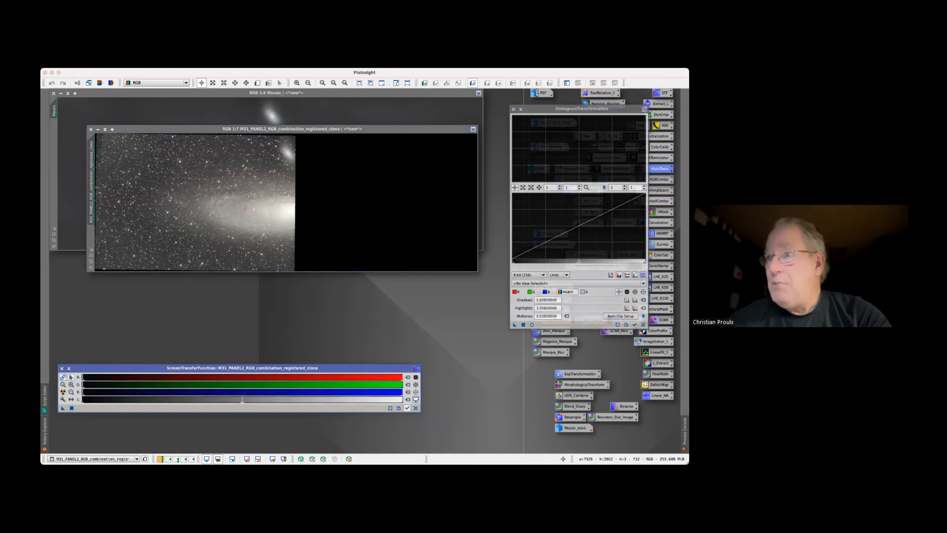
drag(561, 324, 562, 324)
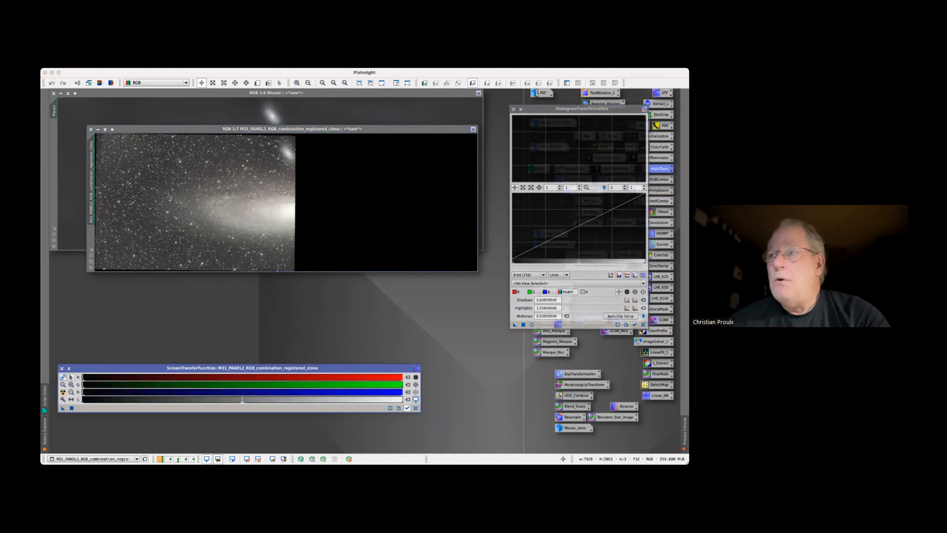
drag(559, 324, 559, 324)
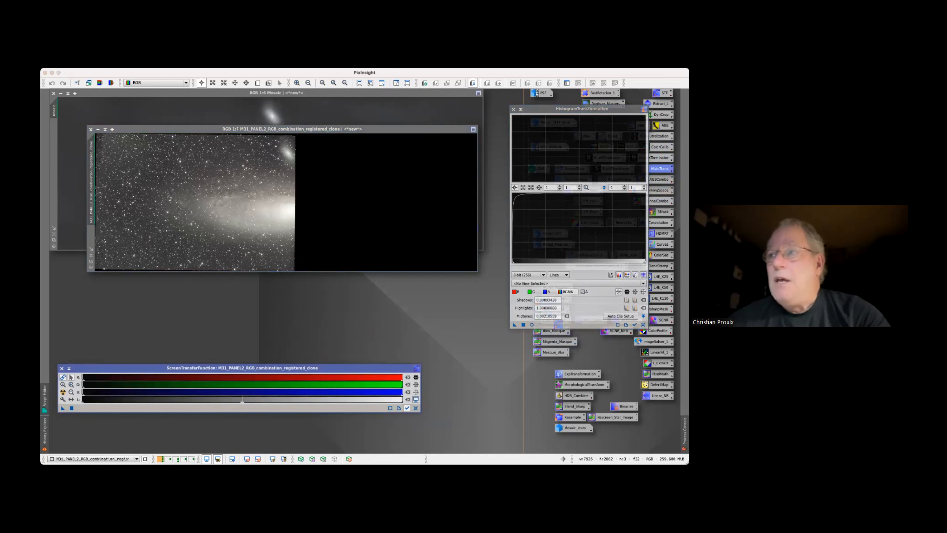
Disable the clone's screen stretch, apply the HistogramTransformation to the clone permanently, and close the process
click(416, 400)
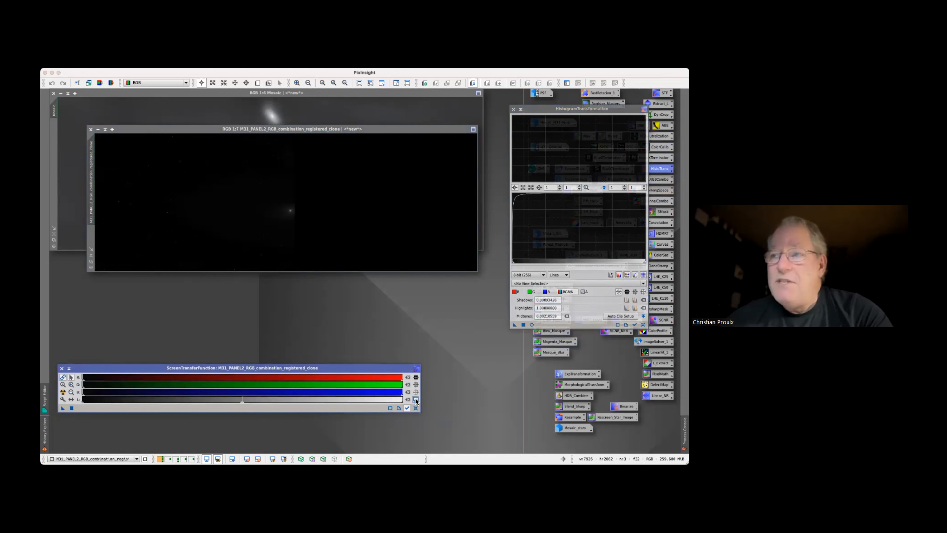
mouse_move(515, 324)
mouse_down()
mouse_move(482, 278)
mouse_move(396, 234)
mouse_up()
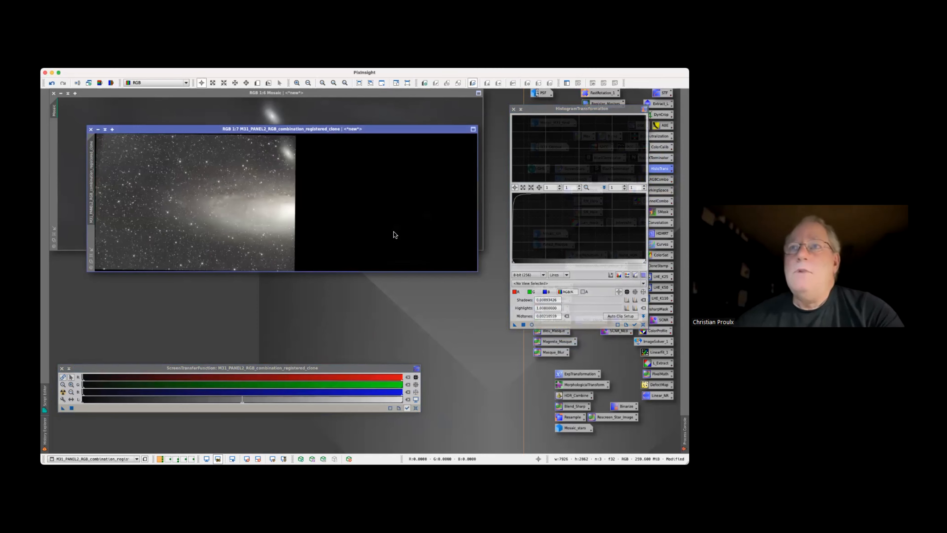
click(513, 109)
Rearrange the clone and ScreenTransferFunction windows, and open PixelMath above the clone
drag(422, 130, 399, 211)
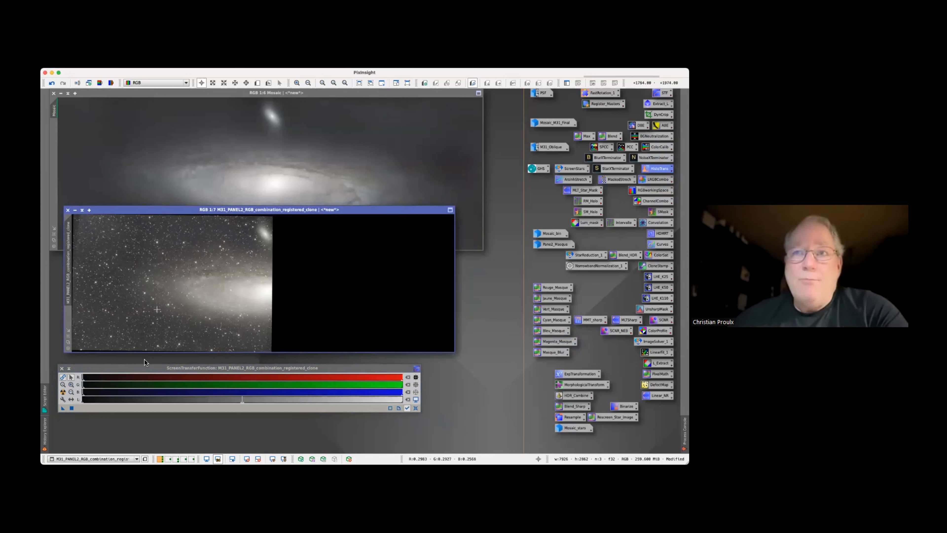
drag(145, 370, 145, 378)
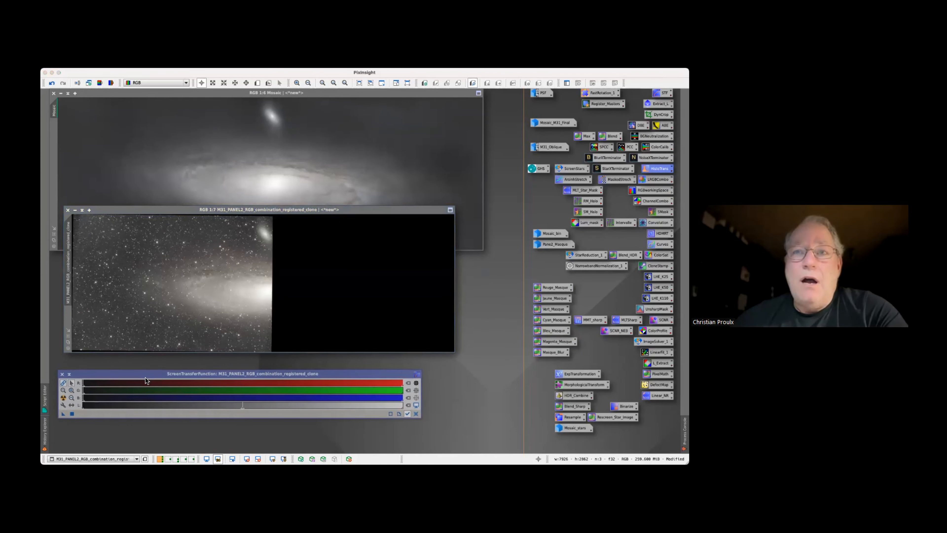
click(204, 71)
mouse_move(218, 299)
mouse_move(220, 318)
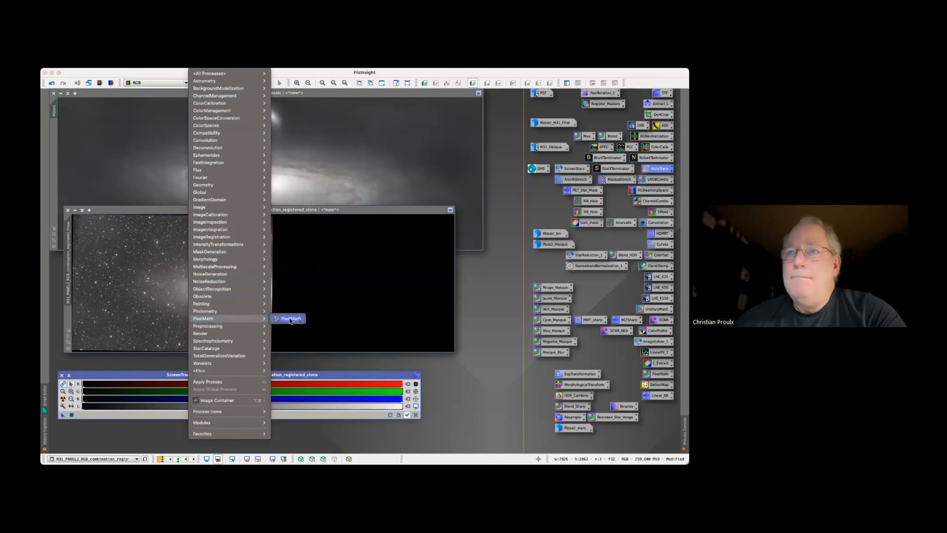
click(302, 319)
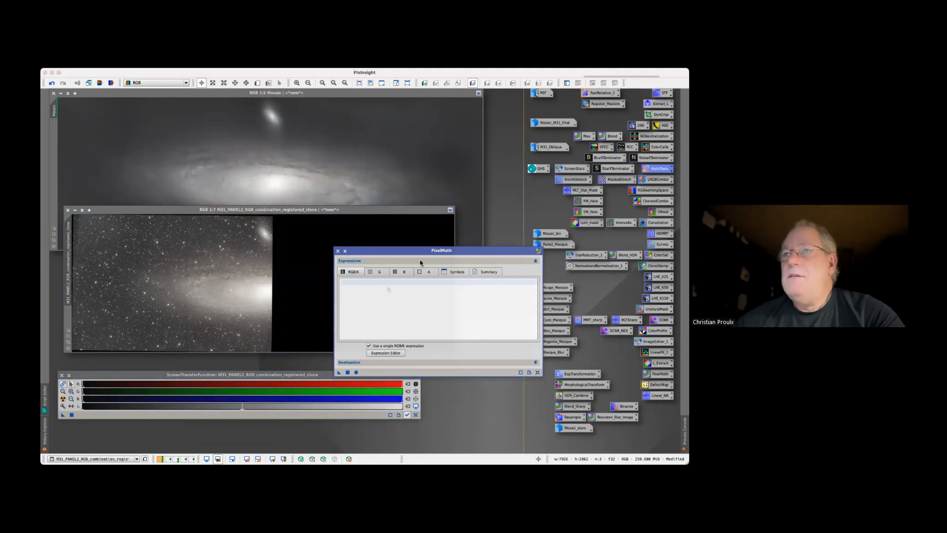
drag(419, 254, 431, 130)
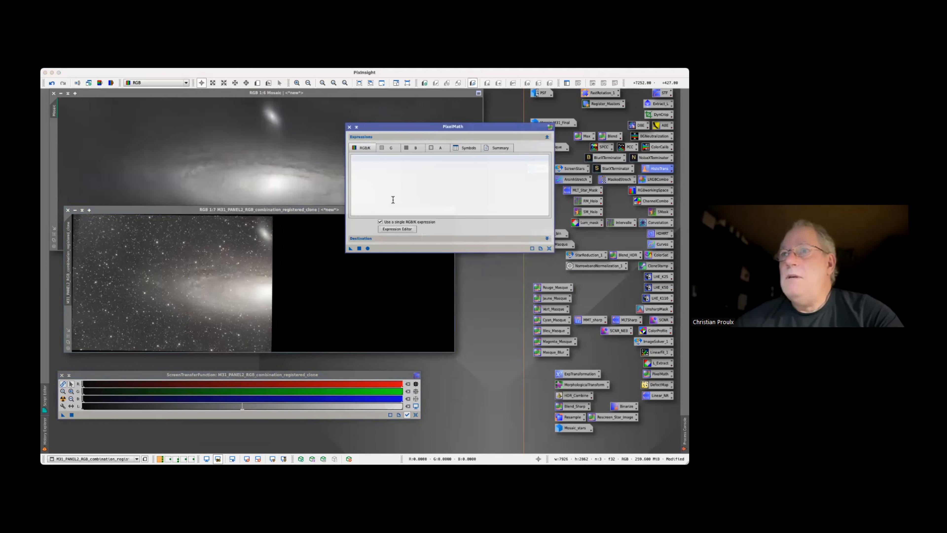
Look up the iif function in PixelMath's Expression Editor, enter the expression iif($T>0,1,0), and parse it
click(398, 229)
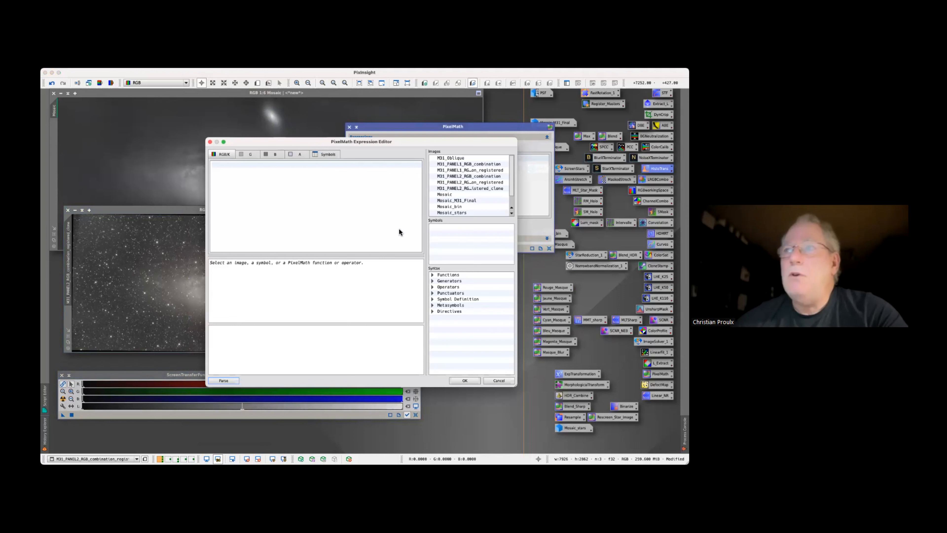
click(433, 275)
drag(512, 281, 510, 300)
click(459, 329)
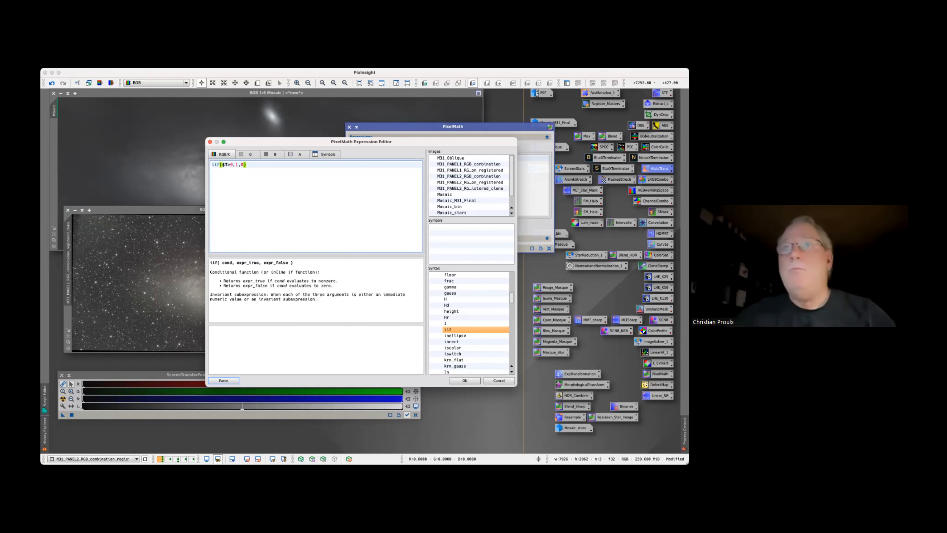
click(225, 381)
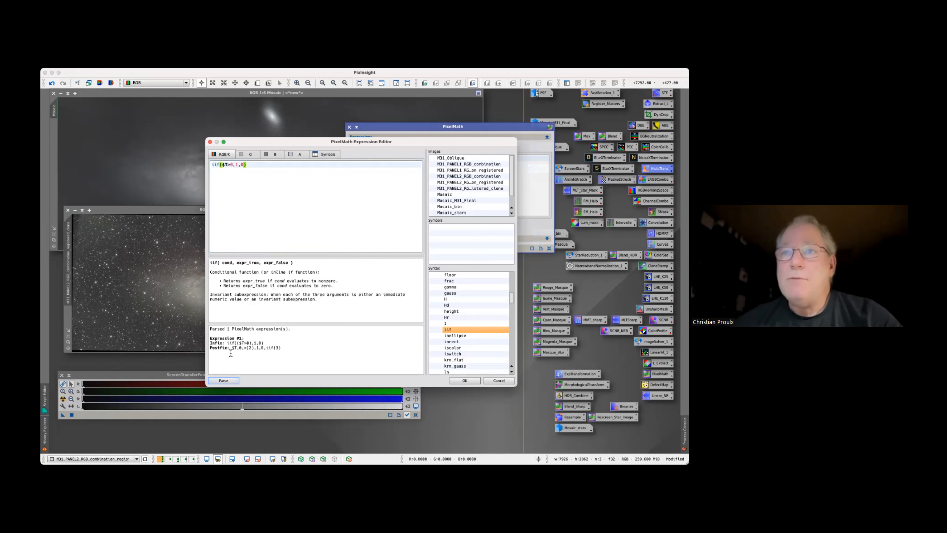
Accept the iif expression, apply PixelMath to the panel 2 clone to produce the binary mask, and close the process
click(465, 380)
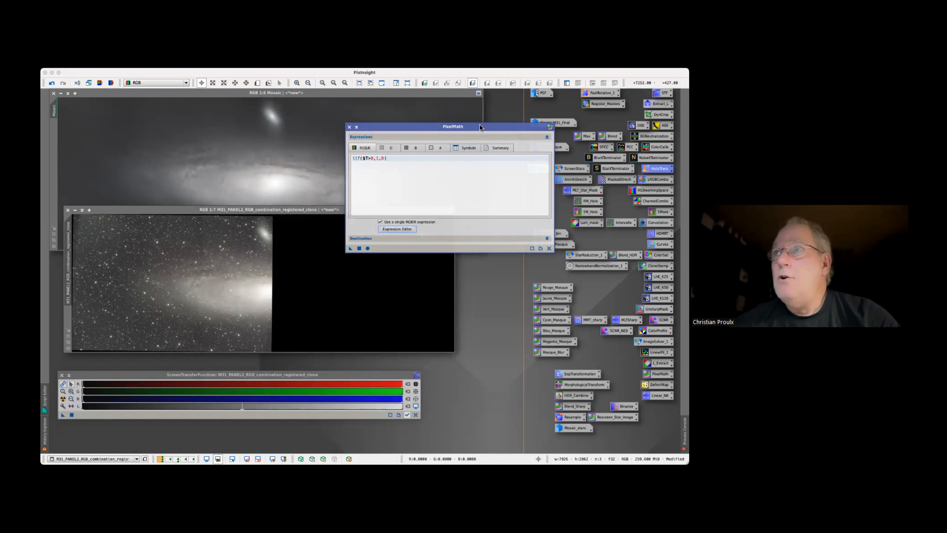
drag(480, 127, 498, 141)
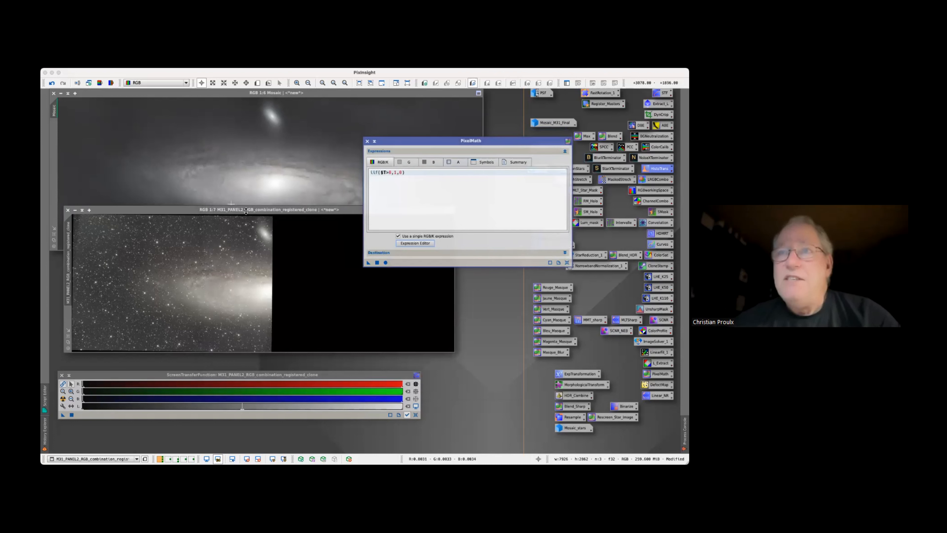
click(279, 219)
drag(279, 219, 272, 221)
click(406, 141)
drag(368, 262, 192, 277)
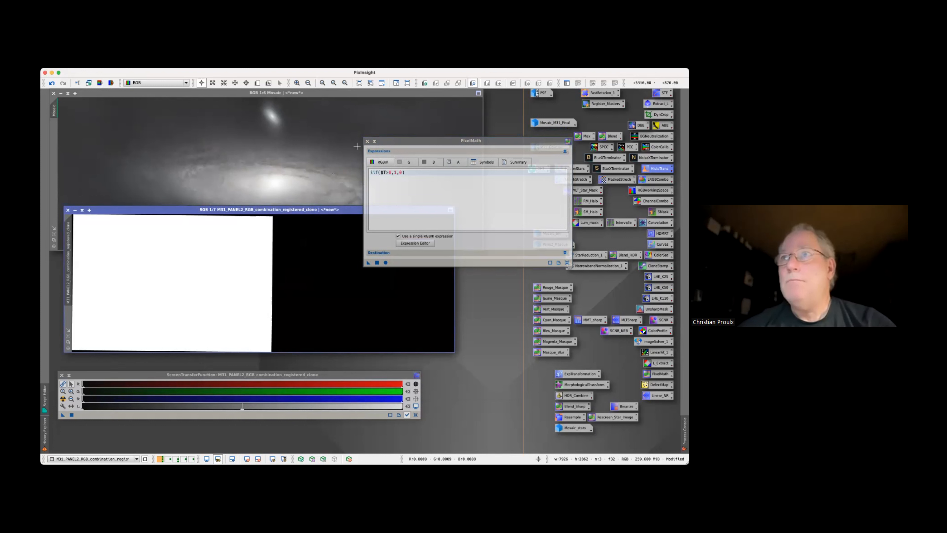
click(367, 142)
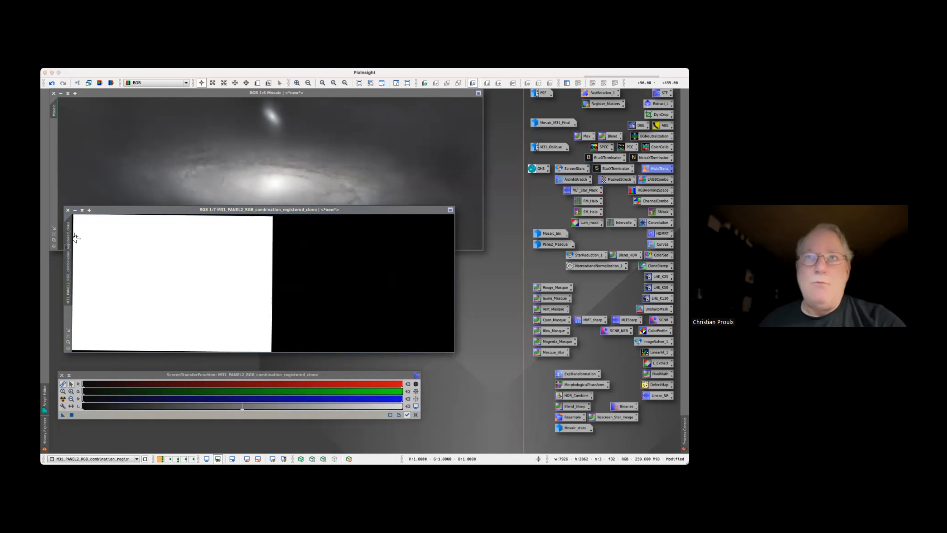
Rename the binary mask image as Panneau_Masque and shift its window slightly
double_click(68, 264)
text(Panneau)
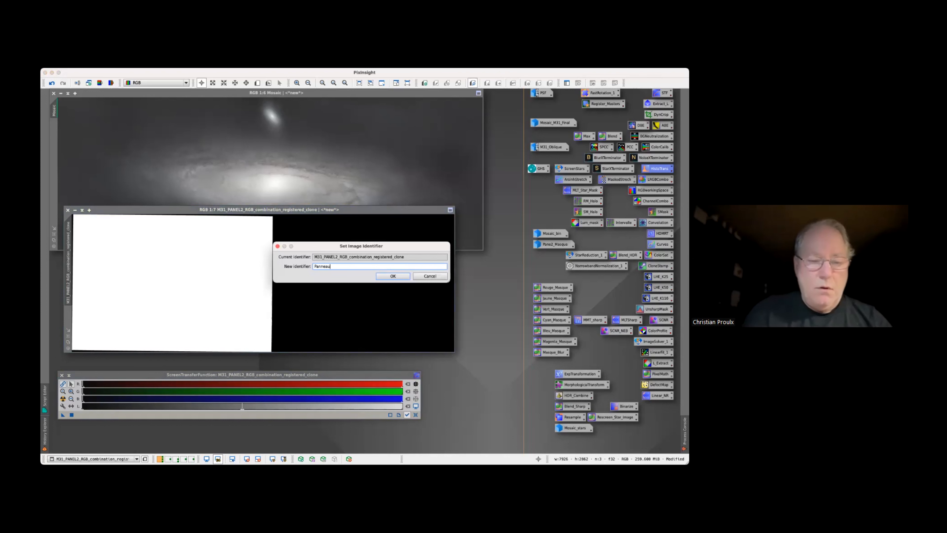
text(_Masque)
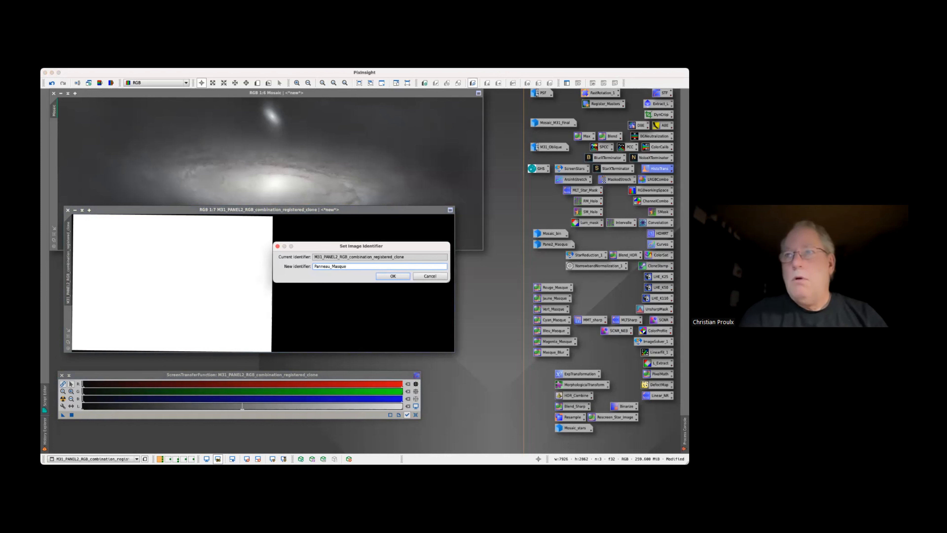
click(393, 276)
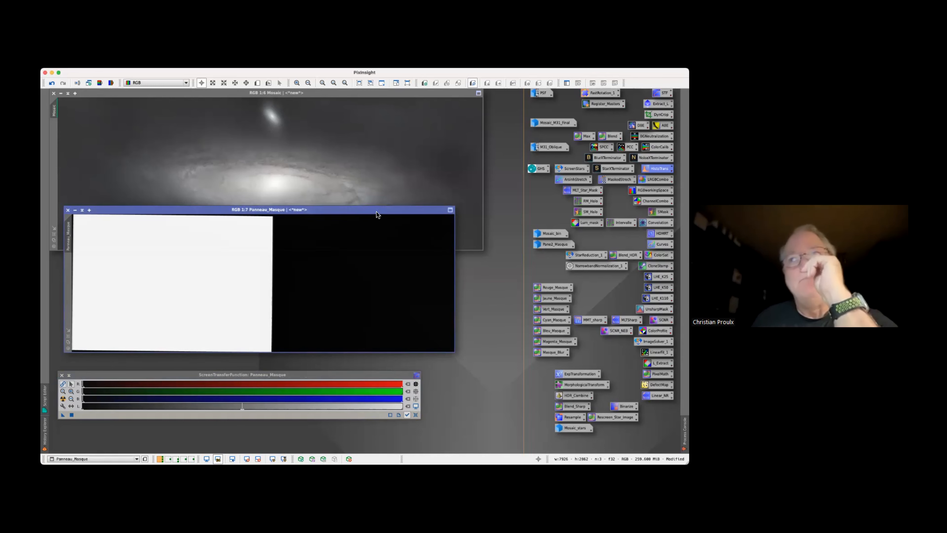
drag(377, 212, 411, 218)
drag(236, 219, 210, 222)
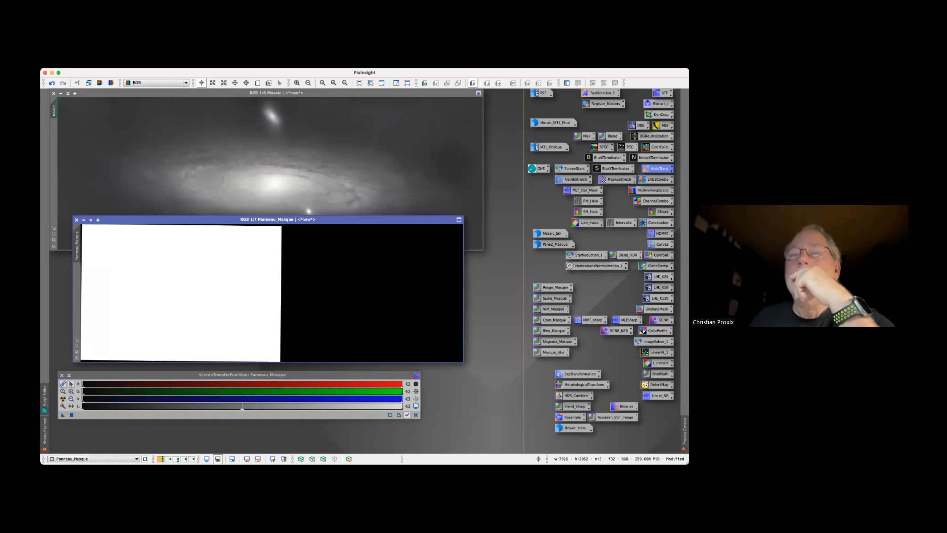
Reopen PixelMath to review the mask expression, and close it without applying anything
click(201, 64)
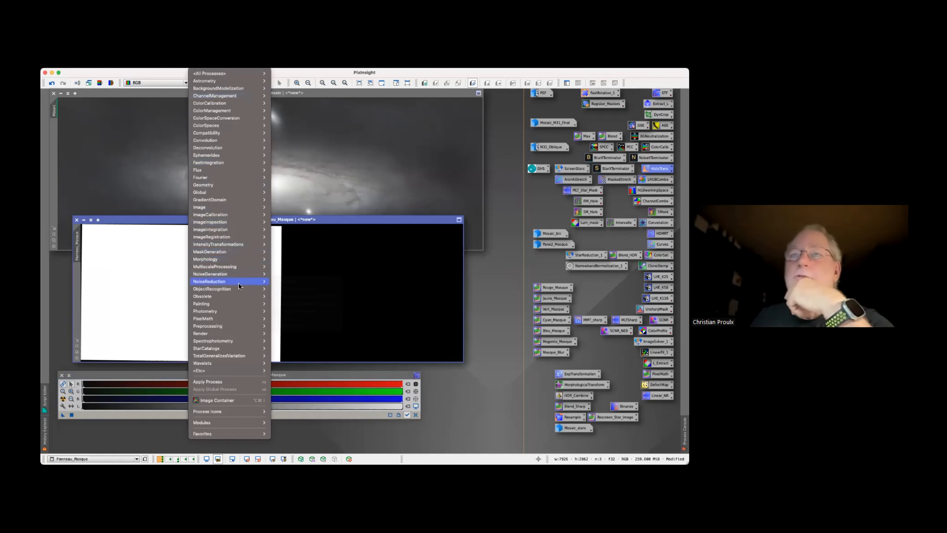
mouse_move(218, 320)
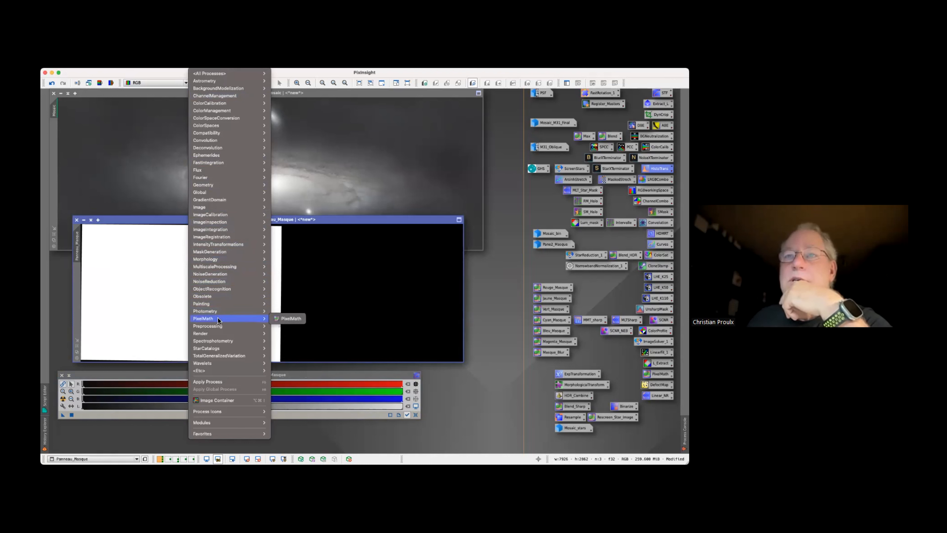
click(282, 320)
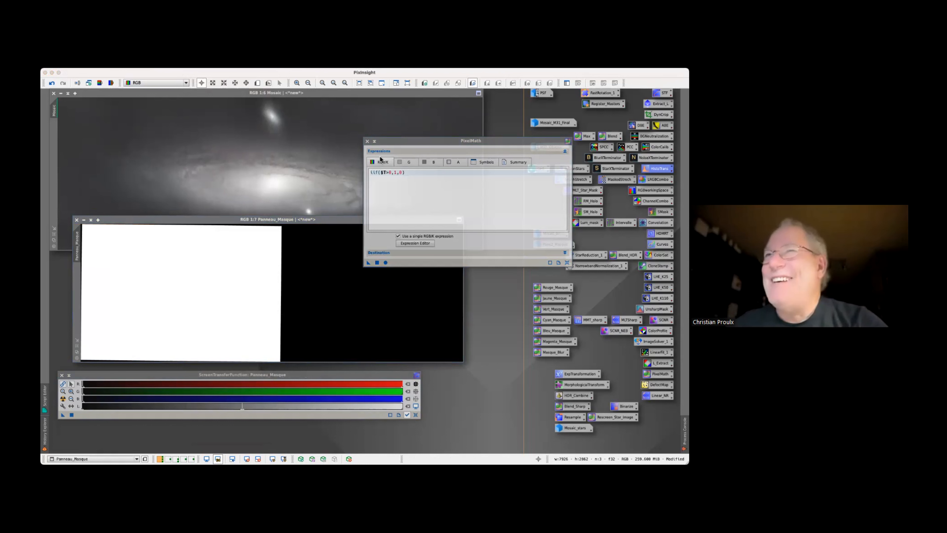
click(382, 141)
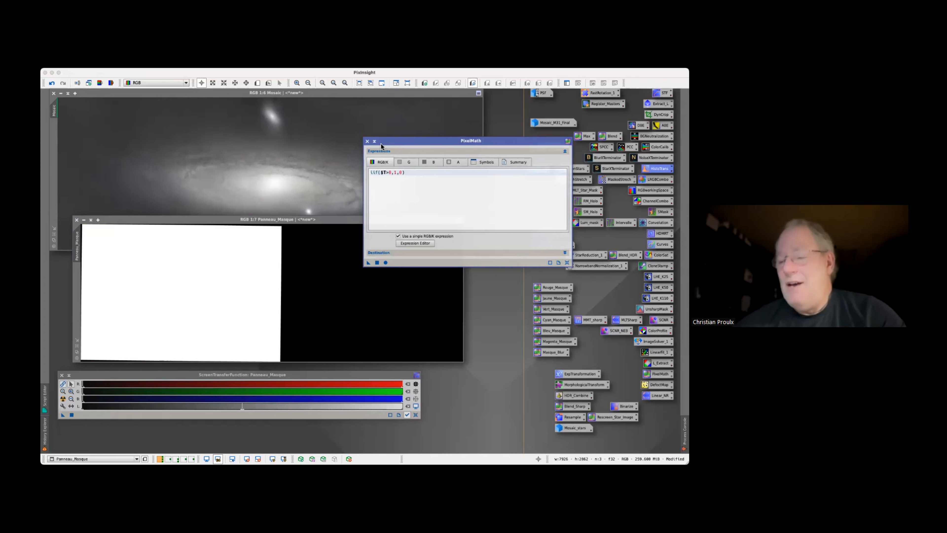
click(367, 141)
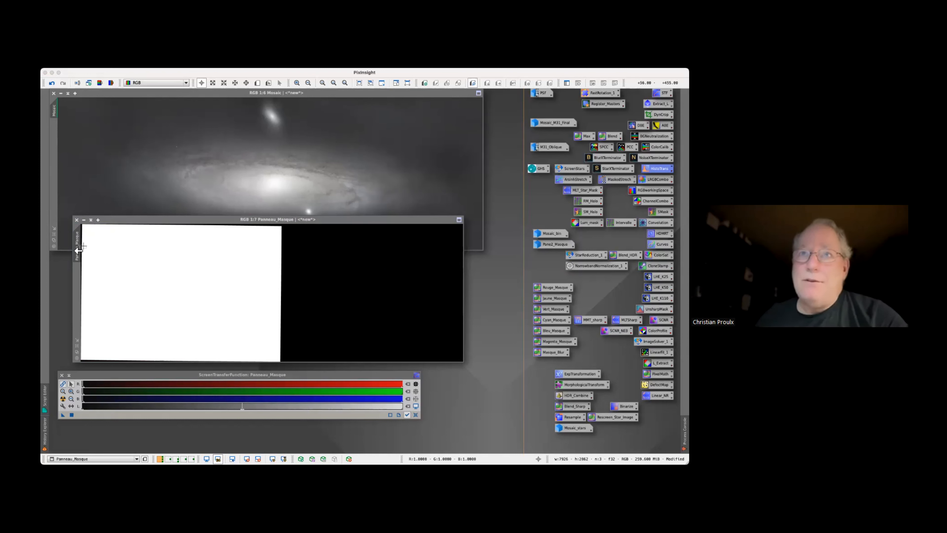
Try to mask the Mosaic image with Panneau_Masque, and apply the DynamicCrop from Mosaic's history to Panneau_Masque, accepting the loss of its astrometric solution
drag(78, 250, 55, 200)
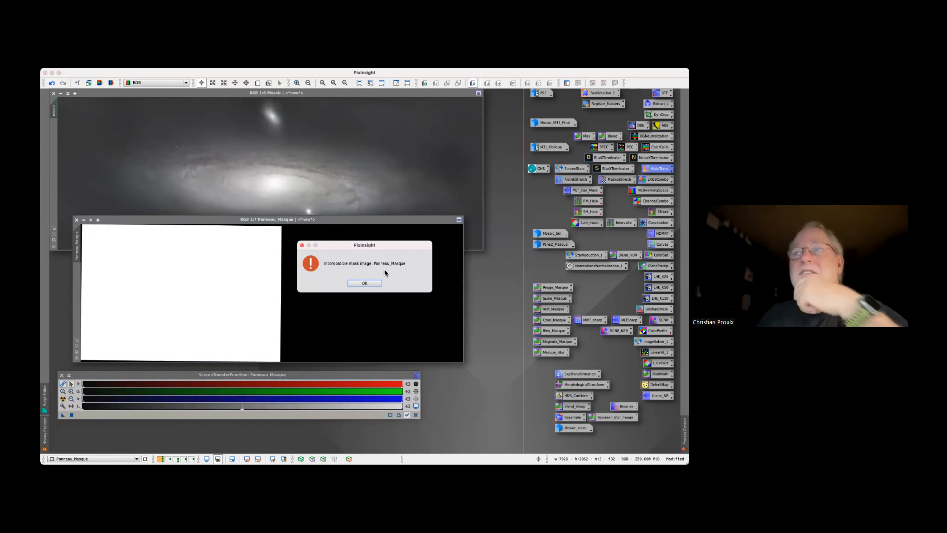
click(359, 283)
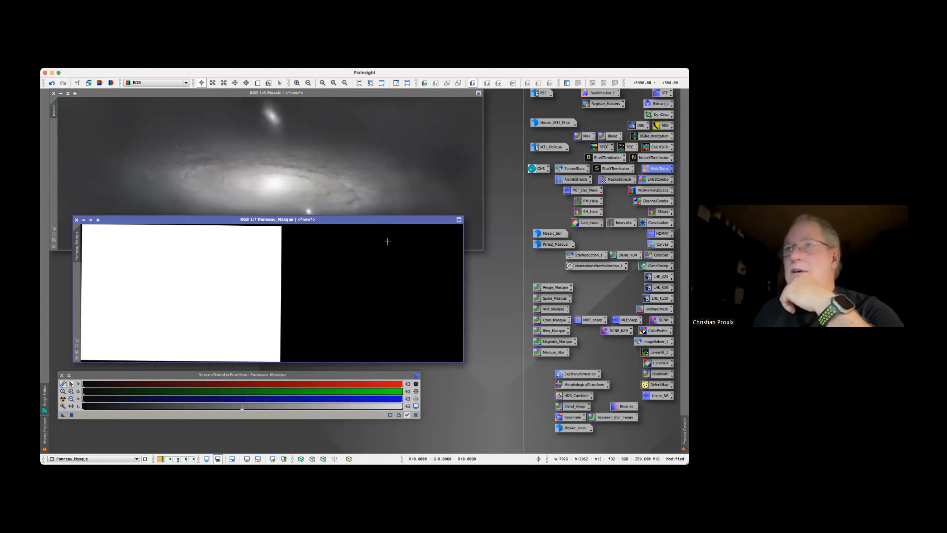
click(355, 172)
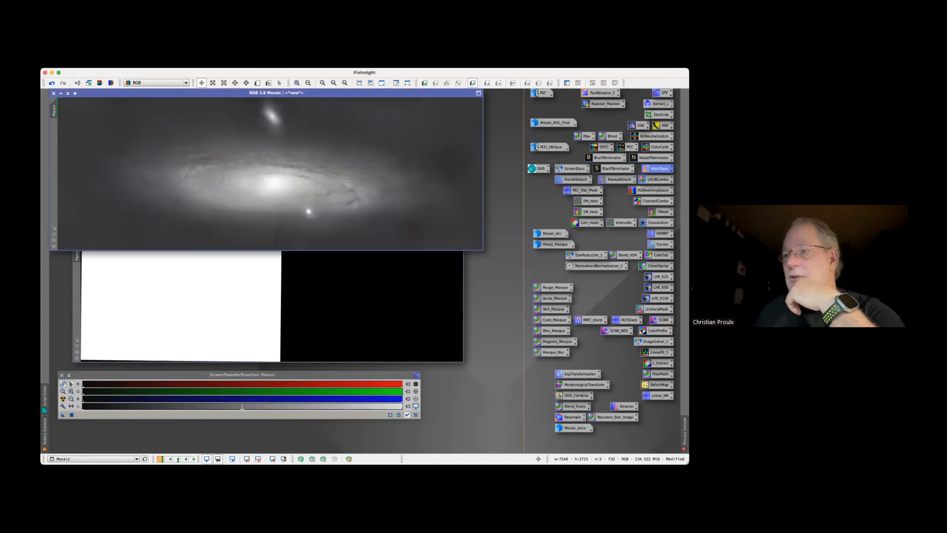
right_click(138, 184)
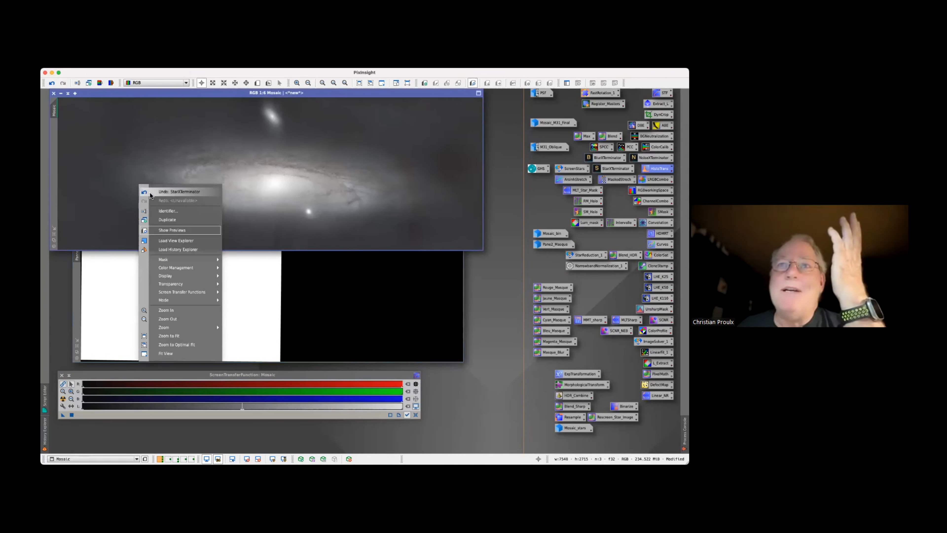
click(179, 250)
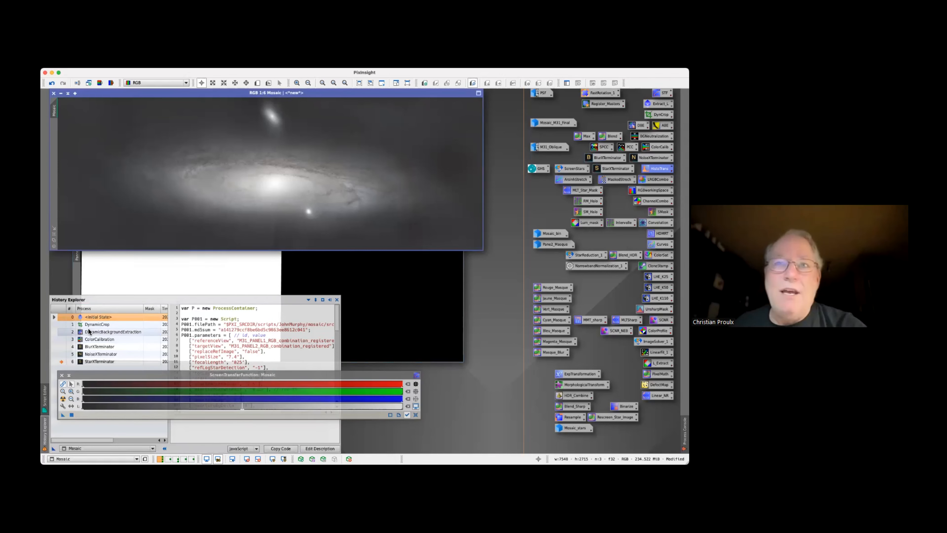
drag(97, 326, 152, 275)
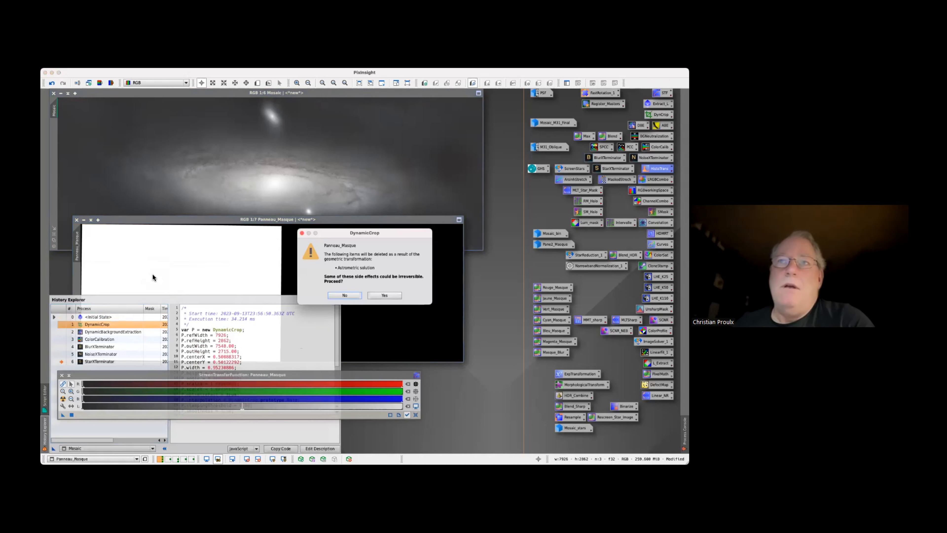
click(383, 296)
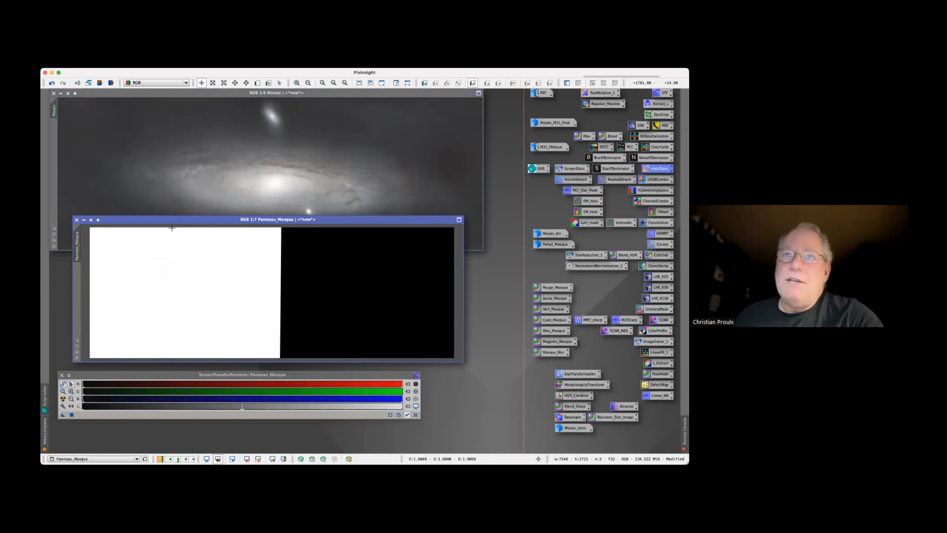
Apply the cropped Panneau_Masque as a mask on the Mosaic image, iconize it, and place its icon beside Mosaic_stars
click(77, 345)
drag(77, 246, 56, 206)
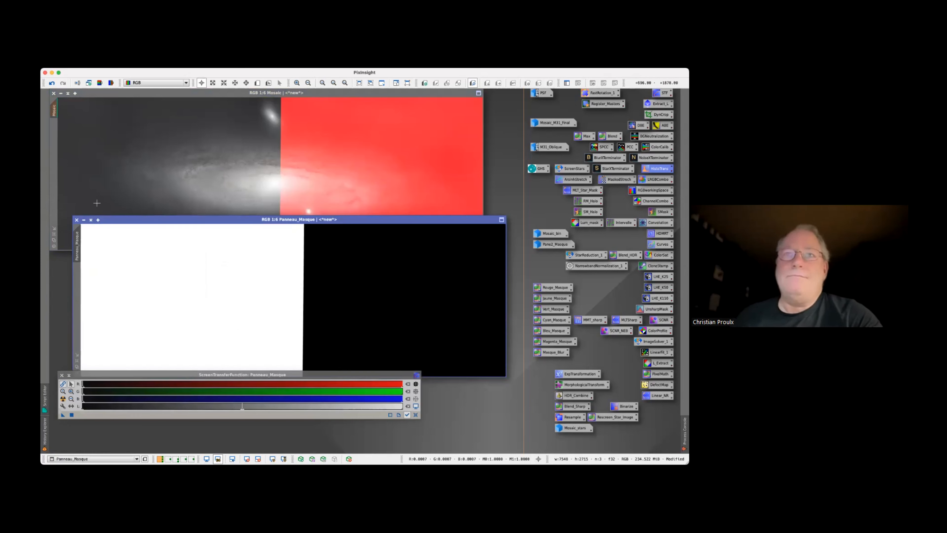
click(84, 221)
drag(317, 301, 625, 429)
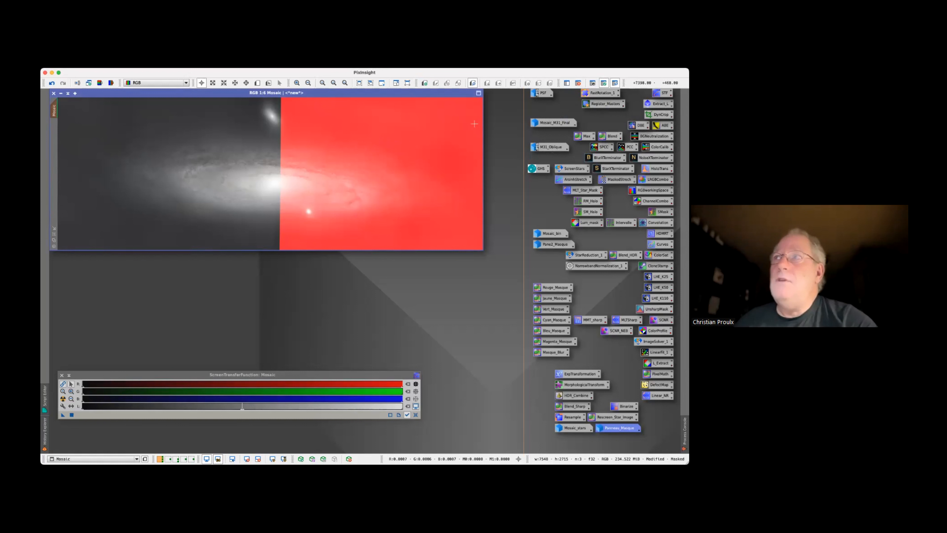
Invert Mosaic's mask, restore its original polarity, and hide the red mask overlay
click(593, 83)
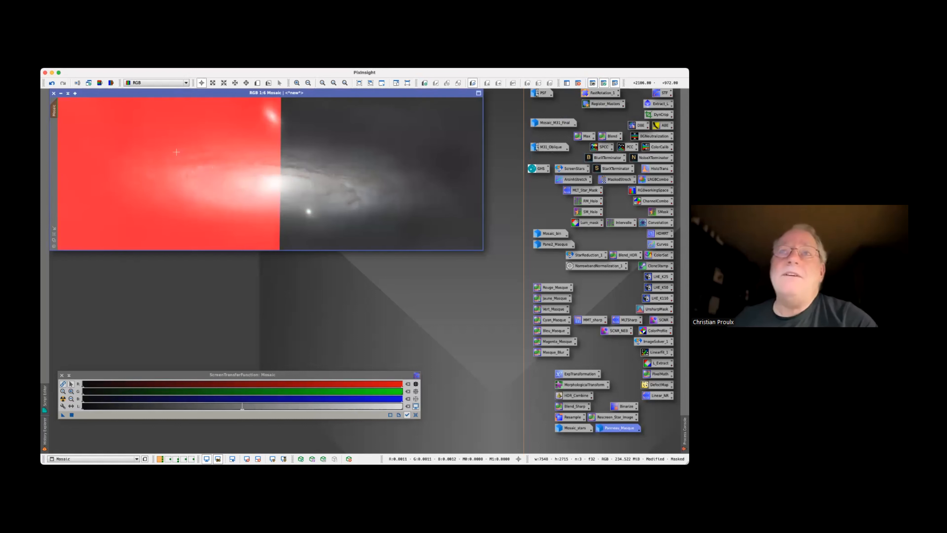
click(592, 83)
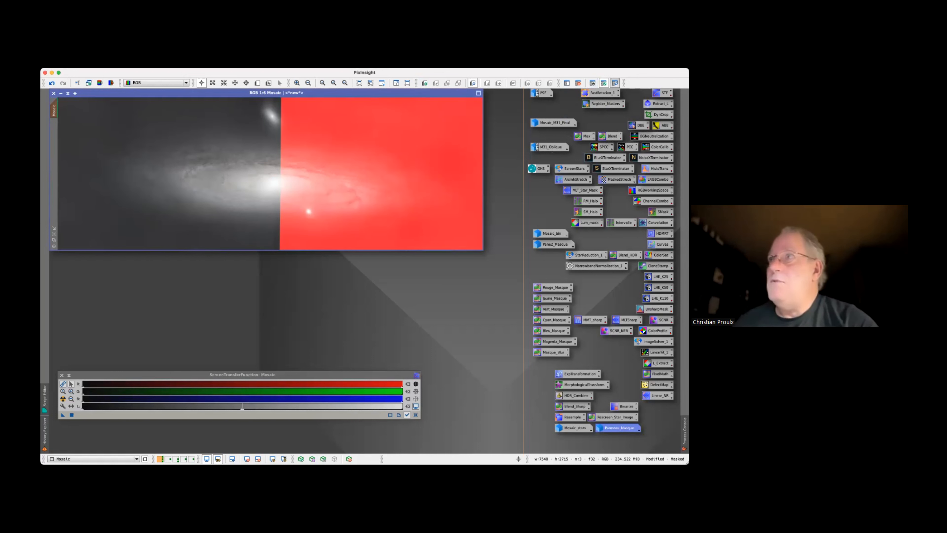
click(614, 83)
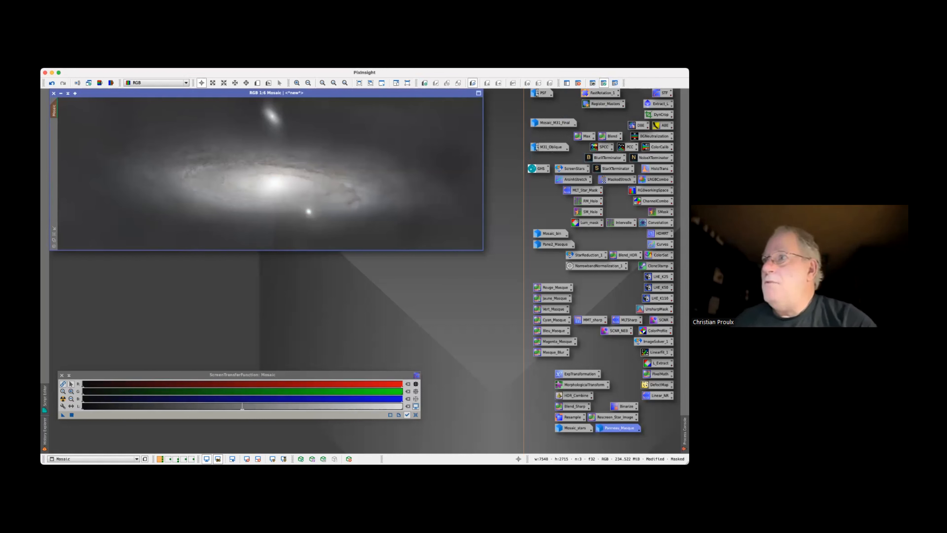
Open CurvesTransformation with a real-time preview of Mosaic, reset the existing curve, and select the RGB/K channel
double_click(659, 244)
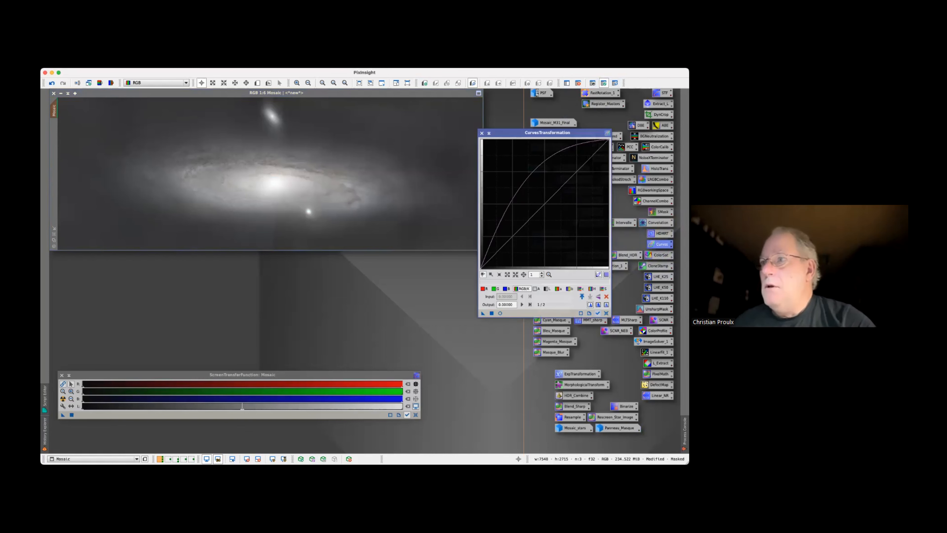
click(500, 314)
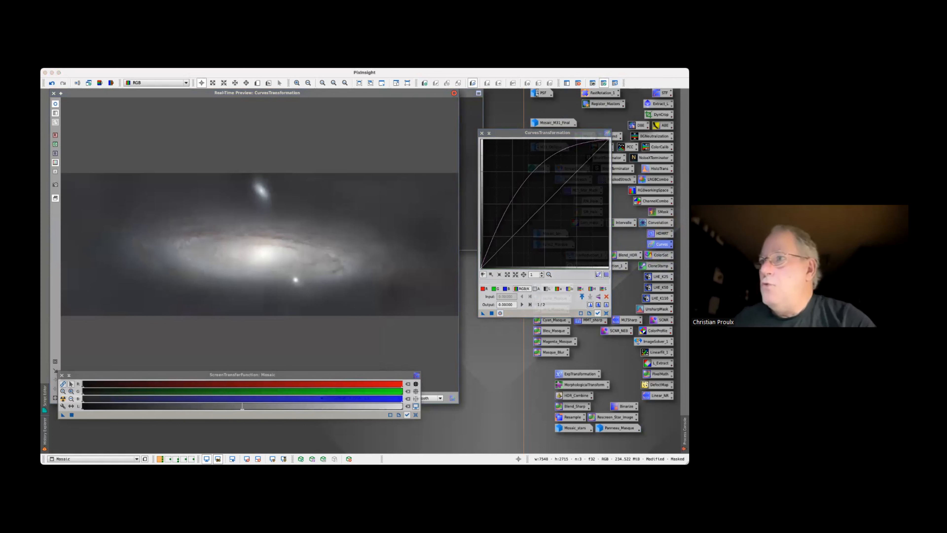
click(493, 237)
click(606, 296)
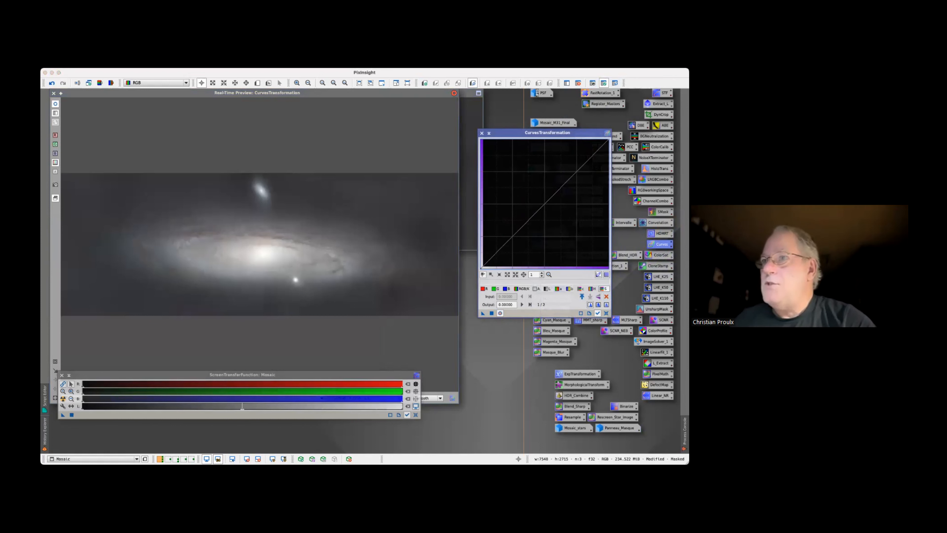
click(522, 288)
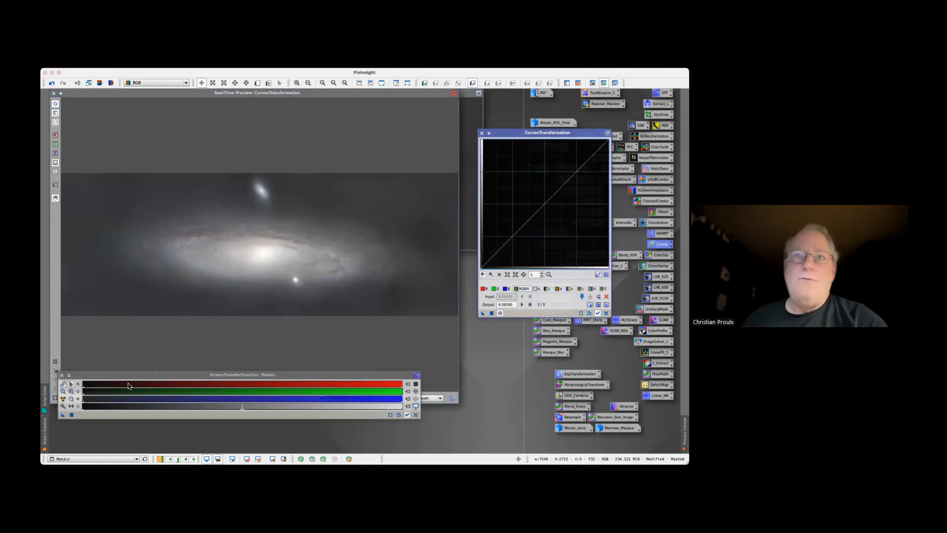
Raise the RGB/K curve's midpoint very slightly to an output of about 0.50, checking panel brightness on the central seam strip in the real-time preview
click(55, 361)
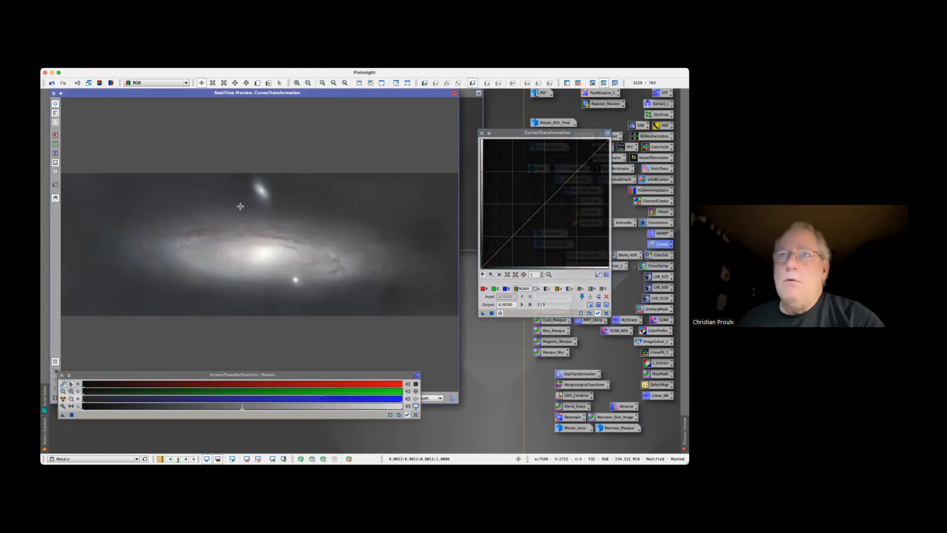
drag(247, 190, 289, 294)
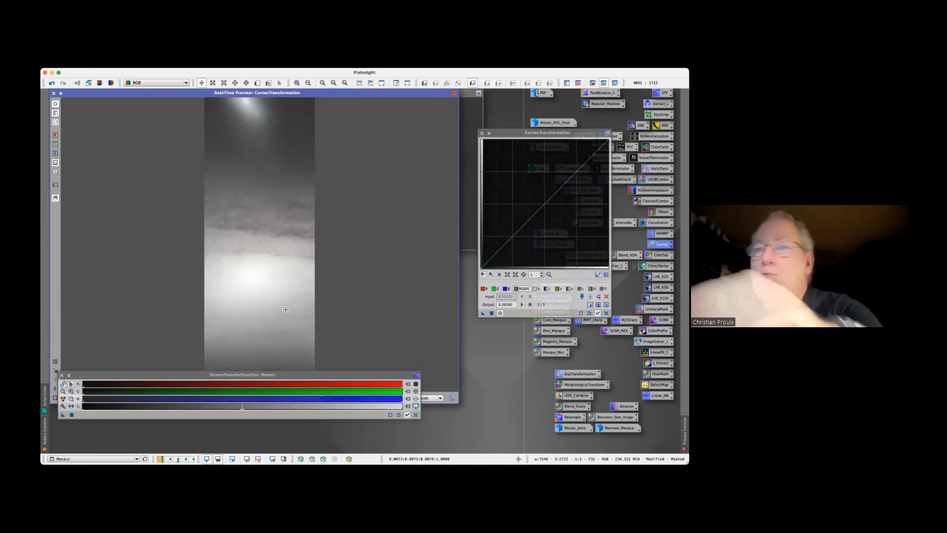
drag(296, 374, 296, 402)
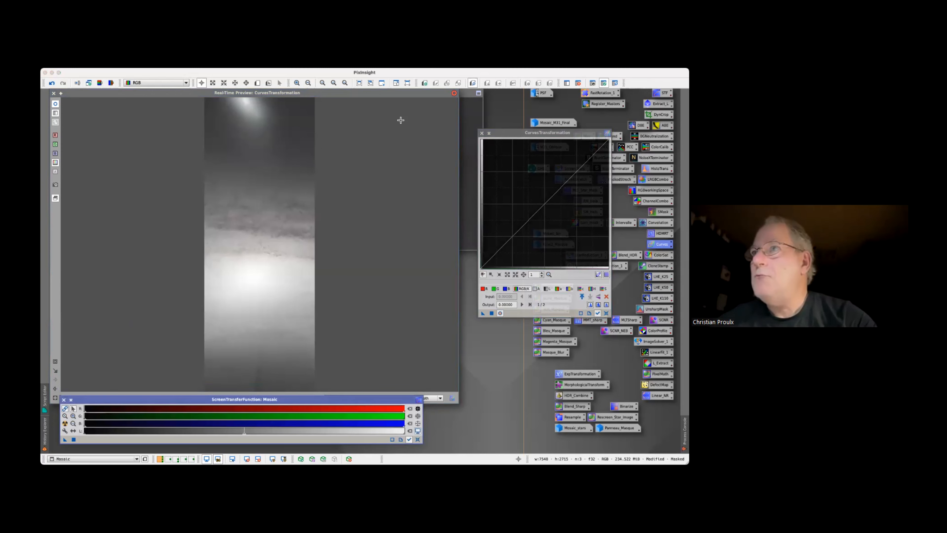
click(547, 133)
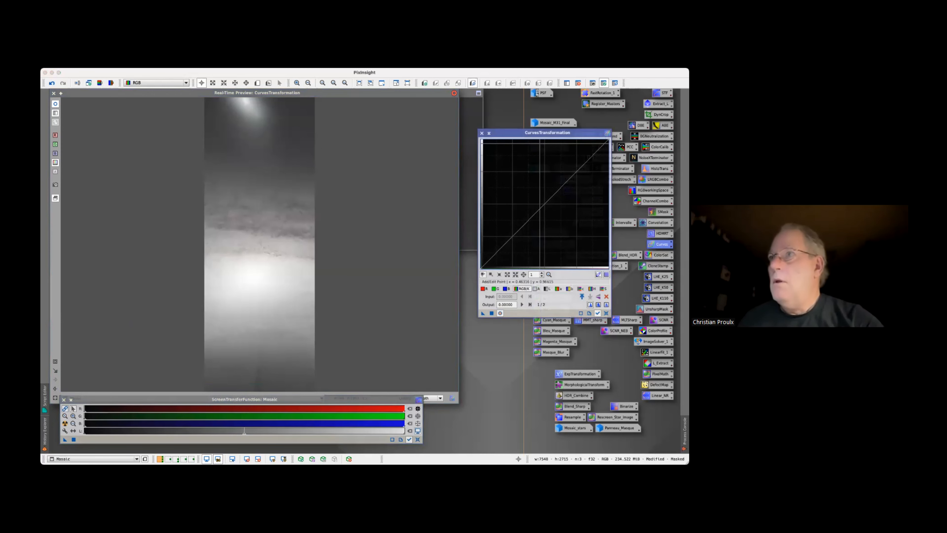
click(544, 207)
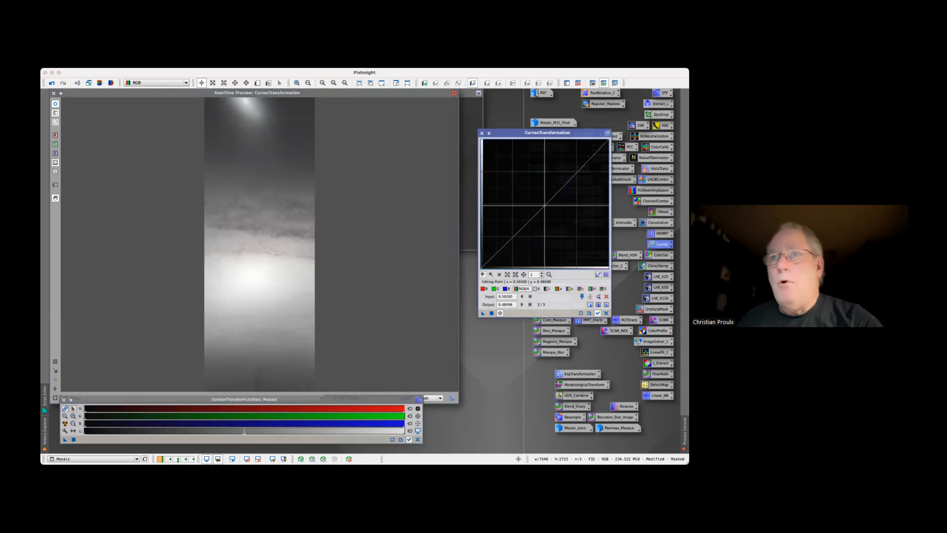
drag(544, 207, 544, 206)
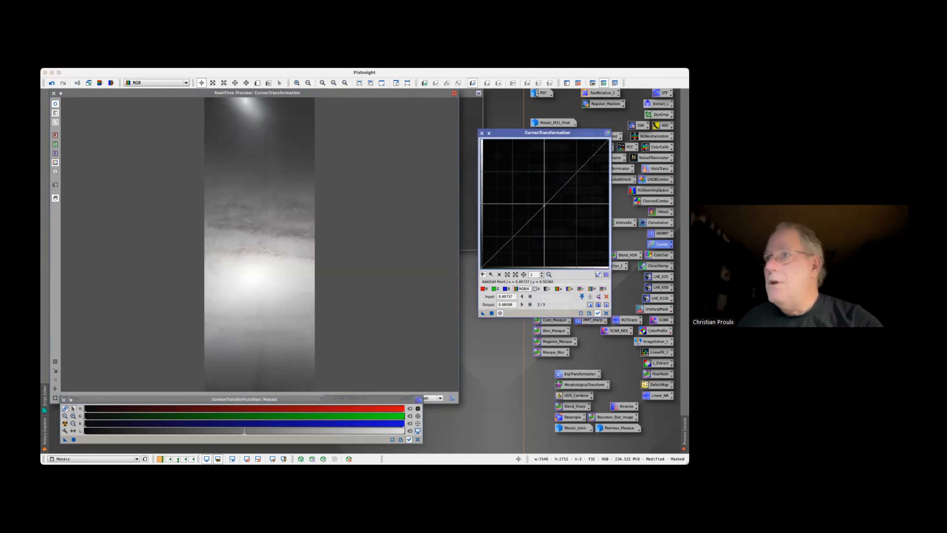
drag(544, 205, 545, 203)
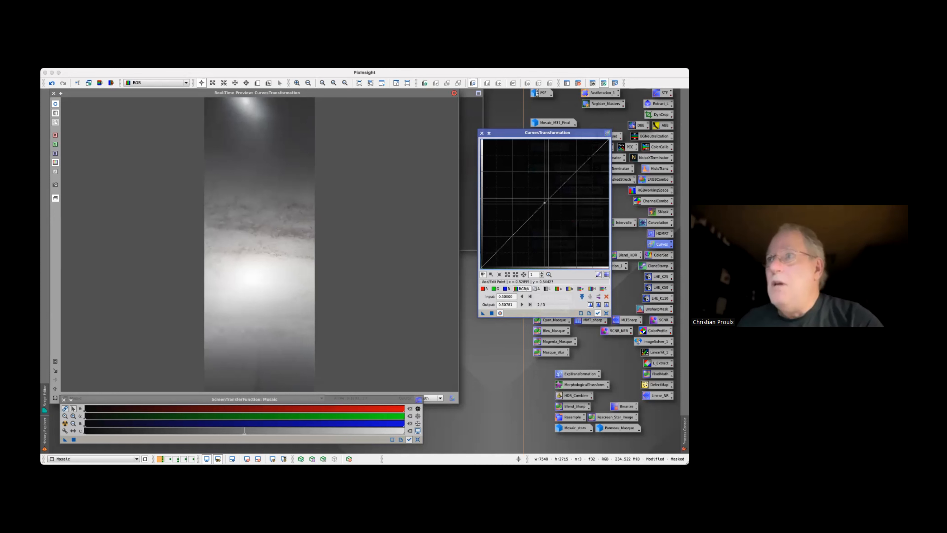
drag(544, 203, 545, 204)
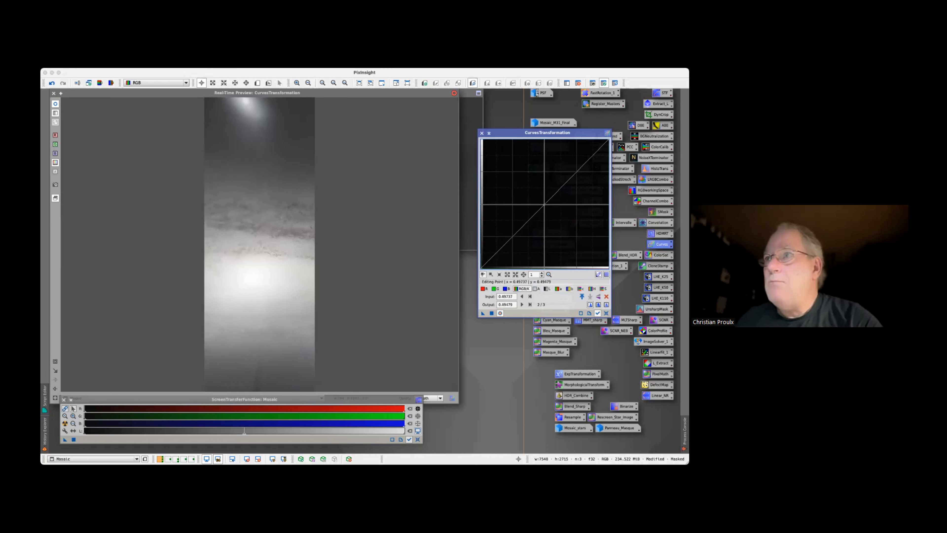
scroll(540, 203, up, 3)
scroll(536, 203, up, 1)
drag(531, 176, 532, 172)
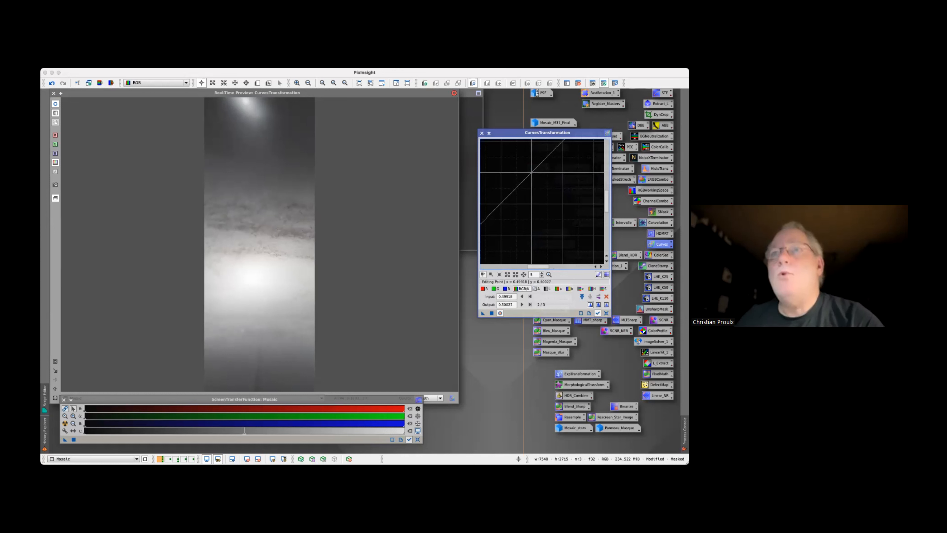
Apply the curve to Mosaic, close CurvesTransformation and its real-time preview, and remove the mask from the image
click(492, 313)
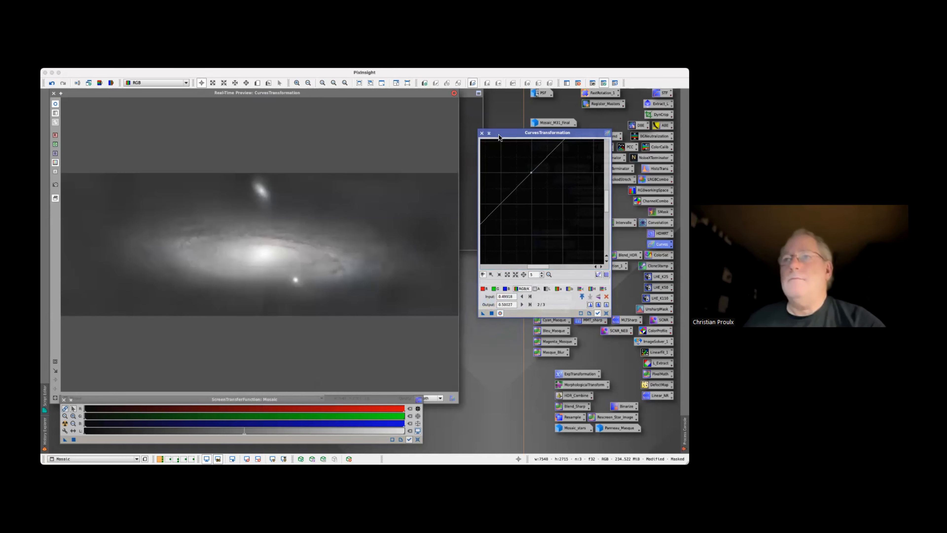
click(482, 133)
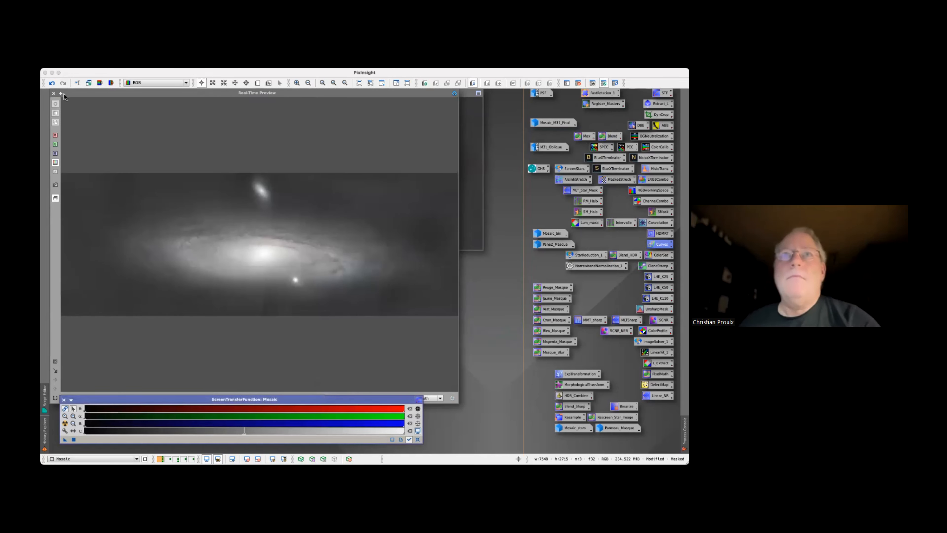
click(54, 94)
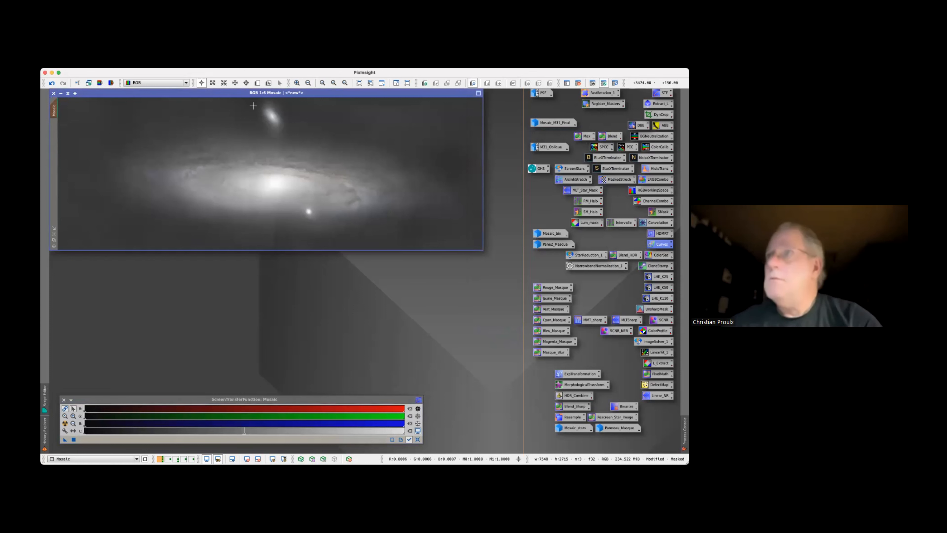
click(577, 83)
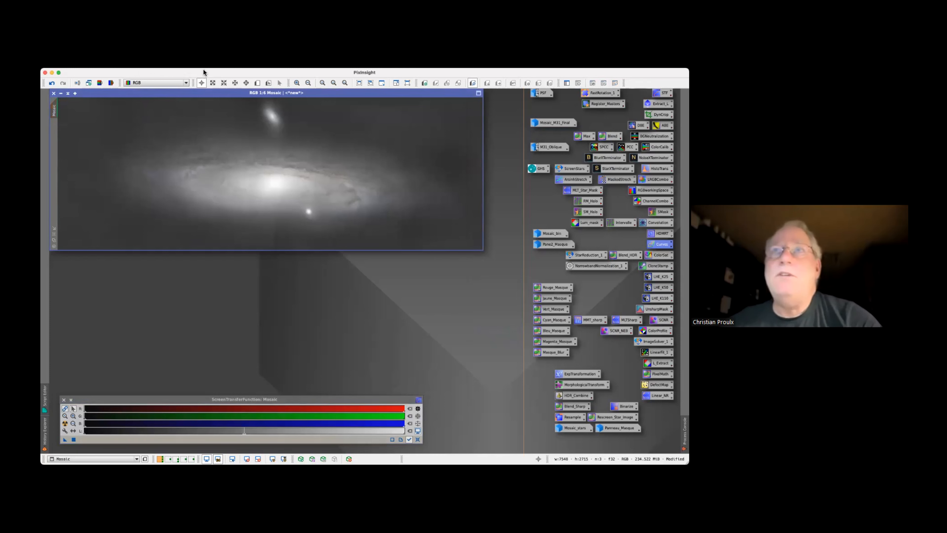
Open CloneStamp on the Mosaic image and set its brush to radius 50, softness 1.00 and opacity 0.70
click(182, 72)
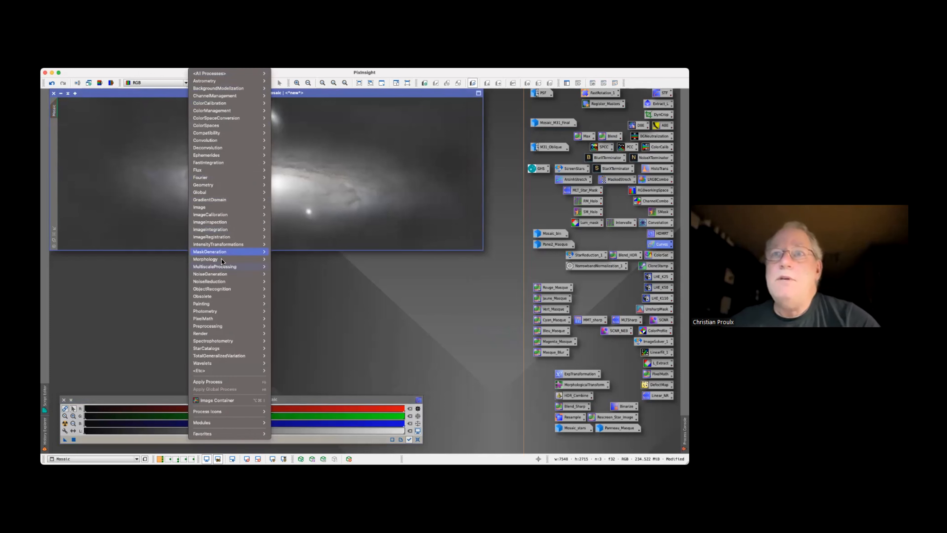
mouse_move(215, 308)
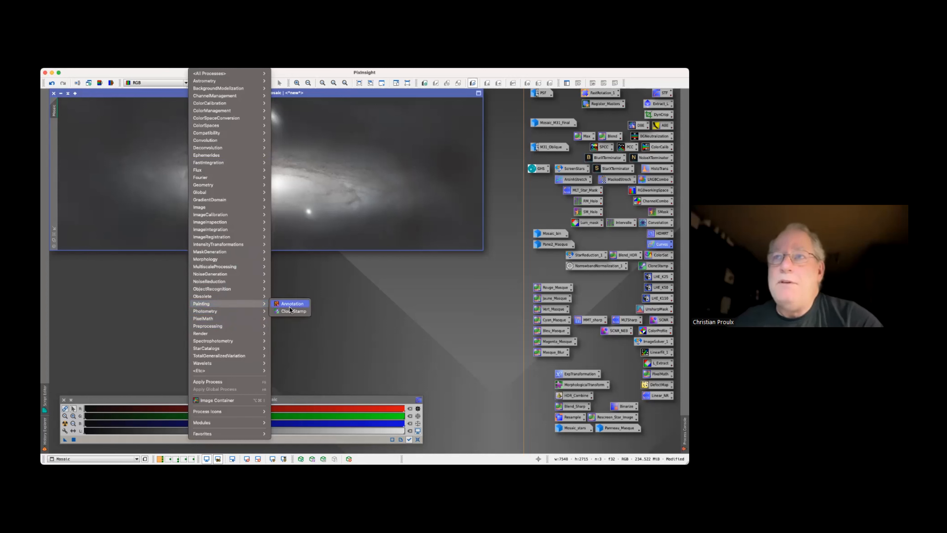
click(293, 311)
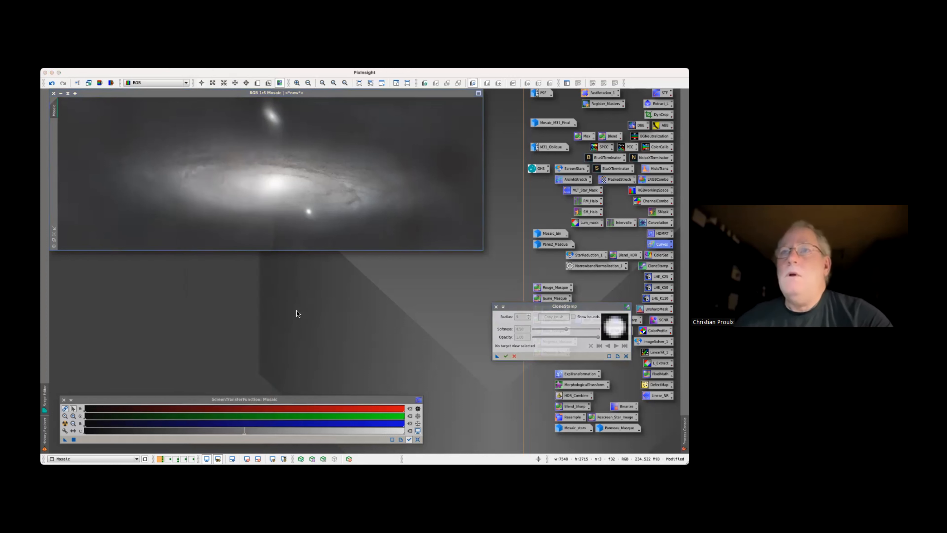
click(286, 211)
super+click(285, 211)
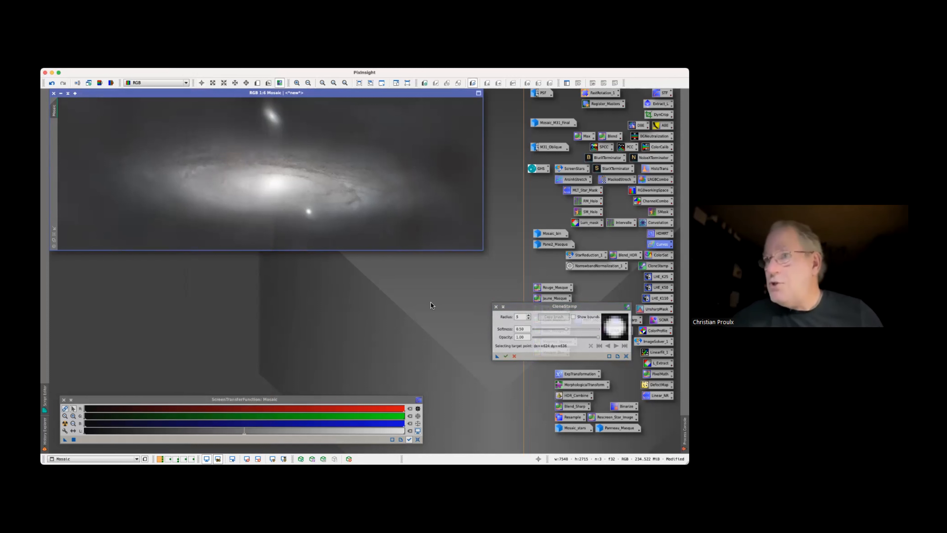
click(520, 318)
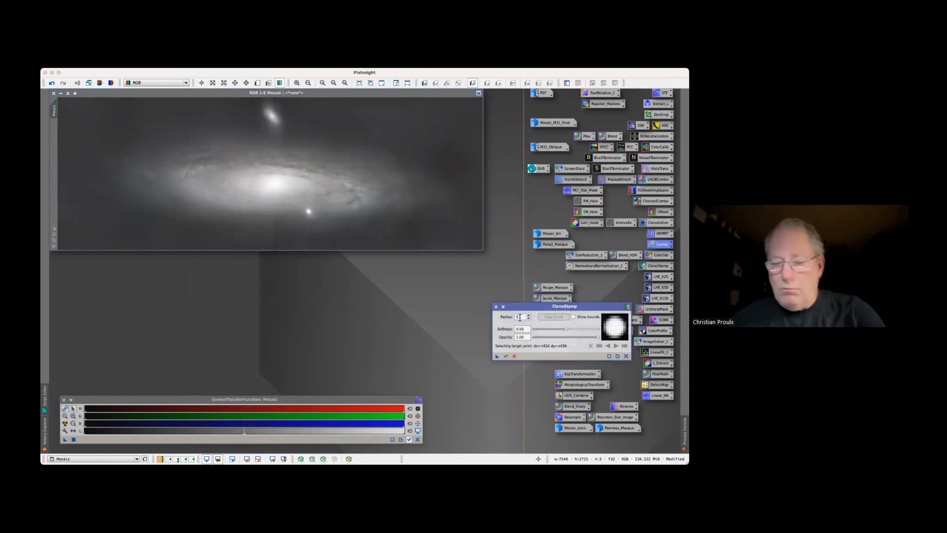
text(0)
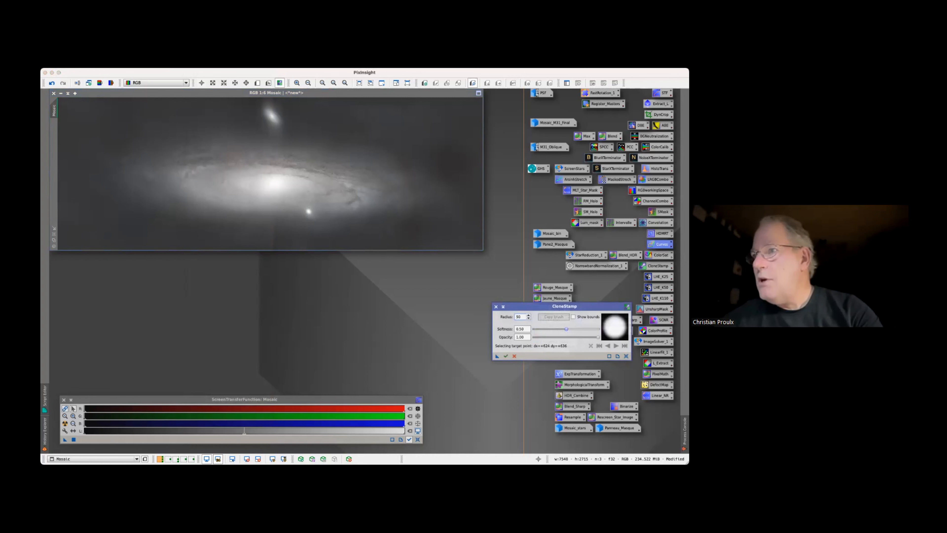
drag(566, 329, 598, 329)
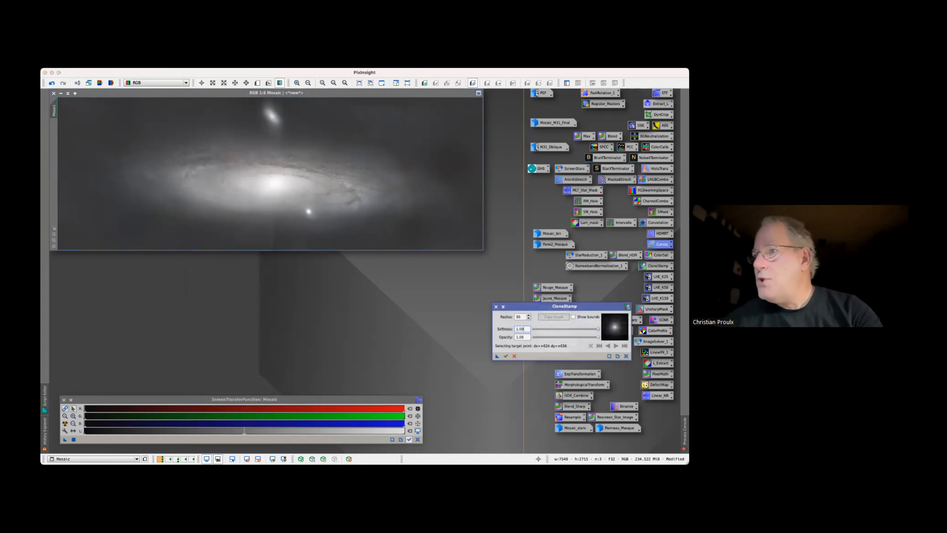
key(Tab)
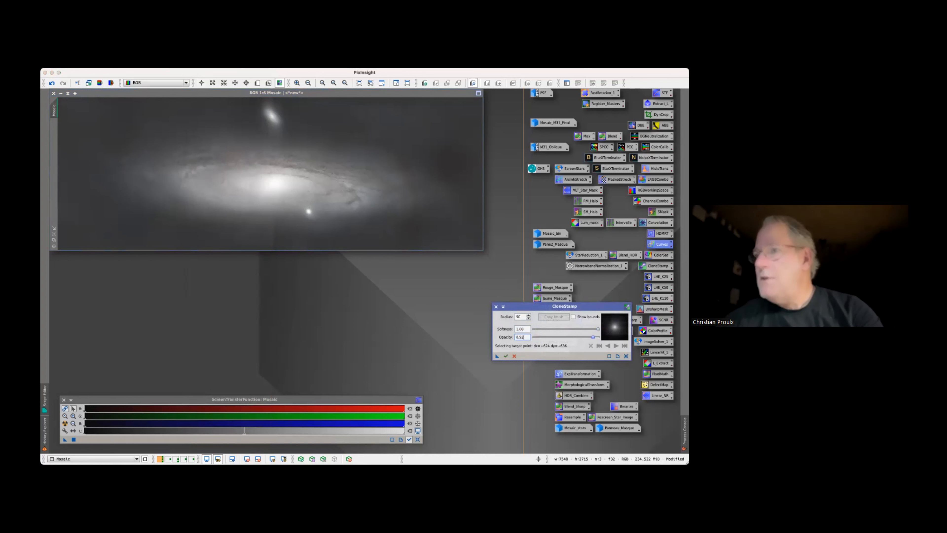
drag(591, 337, 582, 338)
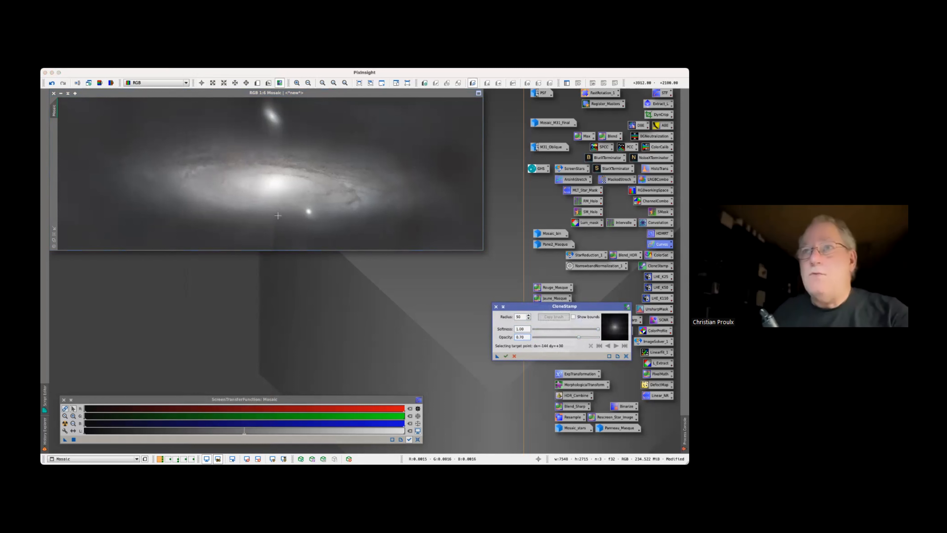
Clone neighbouring background over the remaining vertical seam below the galaxy core, apply the retouching, and close CloneStamp
scroll(277, 213, up, 2)
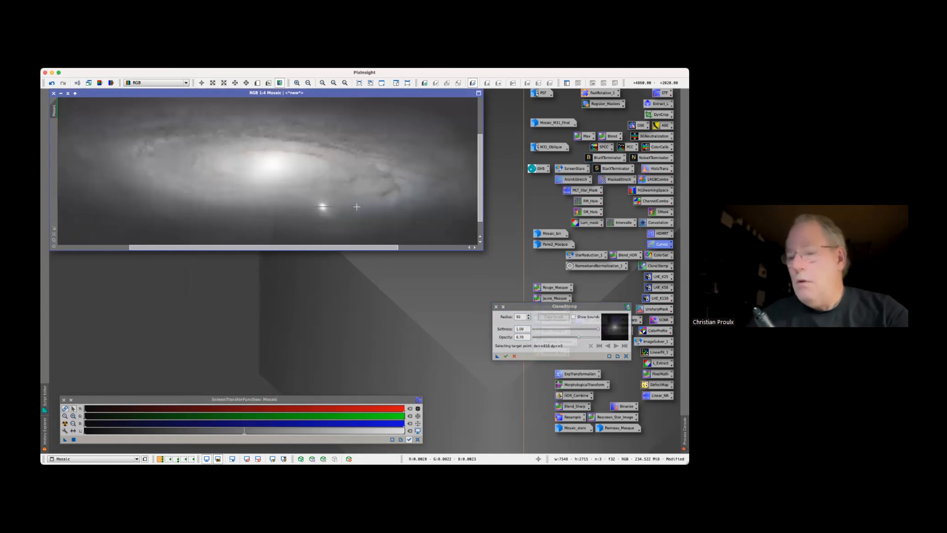
scroll(361, 198, up, 3)
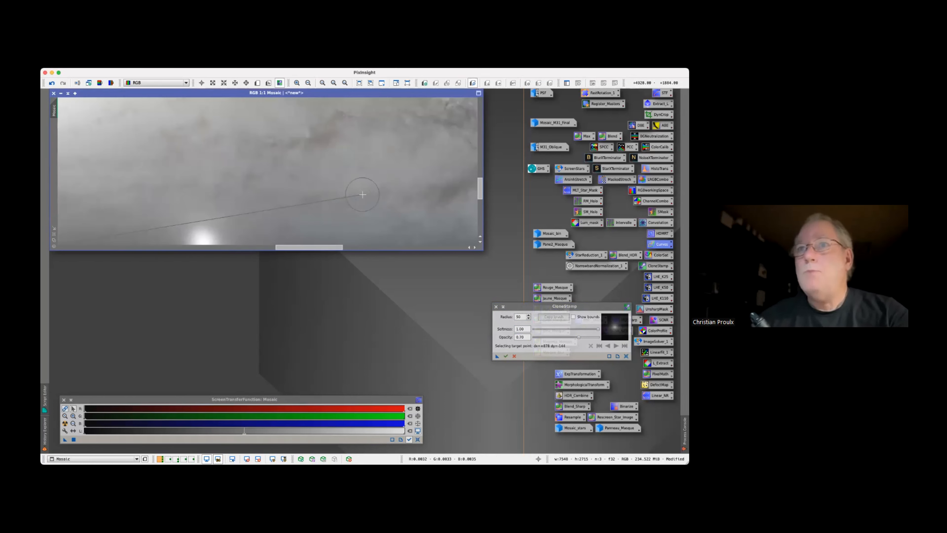
scroll(362, 194, down, 1)
scroll(362, 195, down, 1)
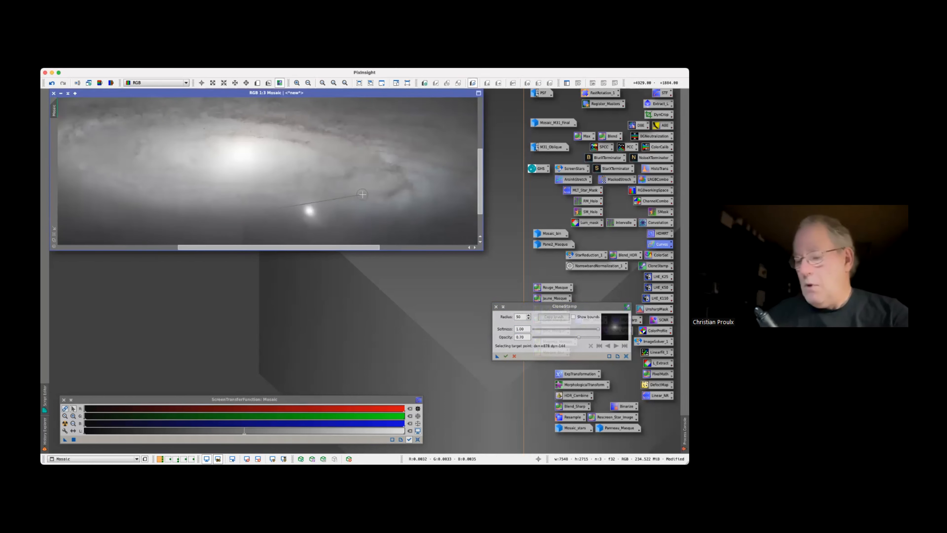
scroll(478, 192, down, 3)
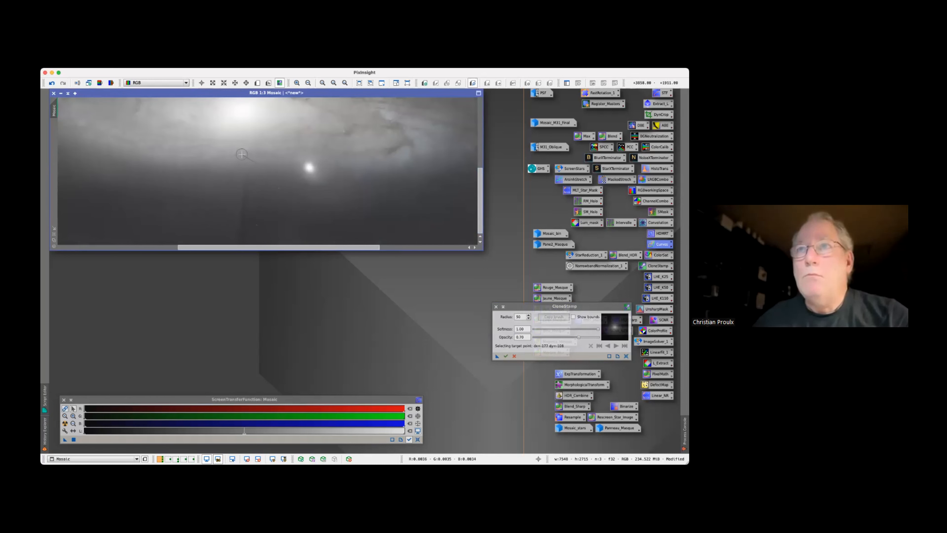
click(253, 168)
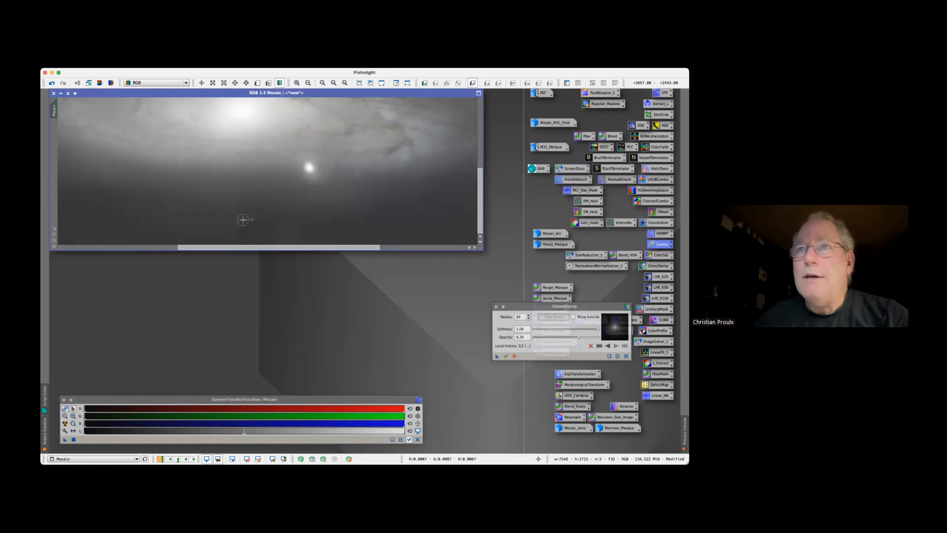
mouse_move(244, 237)
mouse_down()
mouse_move(254, 238)
mouse_move(245, 239)
mouse_move(248, 181)
mouse_move(249, 206)
mouse_up()
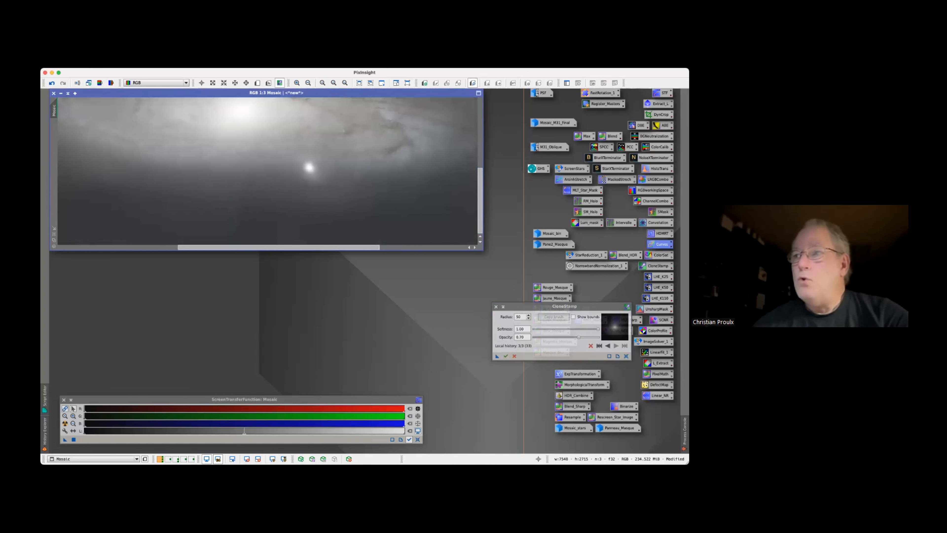
click(506, 356)
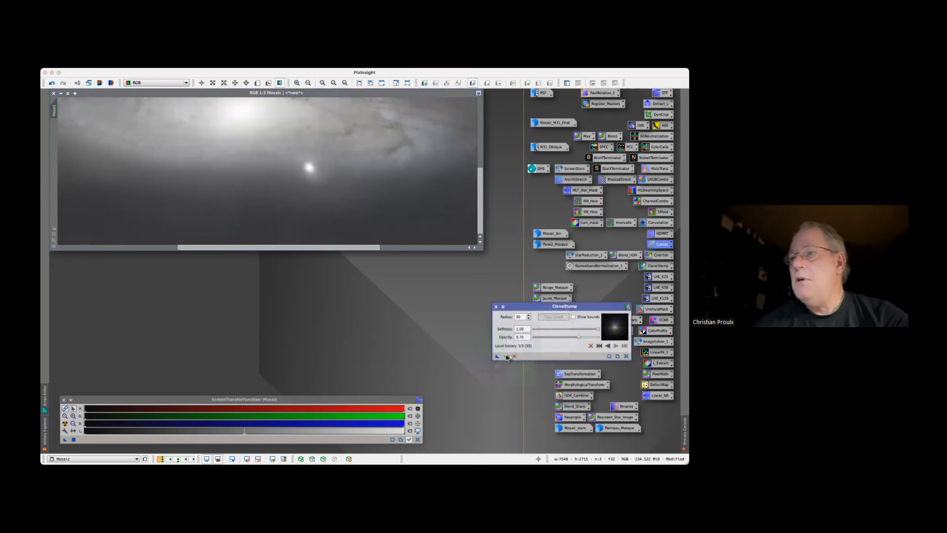
click(496, 306)
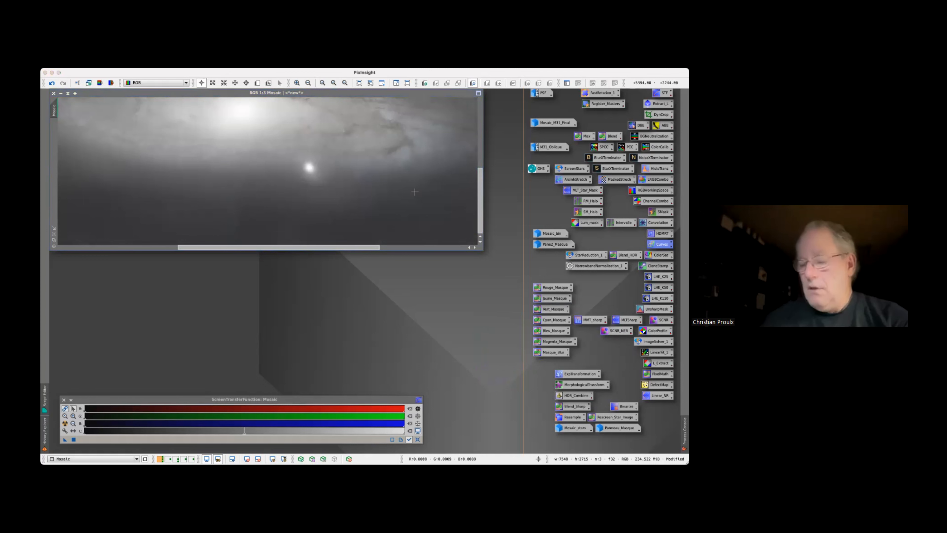
Duplicate the Mosaic image, place the clone partly over the original, and create a full-frame preview of the clone
scroll(394, 197, down, 3)
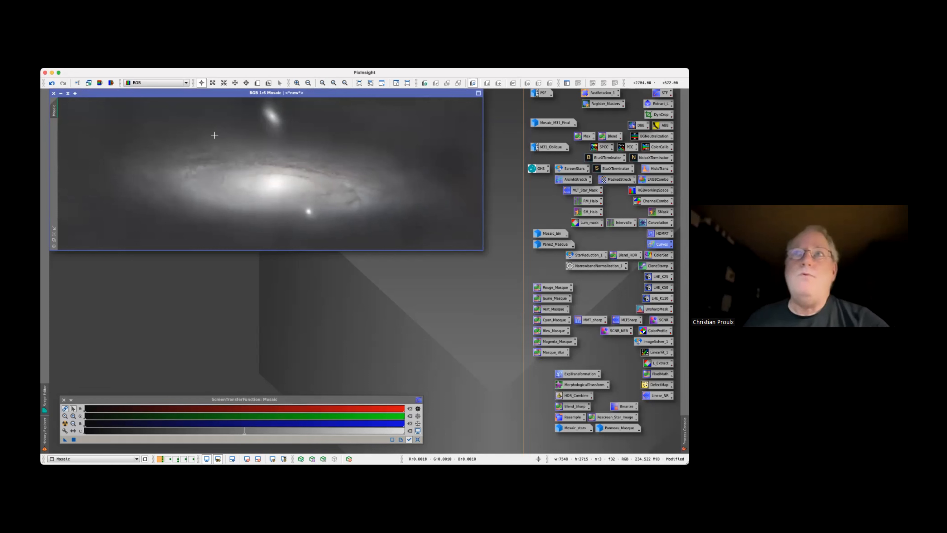
drag(54, 108, 89, 278)
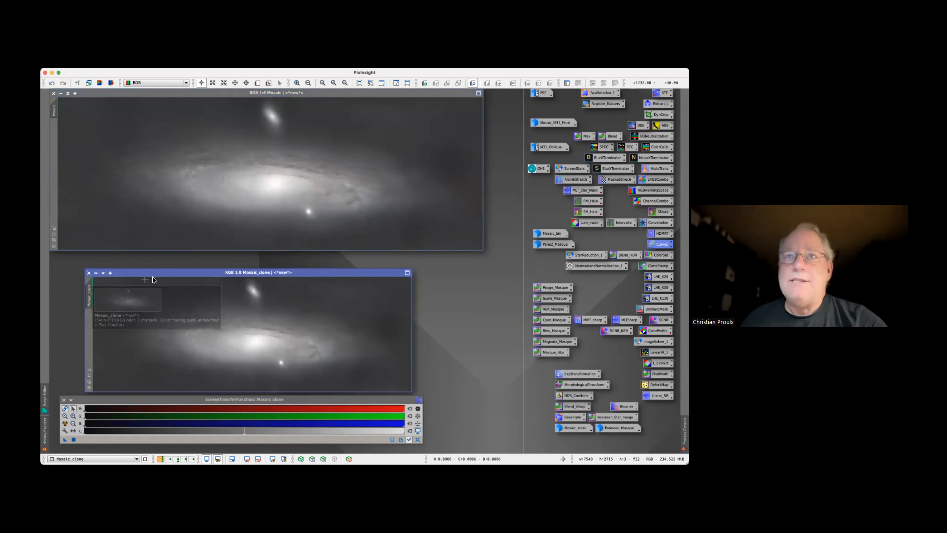
drag(153, 276, 156, 183)
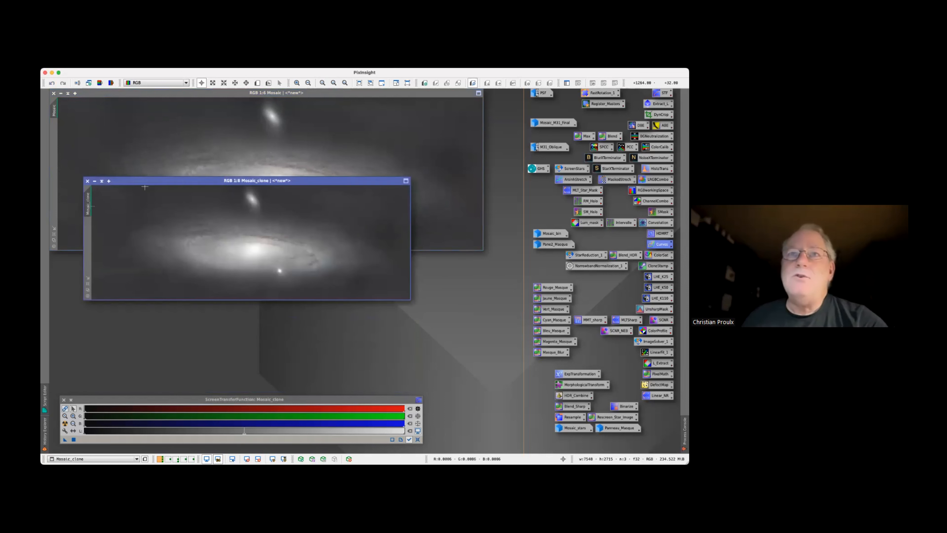
drag(90, 207, 88, 235)
scroll(201, 264, down, 6)
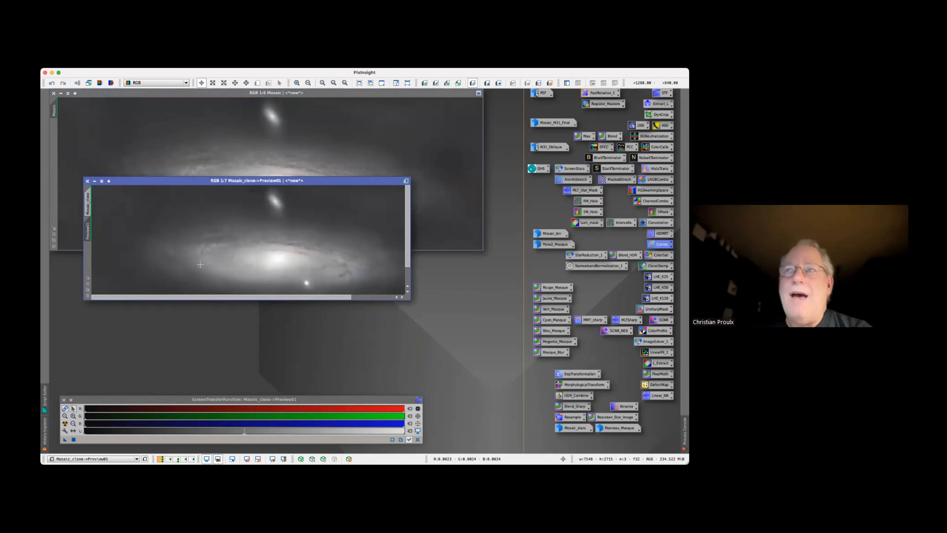
scroll(200, 264, down, 2)
scroll(200, 264, up, 1)
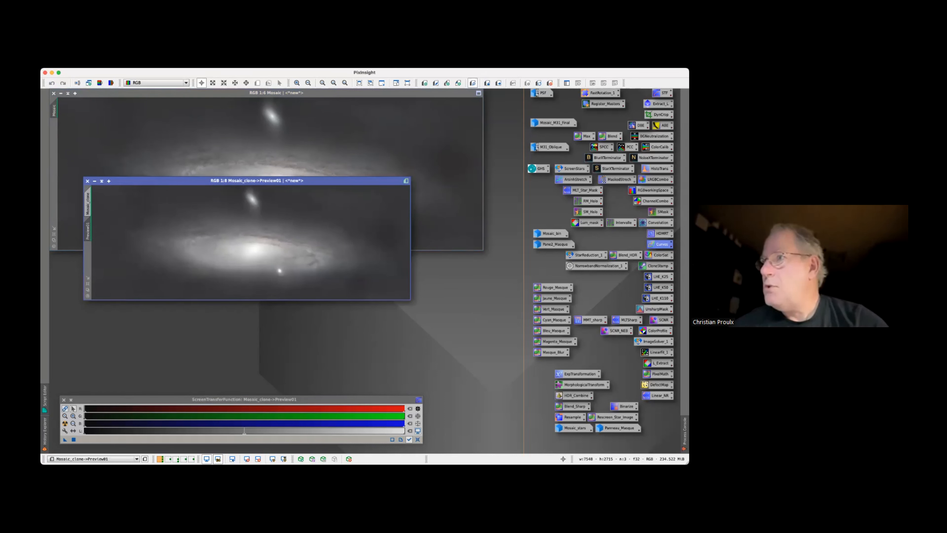
Open HDRMultiscaleTransform, keep it applied to intensity, reduce the number of layers and test the transform on the Mosaic_clone preview
double_click(659, 233)
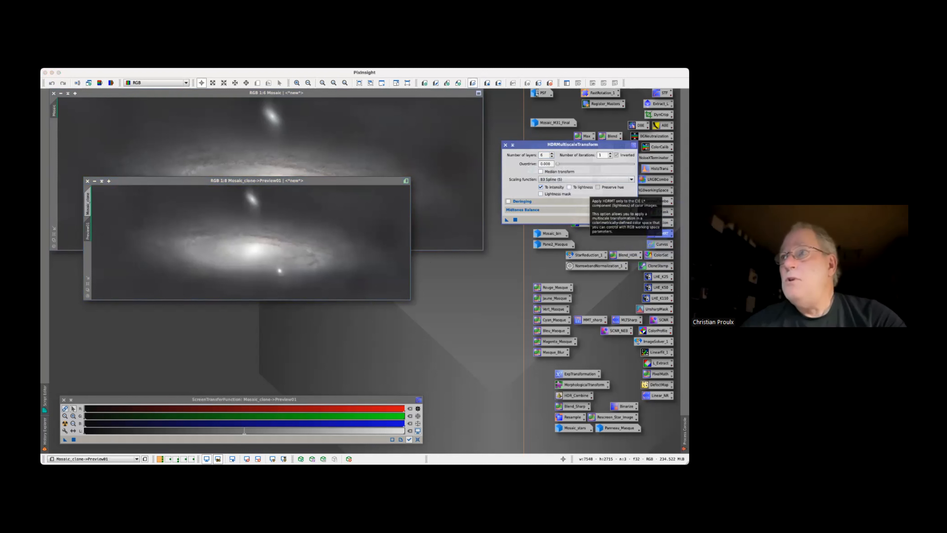
click(541, 187)
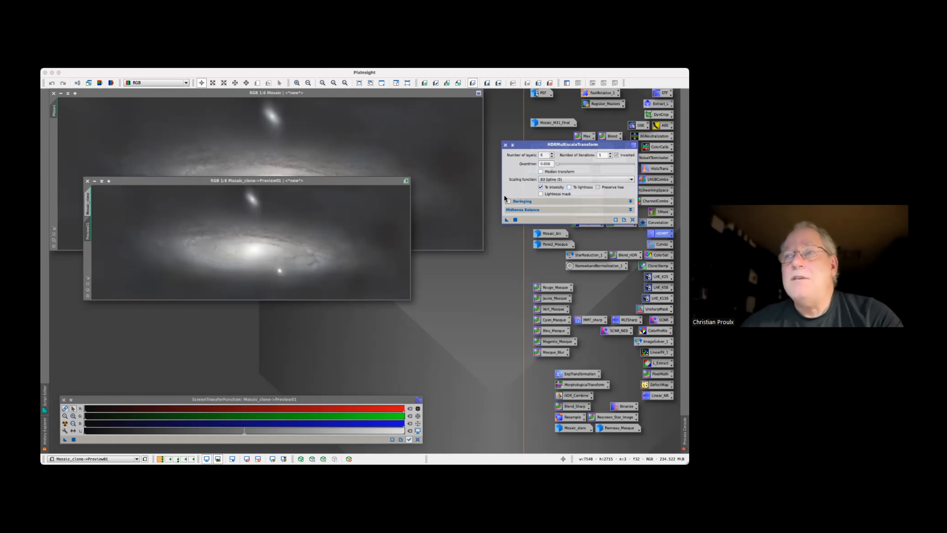
click(551, 157)
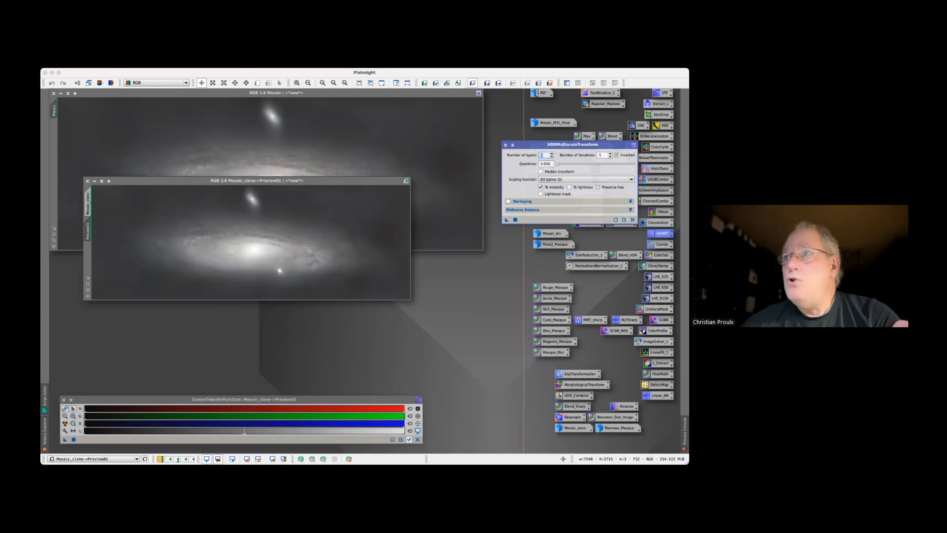
drag(507, 222, 306, 245)
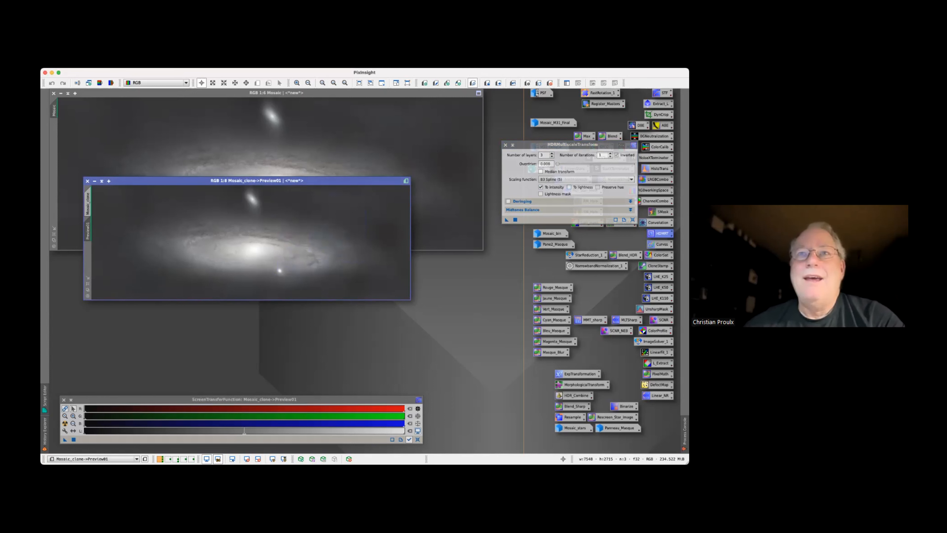
Compare the preview before and after the transform, and test HDRMultiscaleTransform on it with other layer counts
click(541, 155)
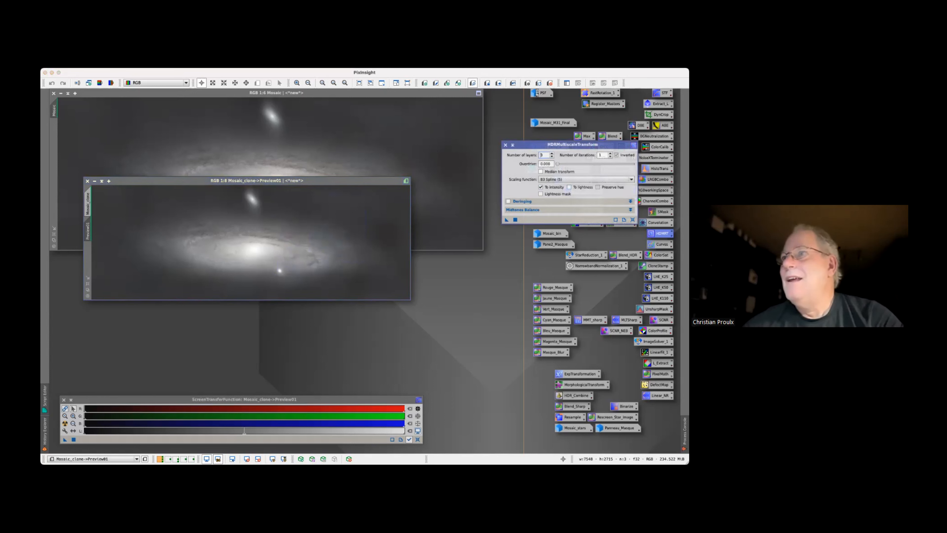
click(512, 84)
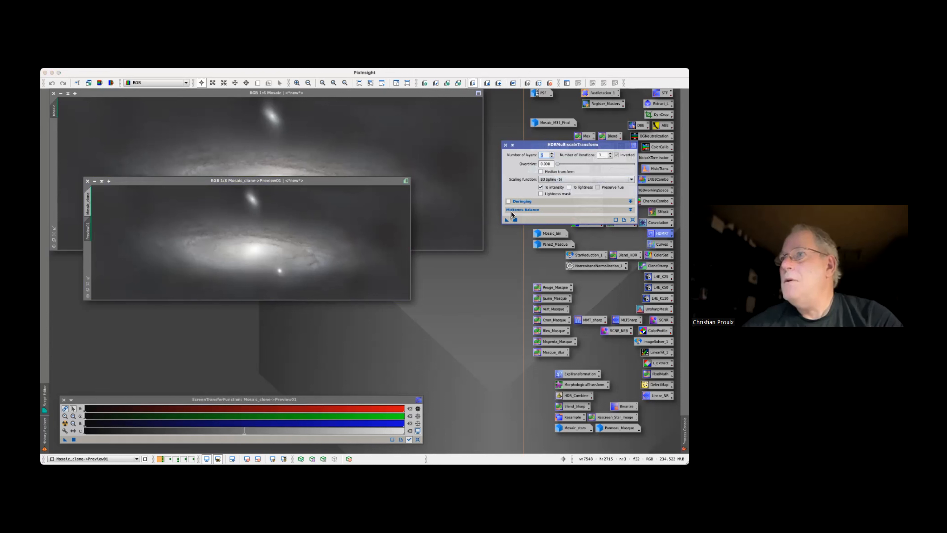
drag(507, 220, 281, 238)
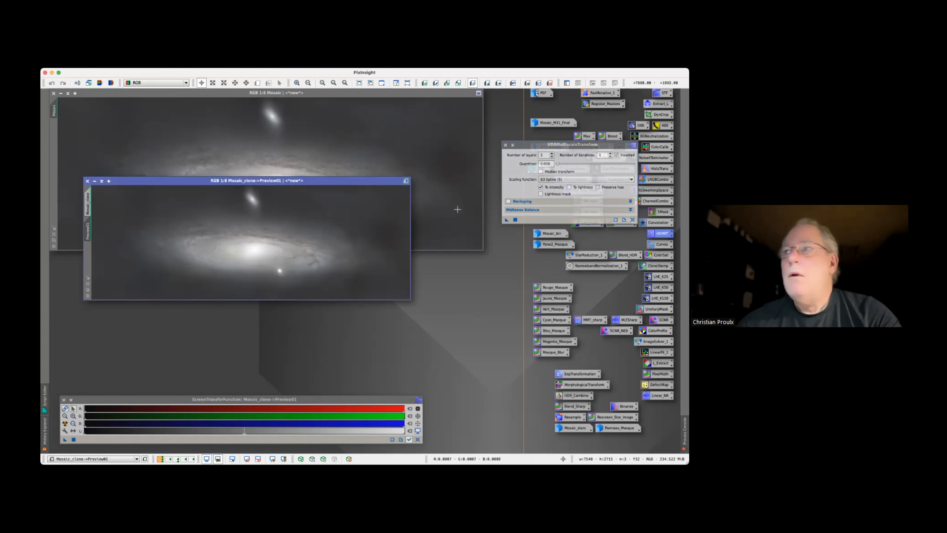
click(552, 154)
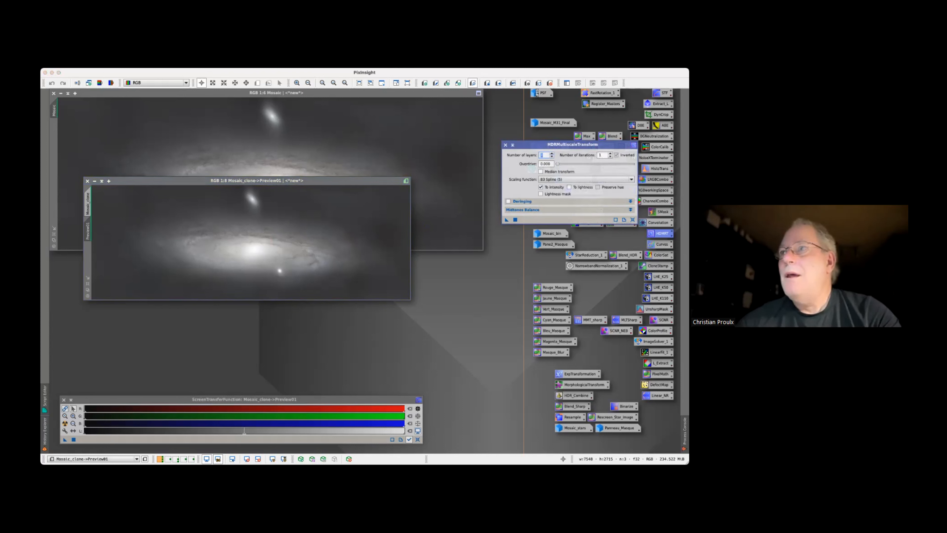
drag(507, 220, 353, 243)
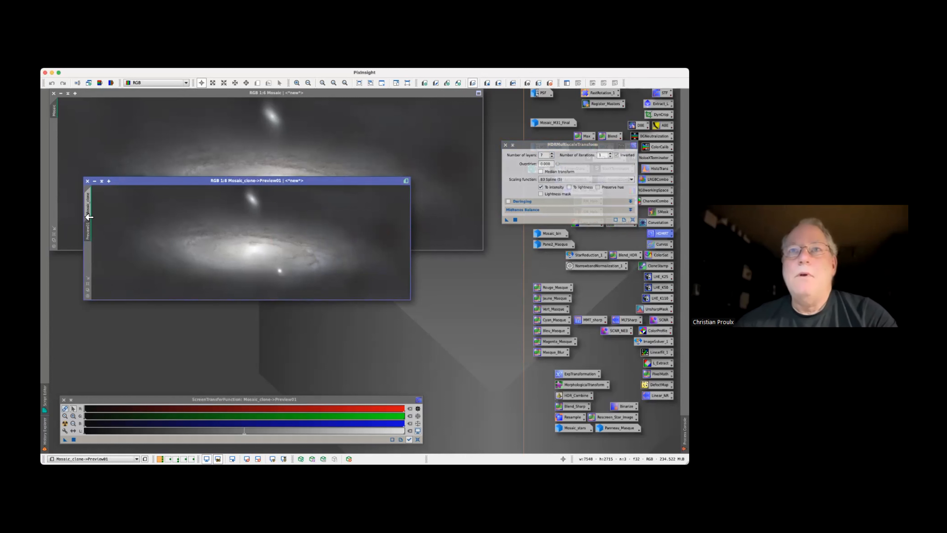
Test a lower layer count on the preview, and try HDRMultiscaleTransform with 8 layers
click(551, 157)
click(552, 156)
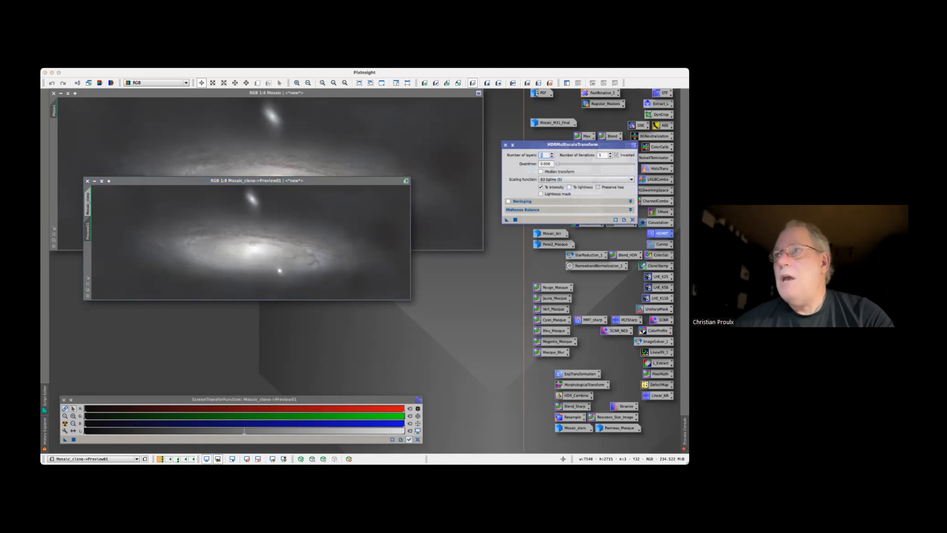
drag(507, 220, 312, 242)
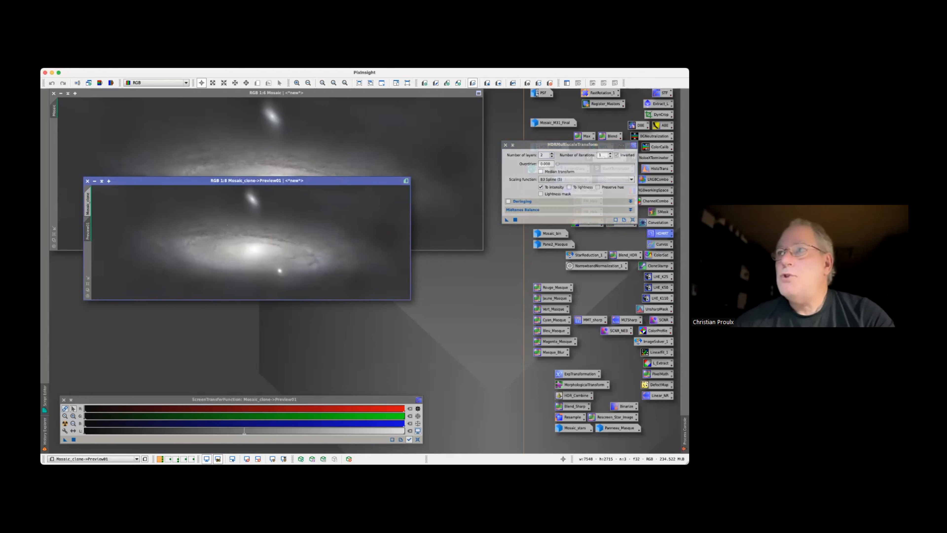
click(552, 153)
click(552, 153)
click(552, 154)
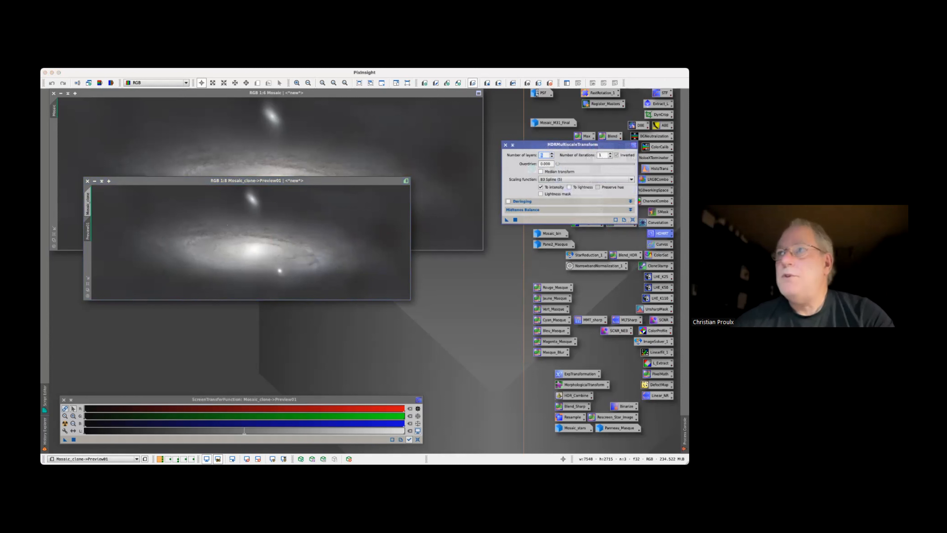
text(8)
click(312, 260)
drag(312, 260, 313, 261)
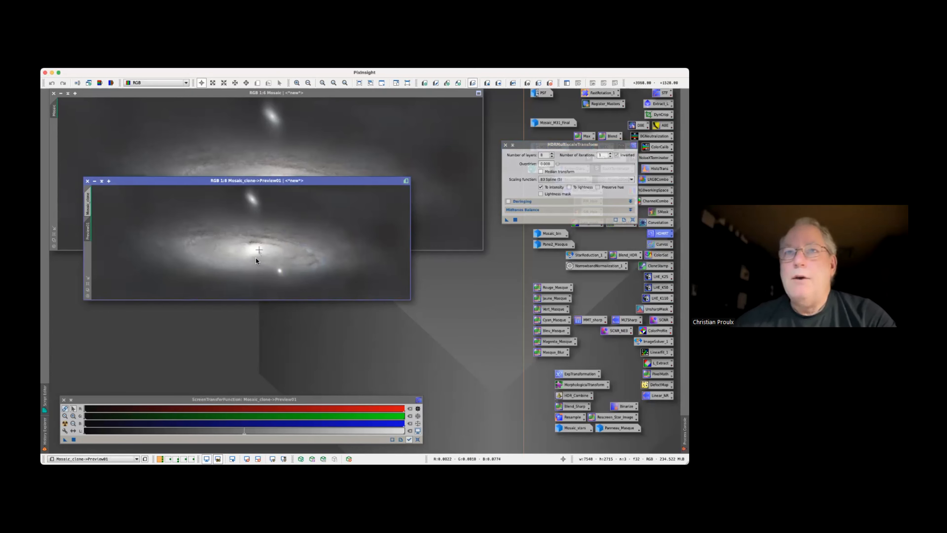
Enlarge the preview, try HDRMultiscaleTransform on it with 6 layers, and compare the image before and after
click(88, 285)
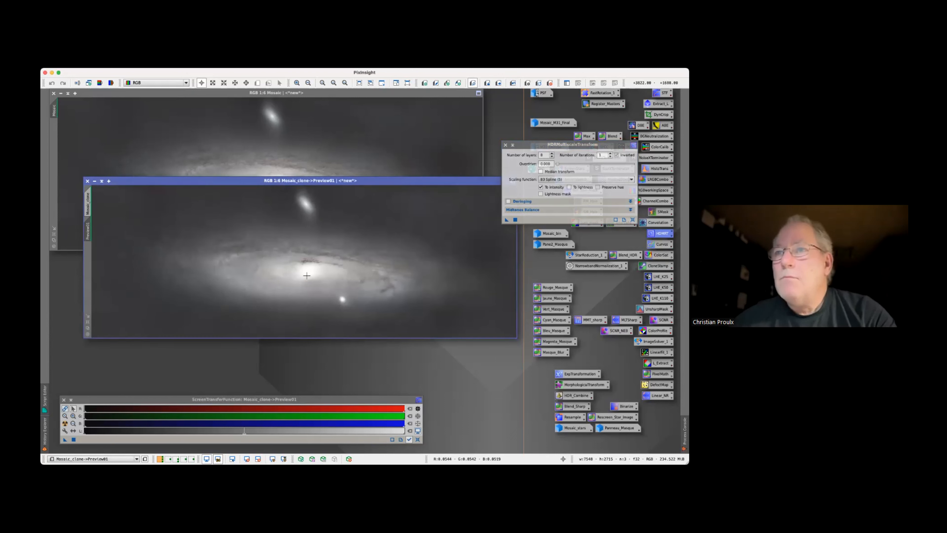
click(543, 155)
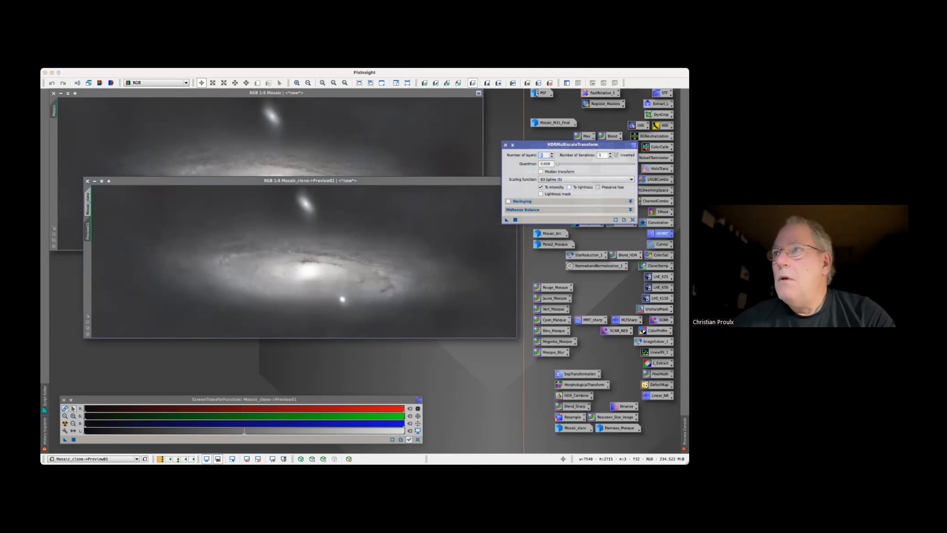
drag(506, 219, 352, 287)
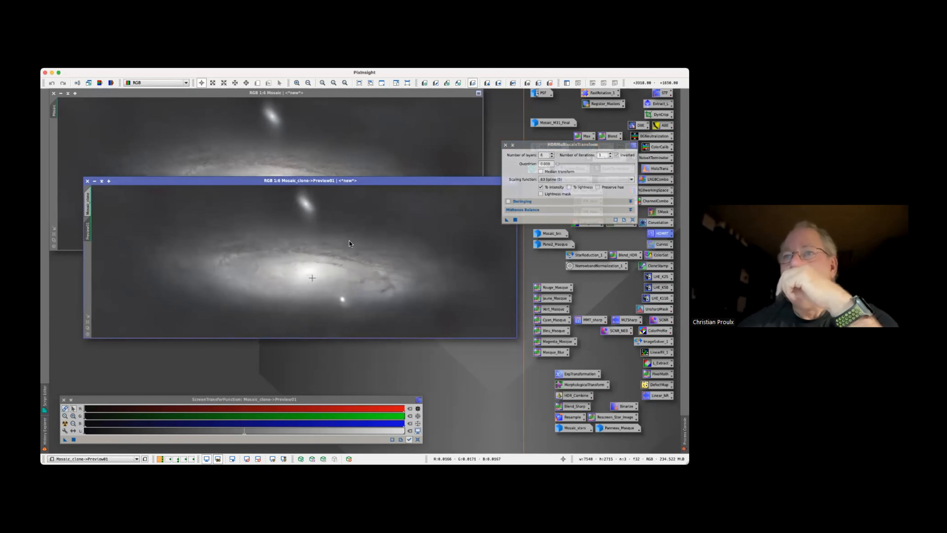
click(511, 84)
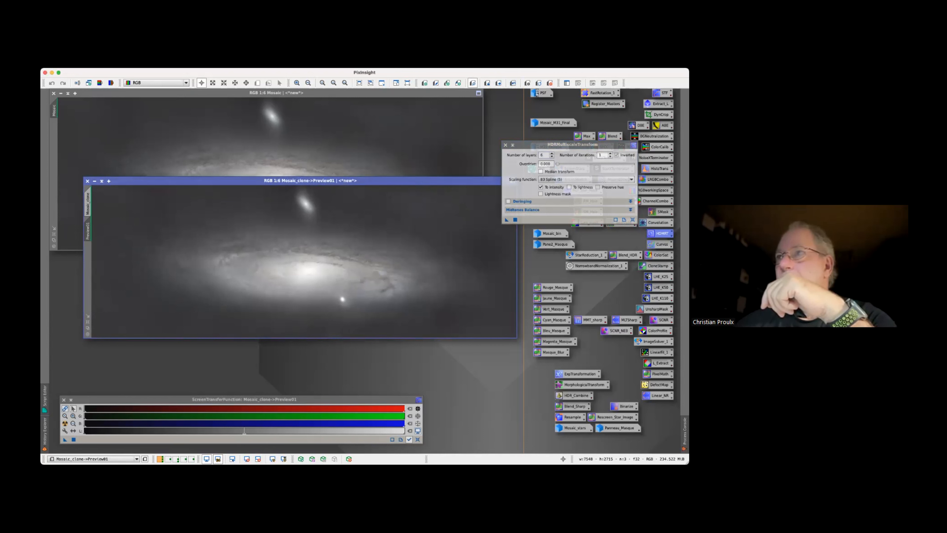
Try HDRMultiscaleTransform with further layer counts up to 10 on the preview, and compare with the unprocessed image
click(551, 156)
drag(506, 220, 371, 257)
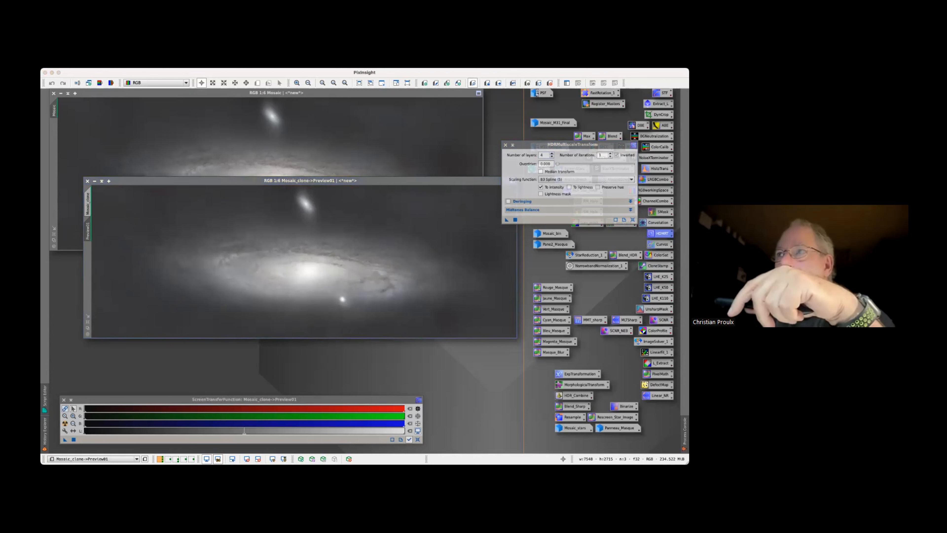
click(552, 157)
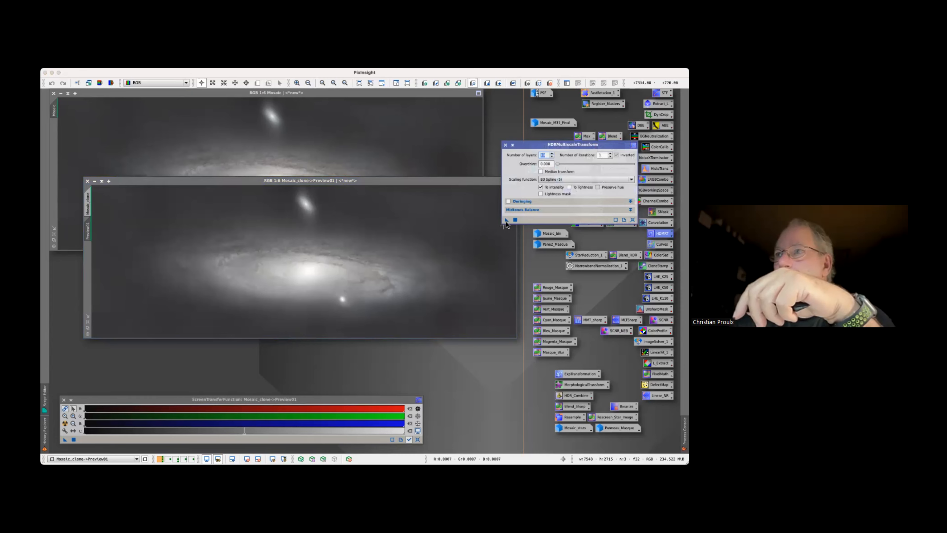
drag(506, 221, 388, 269)
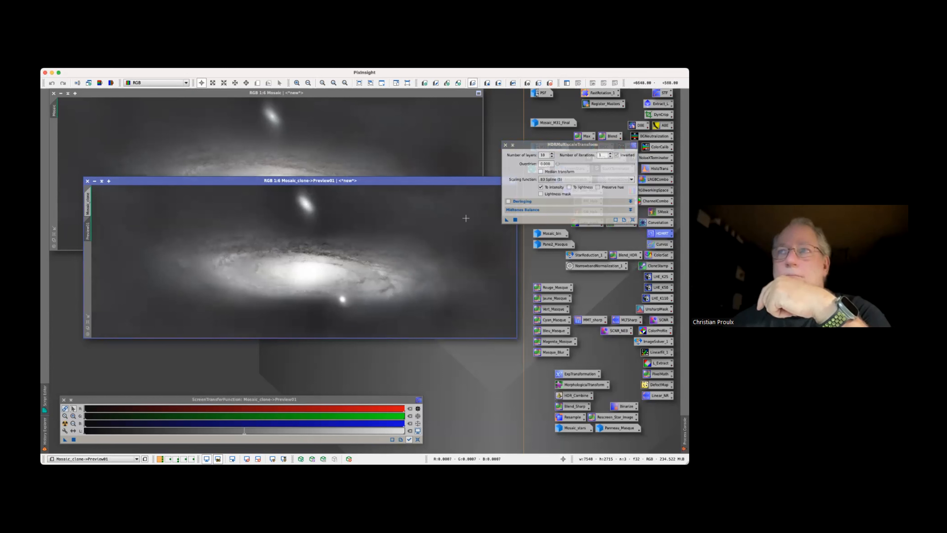
click(513, 84)
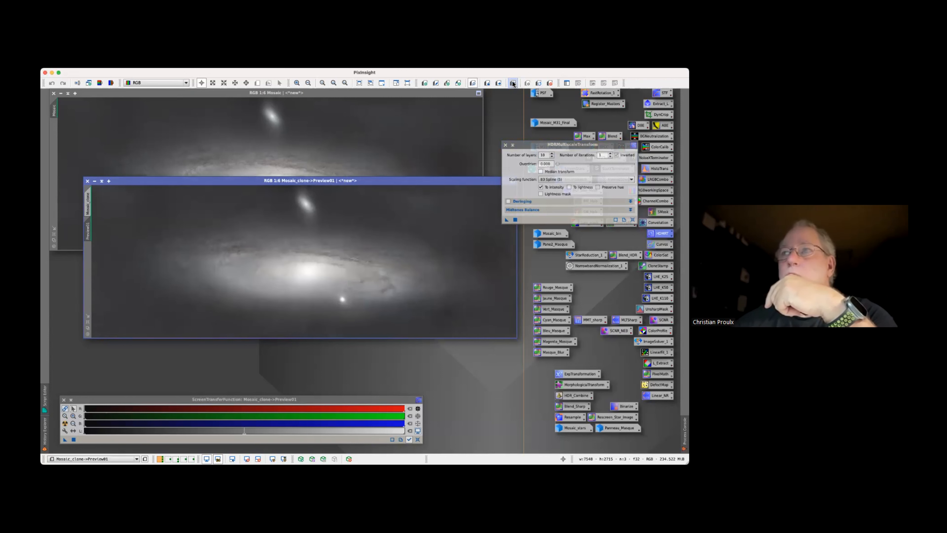
Try HDRMultiscaleTransform on the preview with 8 layers and with 7 layers
click(551, 157)
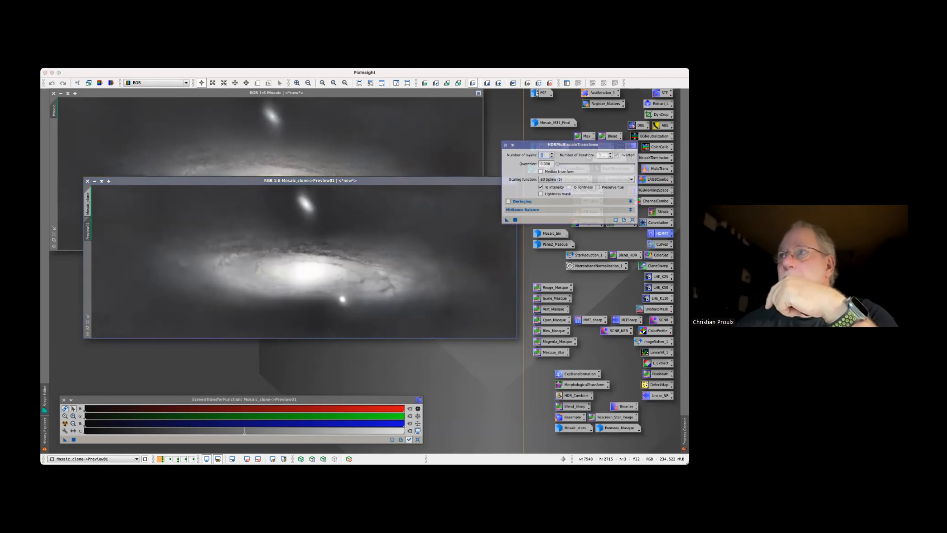
drag(506, 220, 376, 243)
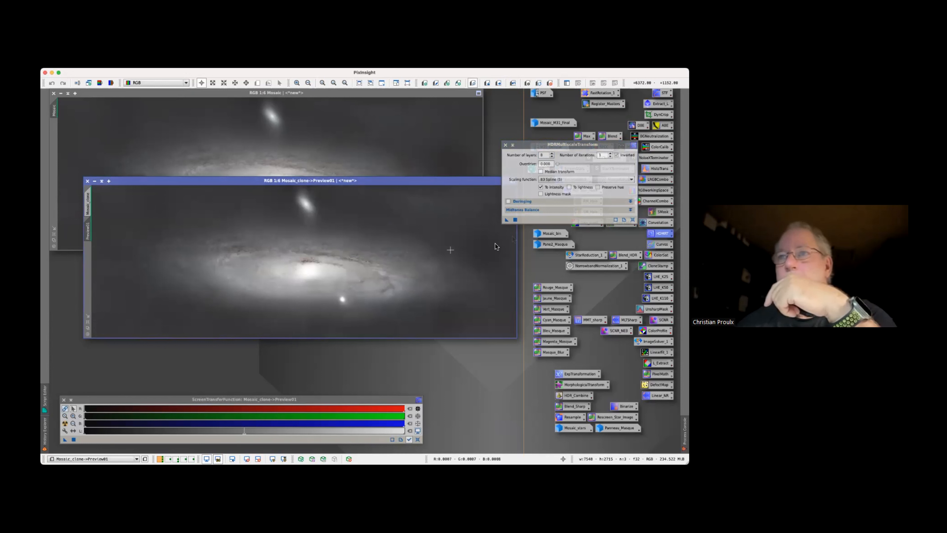
click(552, 157)
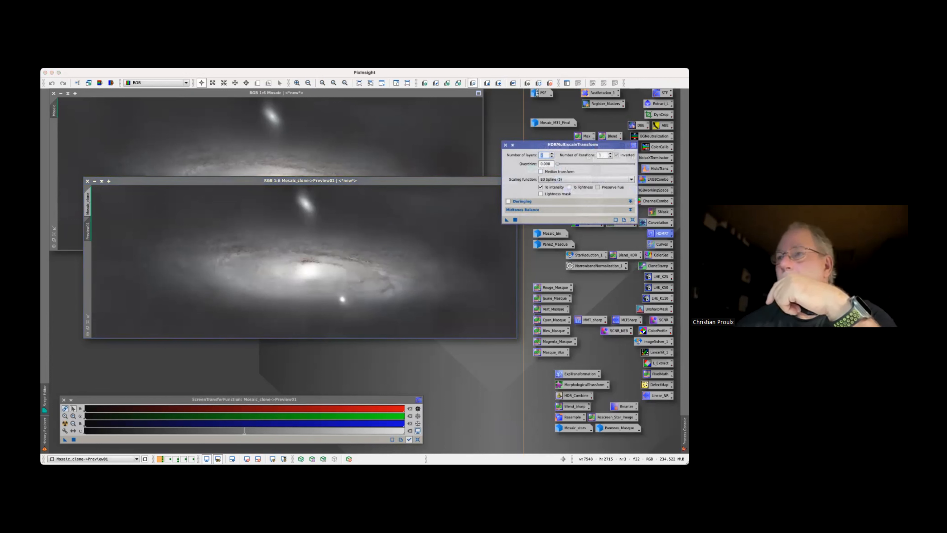
drag(507, 220, 367, 268)
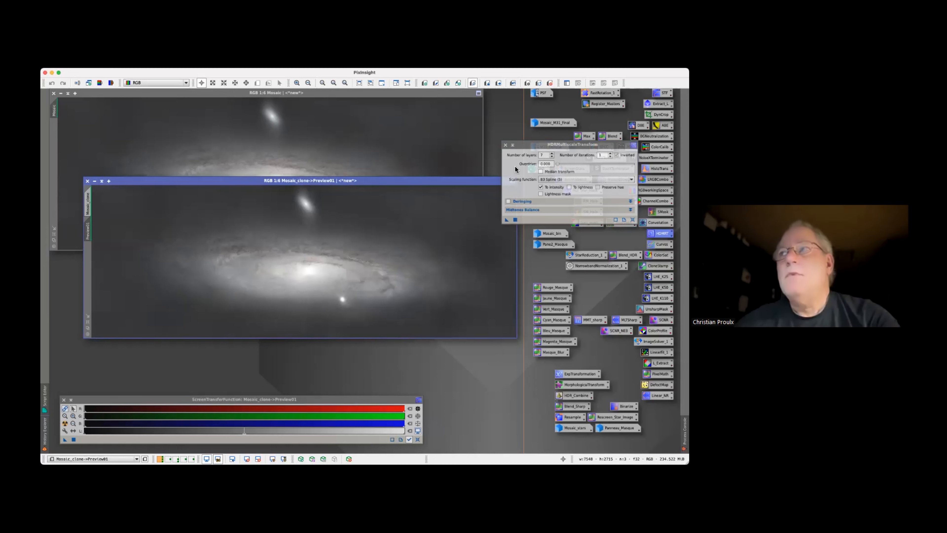
Set HDRMultiscaleTransform to 6 layers and run it on the Mosaic_clone preview
click(542, 155)
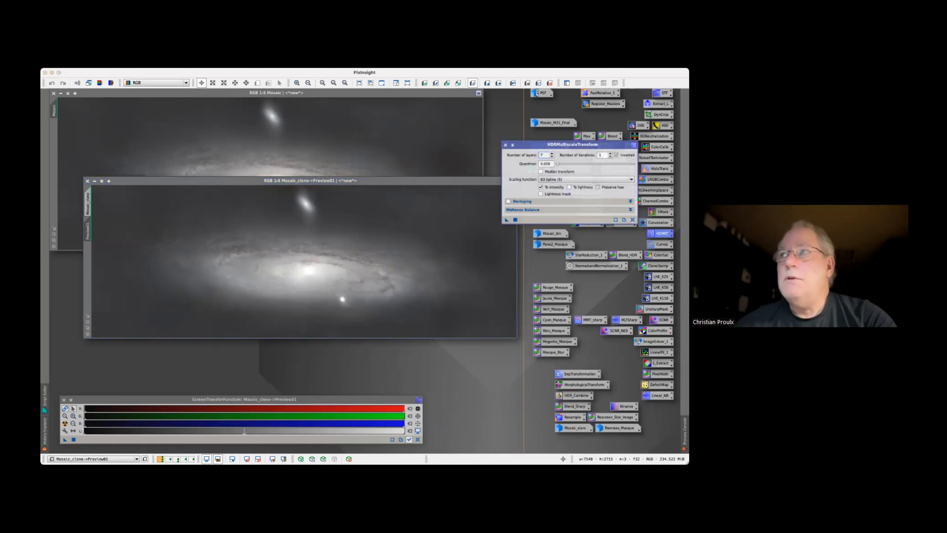
click(552, 156)
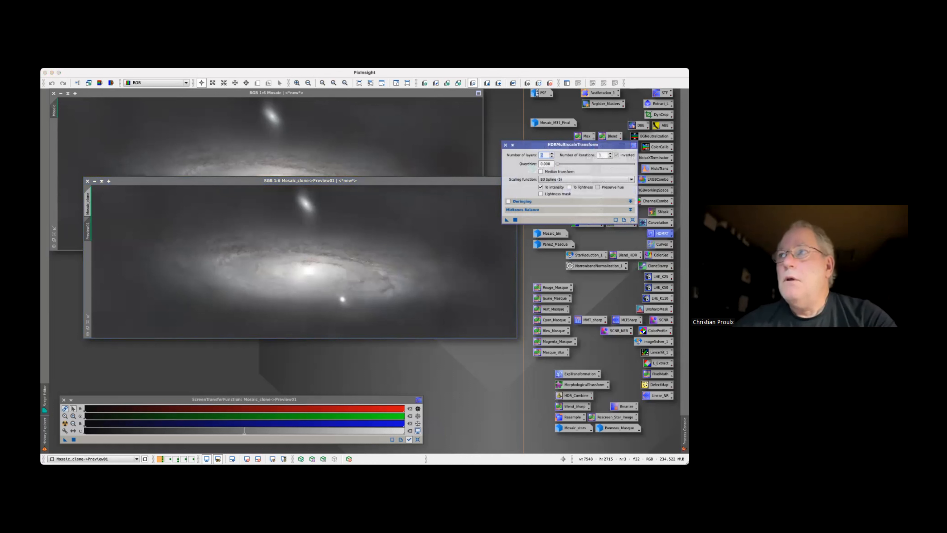
drag(506, 222, 318, 270)
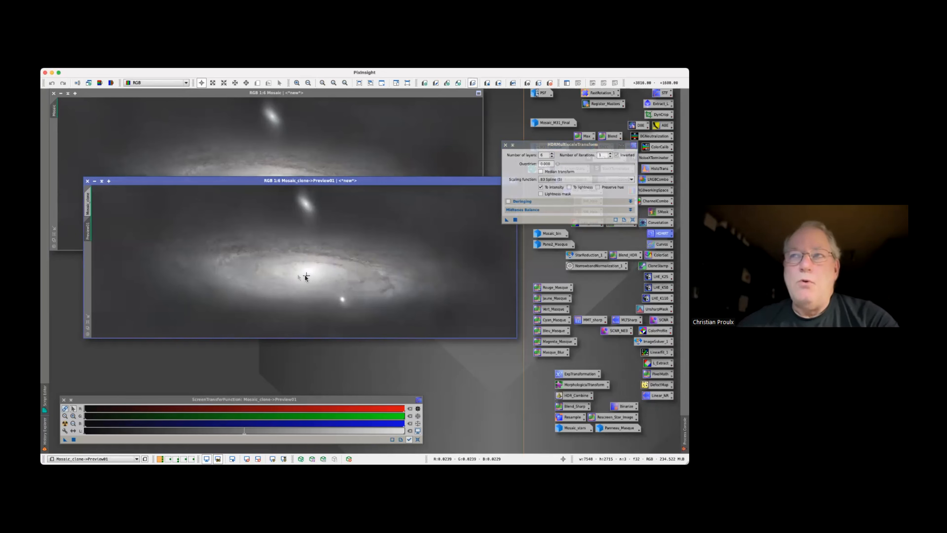
Switch from the preview to the main Mosaic_clone image and delete Preview01
click(90, 210)
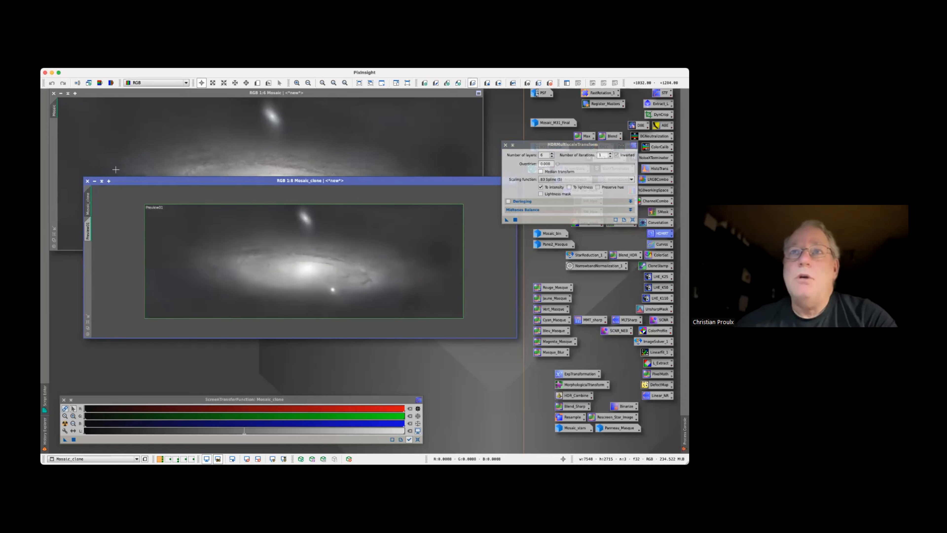
click(157, 65)
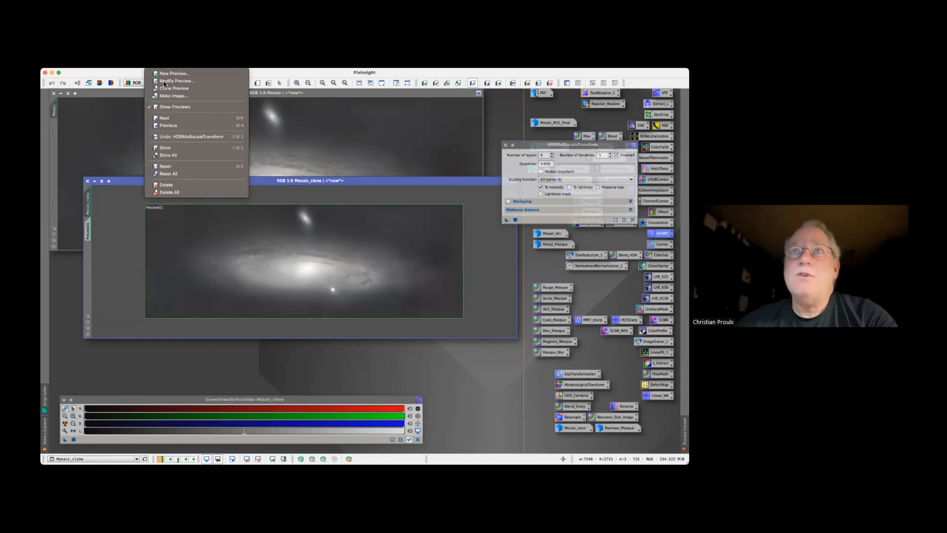
click(175, 185)
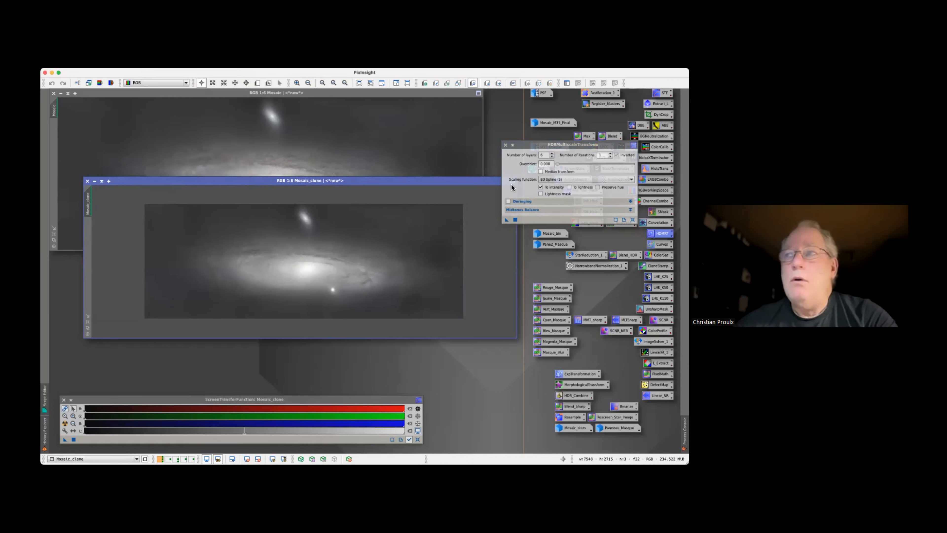
Apply the 6-layer HDRMultiscaleTransform to the full Mosaic_clone, close the process, and place the enlarged clone directly below Mosaic
drag(506, 220, 333, 267)
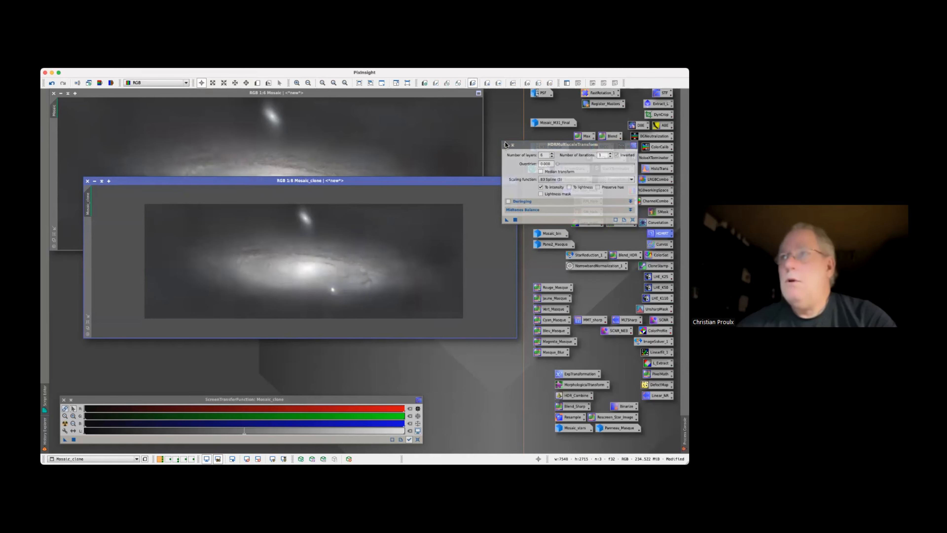
click(506, 144)
click(88, 322)
drag(230, 184, 195, 258)
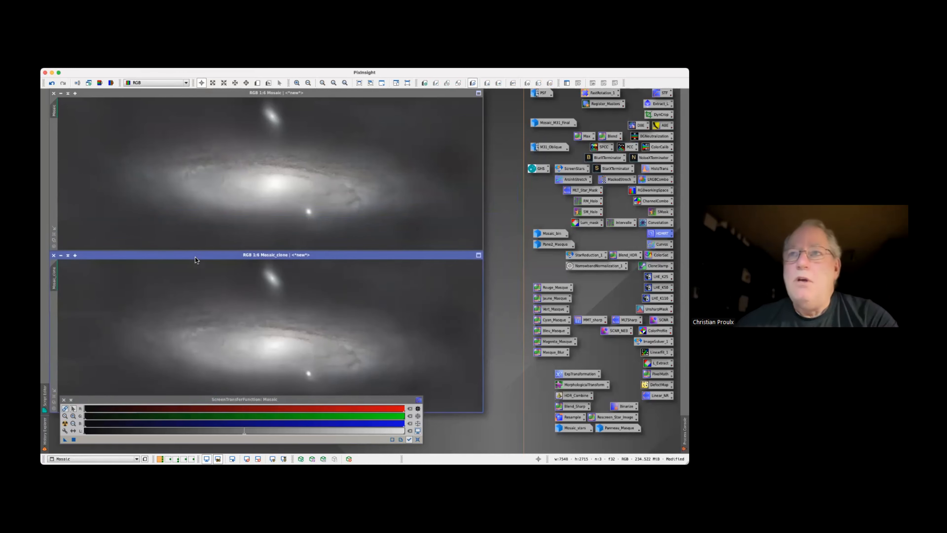
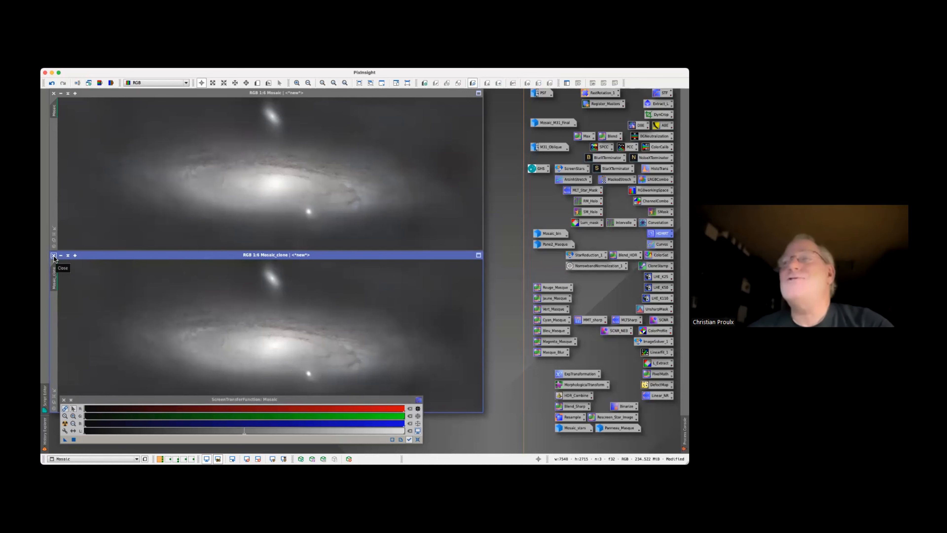
Close Mosaic_clone without saving and roll Mosaic's processing history back to the StarXTerminator state
click(54, 255)
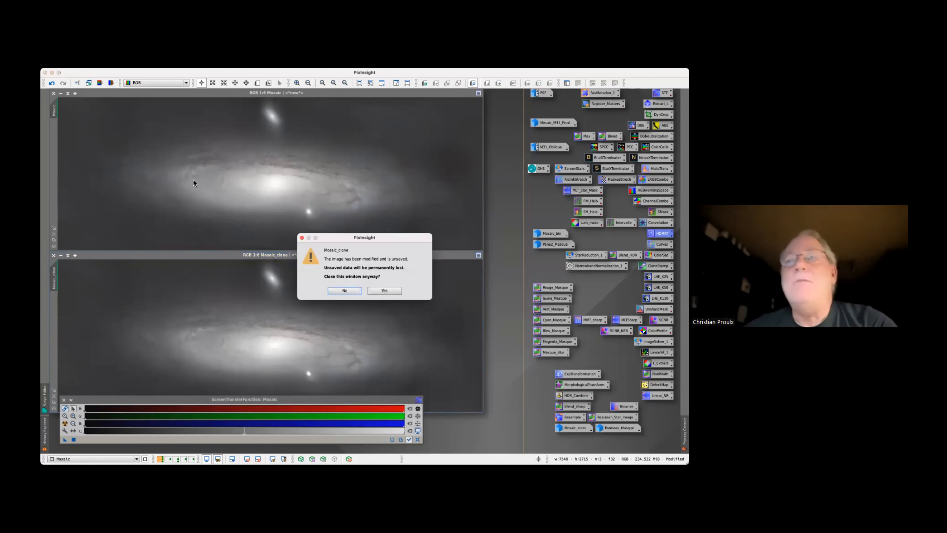
click(398, 293)
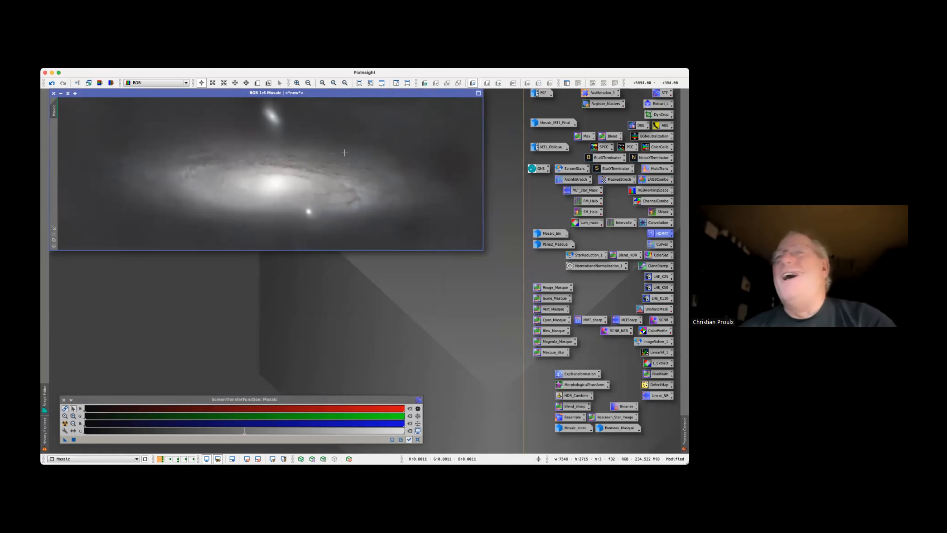
right_click(276, 156)
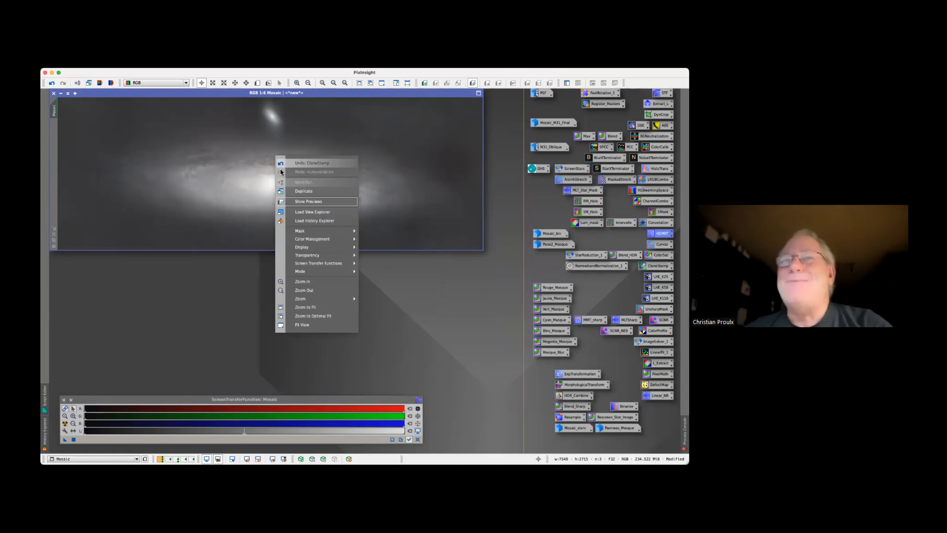
click(315, 221)
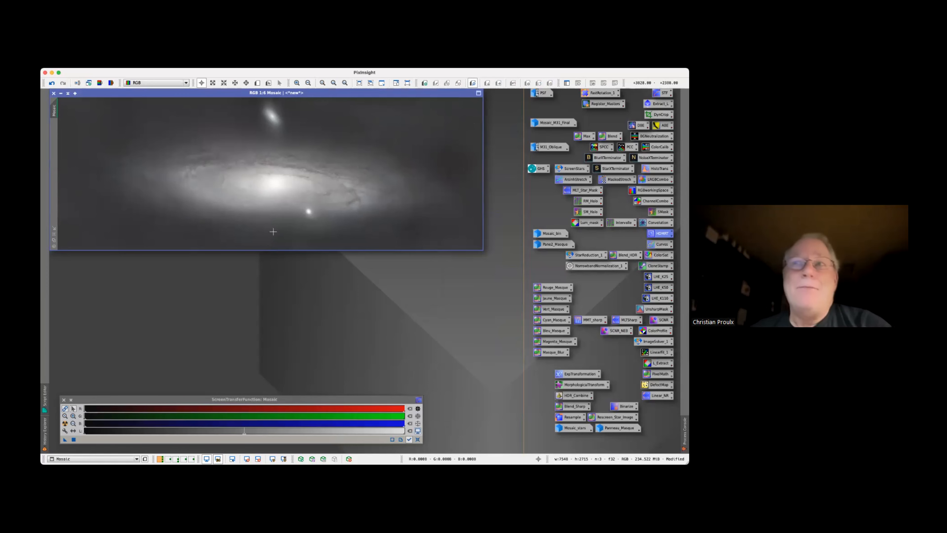
click(48, 427)
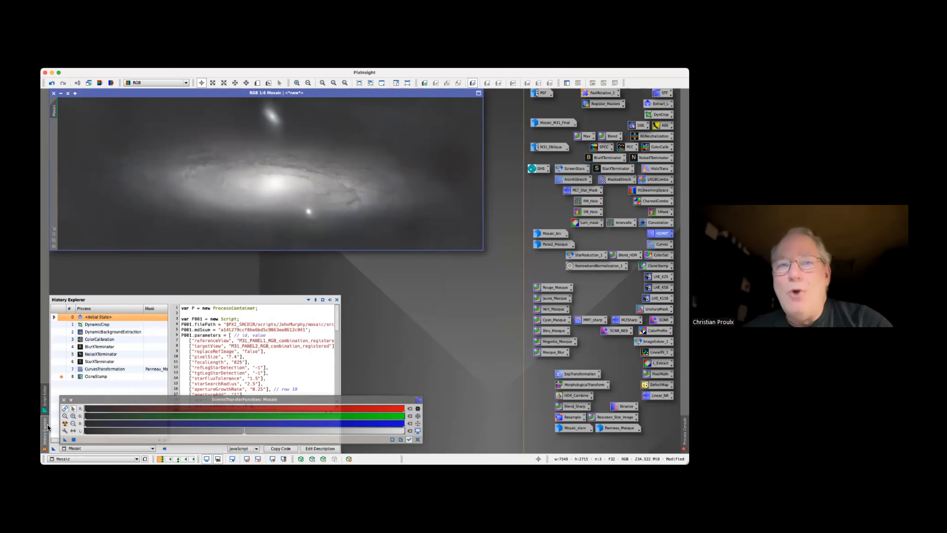
click(58, 363)
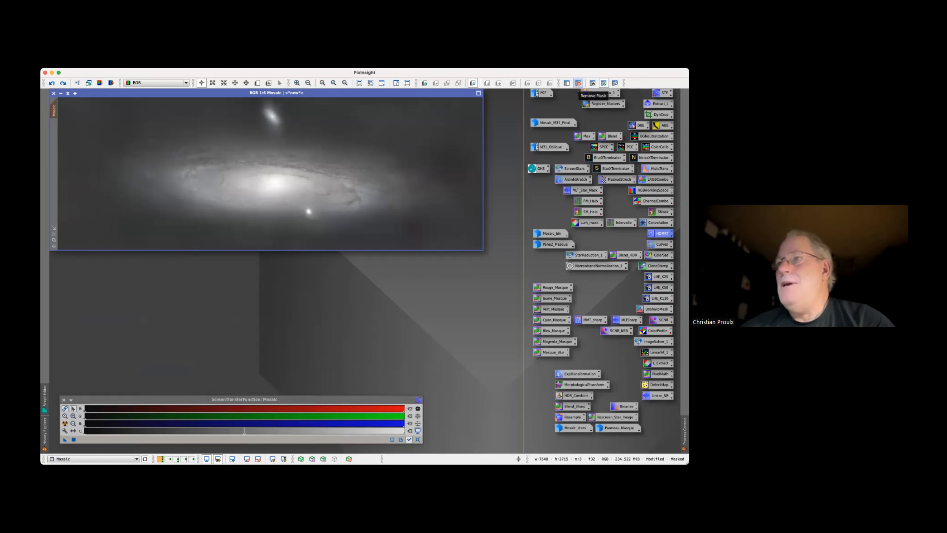
Remove the mask from Mosaic and reset its screen stretch
click(577, 83)
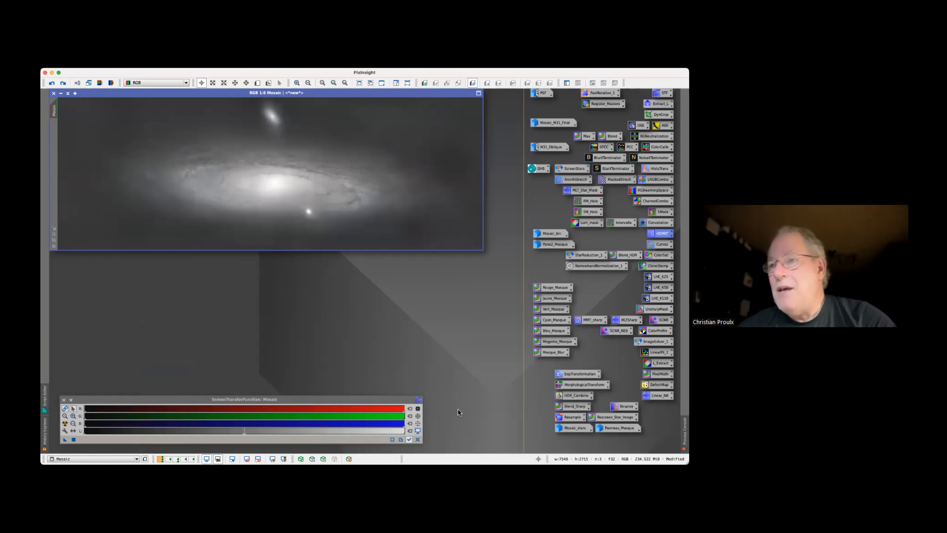
drag(417, 436, 417, 384)
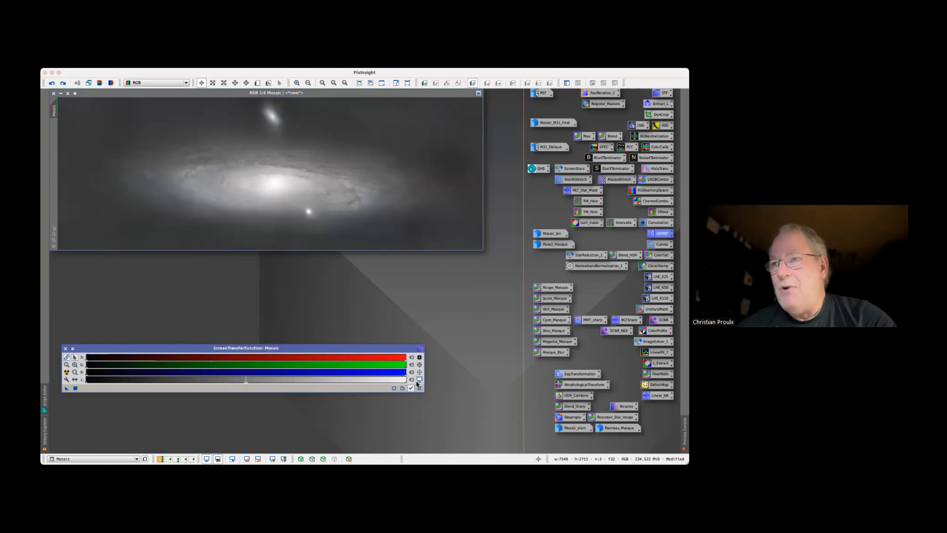
click(419, 388)
drag(391, 350, 382, 398)
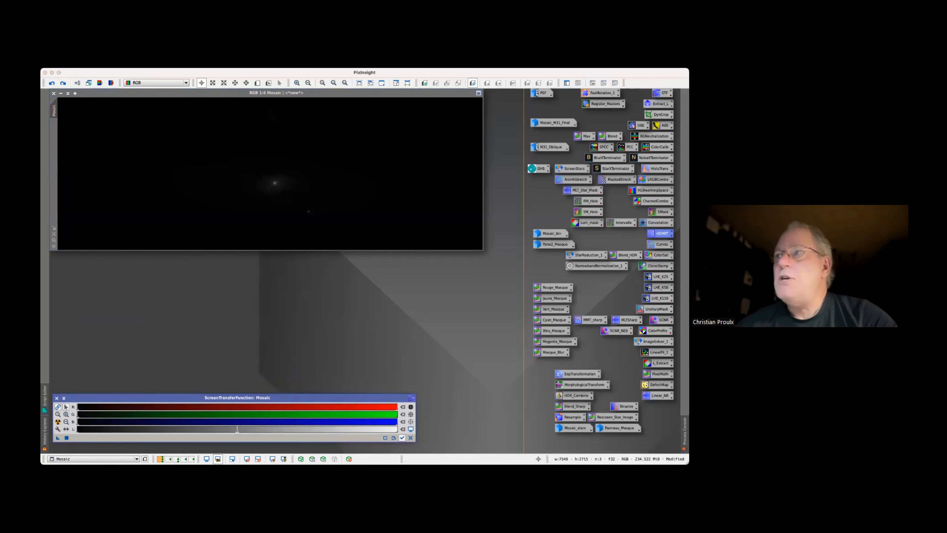
Open HistogramTransformation with a real-time preview, track the Mosaic view, and lower the midtones to about 0.038
double_click(659, 169)
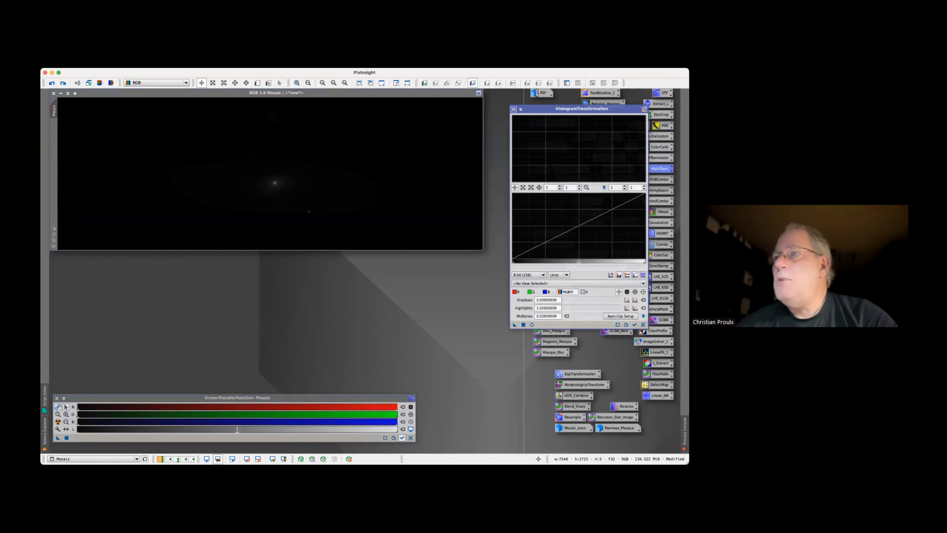
click(531, 324)
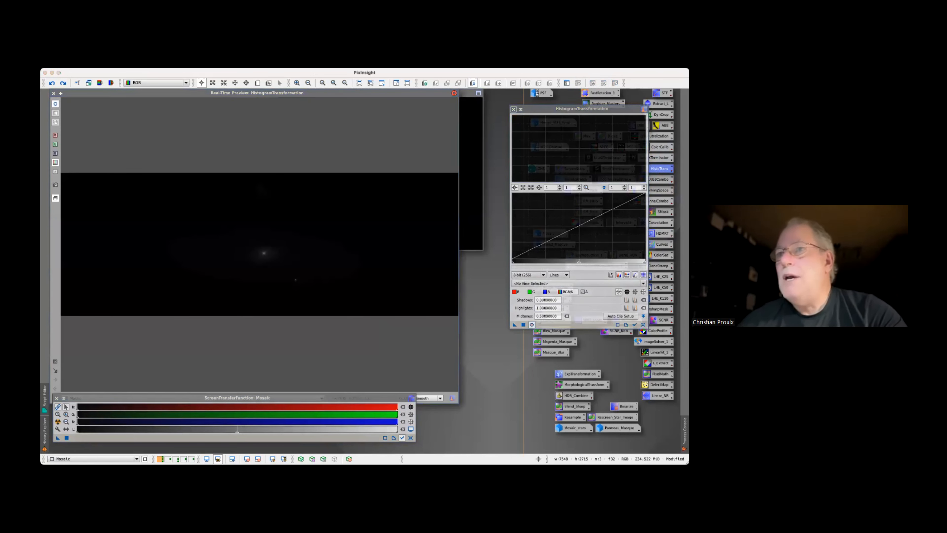
drag(579, 261, 525, 262)
click(635, 324)
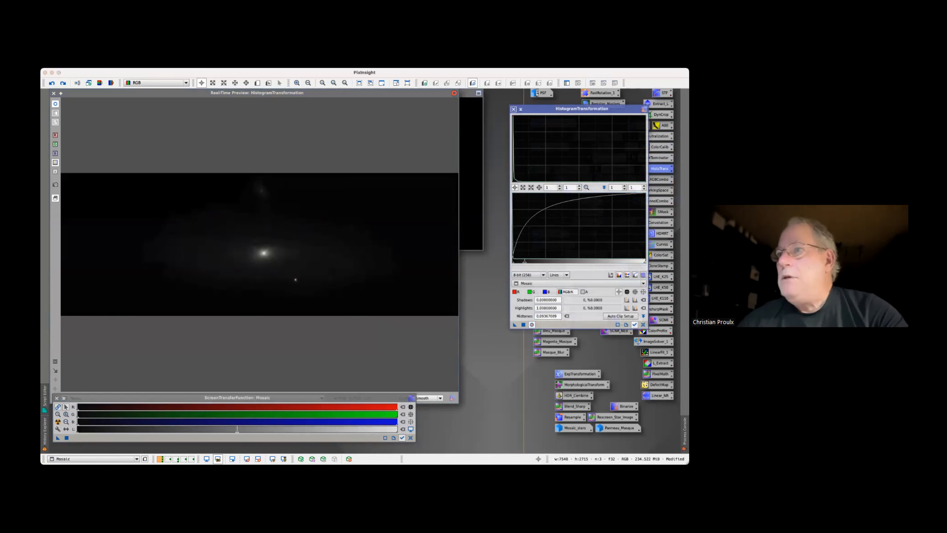
drag(524, 262, 517, 261)
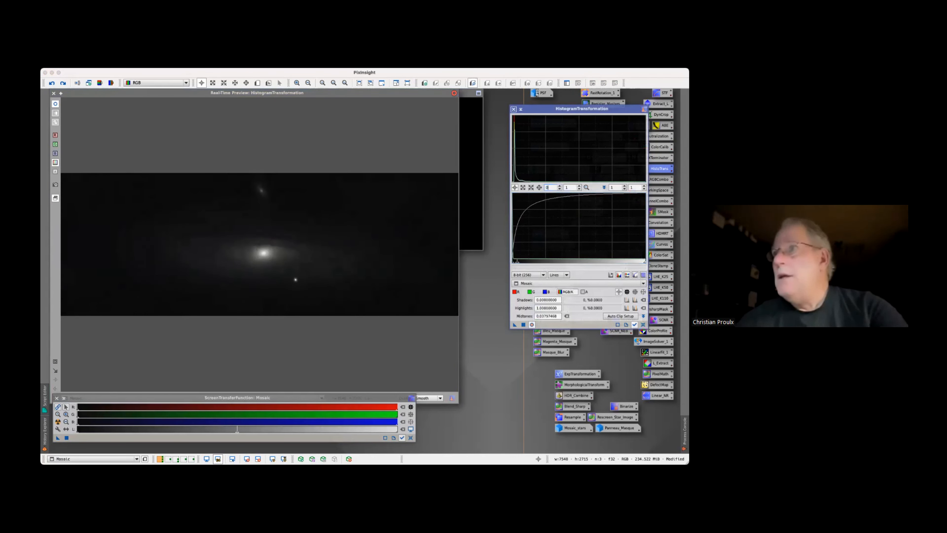
Set the histogram's horizontal zoom to 10 and lower the midtones to about 0.008
text(0)
key(Return)
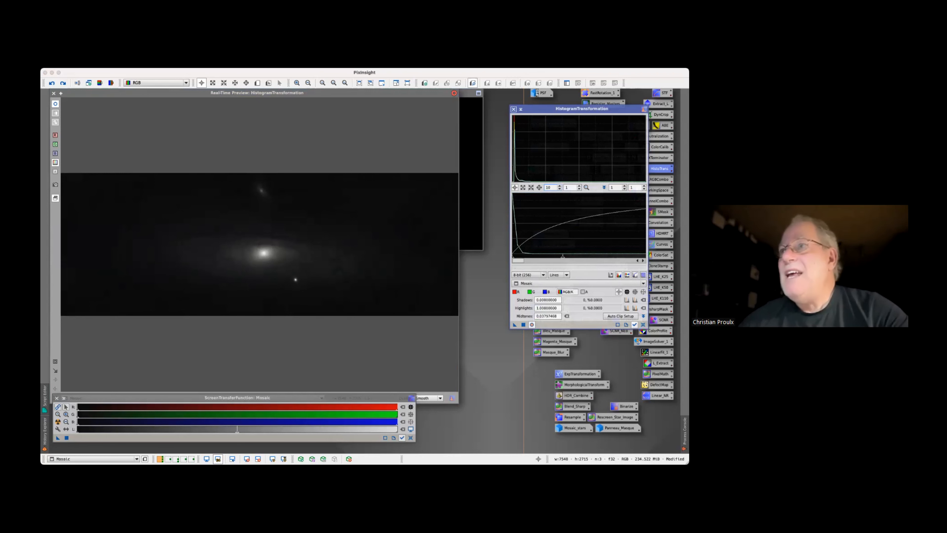
drag(562, 256, 522, 256)
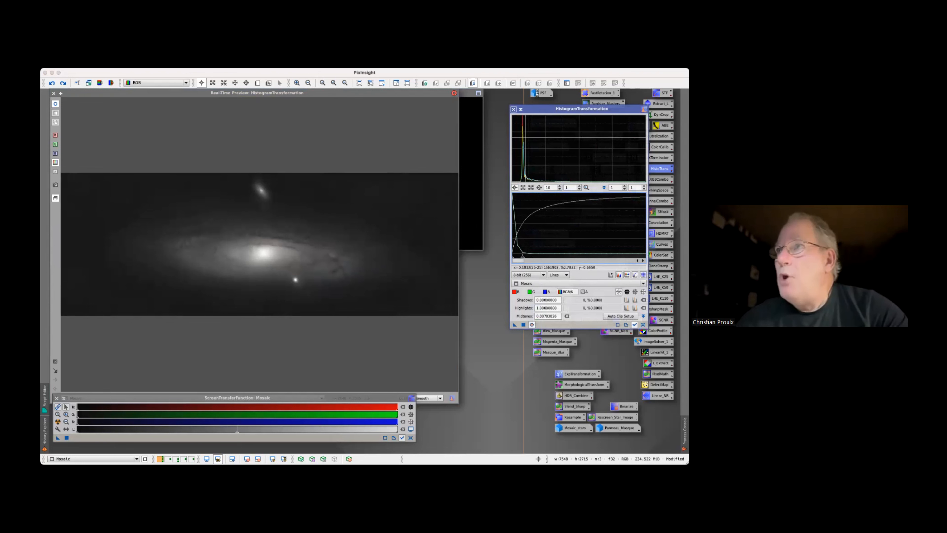
click(439, 204)
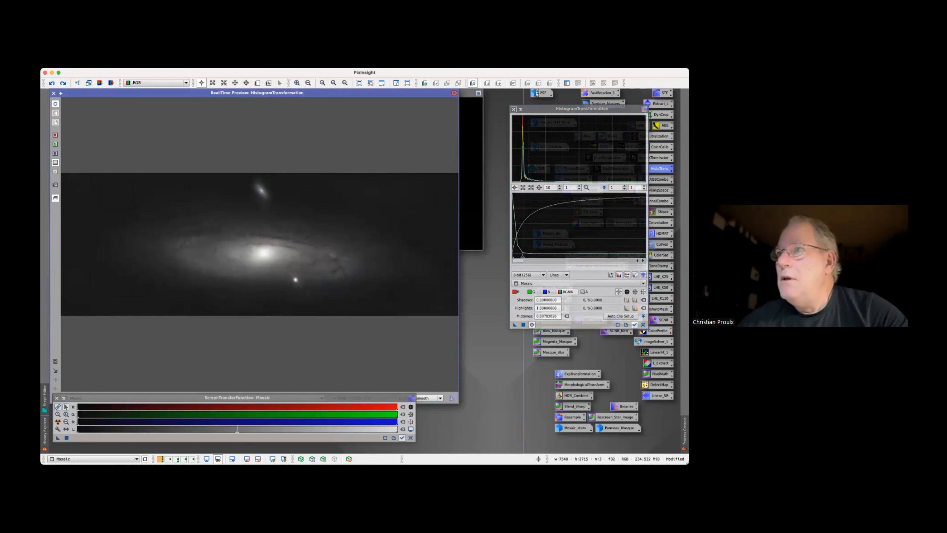
Set the histogram's horizontal zoom to 100, raise the shadows to about 0.00045, and lower the midtones to about 0.0035
click(552, 187)
text(0)
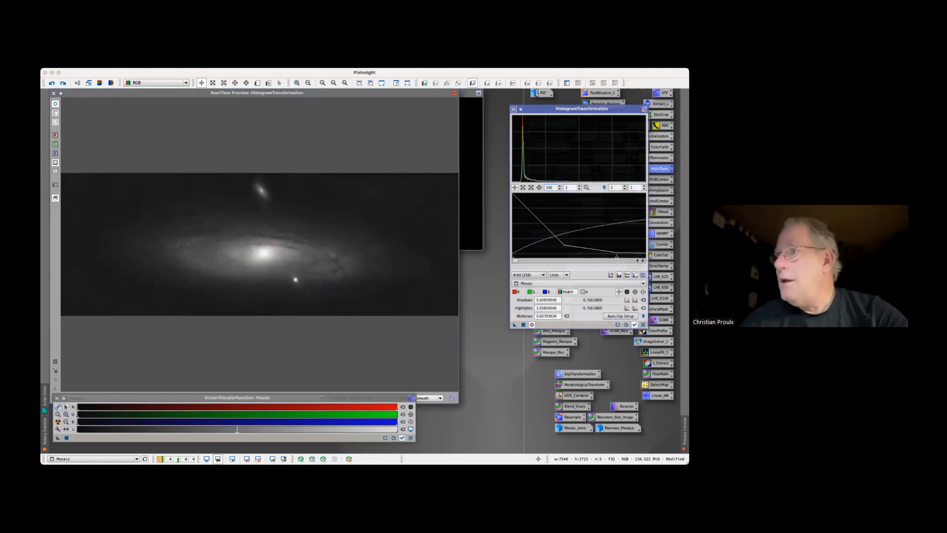
drag(617, 256, 588, 255)
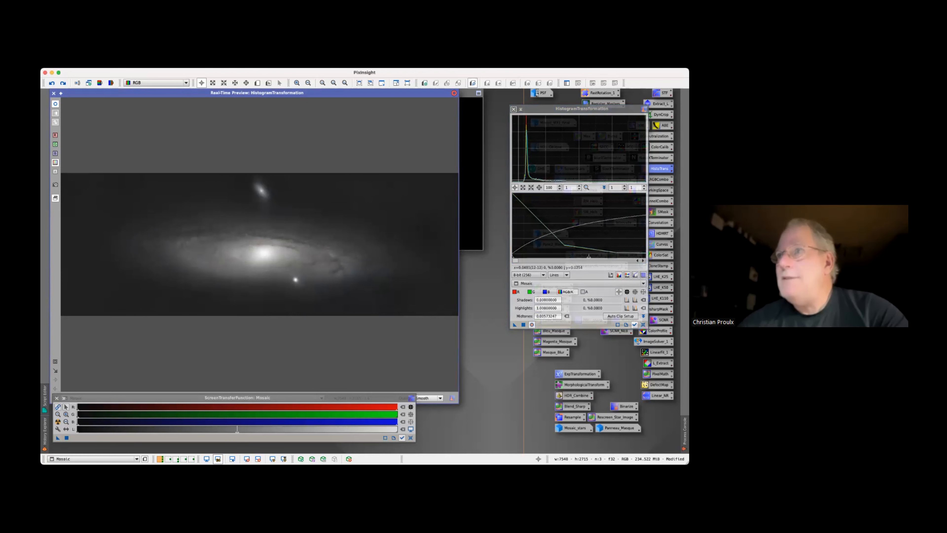
drag(513, 259, 518, 257)
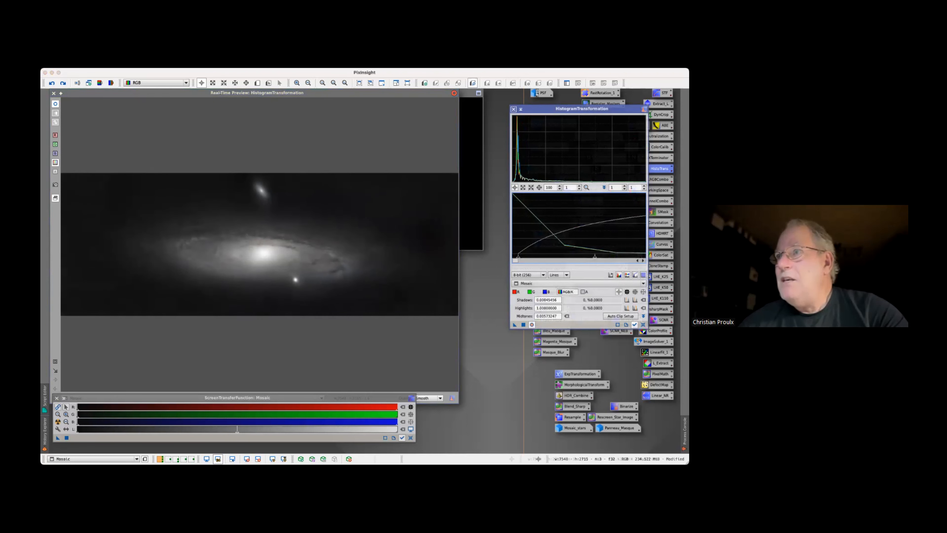
drag(595, 257, 565, 257)
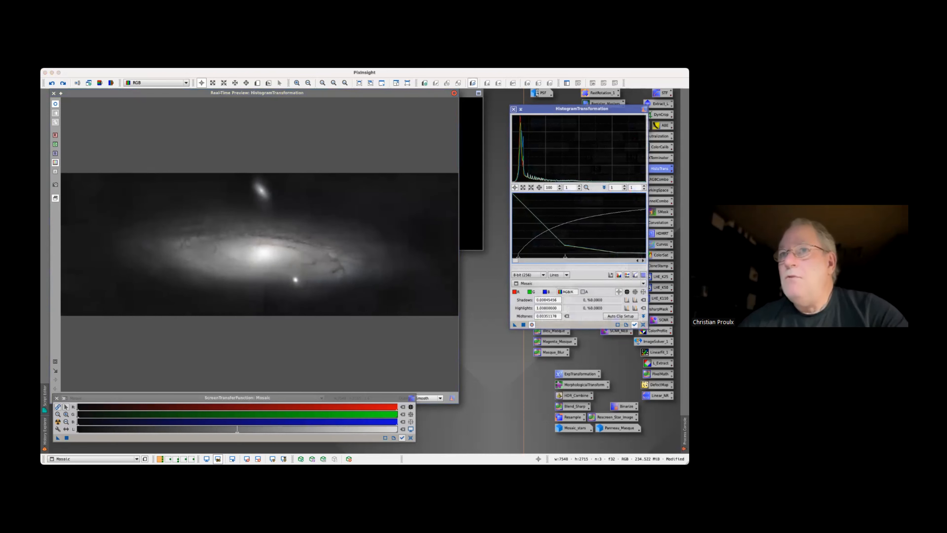
Lower the midtones to about 0.0031, apply the histogram stretch to Mosaic, and close the process and its real-time preview
drag(267, 251, 265, 252)
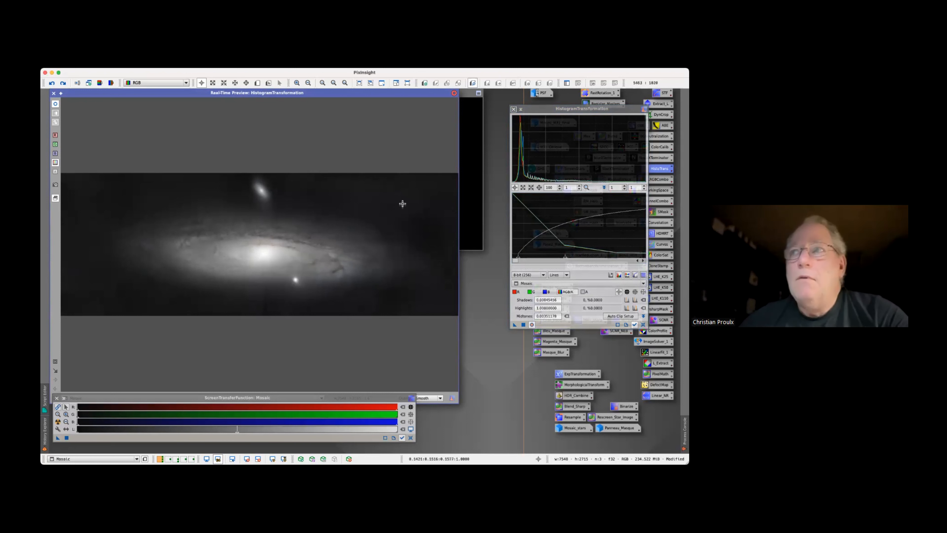
drag(437, 197, 436, 197)
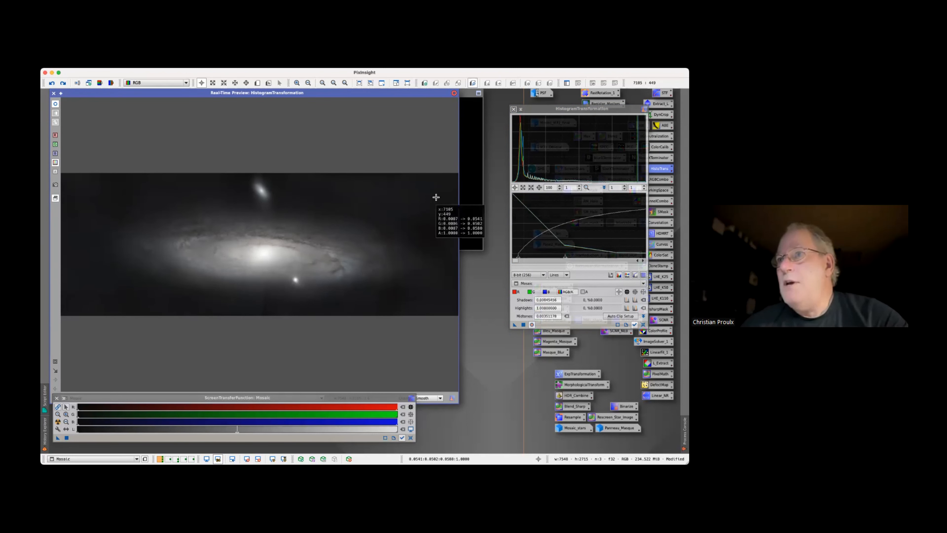
drag(436, 197, 436, 197)
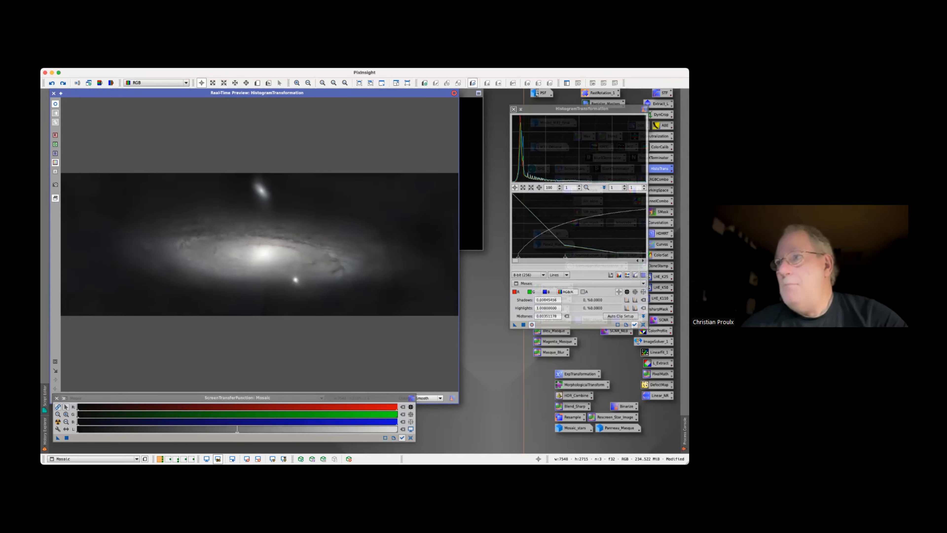
drag(565, 256, 560, 257)
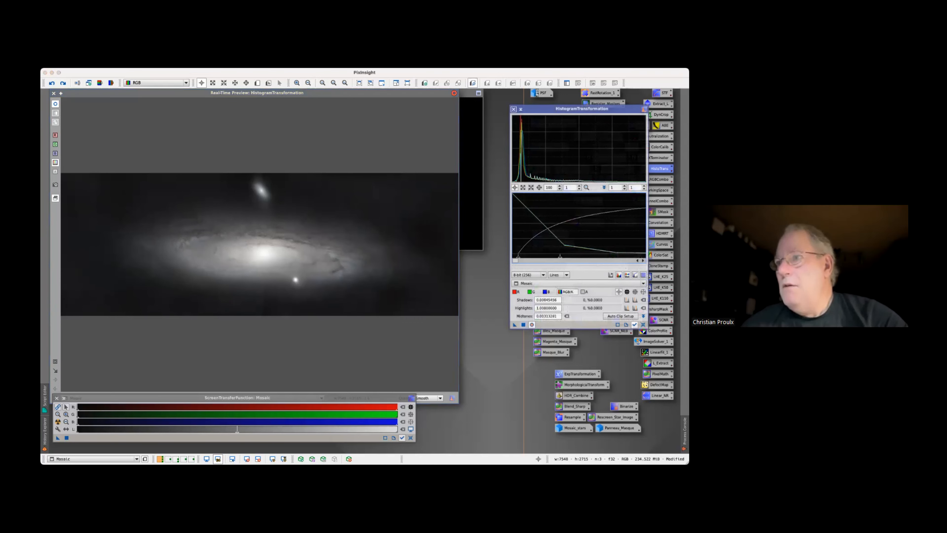
click(523, 324)
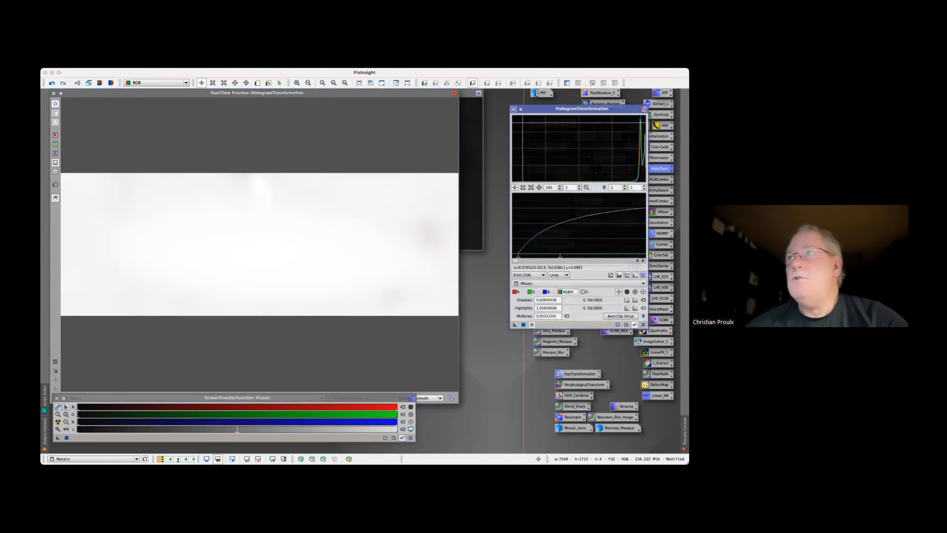
click(513, 109)
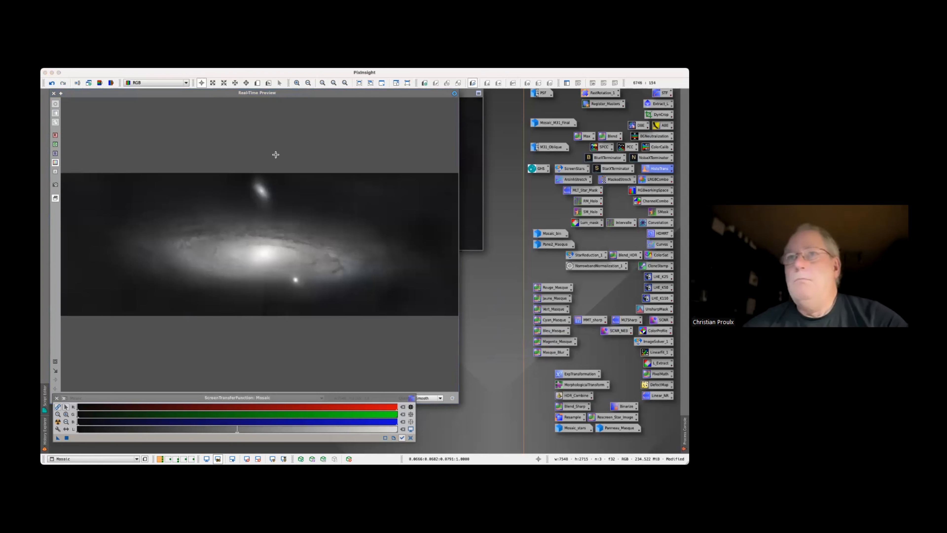
click(54, 94)
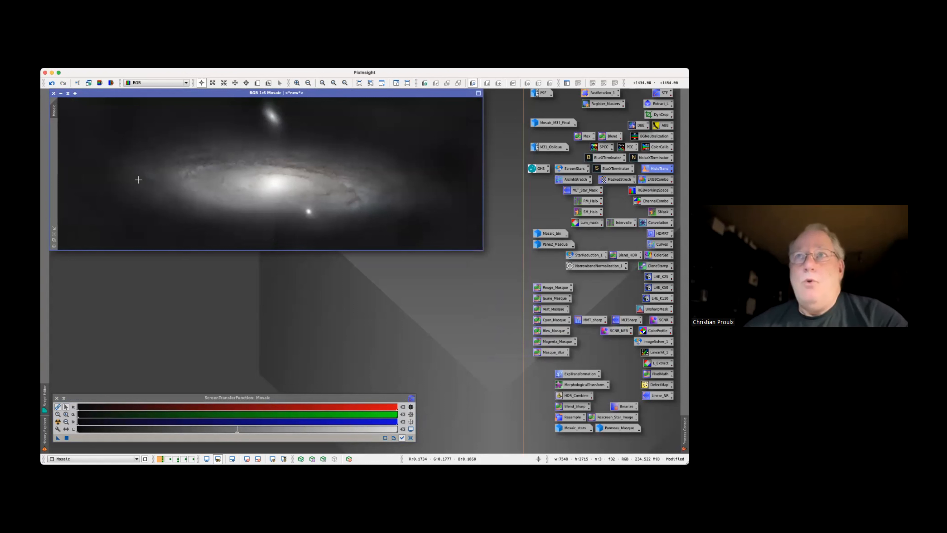
Try to apply Pane2_Masque as a mask on Mosaic, and close Pane2_Masque without saving
mouse_move(556, 245)
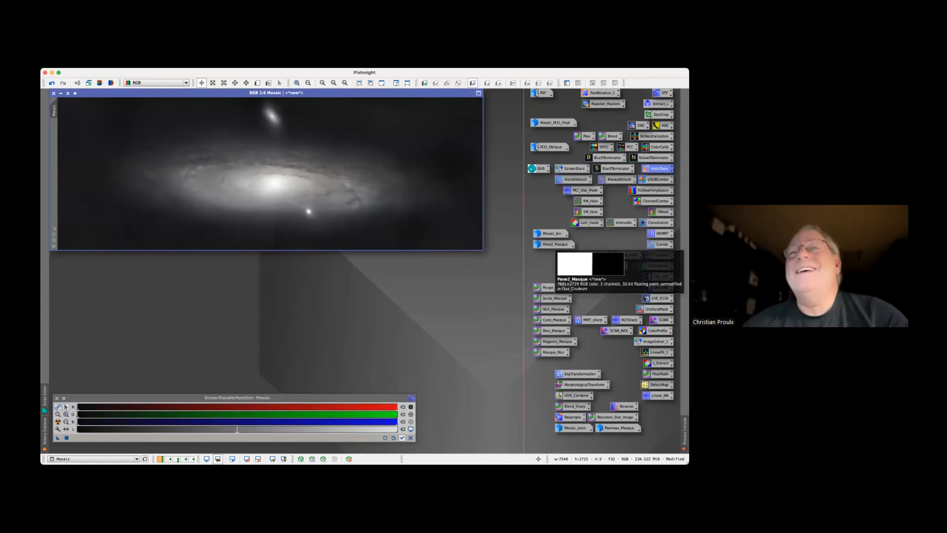
double_click(555, 244)
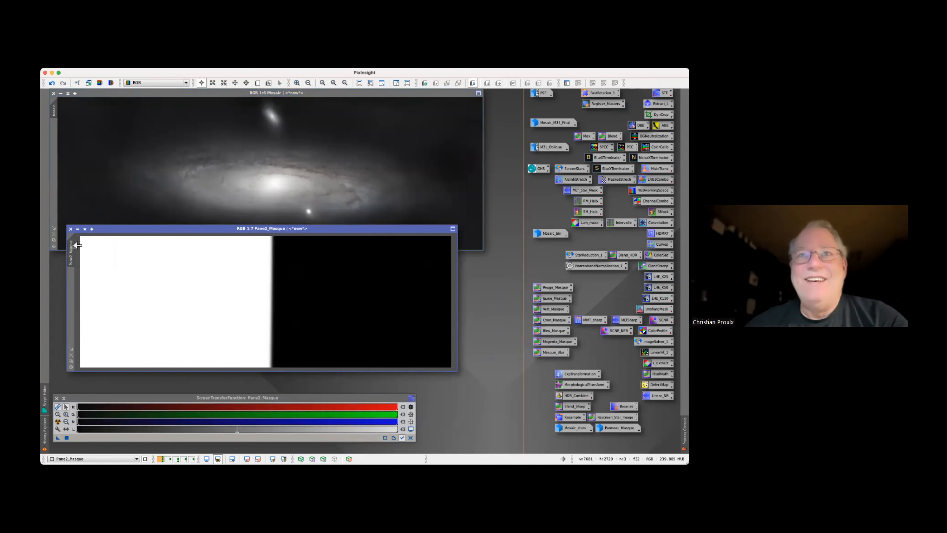
drag(57, 181, 54, 178)
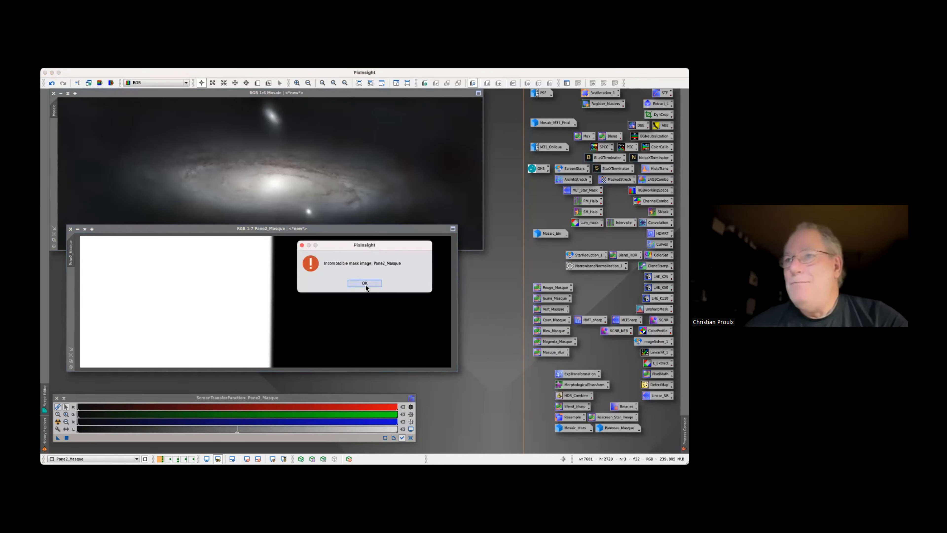
click(365, 284)
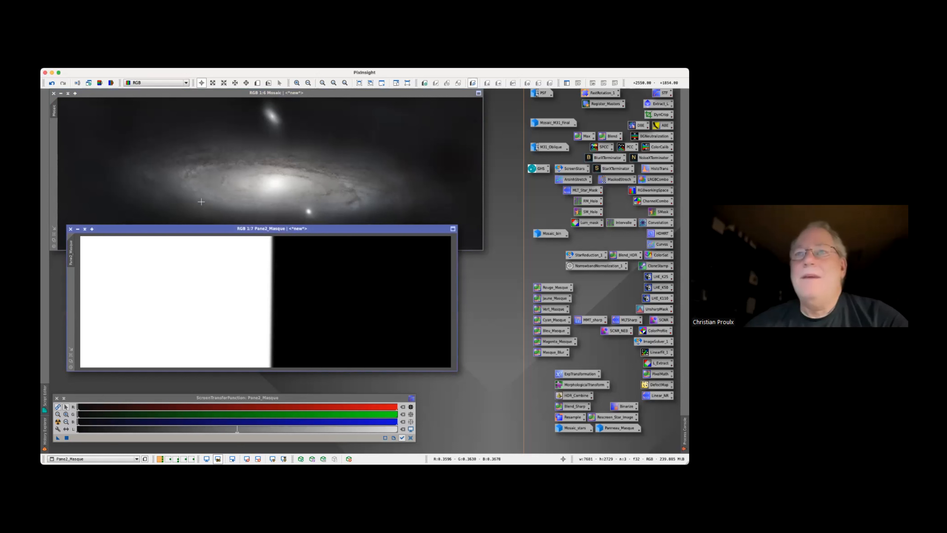
click(69, 229)
click(410, 293)
click(410, 292)
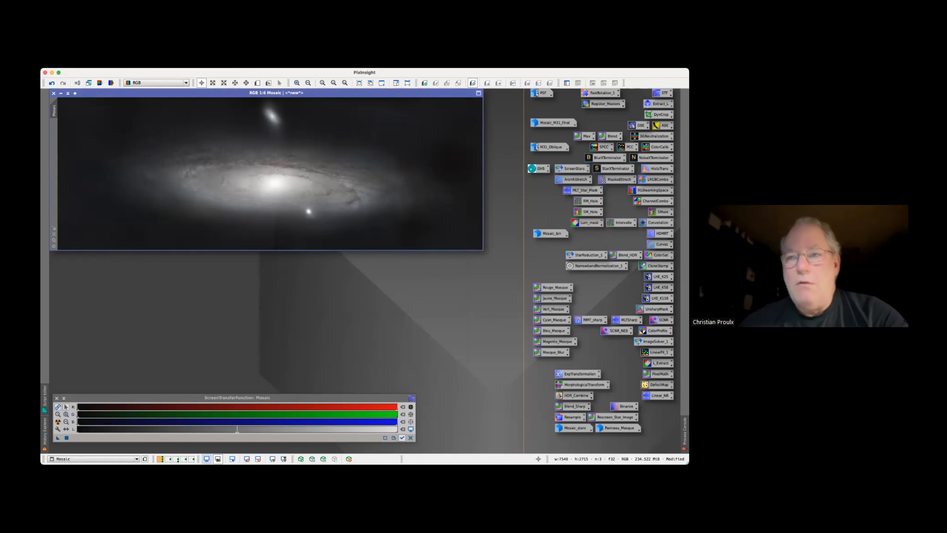
Duplicate M31_PANEL2_RGB_combination_registered, send the clone to the first workspace, and minimize the original
click(176, 459)
double_click(630, 271)
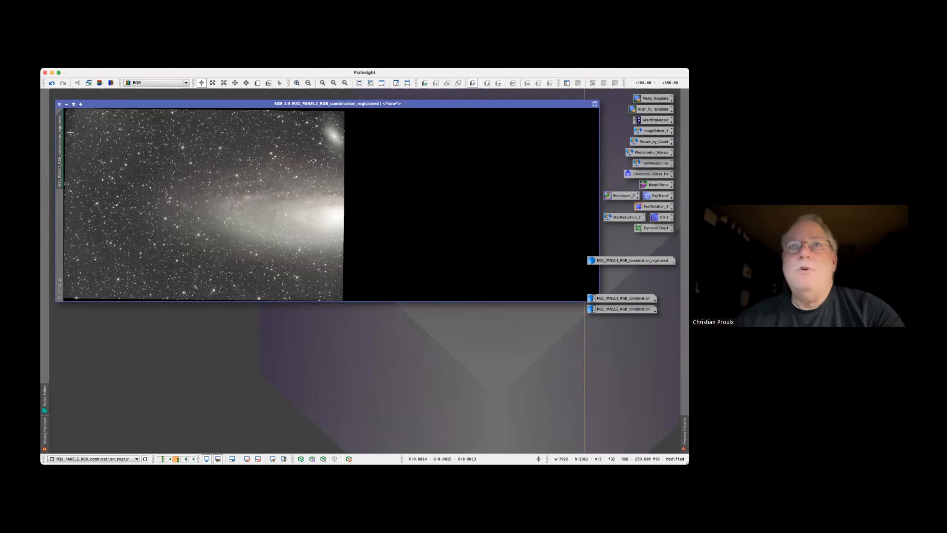
drag(59, 136, 96, 134)
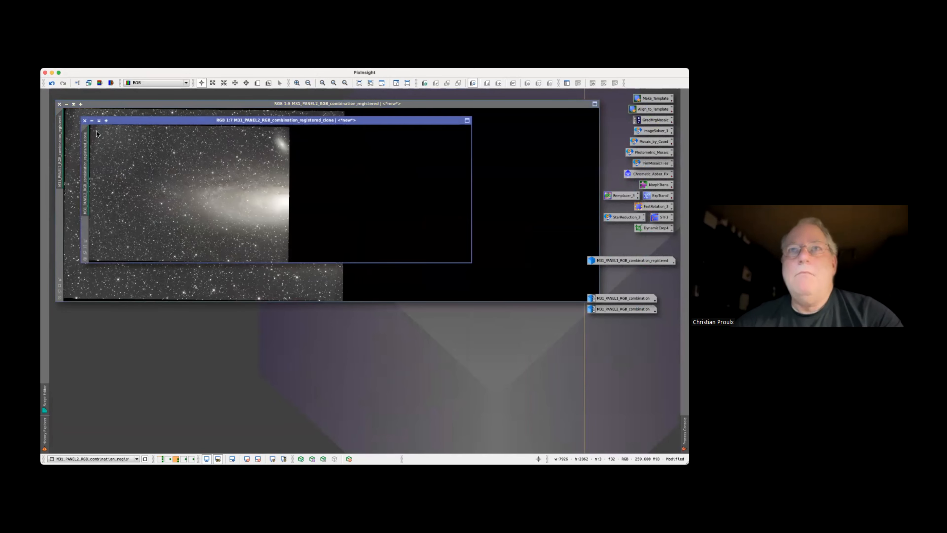
right_click(126, 123)
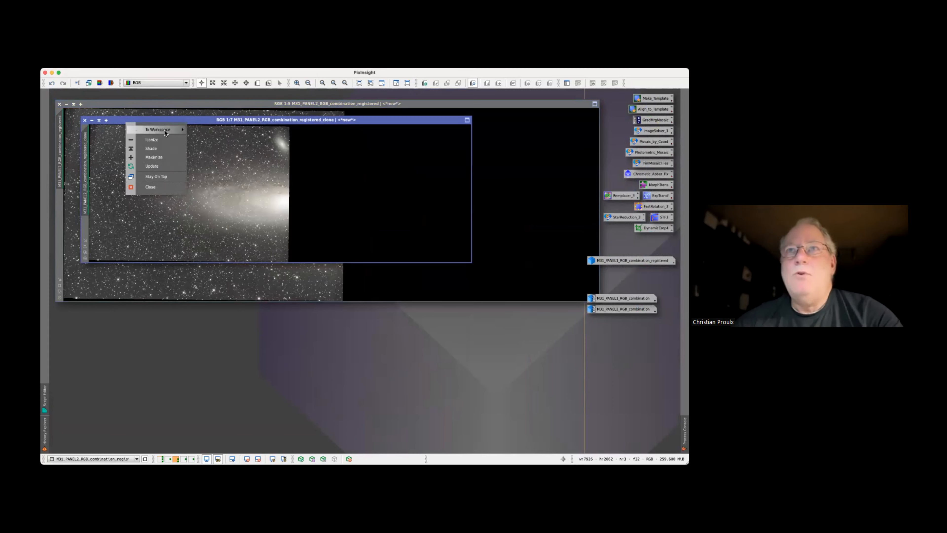
mouse_move(165, 133)
click(216, 137)
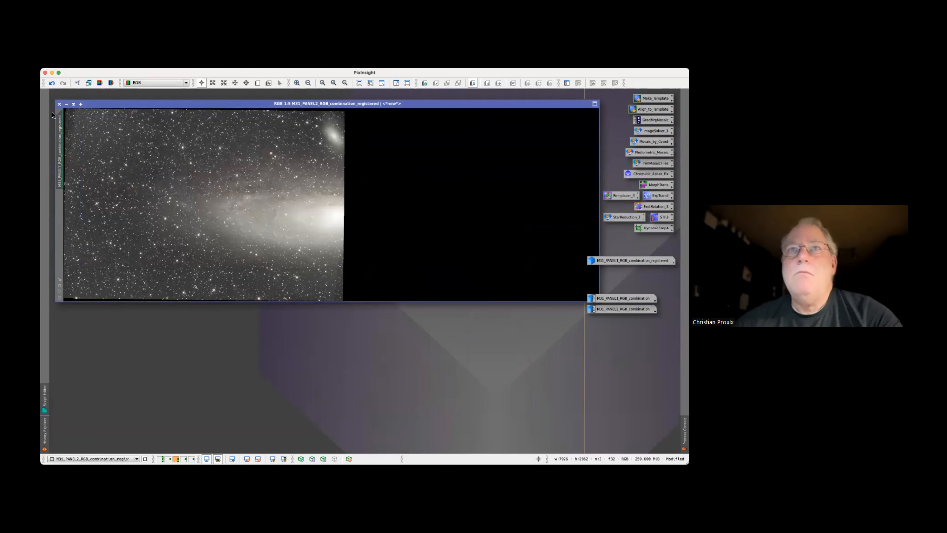
click(66, 105)
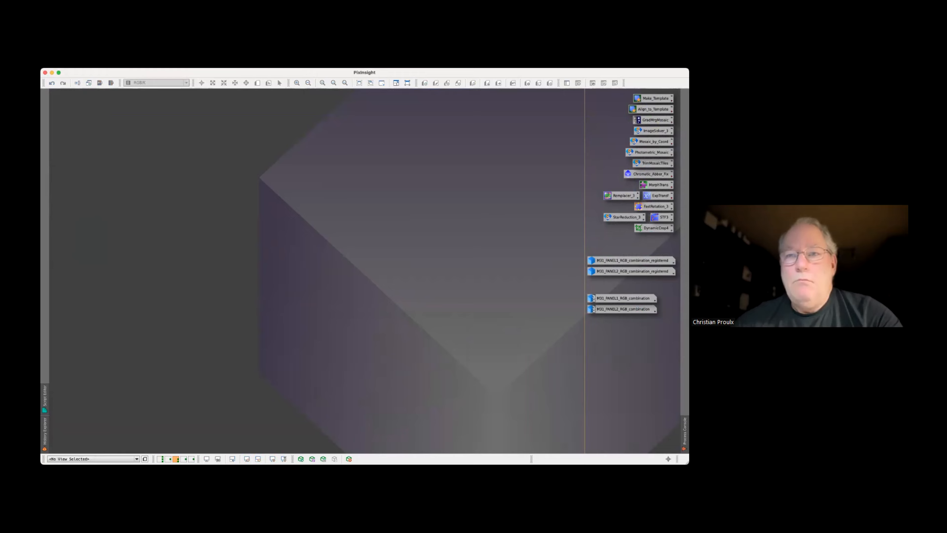
click(160, 458)
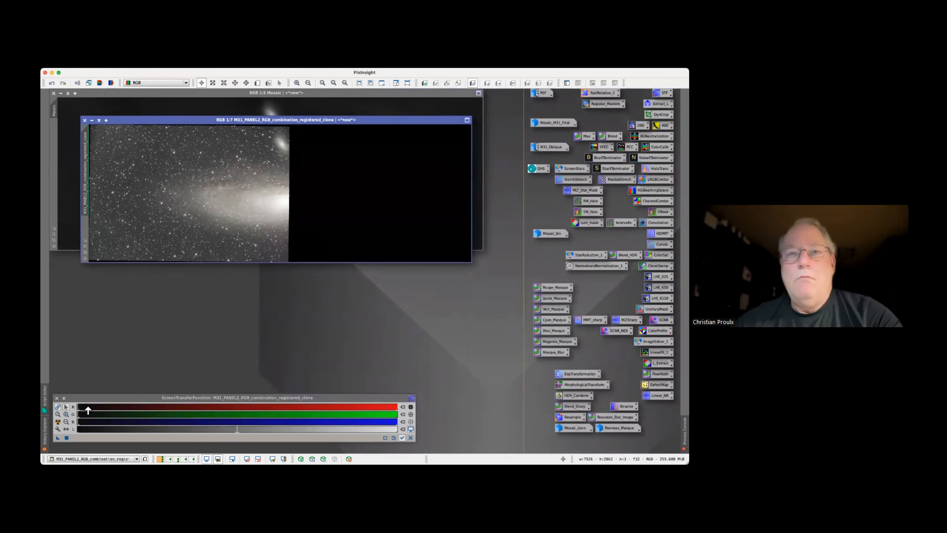
Apply the clone's screen stretch permanently with HistogramTransformation, disabling the screen stretch and closing the process
double_click(659, 168)
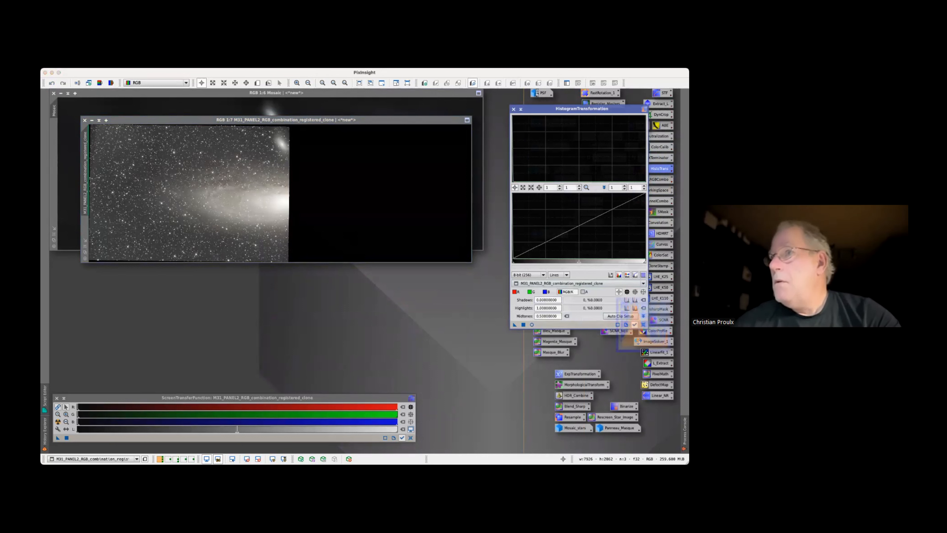
drag(58, 438, 561, 325)
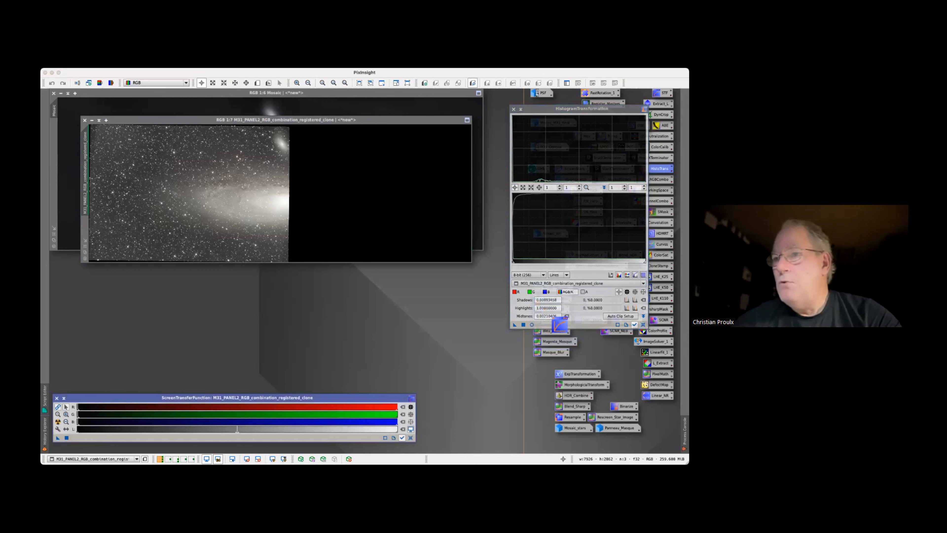
drag(399, 402, 401, 373)
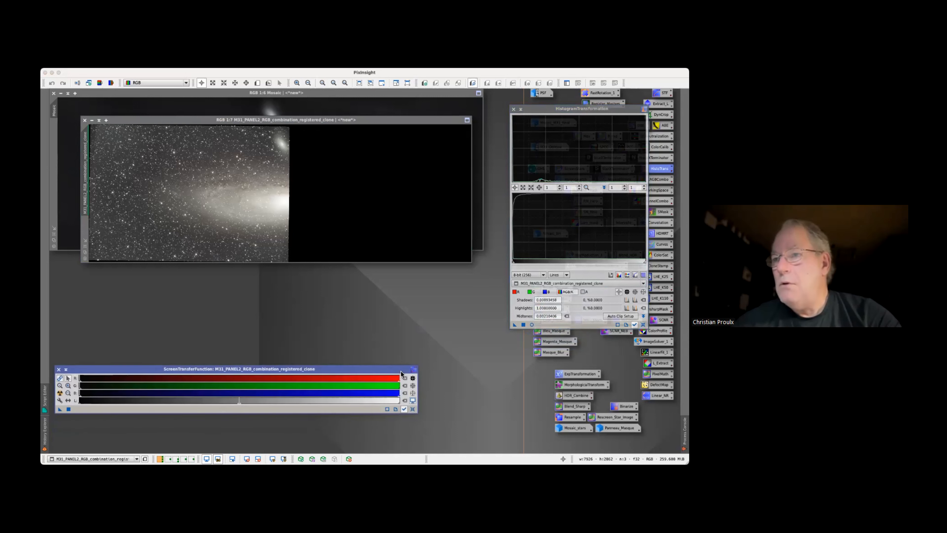
click(415, 408)
drag(448, 272, 402, 238)
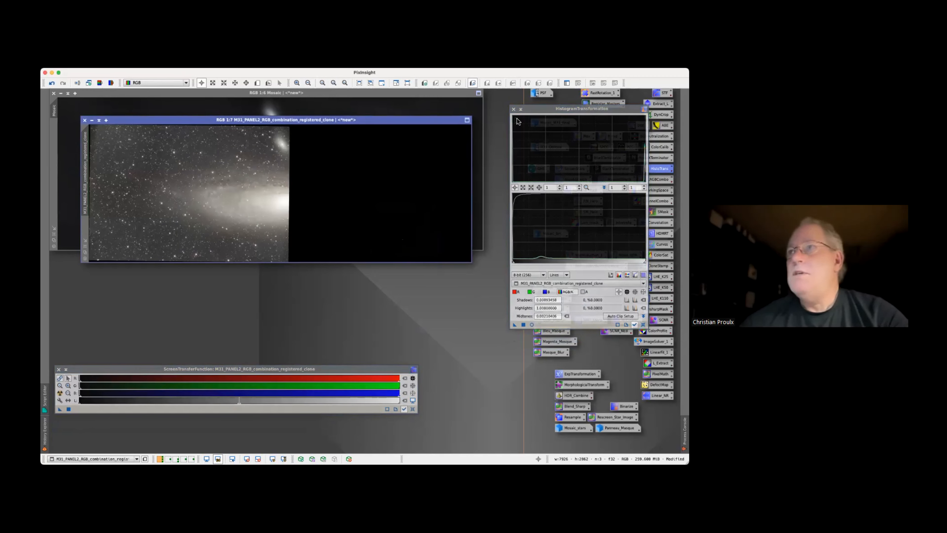
click(513, 109)
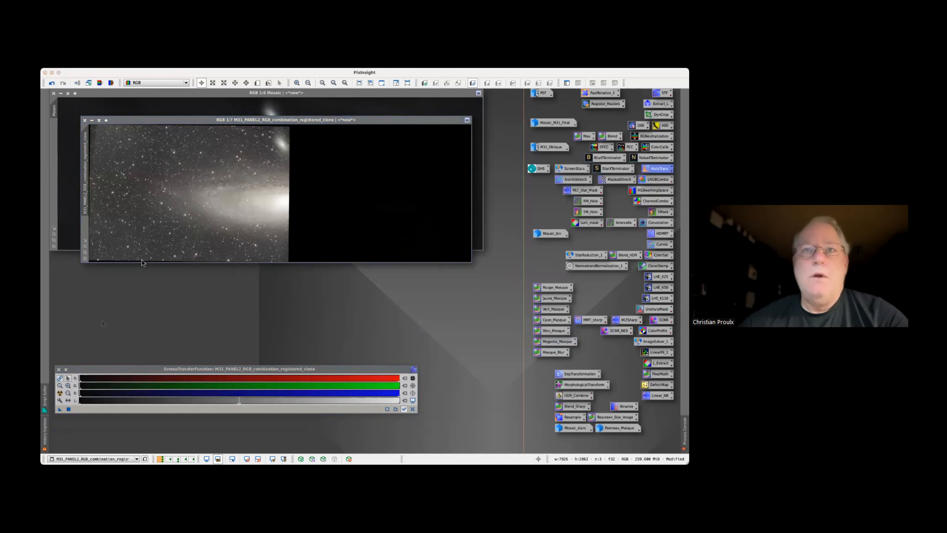
Apply the DynamicCrop from Mosaic's processing history to the panel 2 clone, and fit the clone's window to the cropped image
click(71, 190)
right_click(71, 190)
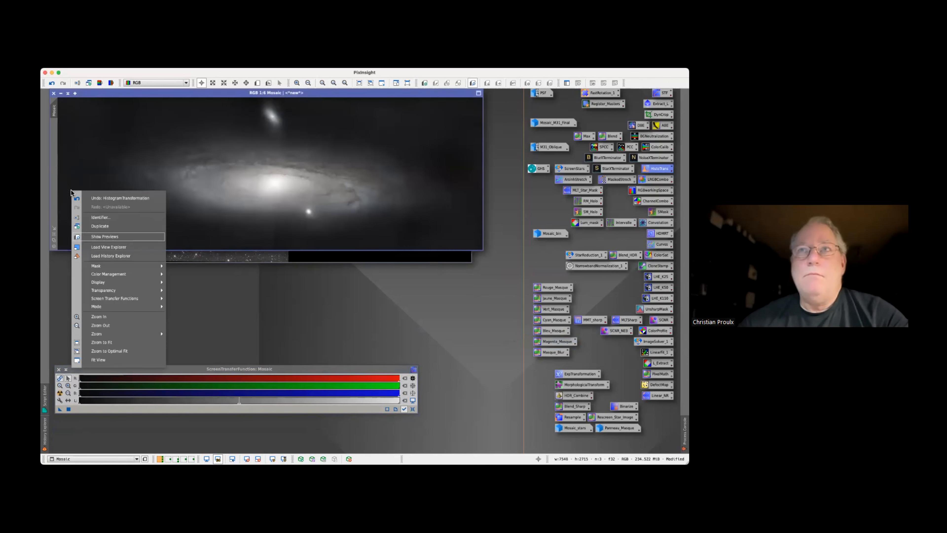
click(102, 255)
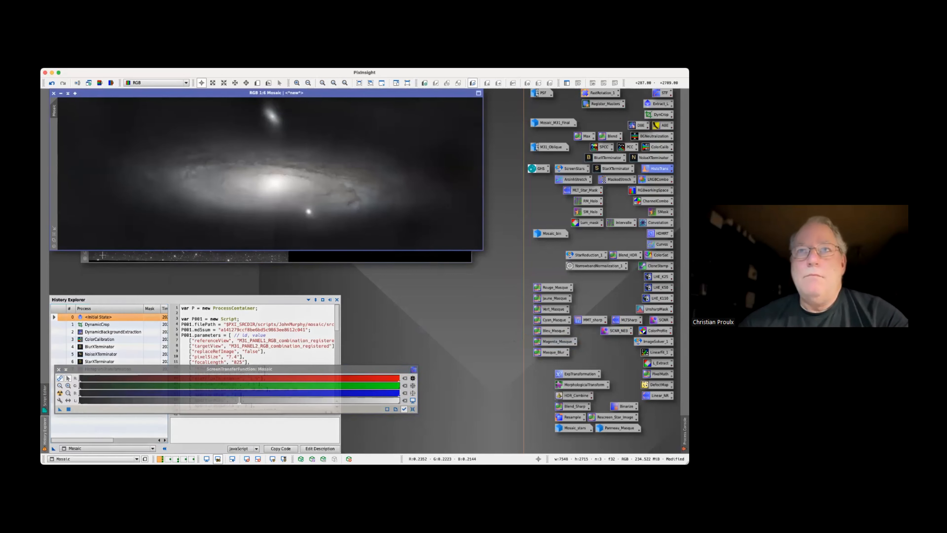
click(103, 324)
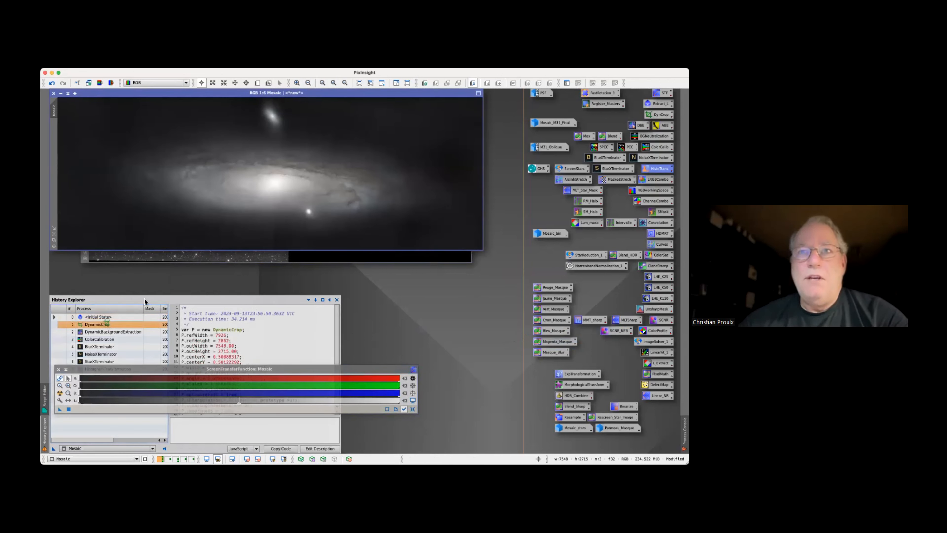
drag(181, 264, 188, 257)
click(386, 295)
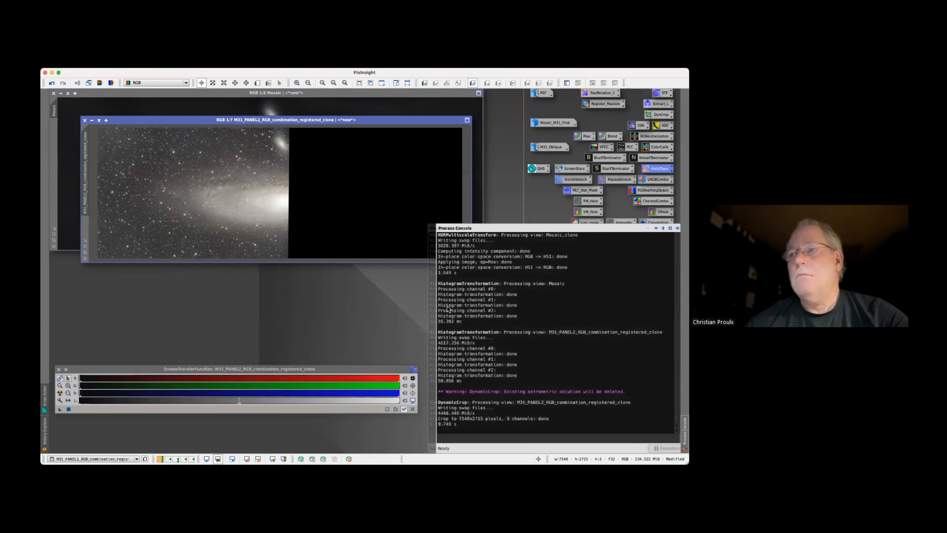
click(85, 247)
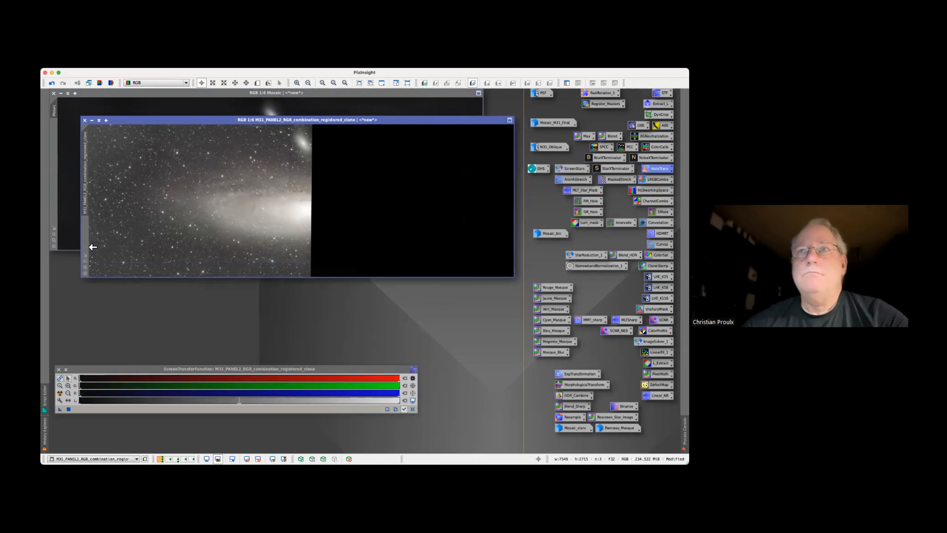
Turn the cropped clone into a black-and-white panel mask with the PixelMath expression iif($T>0,1,0)
click(202, 69)
mouse_move(220, 318)
click(289, 318)
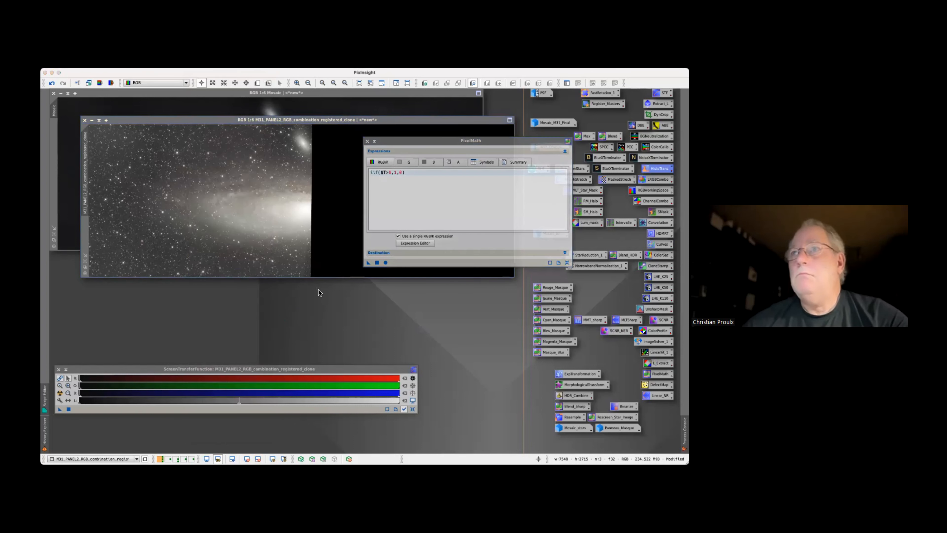
drag(368, 261, 281, 249)
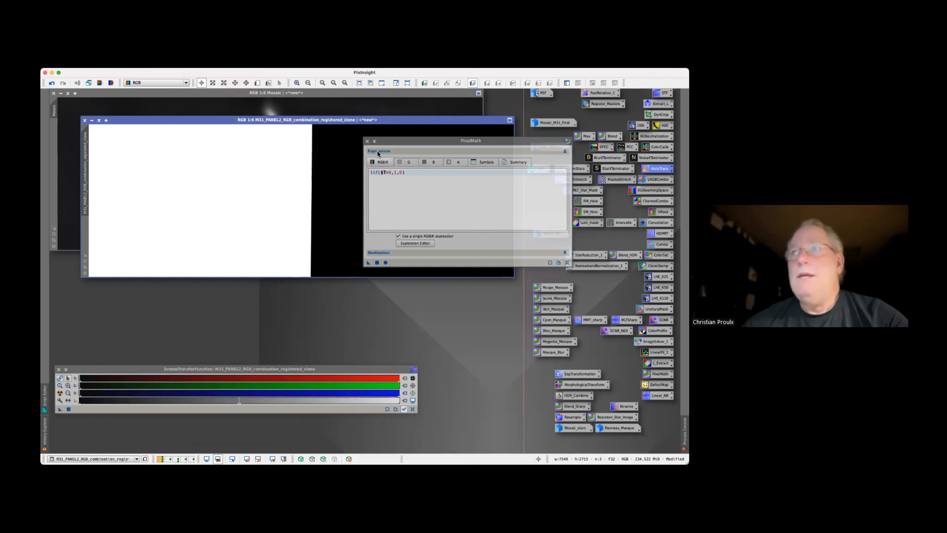
click(367, 141)
drag(390, 121, 380, 152)
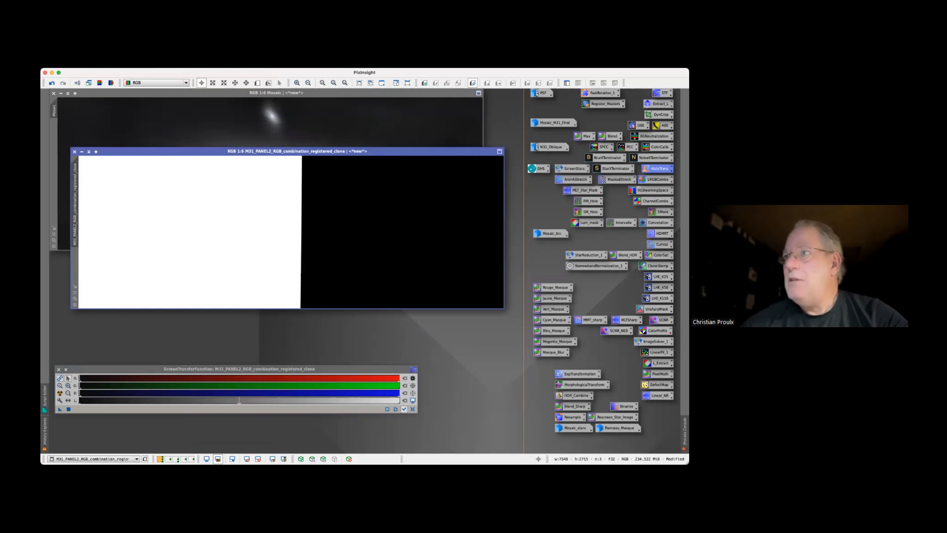
Soften the edge of the panel mask with a Convolution of about 28 StdDev, and close the process and its preview
double_click(658, 223)
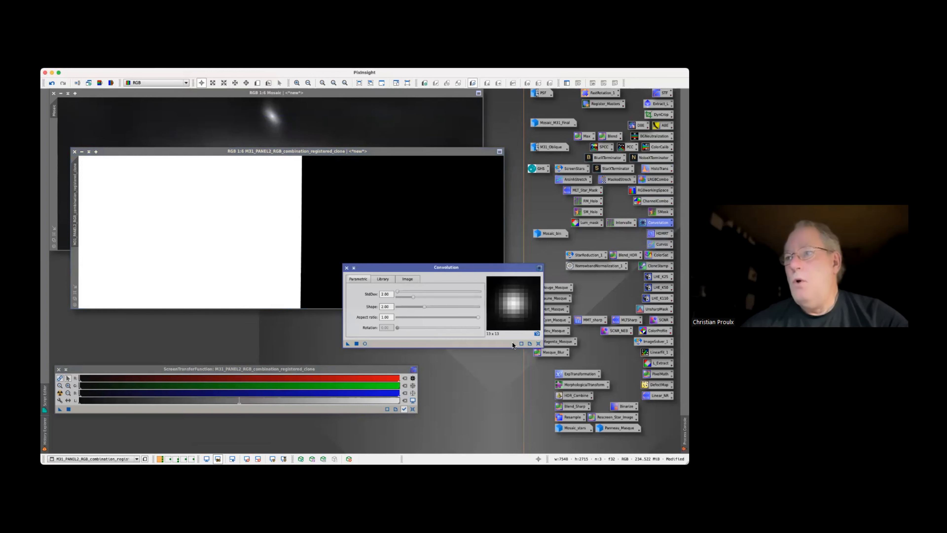
drag(398, 290, 403, 292)
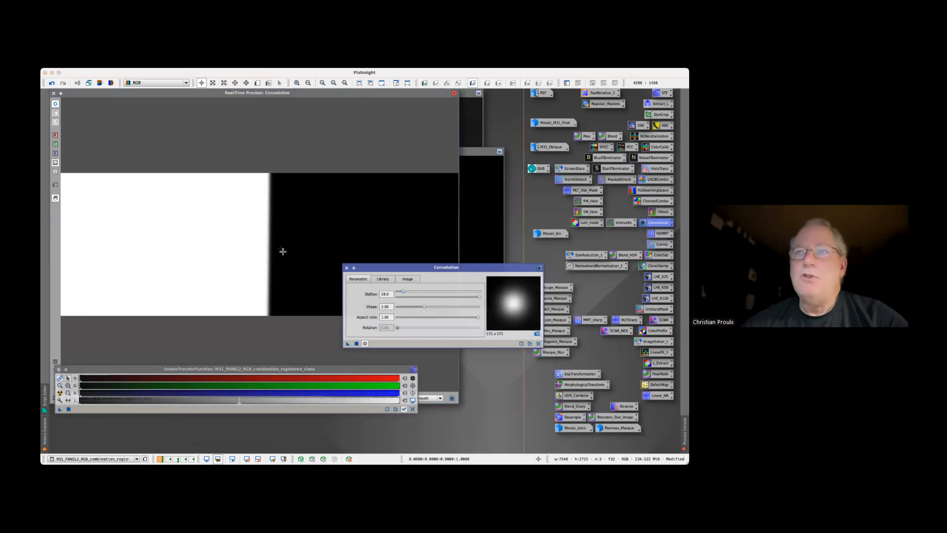
click(356, 344)
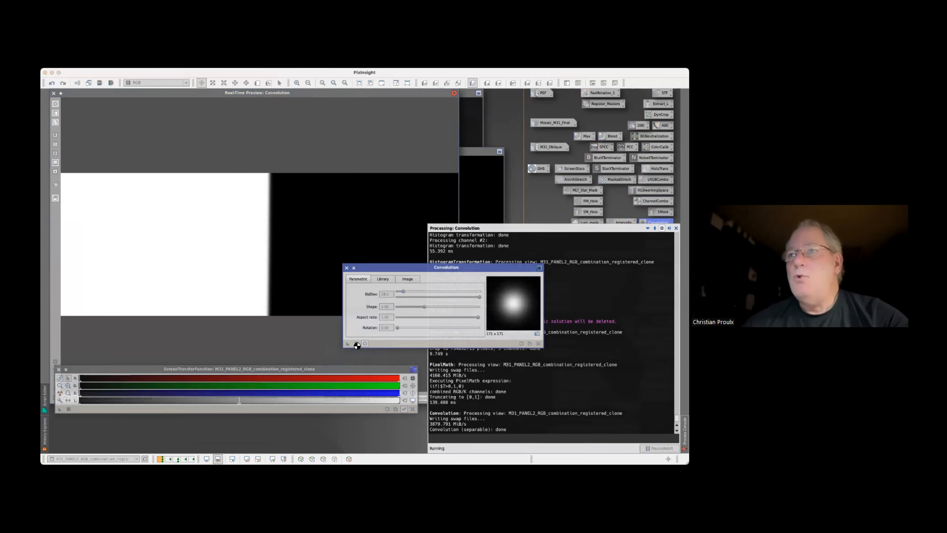
click(347, 268)
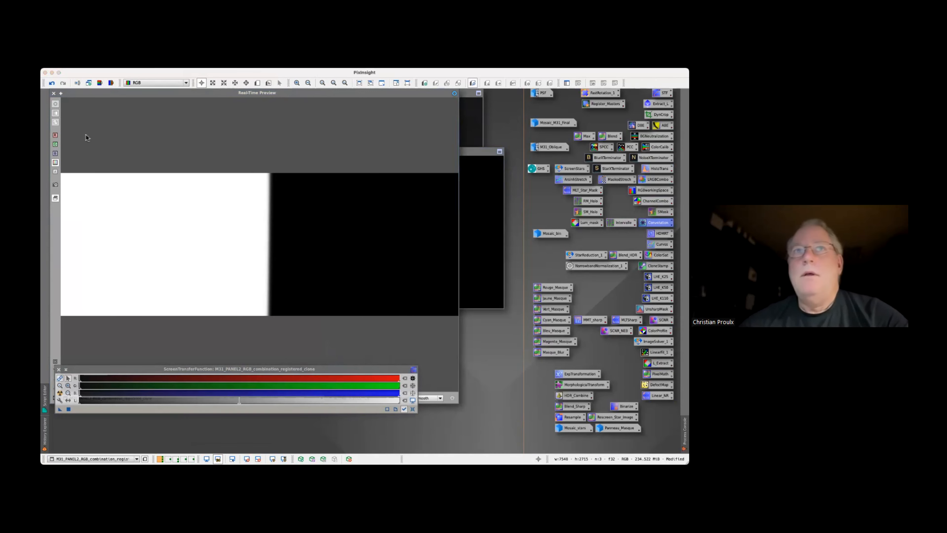
click(53, 94)
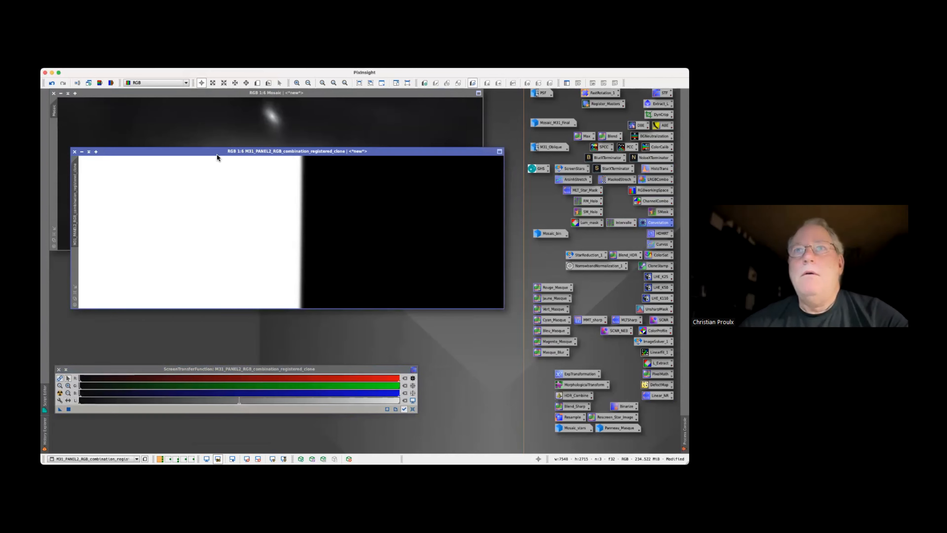
drag(215, 153, 239, 180)
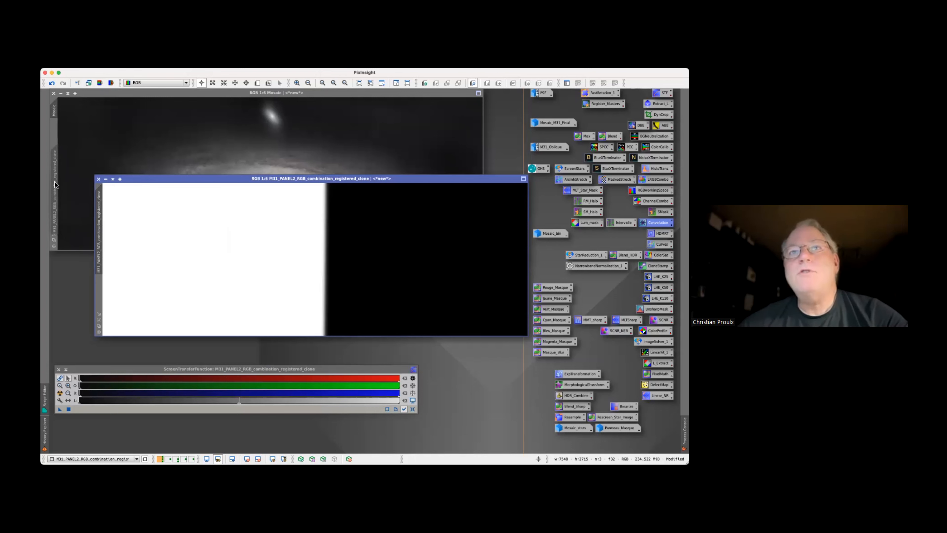
Rename the blurred mask image as Panneau_Masque_1
double_click(99, 214)
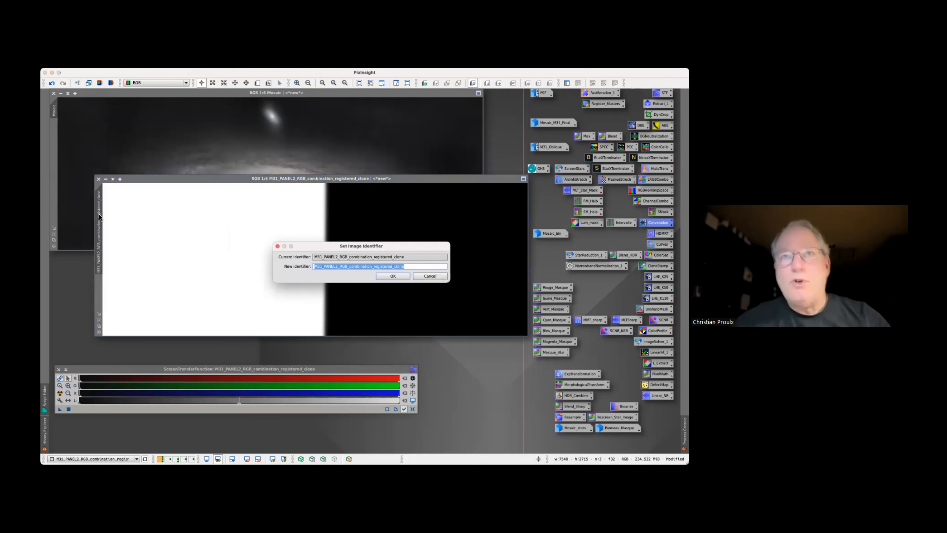
text(Panneau_Masque)
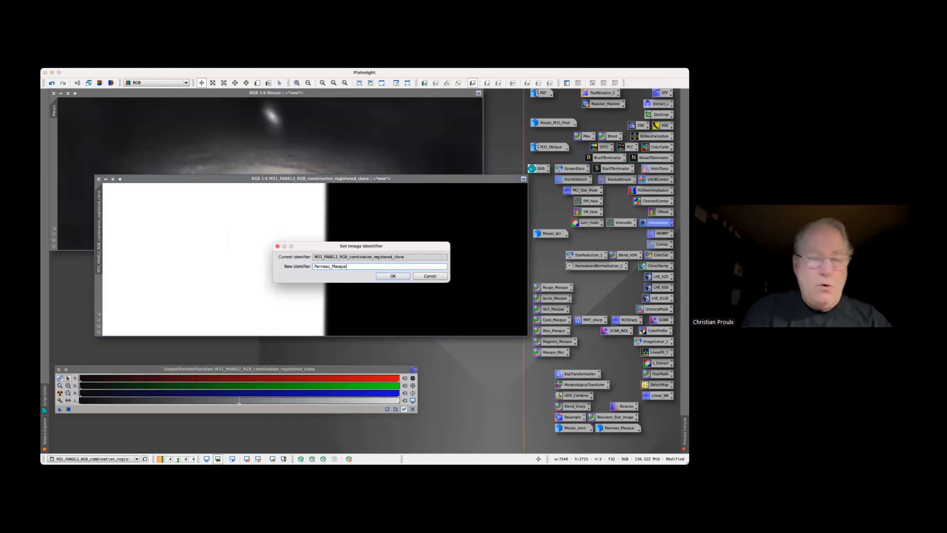
key(Return)
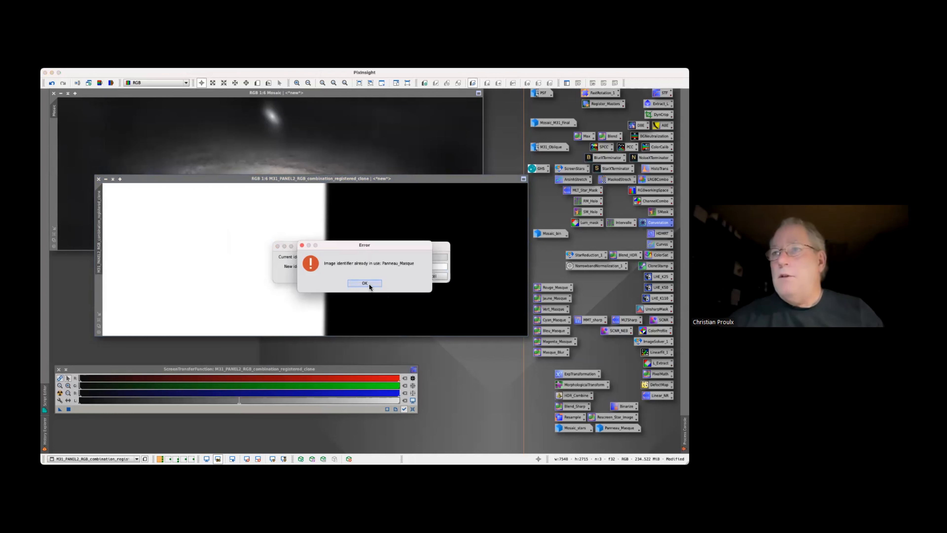
click(369, 284)
click(355, 267)
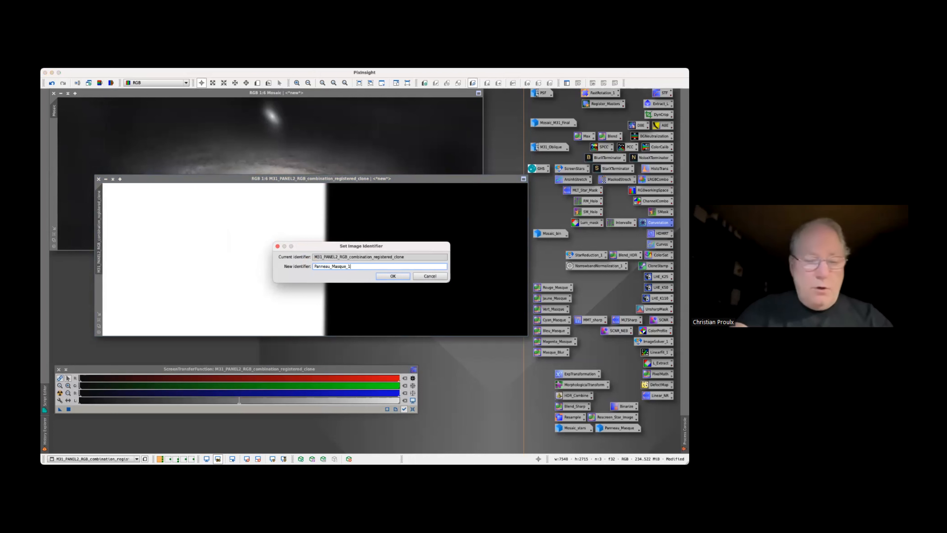
key(Return)
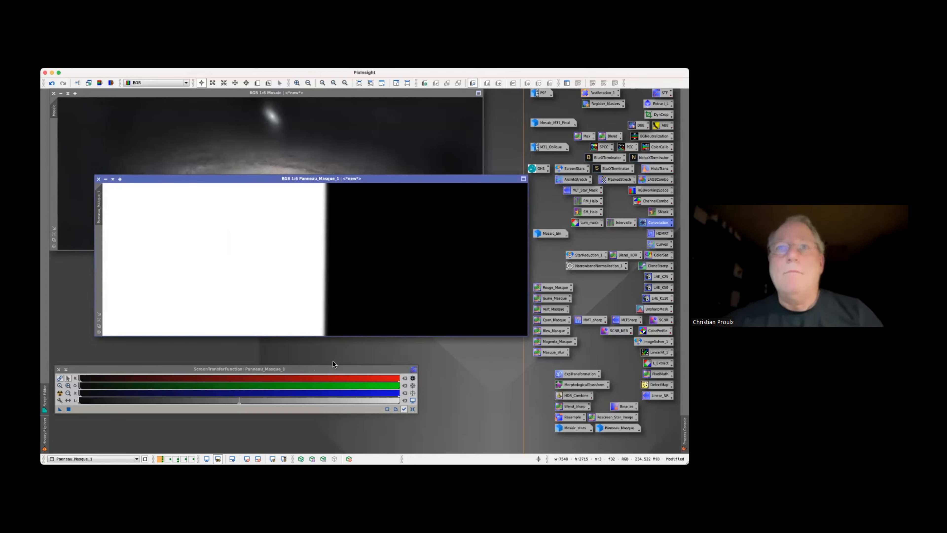
Apply Panneau_Masque_1 as a mask on Mosaic, check its coverage, and store the minimized mask below Panneau_Masque
drag(100, 208, 55, 186)
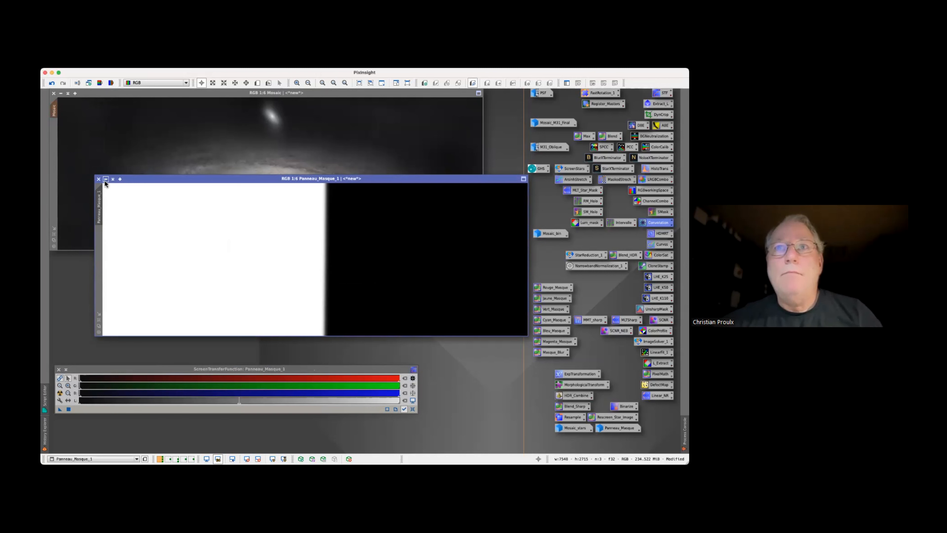
click(106, 180)
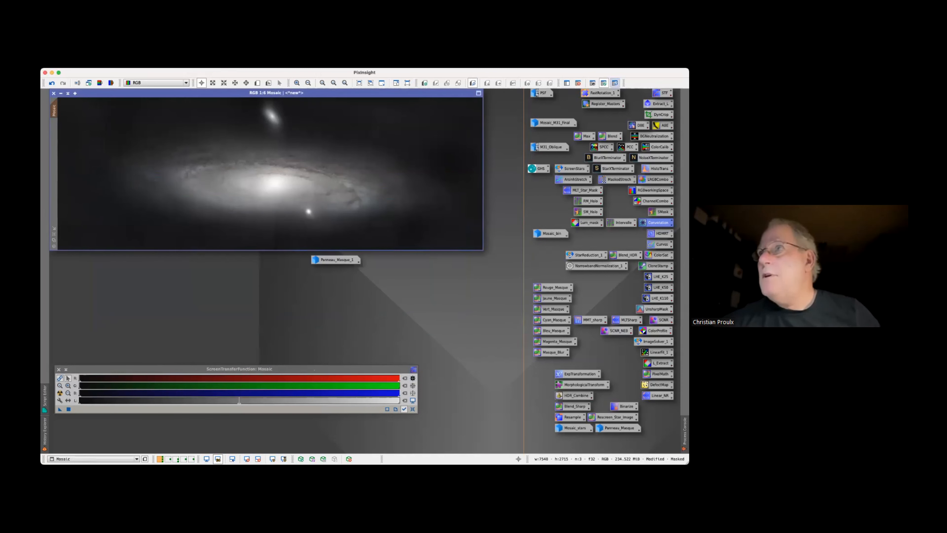
click(615, 84)
click(593, 83)
click(593, 83)
click(615, 83)
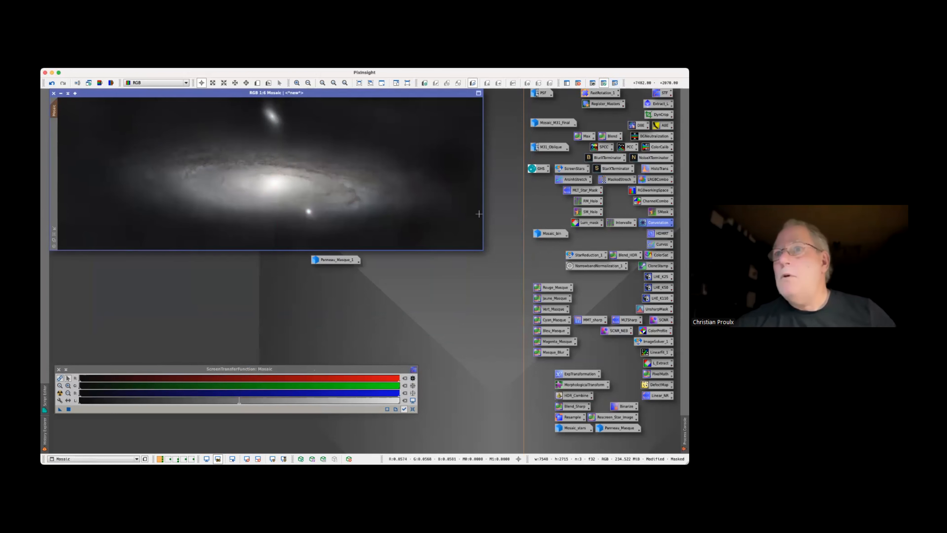
click(322, 260)
drag(322, 263, 607, 441)
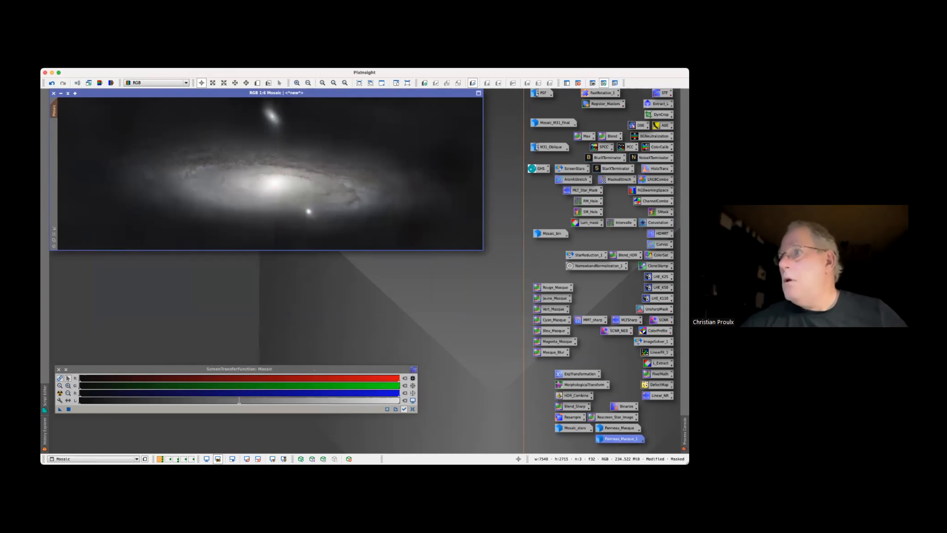
Set up CurvesTransformation with a real-time preview of Mosaic, a full-range graph, a reset saturation curve and the RGB/K curve active
double_click(662, 244)
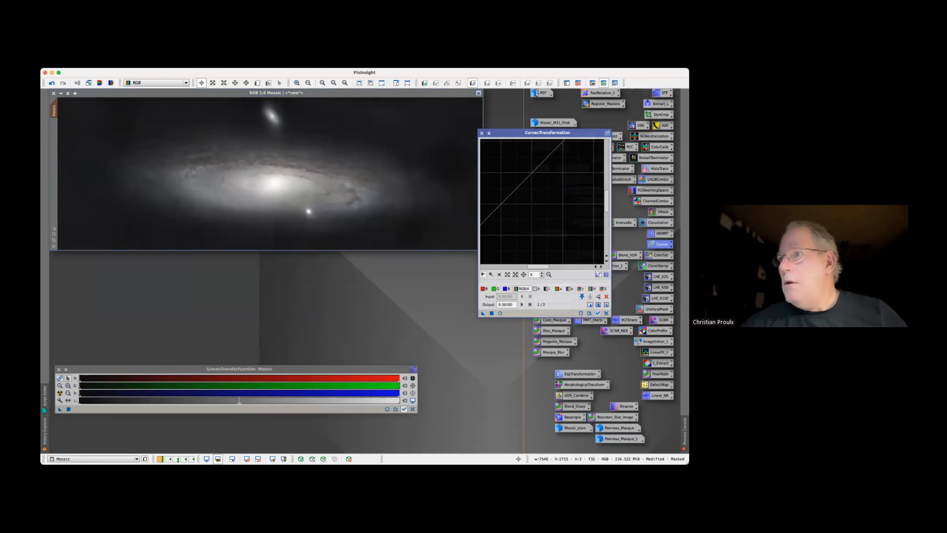
click(499, 313)
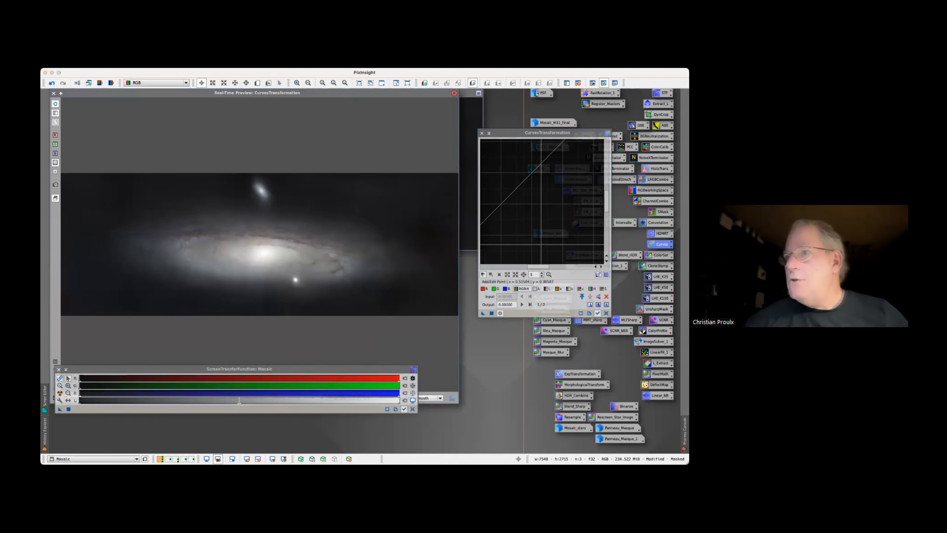
click(548, 275)
click(604, 289)
click(606, 296)
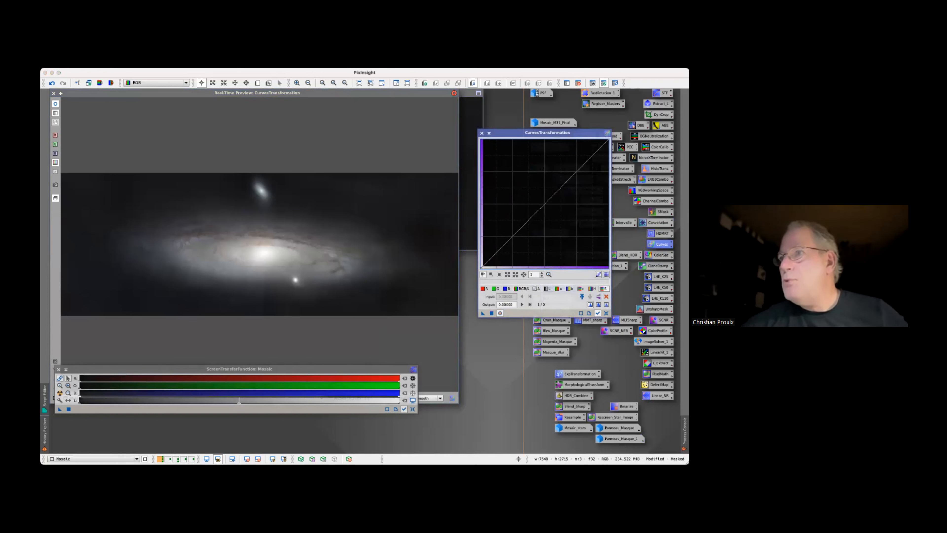
click(522, 289)
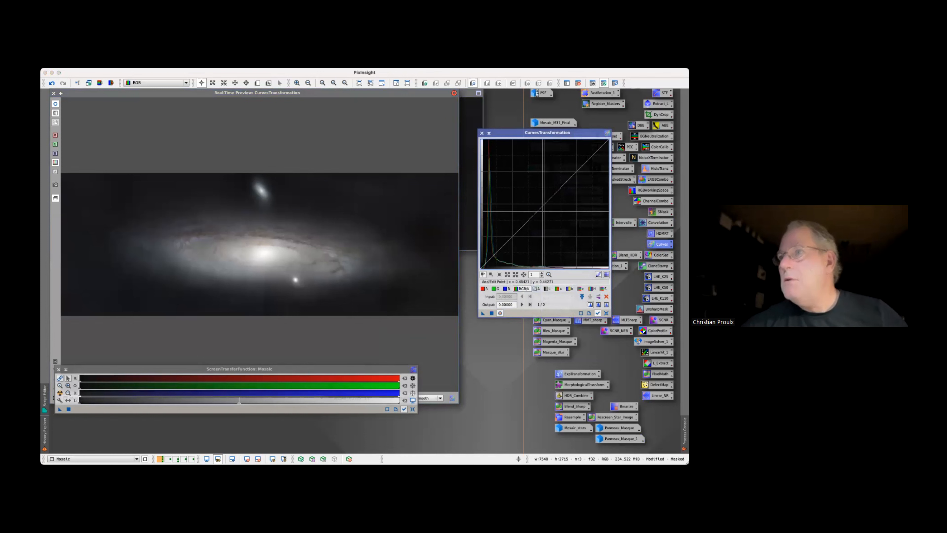
Lower the RGB/K curve slightly at about 0.505 input and 0.484 output, apply it to the masked Mosaic, and close the process and its preview
click(544, 204)
drag(544, 205, 545, 205)
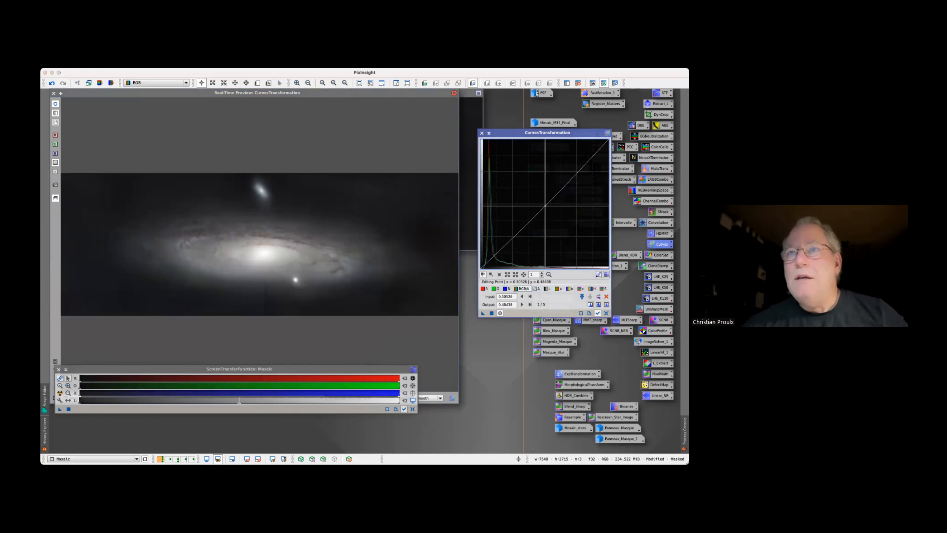
click(491, 313)
click(482, 133)
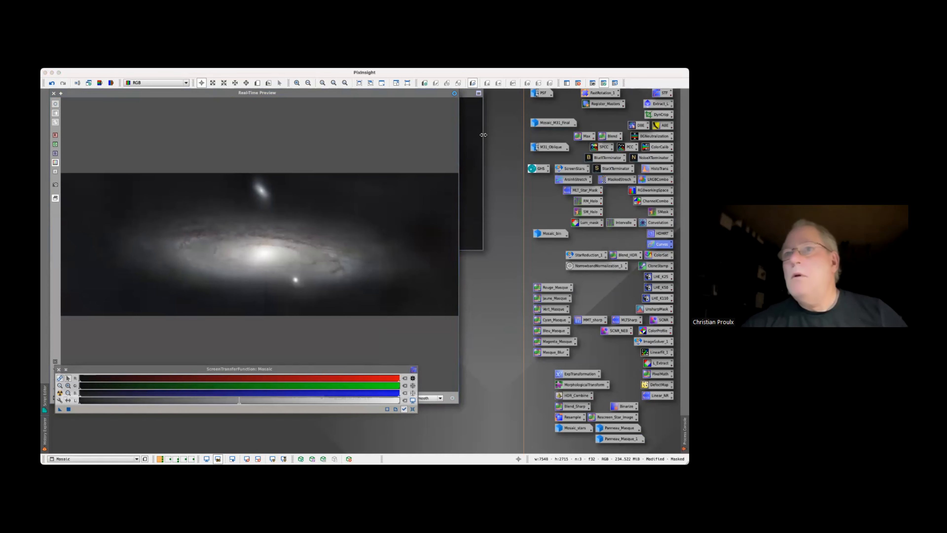
click(53, 93)
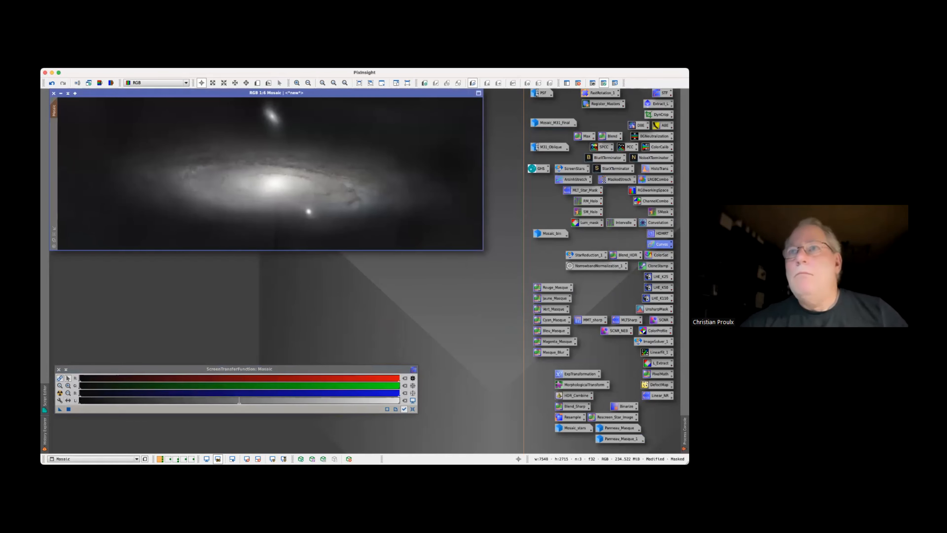
Retouch the visible panel seam just below the galaxy core in Mosaic with the CloneStamp process
click(200, 64)
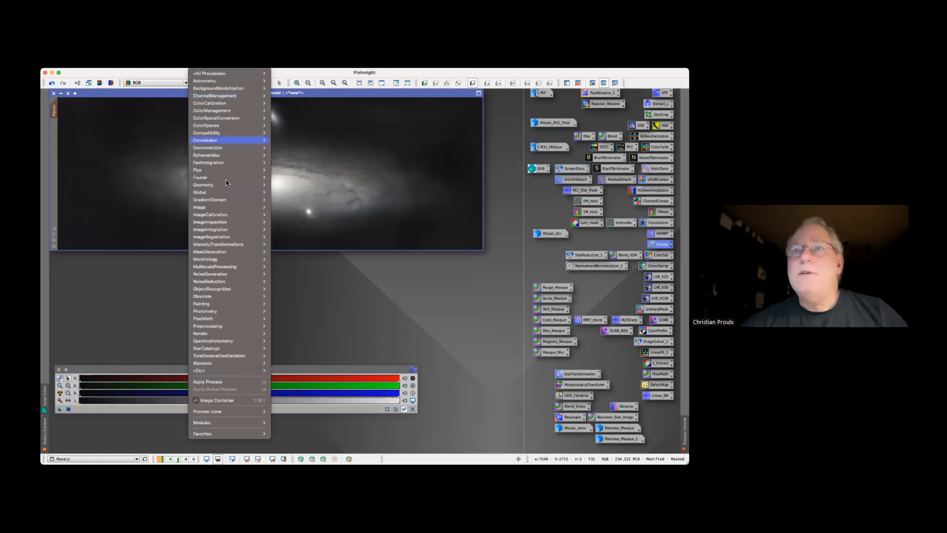
mouse_move(227, 304)
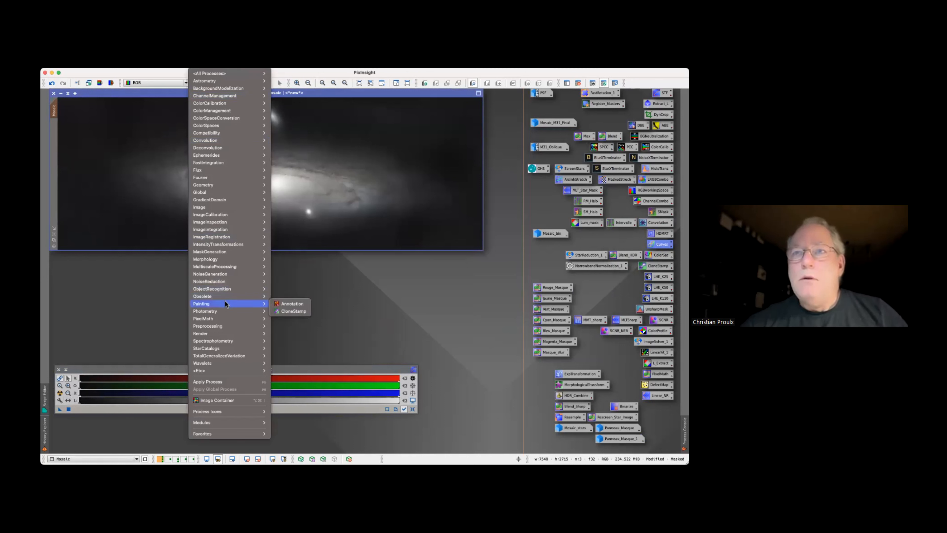
click(285, 313)
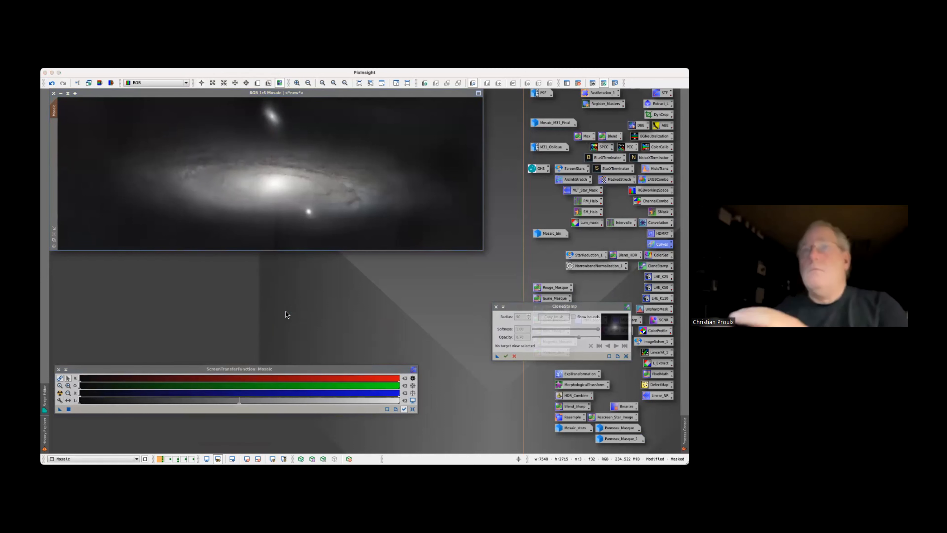
click(288, 210)
super+click(288, 210)
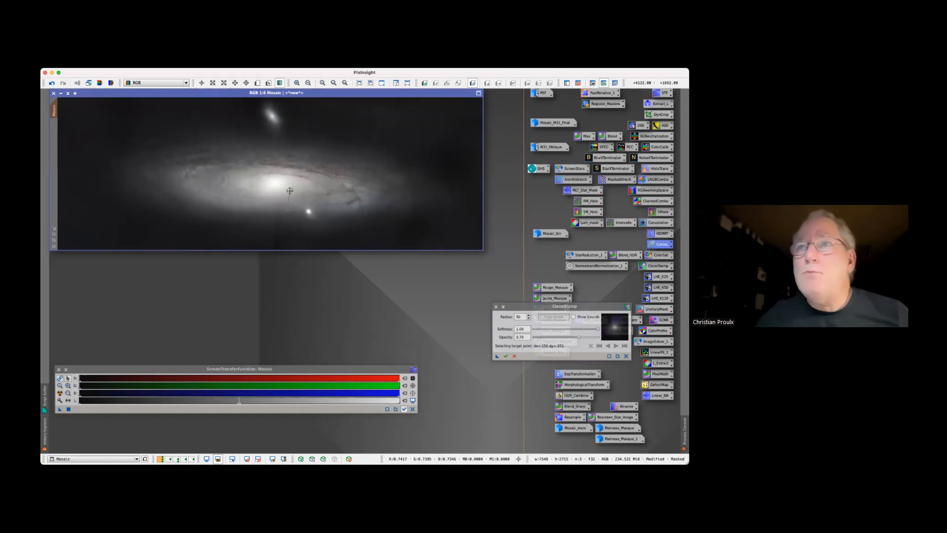
click(281, 211)
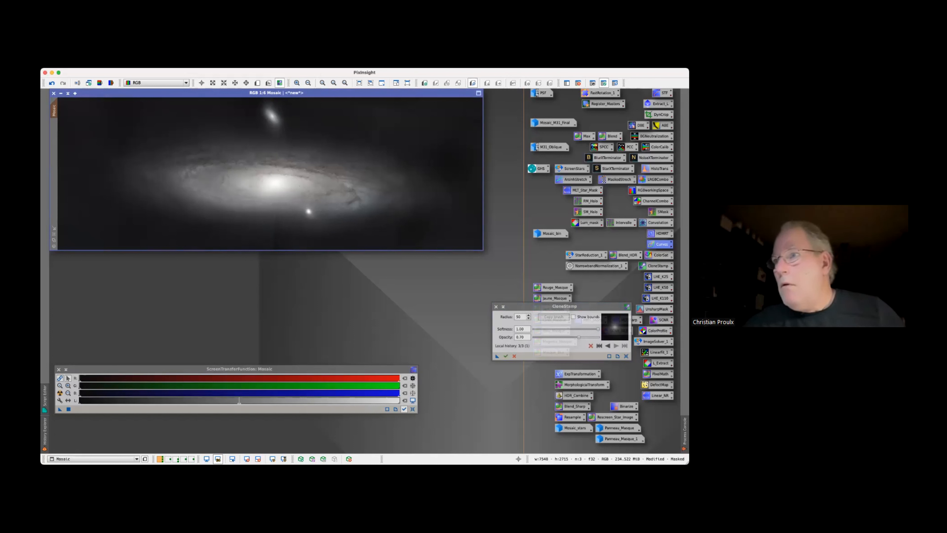
Clone over the remaining seam traces below the core, commit the retouching, and close CloneStamp
click(524, 337)
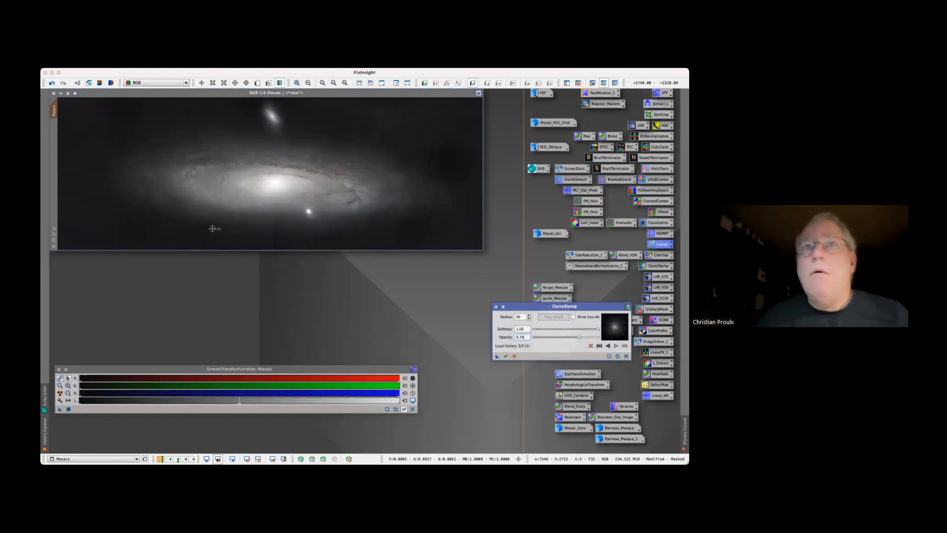
click(274, 218)
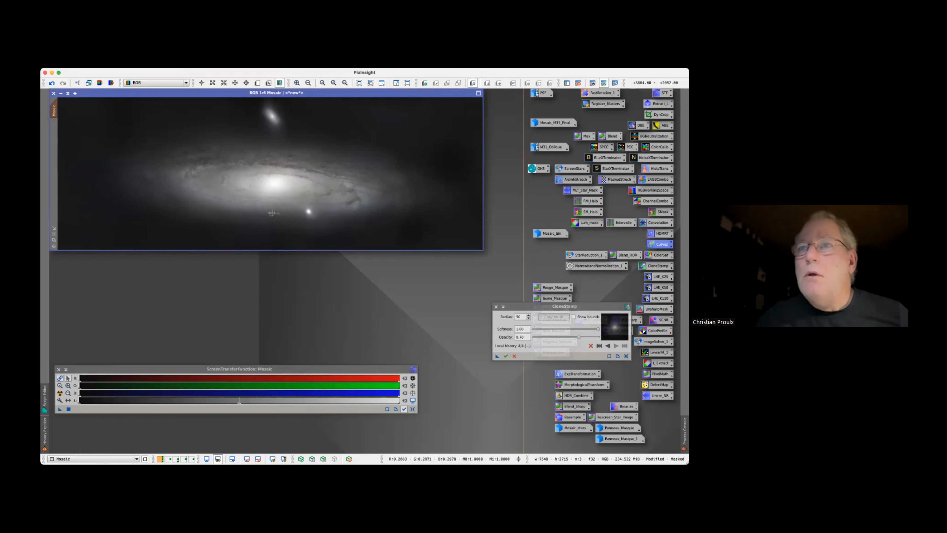
click(505, 356)
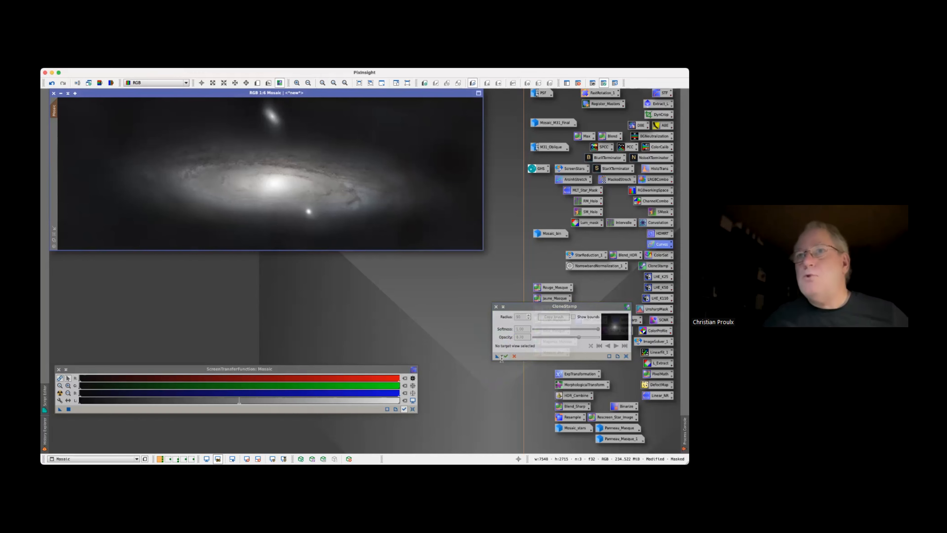
click(496, 306)
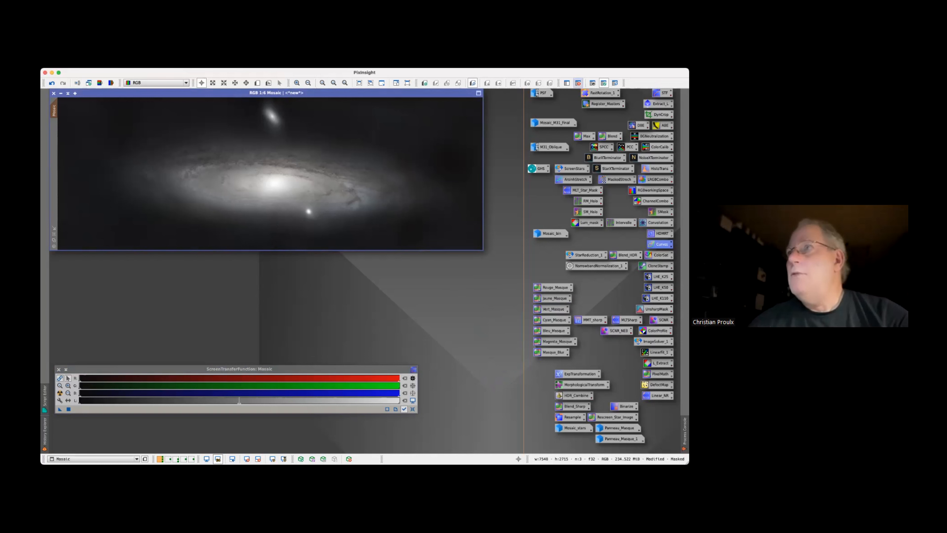
Remove the mask from Mosaic and duplicate the image under the name HDR
click(578, 83)
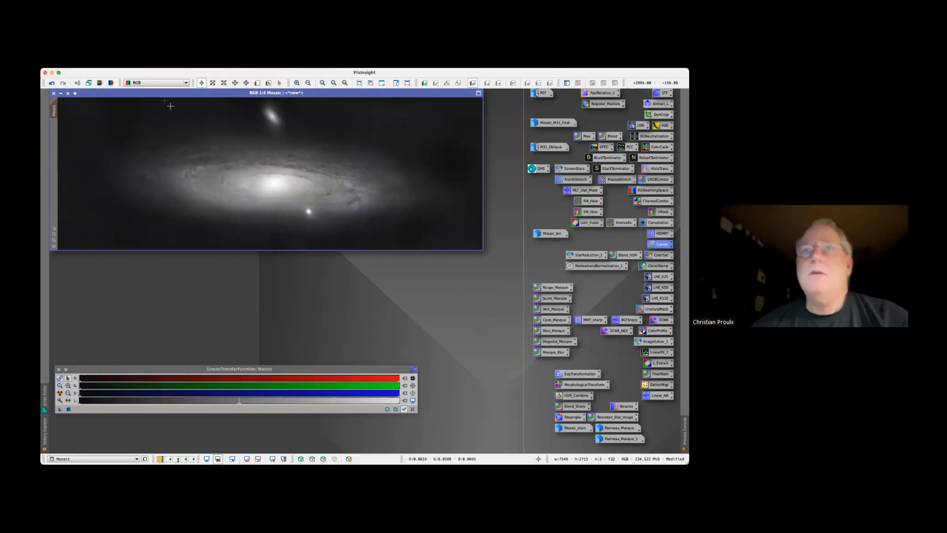
drag(54, 110, 92, 175)
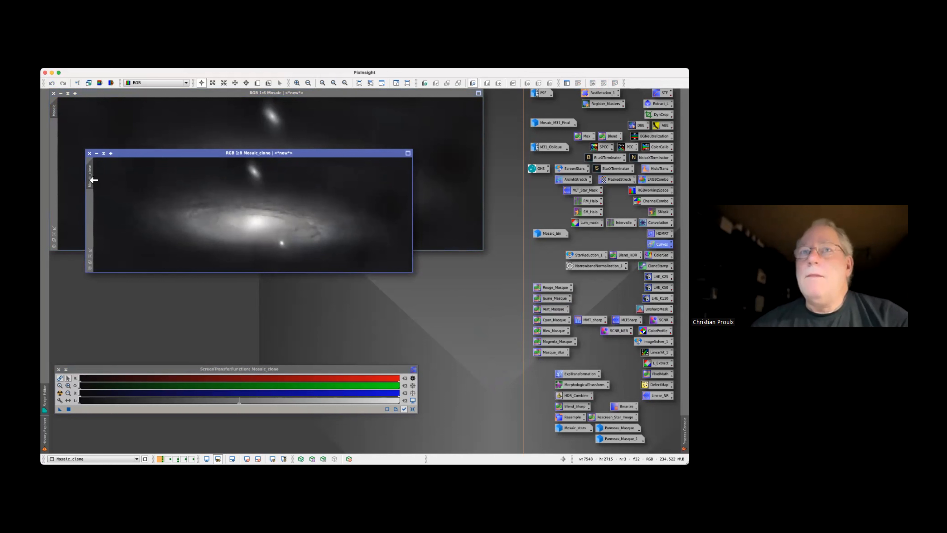
mouse_move(94, 179)
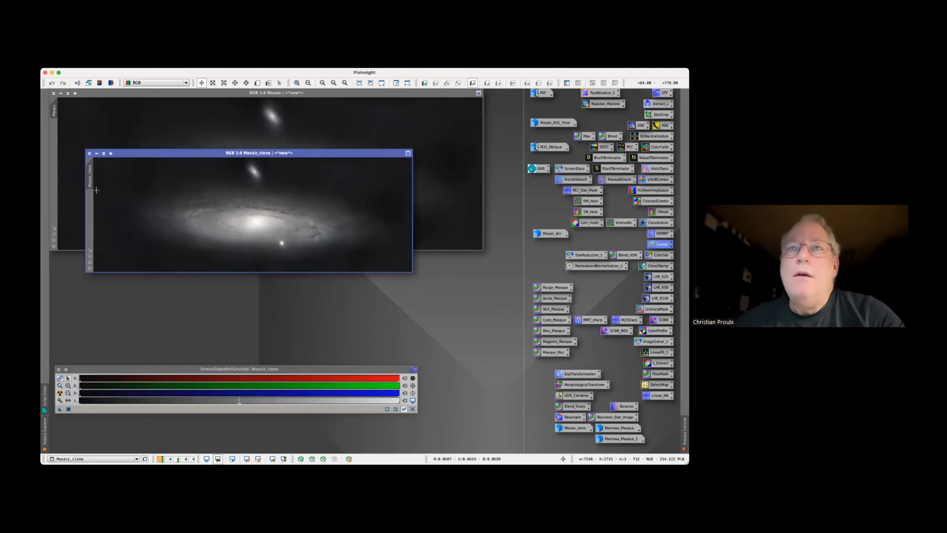
double_click(90, 182)
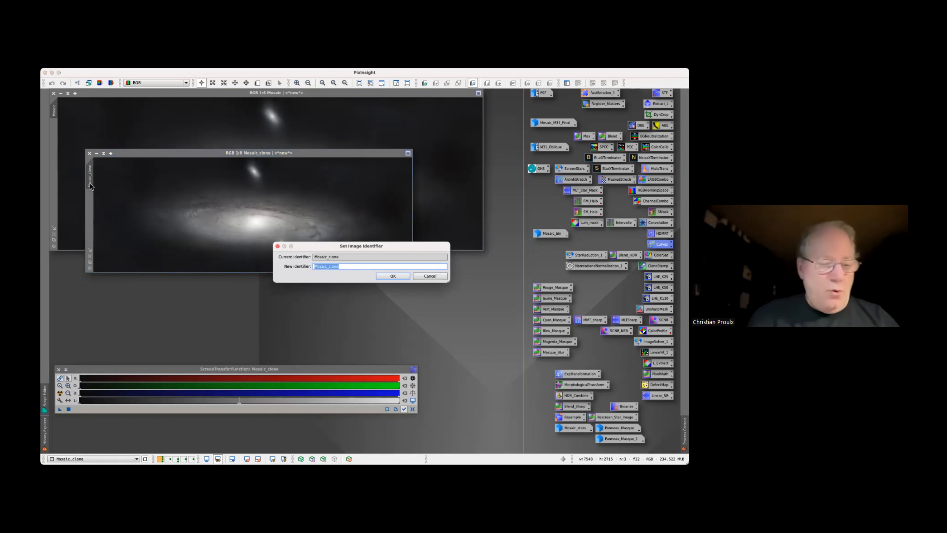
text(HDR)
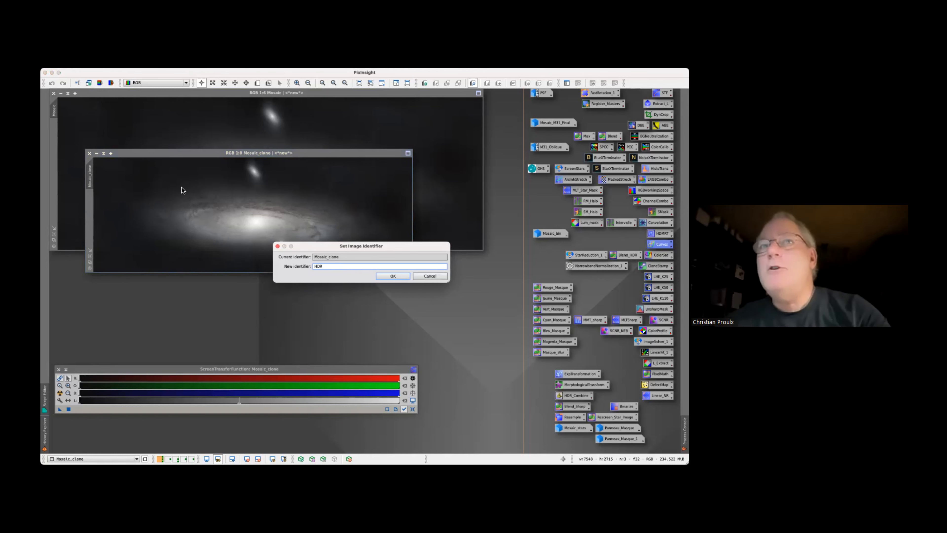
click(400, 276)
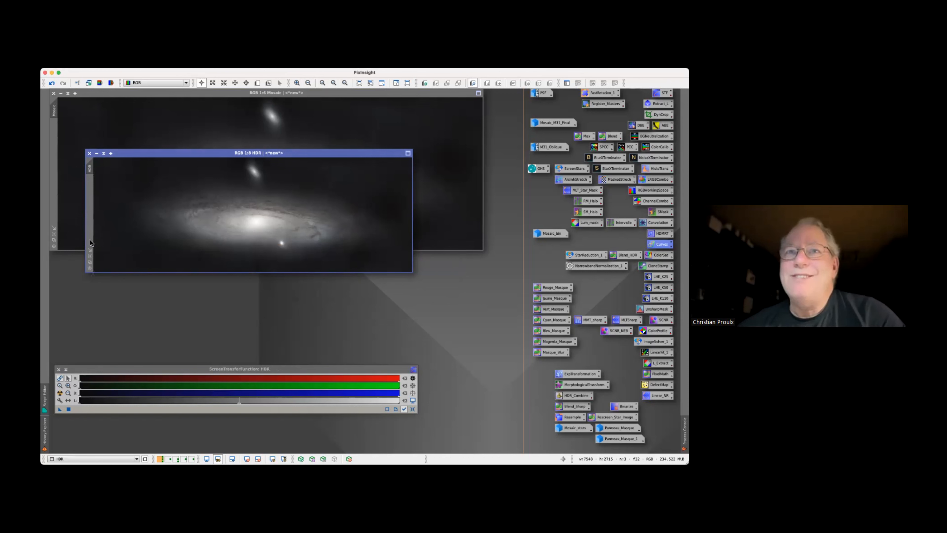
Create a full-frame preview of the HDR image and fit the whole galaxy into its window
click(90, 256)
drag(90, 168, 90, 185)
click(90, 185)
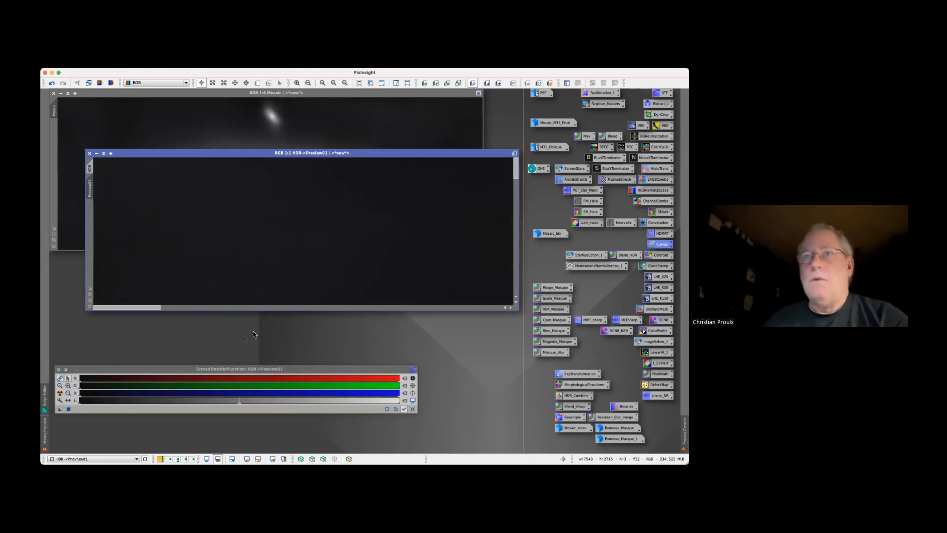
scroll(303, 260, down, 5)
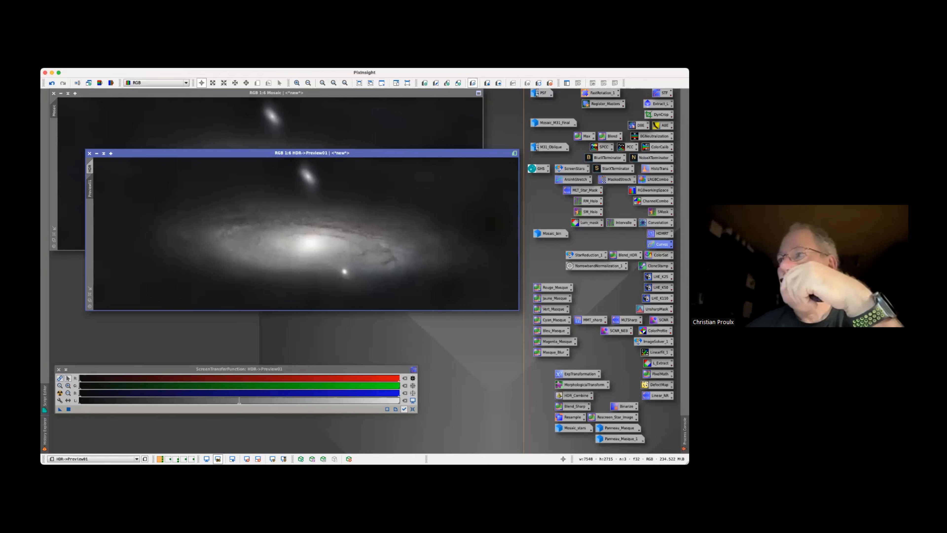
Apply HDRMultiscaleTransform with 3 layers to the full-frame preview of HDR
double_click(662, 233)
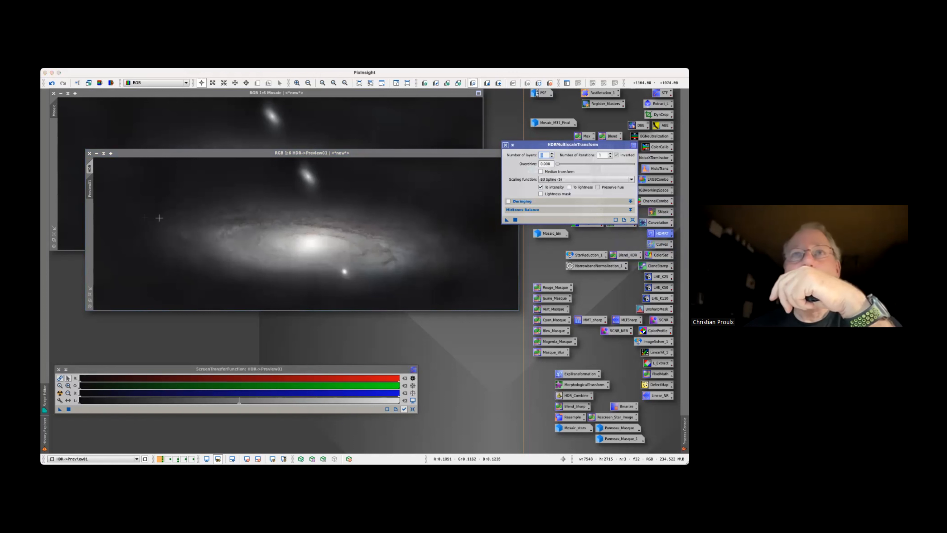
click(91, 187)
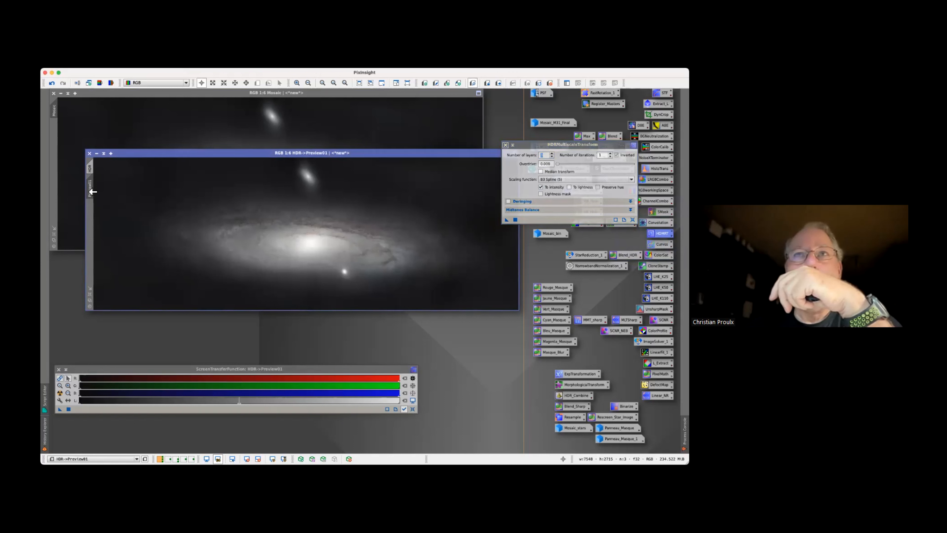
drag(507, 220, 403, 238)
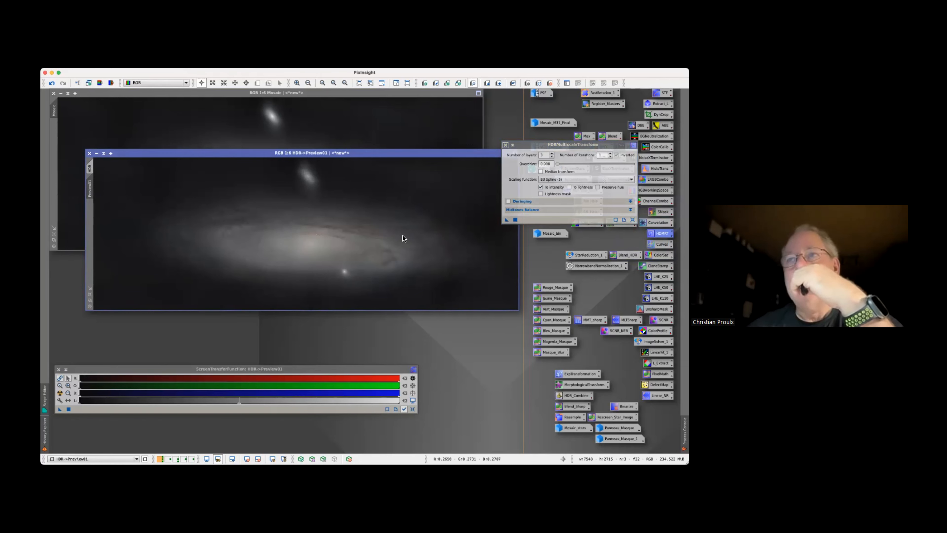
Compare the galaxy core in the HDR preview before and after the HDRMultiscaleTransform
click(541, 155)
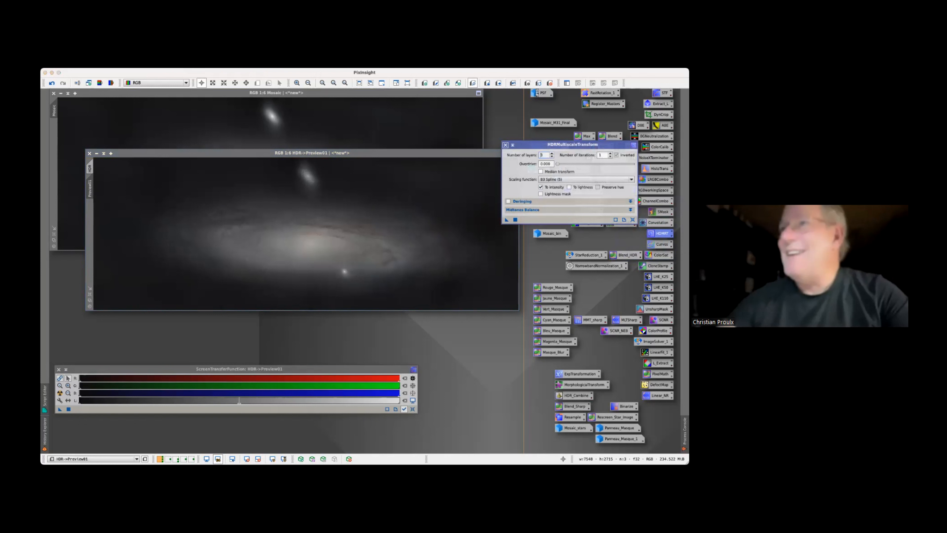
click(513, 82)
click(513, 83)
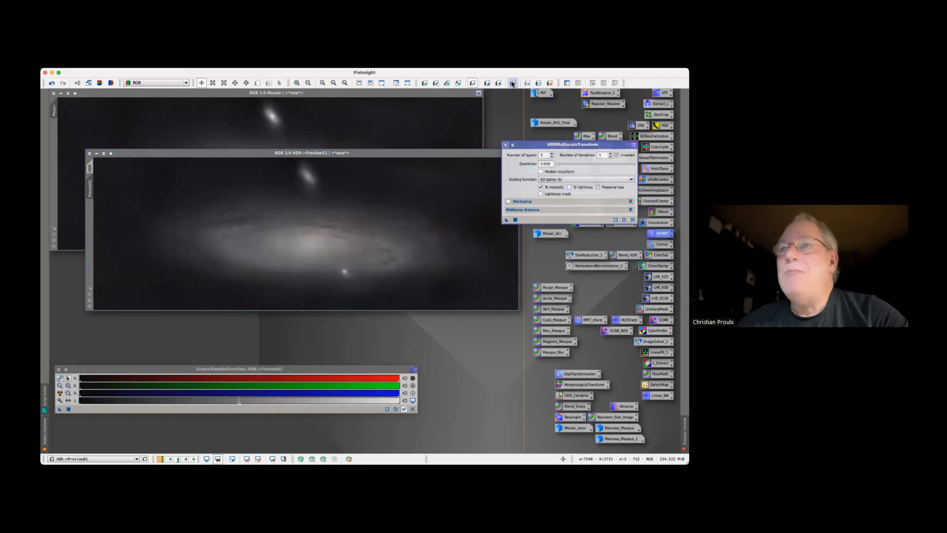
click(512, 83)
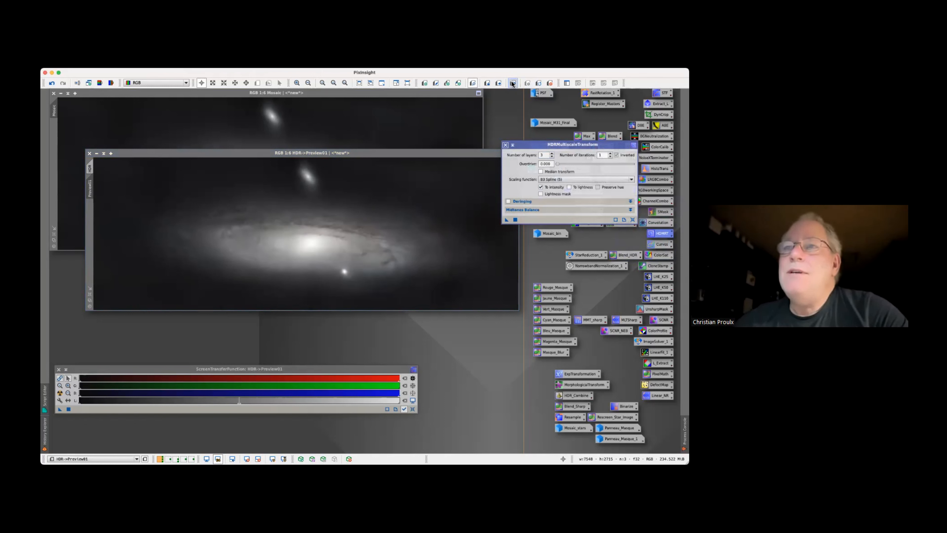
click(513, 83)
click(513, 82)
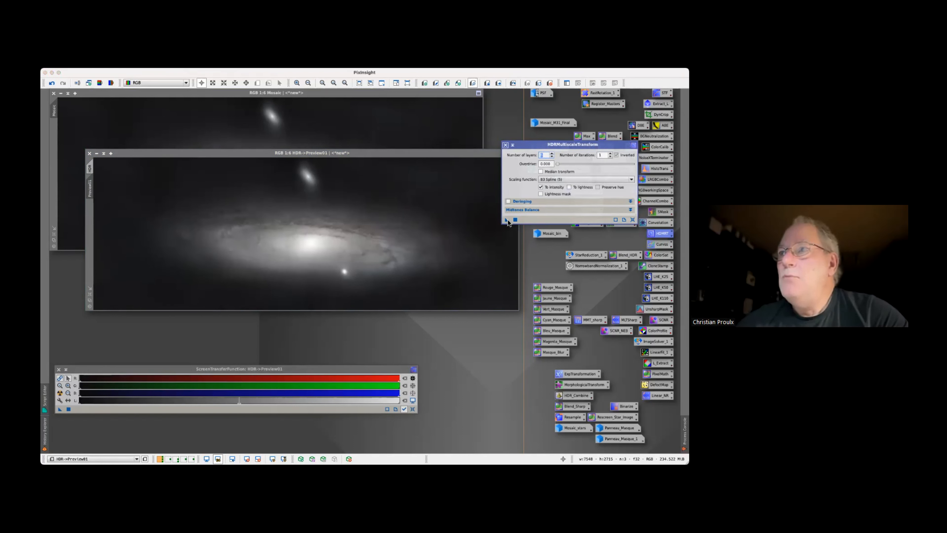
Test HDRMultiscaleTransform on the HDR preview with higher layer counts to preserve more of the galaxy core's brightness
drag(507, 222, 408, 242)
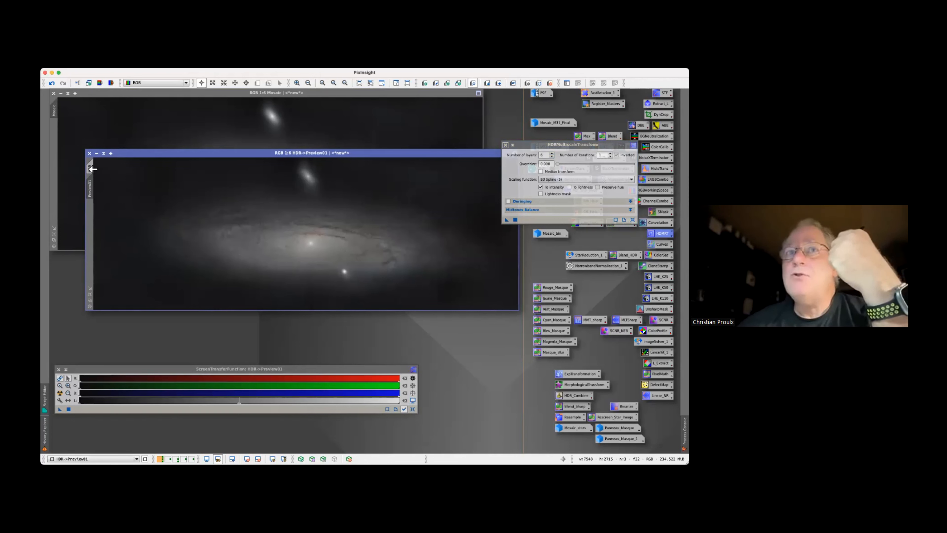
mouse_move(92, 169)
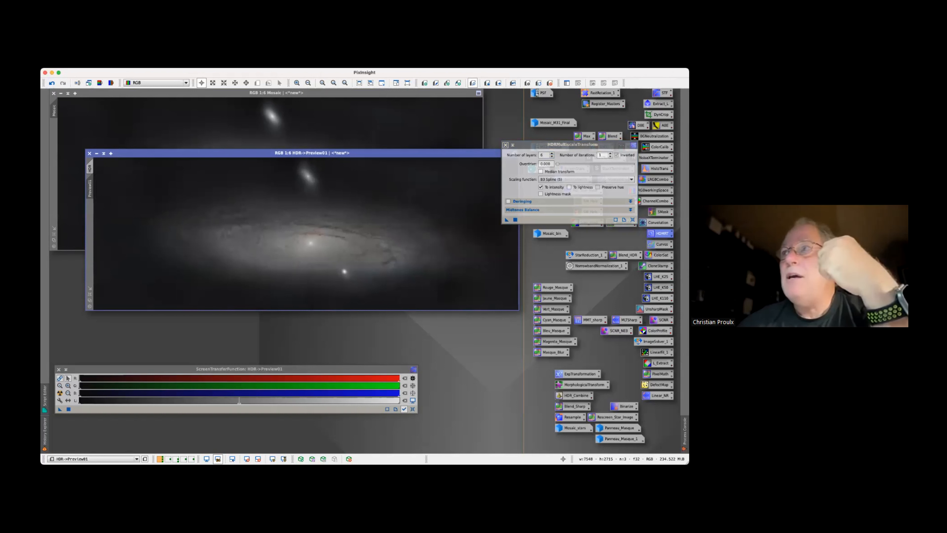
click(545, 155)
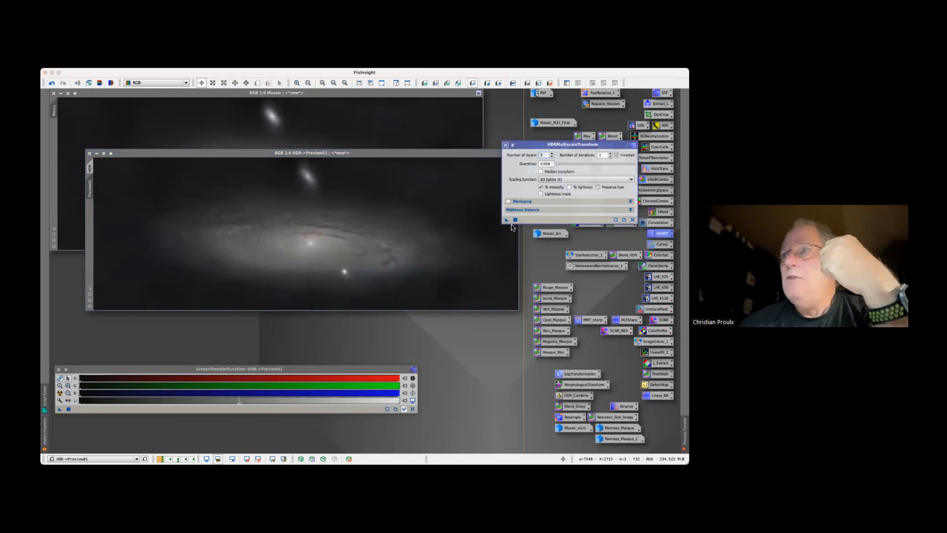
click(436, 231)
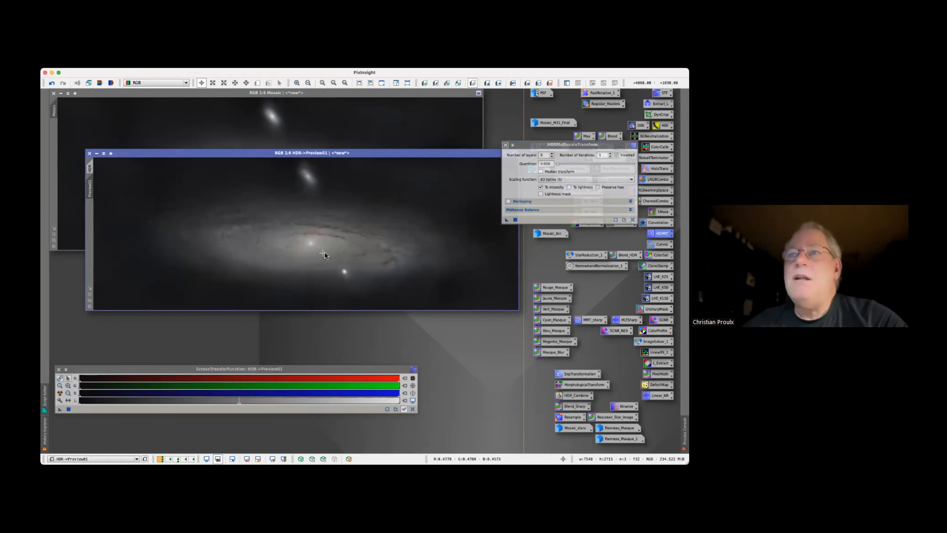
Apply HDRMultiscaleTransform with a still higher layer count to the full-frame preview of HDR
click(542, 155)
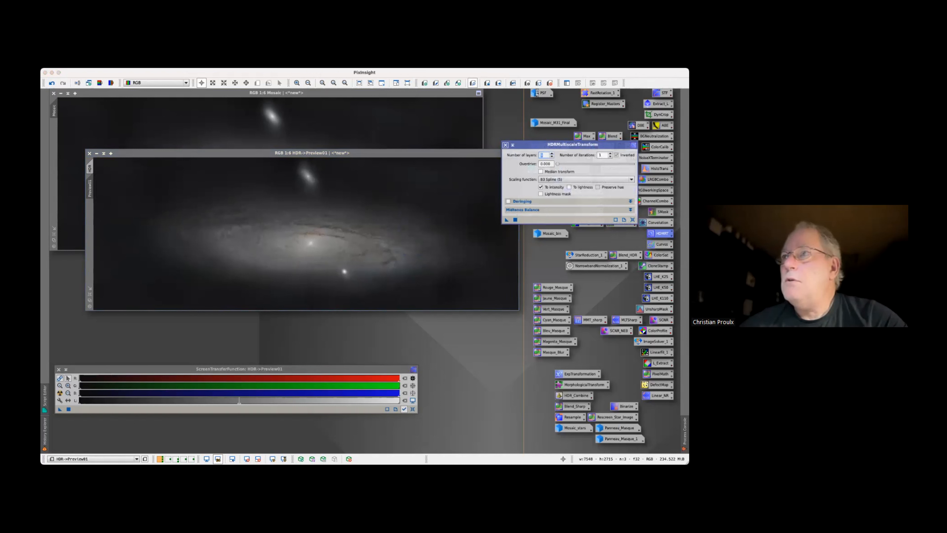
drag(506, 220, 398, 233)
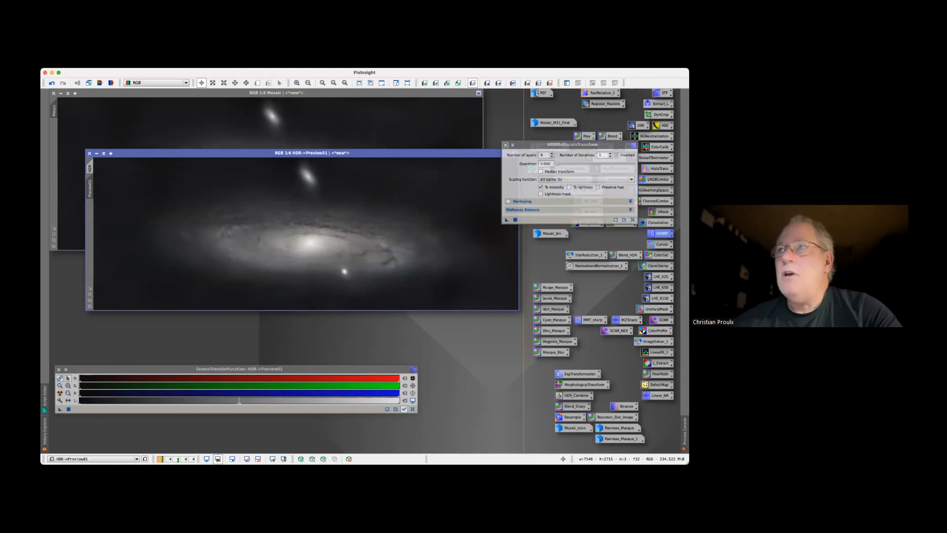
click(543, 155)
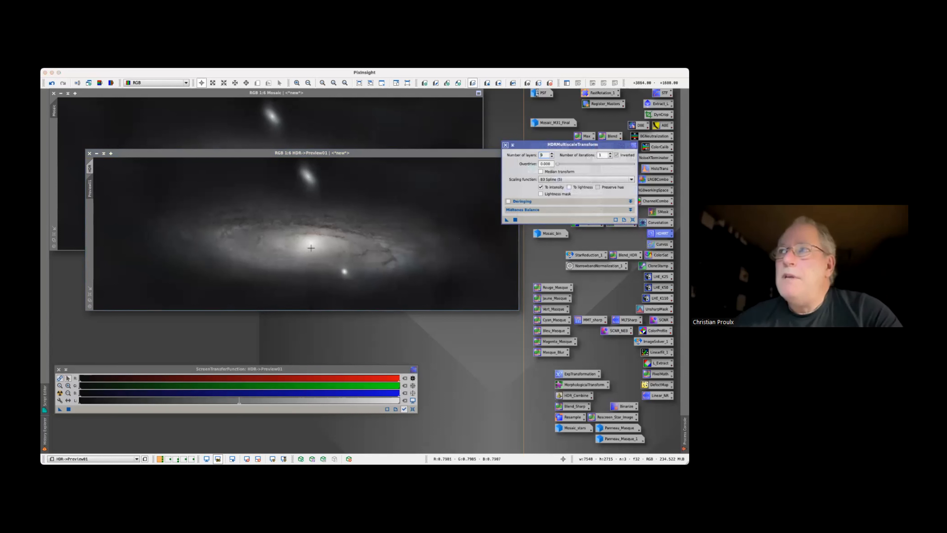
Delete the full-frame preview and apply HDRMultiscaleTransform with the chosen layer count to the whole HDR image
click(93, 180)
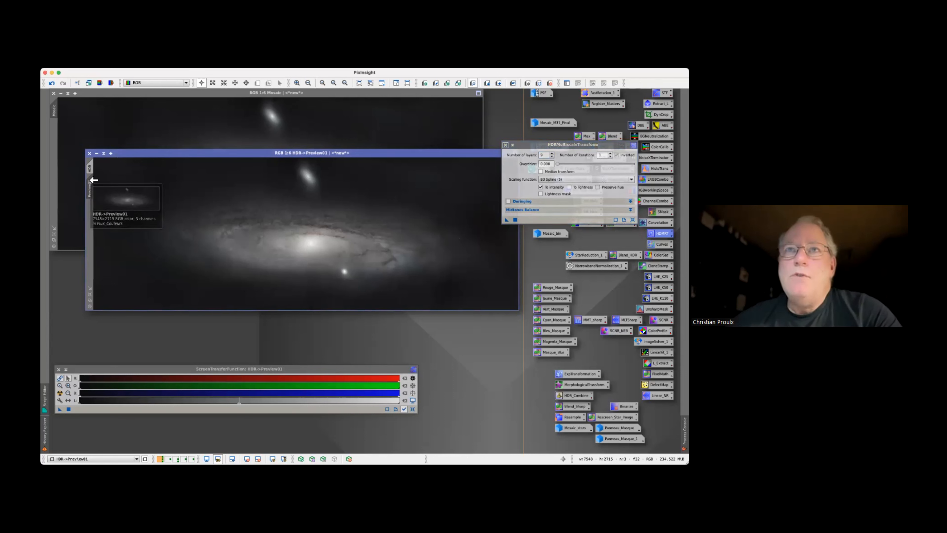
click(157, 63)
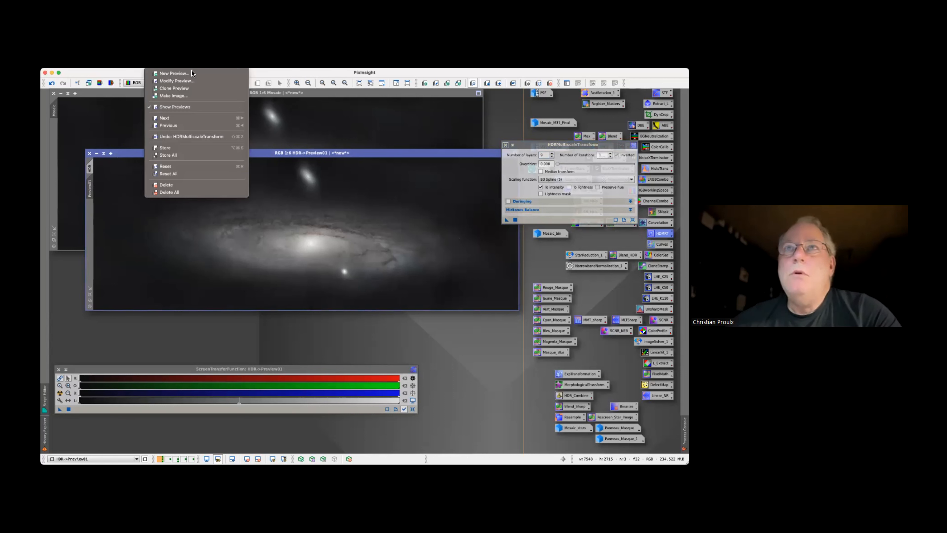
click(168, 184)
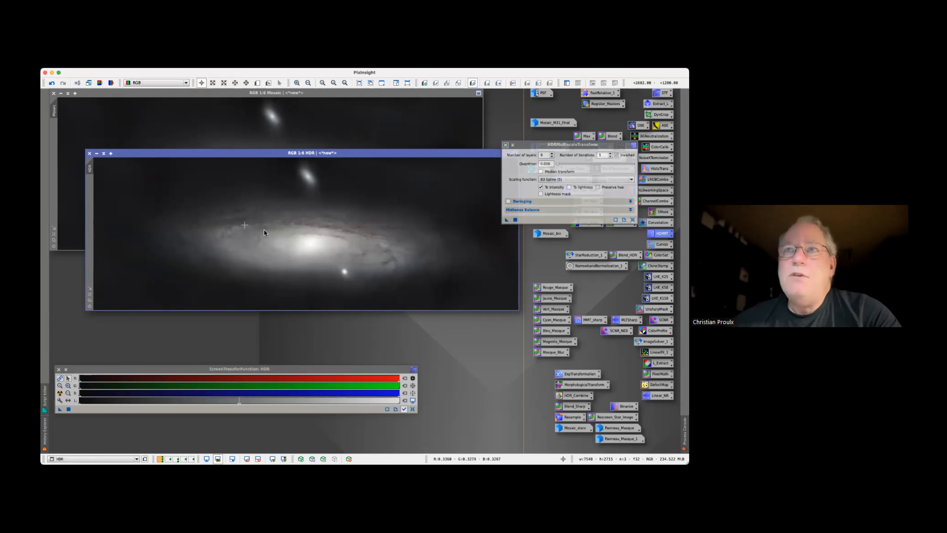
click(506, 221)
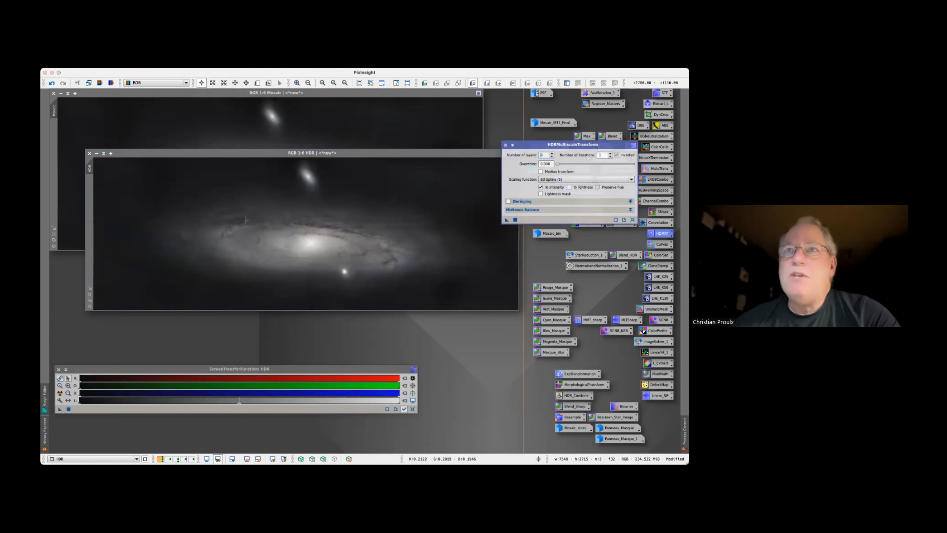
Examine the galaxy core of HDR in a temporary preview about 2800 × 1200 pixels in size, and delete that preview
click(257, 215)
click(305, 245)
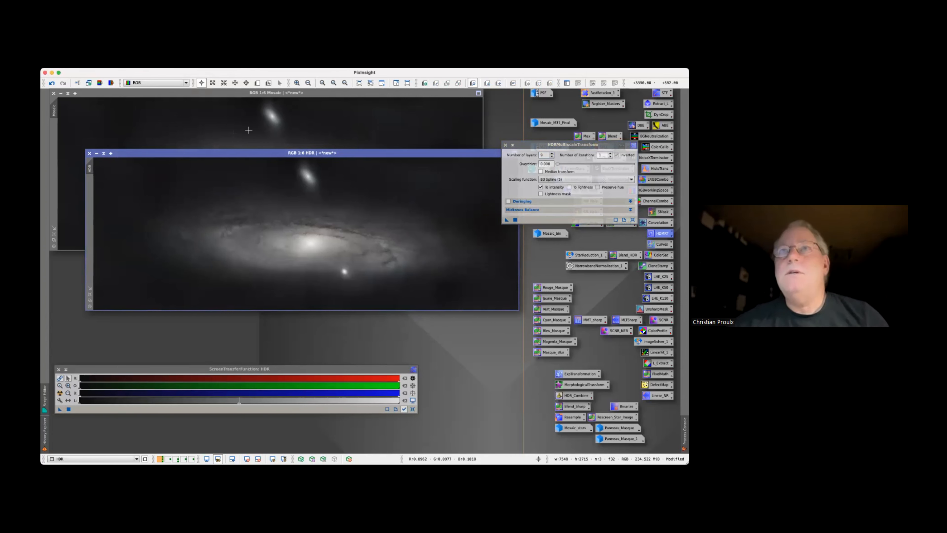
click(257, 82)
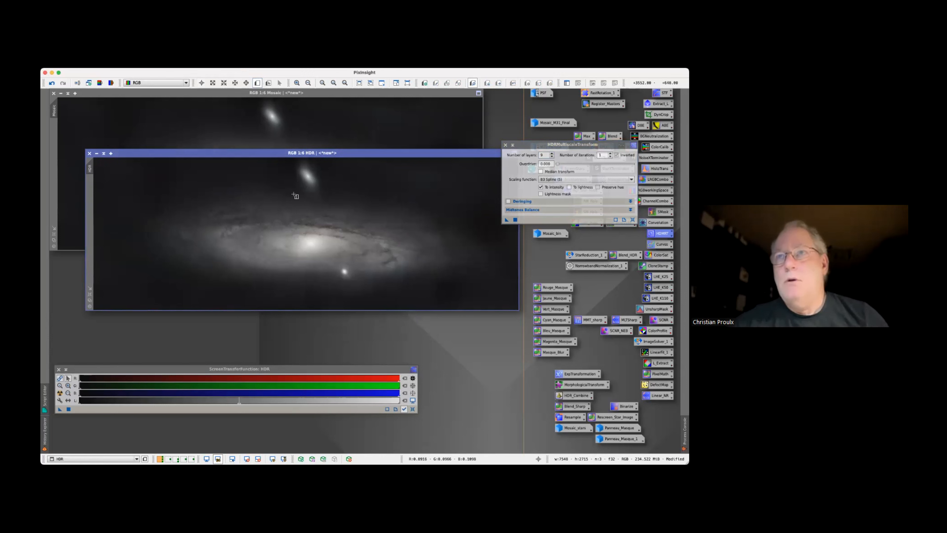
drag(243, 216, 403, 284)
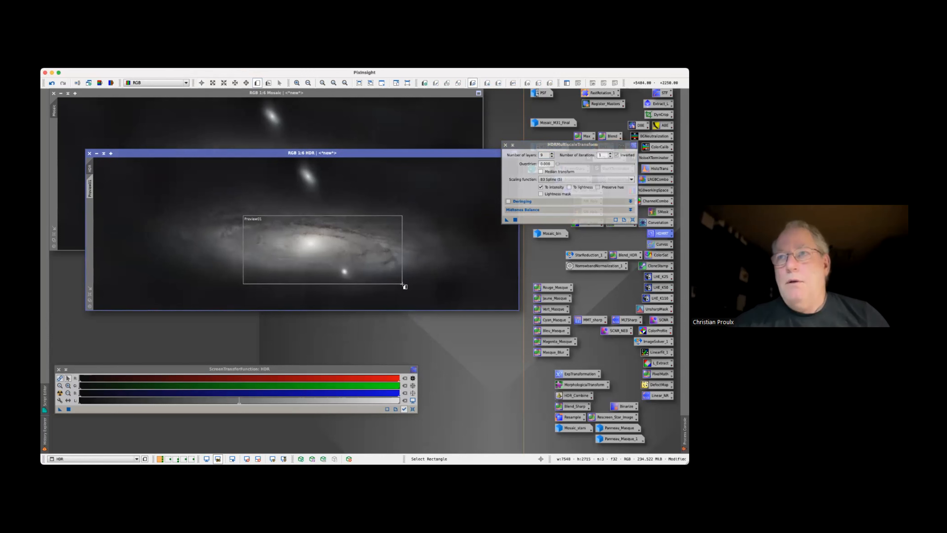
click(91, 190)
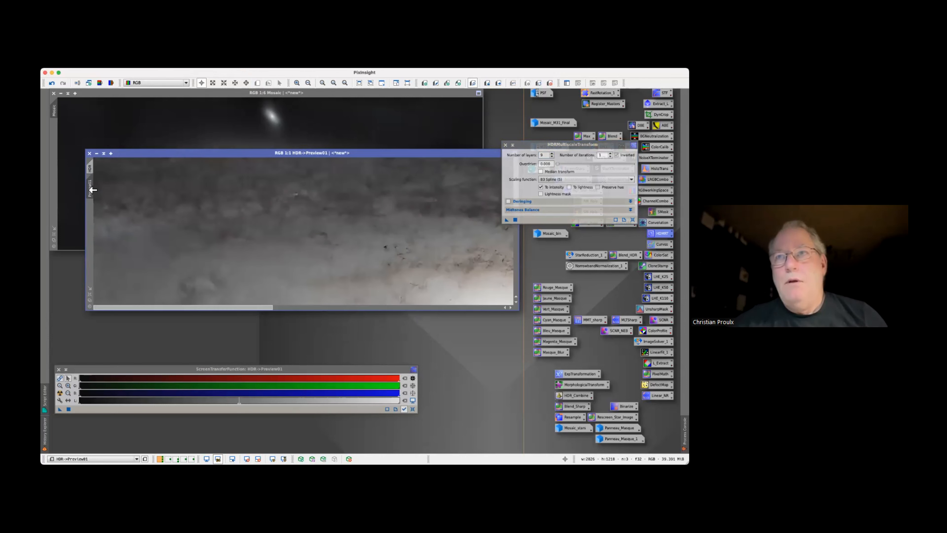
scroll(255, 233, down, 3)
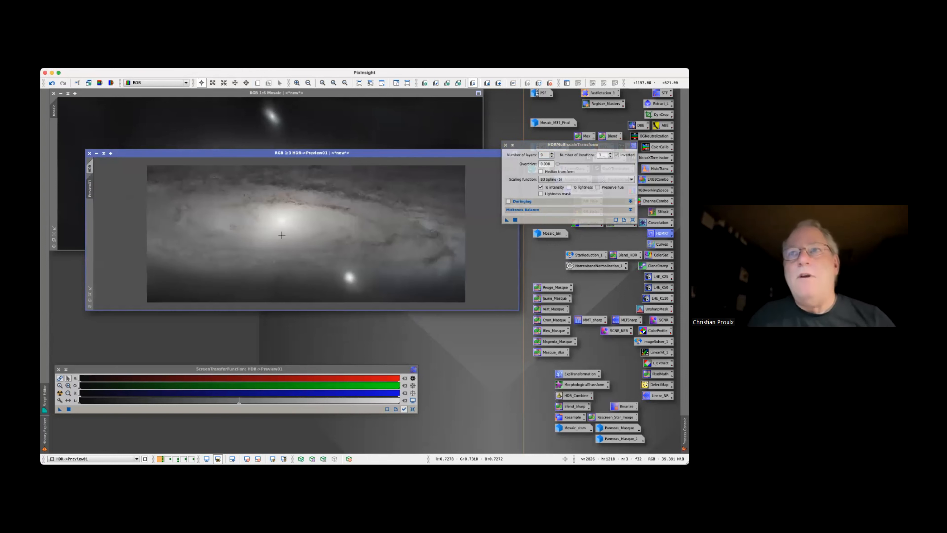
scroll(298, 267, up, 1)
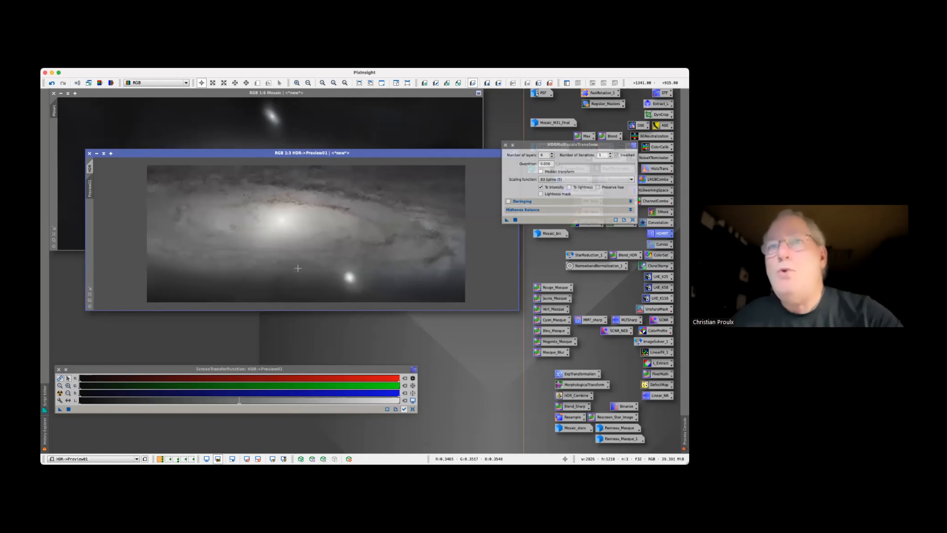
click(90, 169)
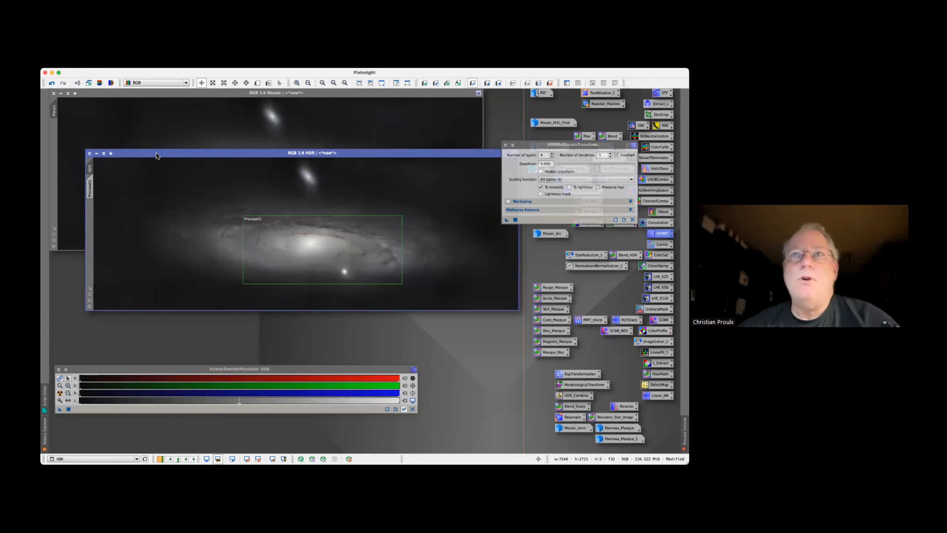
click(157, 64)
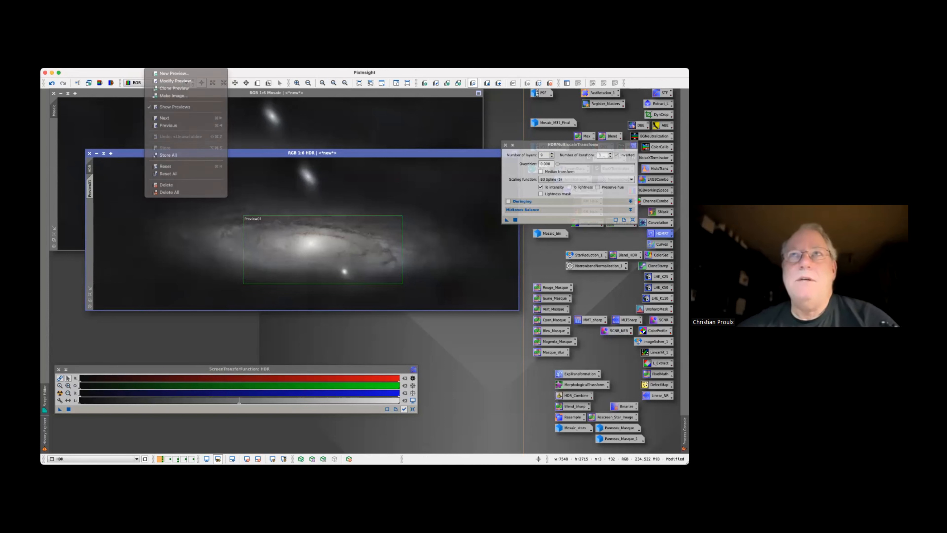
click(166, 185)
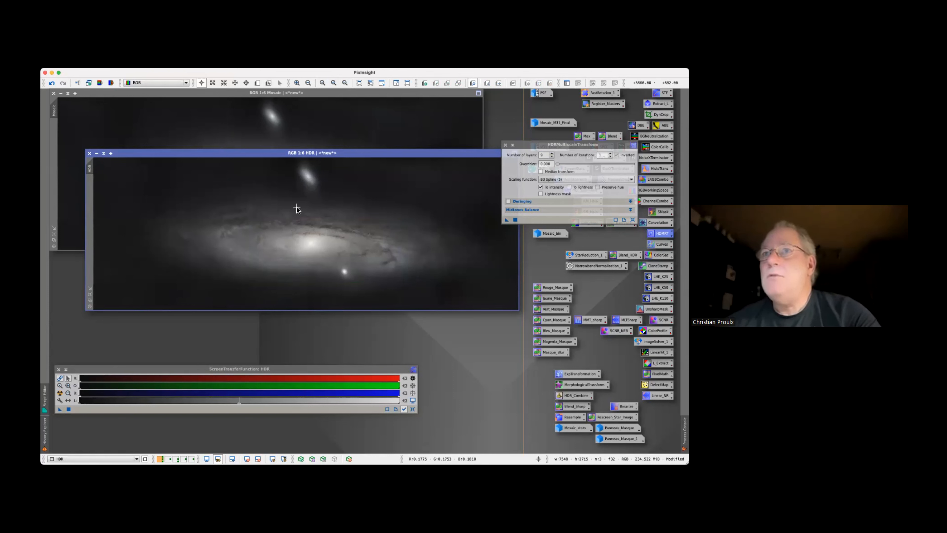
Close HDRMultiscaleTransform and place the HDR image directly below the Mosaic image for comparison
click(505, 144)
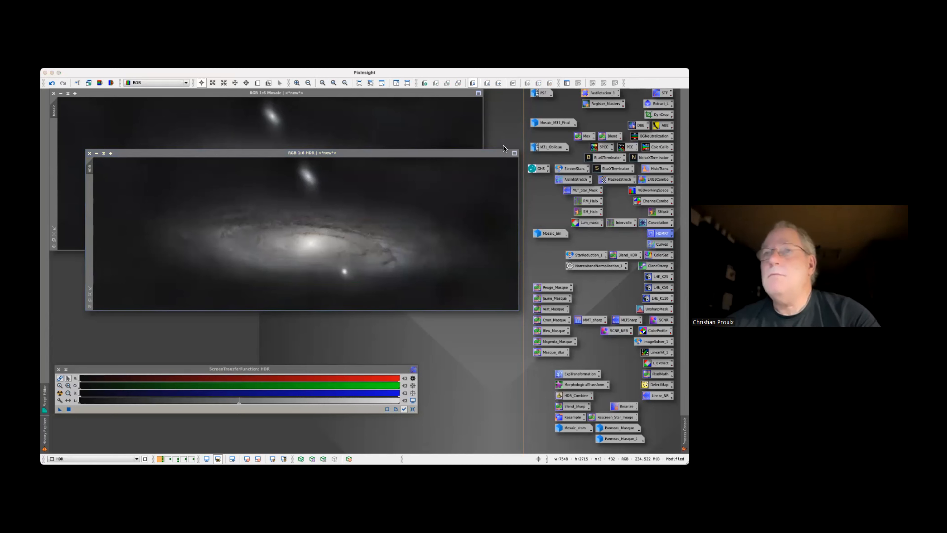
drag(294, 158, 238, 259)
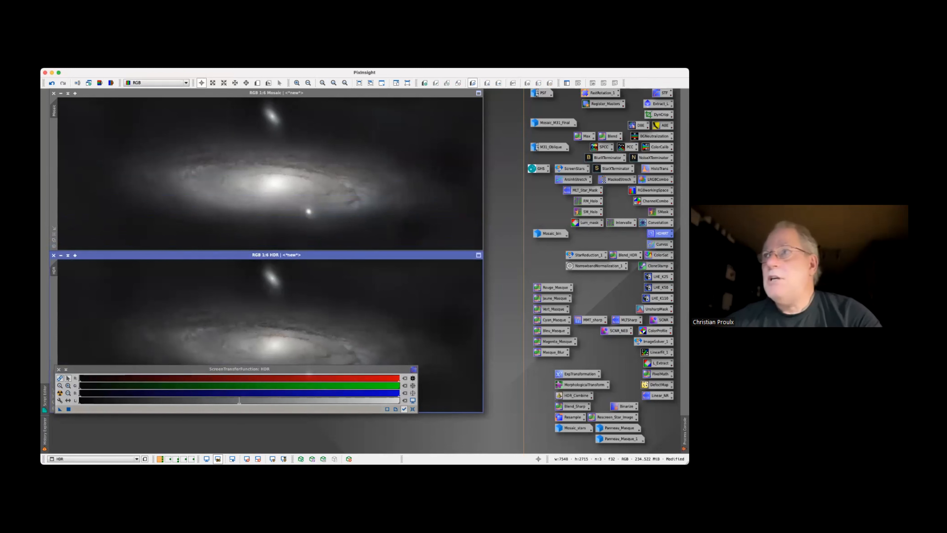
Set the expression of the saved Blend PixelMath instance to (a * Mosaic) + (b * HDR) and check its syntax
double_click(610, 136)
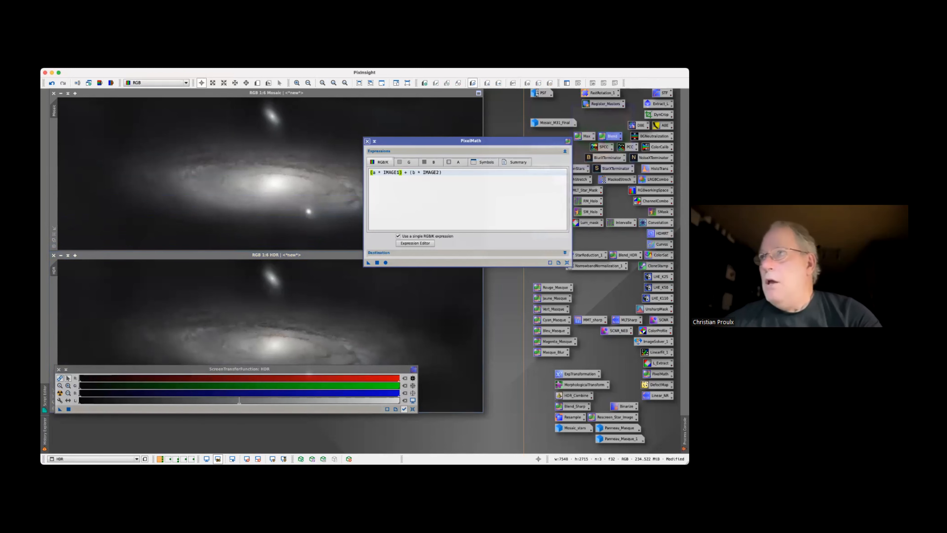
click(415, 242)
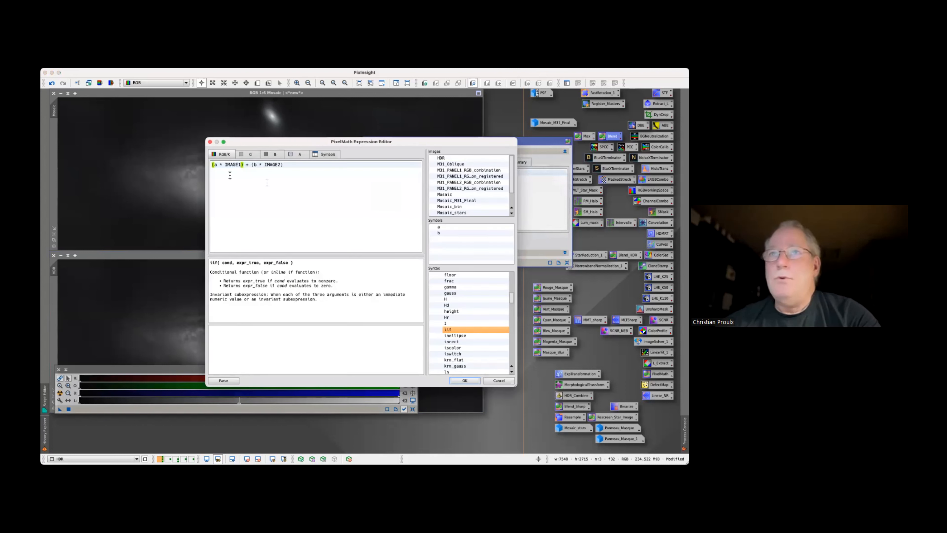
double_click(231, 165)
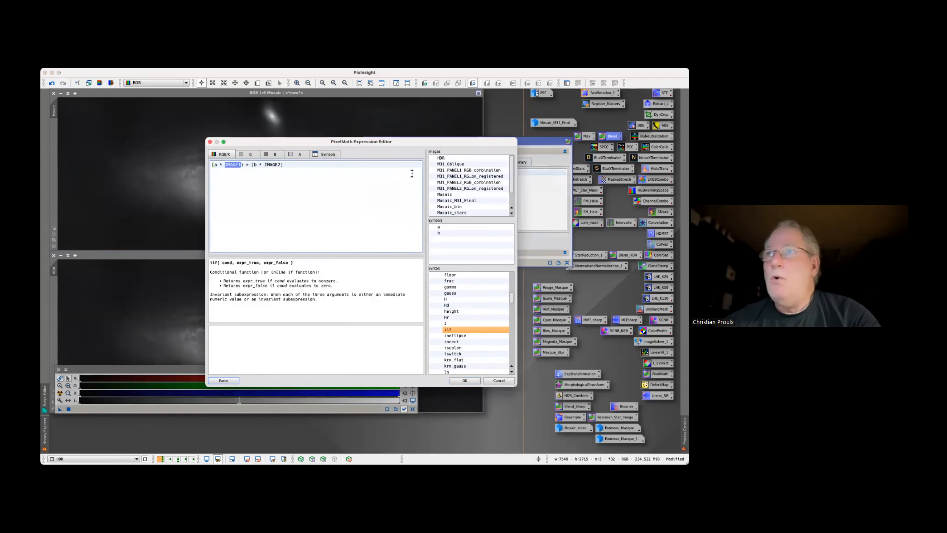
double_click(456, 194)
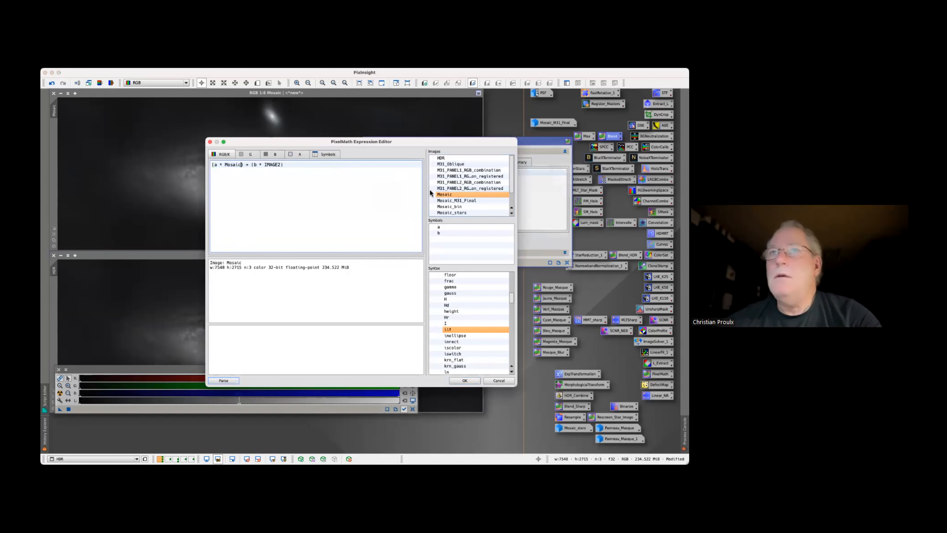
double_click(276, 165)
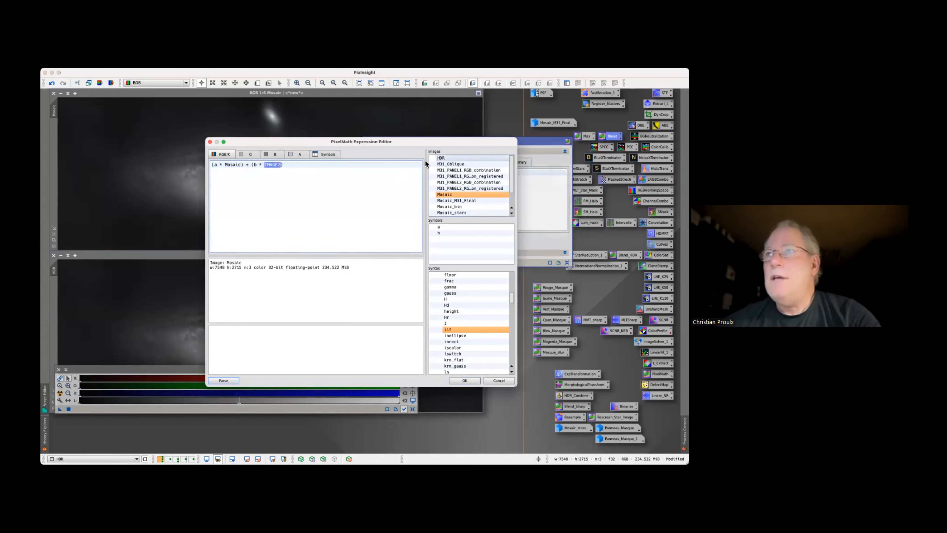
double_click(441, 158)
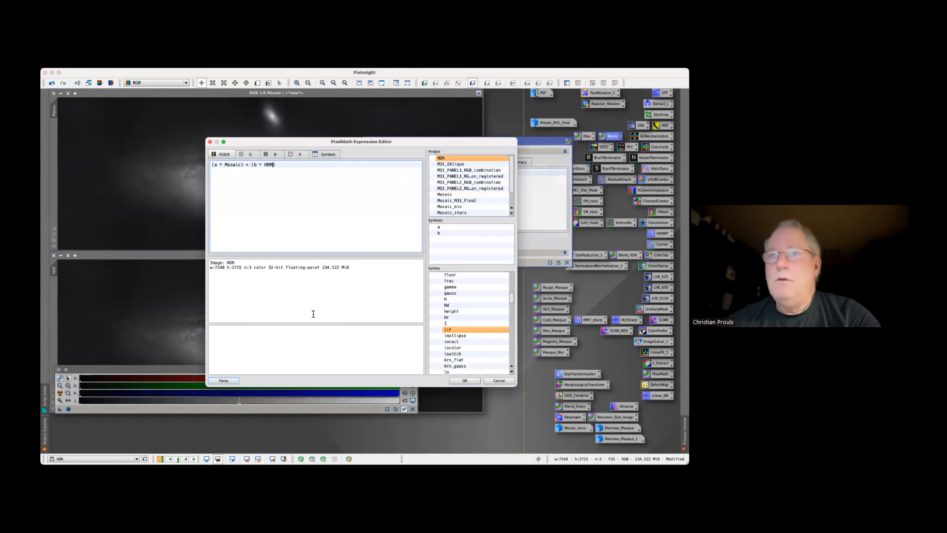
click(227, 380)
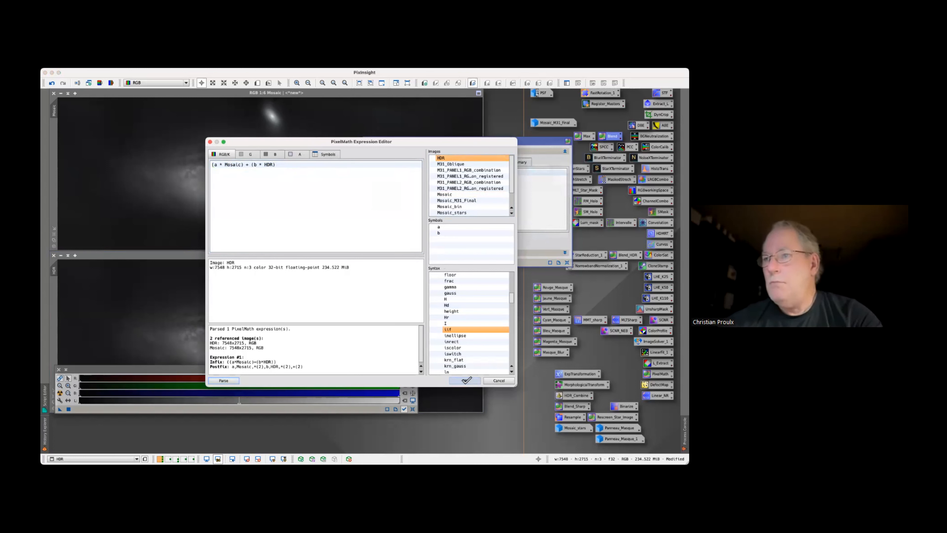
click(464, 380)
Show the blend's symbol definitions and destination settings, and disable rescaling of the result
click(484, 163)
click(454, 253)
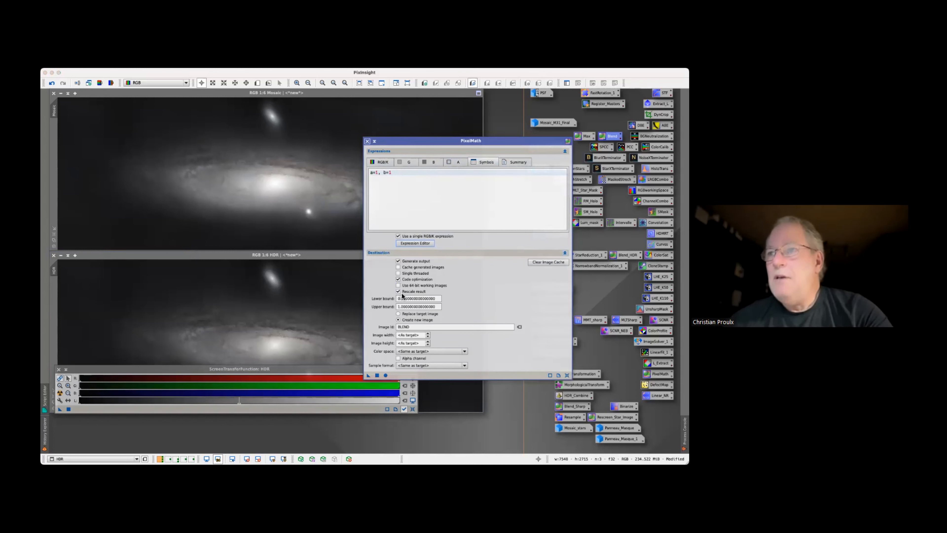
mouse_move(414, 296)
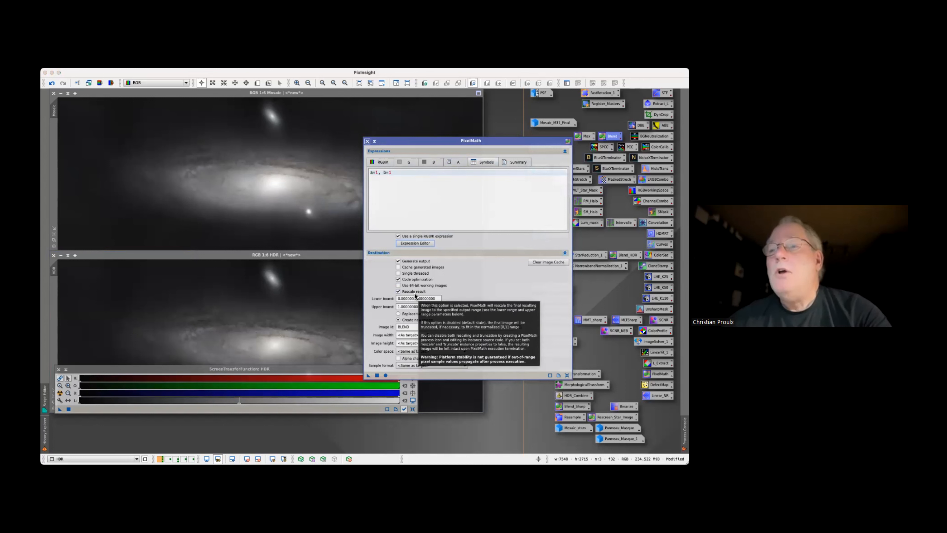
click(399, 291)
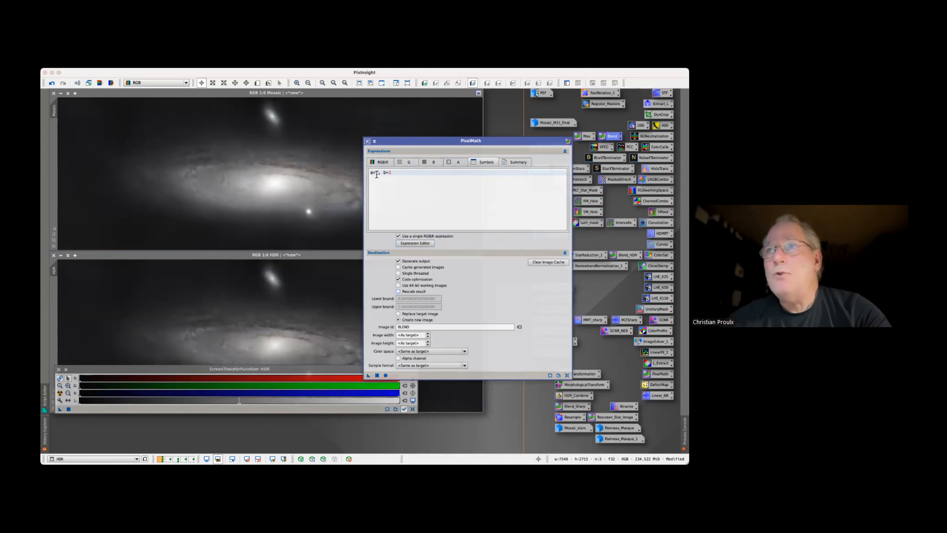
Set the blend weights a and b to 0.5 each, choose to replace the target image, and apply the blend to Mosaic
key(BackSpace)
text(0.5)
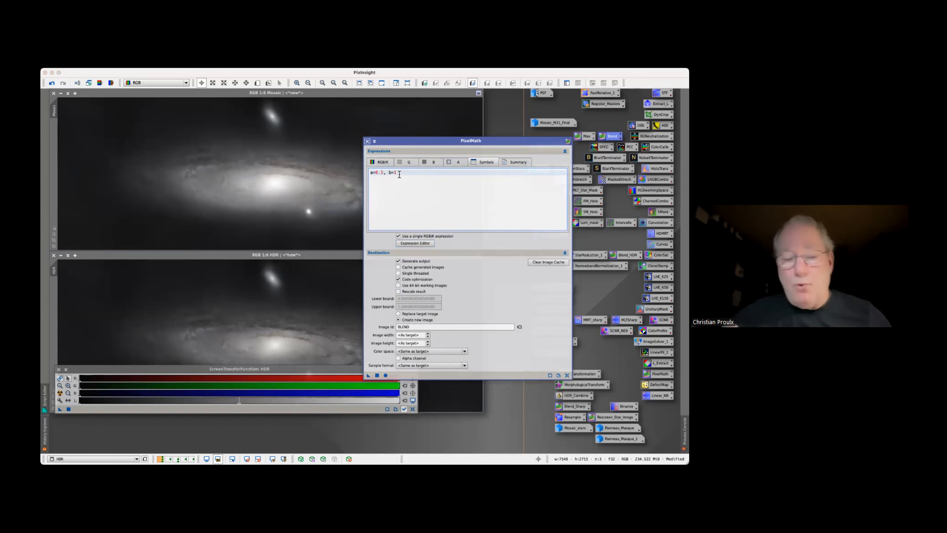
key(BackSpace)
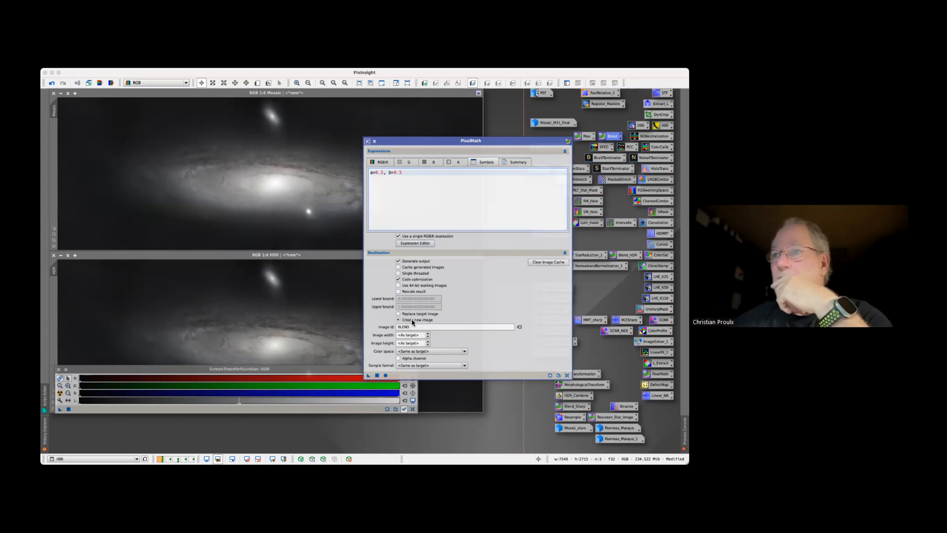
click(399, 313)
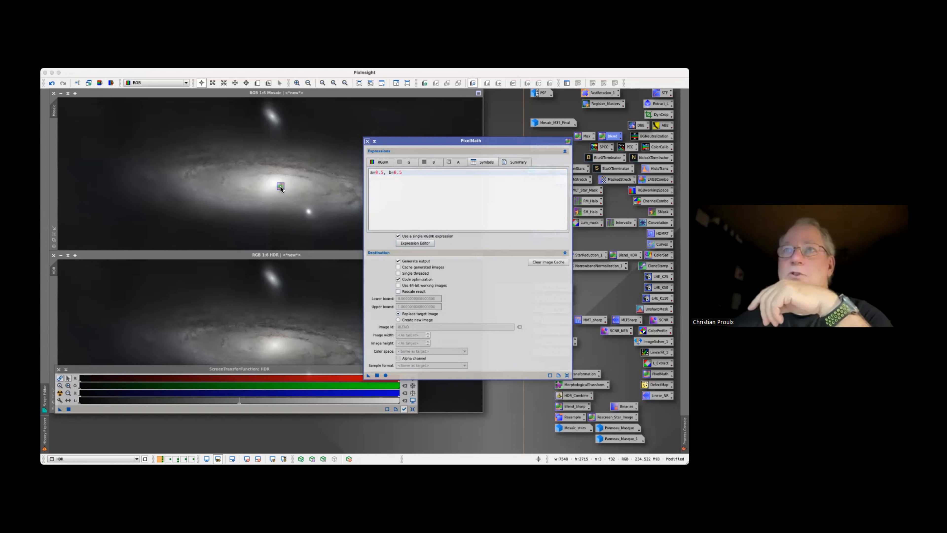
drag(281, 185, 280, 186)
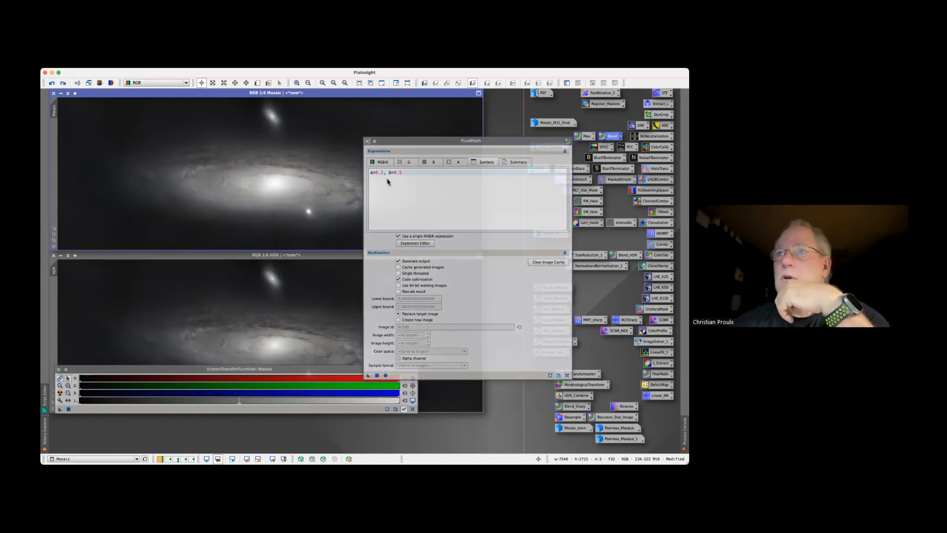
Set the blend weights to a=0.35 and b=0.65 and apply the PixelMath blend to Mosaic
click(381, 174)
text(3)
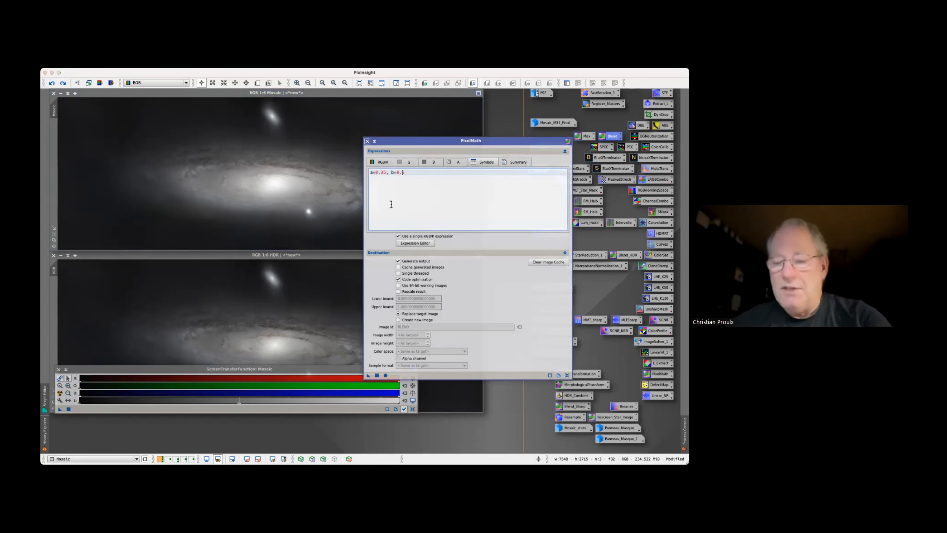
text(5)
text(5)
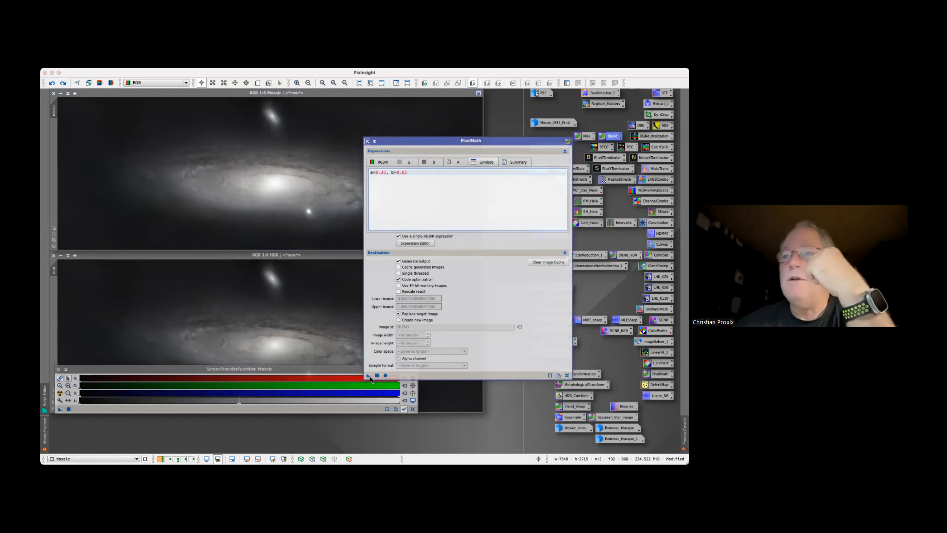
click(307, 195)
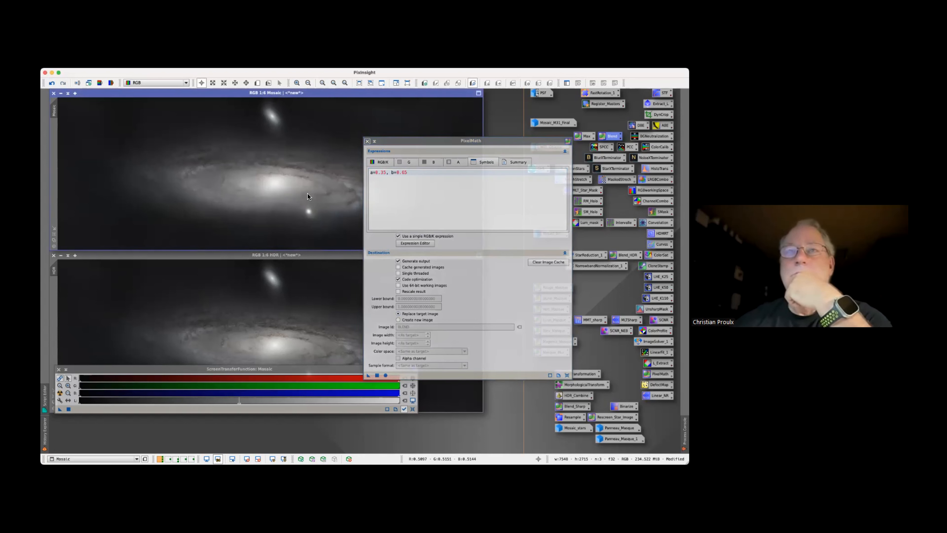
Close PixelMath, minimize the HDR image and park its icon with the other image icons
click(414, 142)
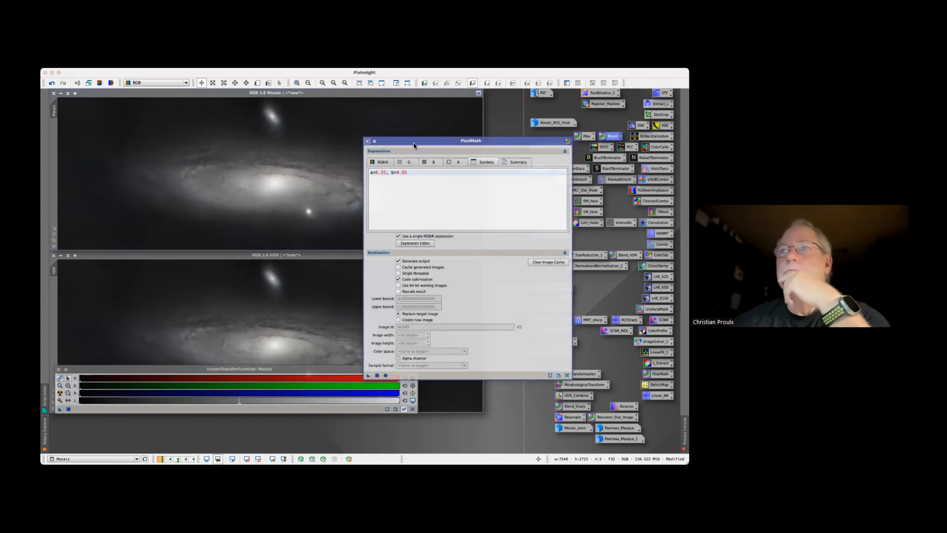
click(367, 142)
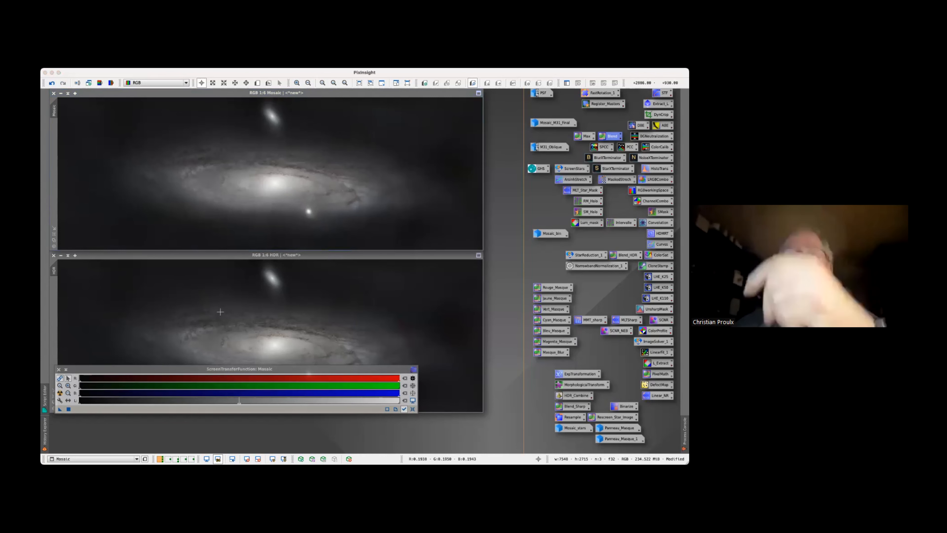
click(61, 255)
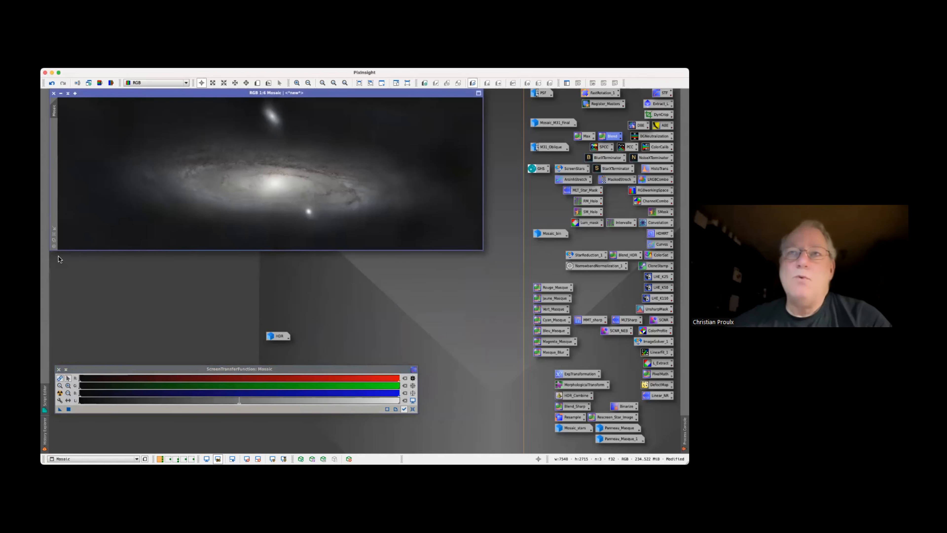
click(280, 336)
drag(280, 337, 546, 245)
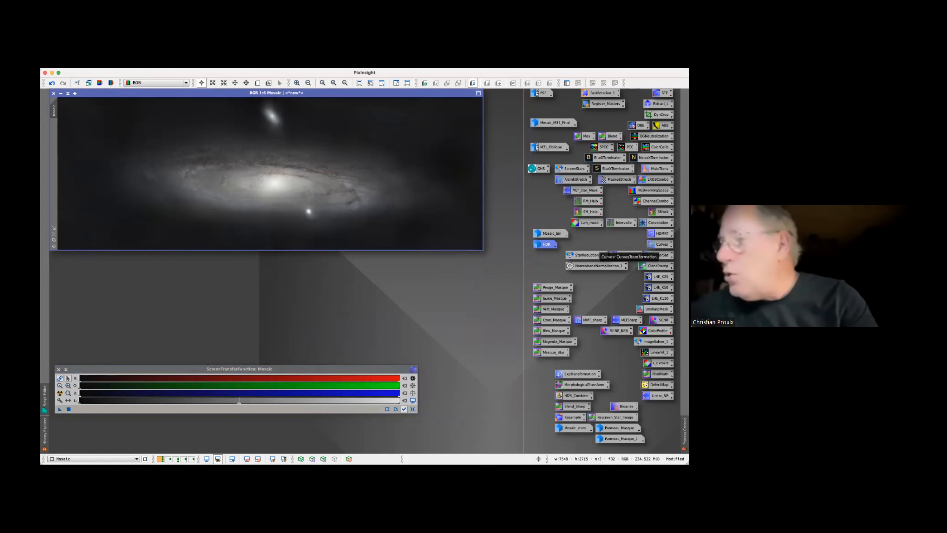
Load the saved Curves process with real-time preview and raise the saturation curve to about 0.25 output at 0.09 input
double_click(660, 244)
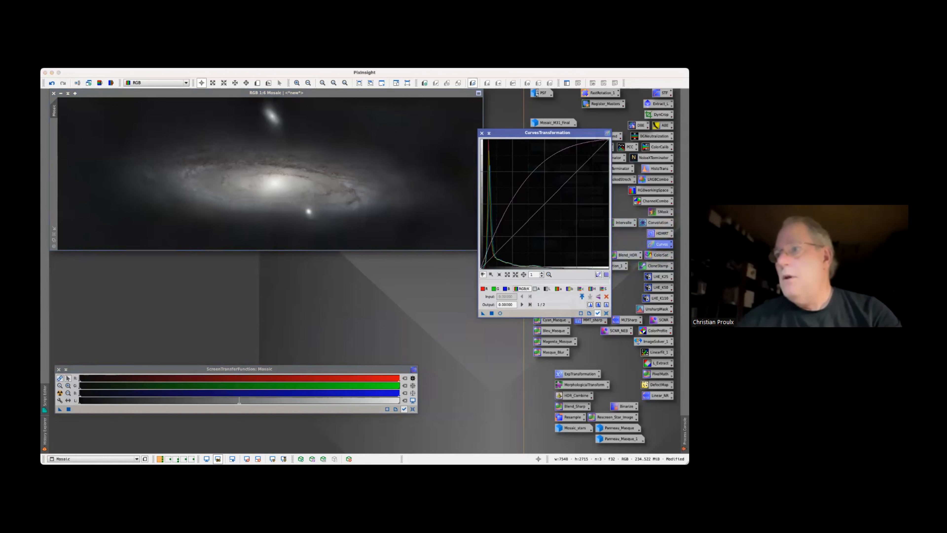
click(500, 313)
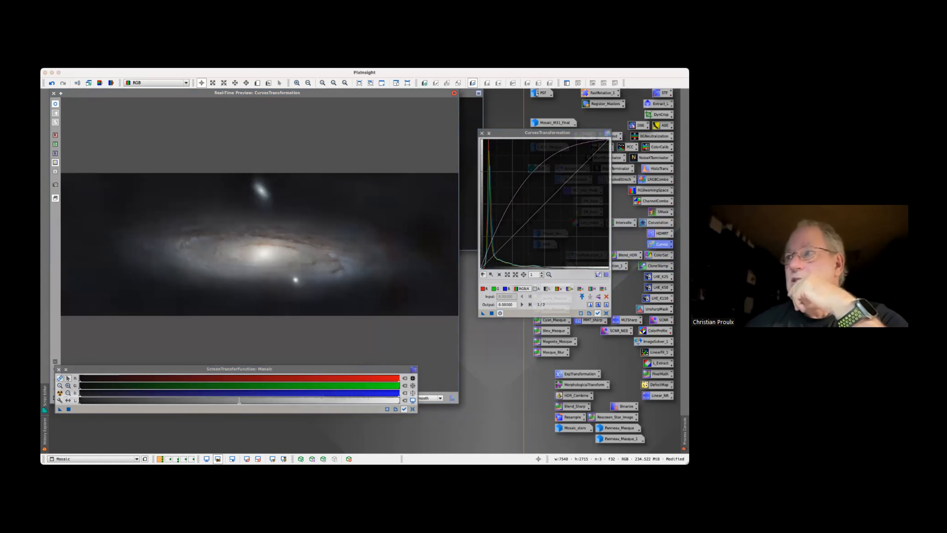
click(604, 289)
mouse_move(493, 238)
mouse_down()
mouse_move(506, 238)
mouse_move(492, 236)
mouse_up()
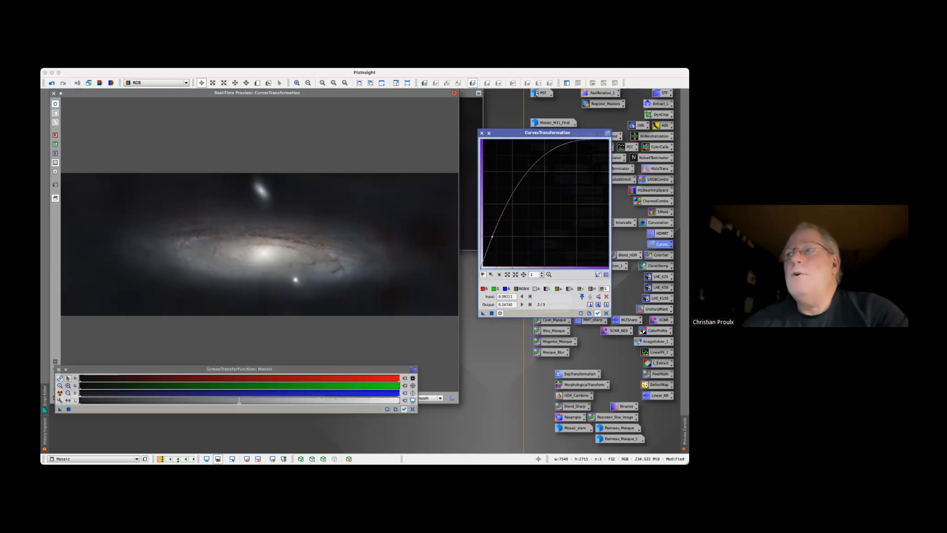
Shape the RGB/K curve with points at about 0.22 to 0.22, 0.49 to 0.52, and 0.76 to 0.77
click(522, 289)
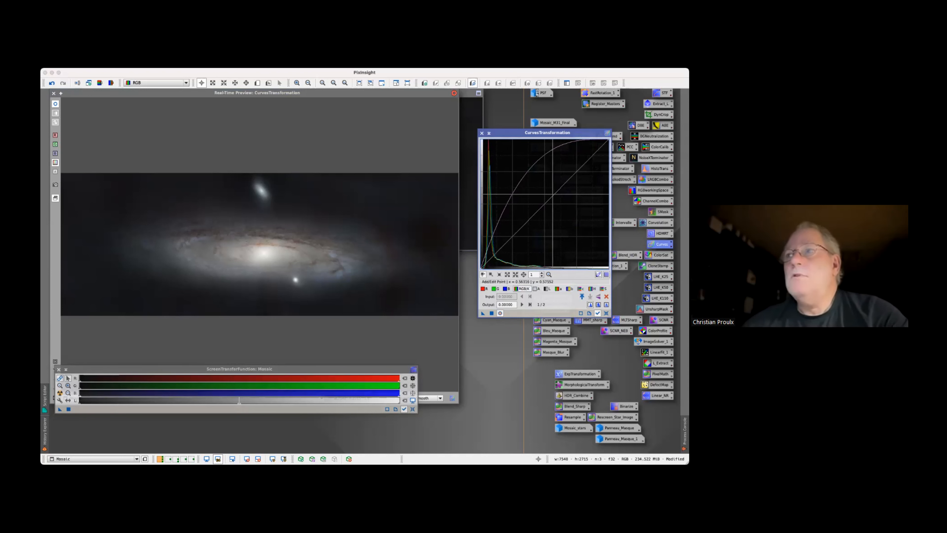
drag(543, 205, 542, 199)
click(511, 236)
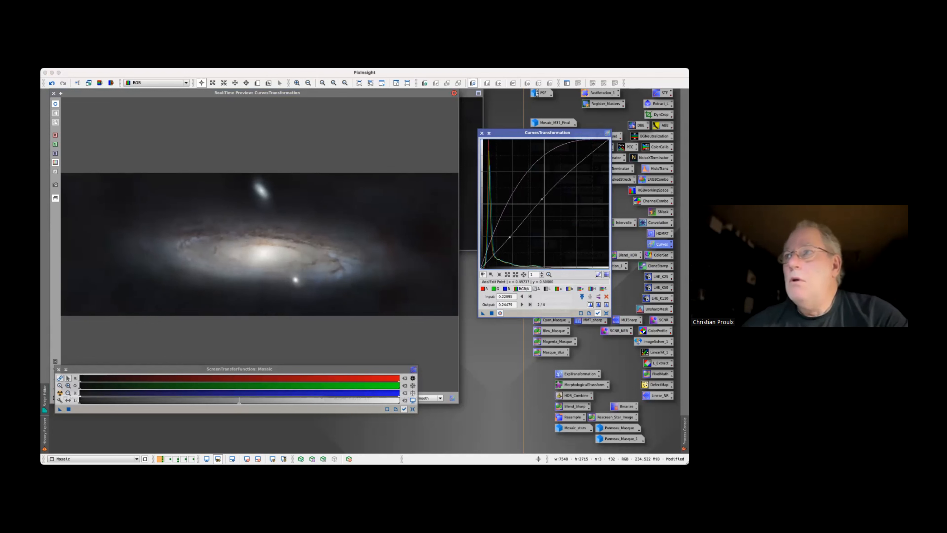
click(576, 171)
drag(577, 171, 576, 168)
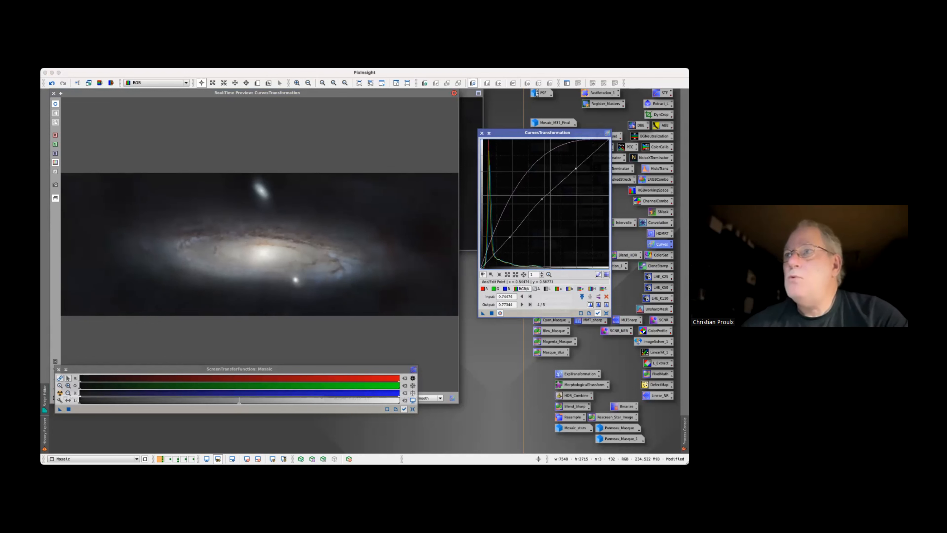
drag(541, 199, 543, 201)
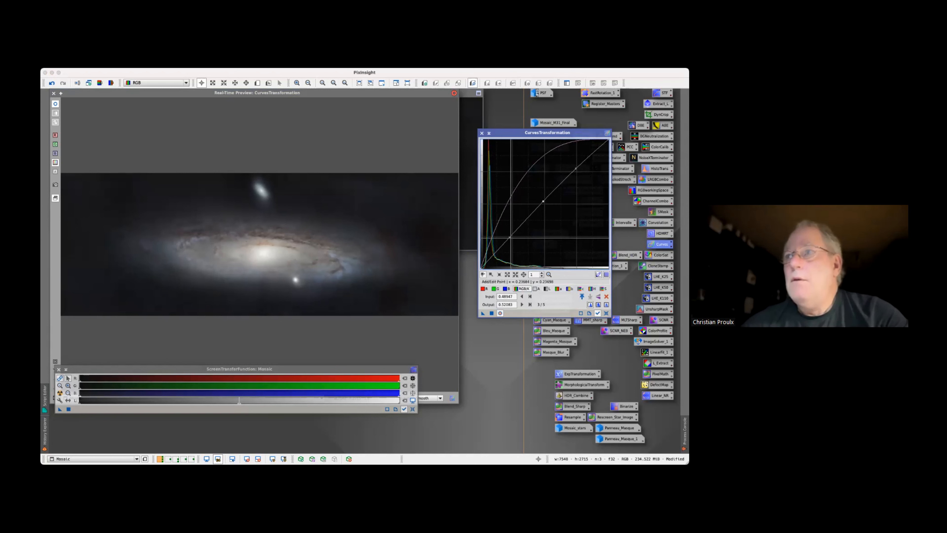
drag(511, 237, 509, 240)
Compare Mosaic with and without the curves, then apply them and close CurvesTransformation and its preview
click(500, 313)
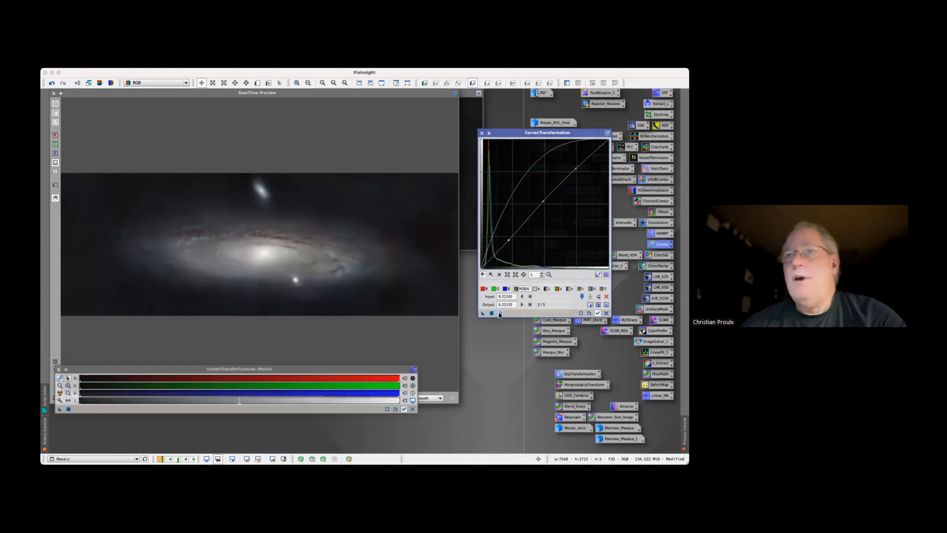
click(500, 313)
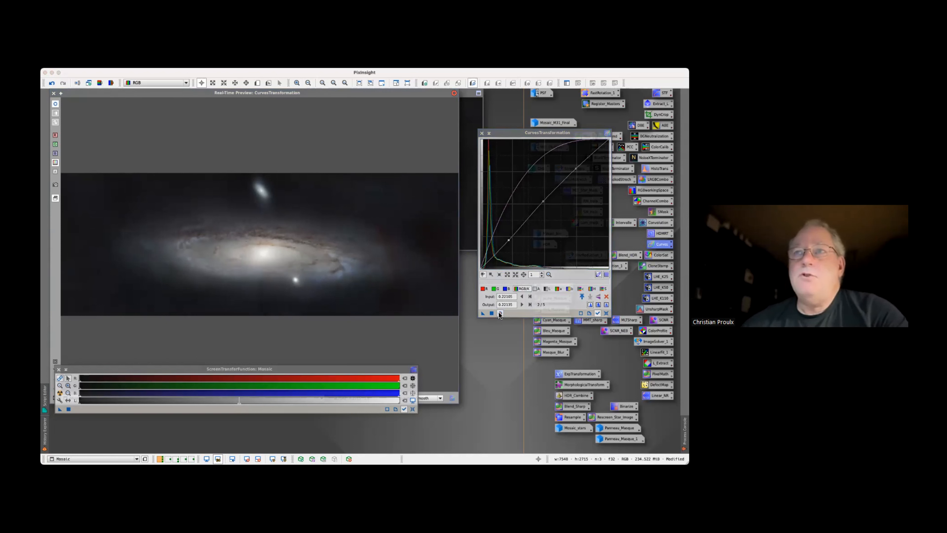
click(500, 313)
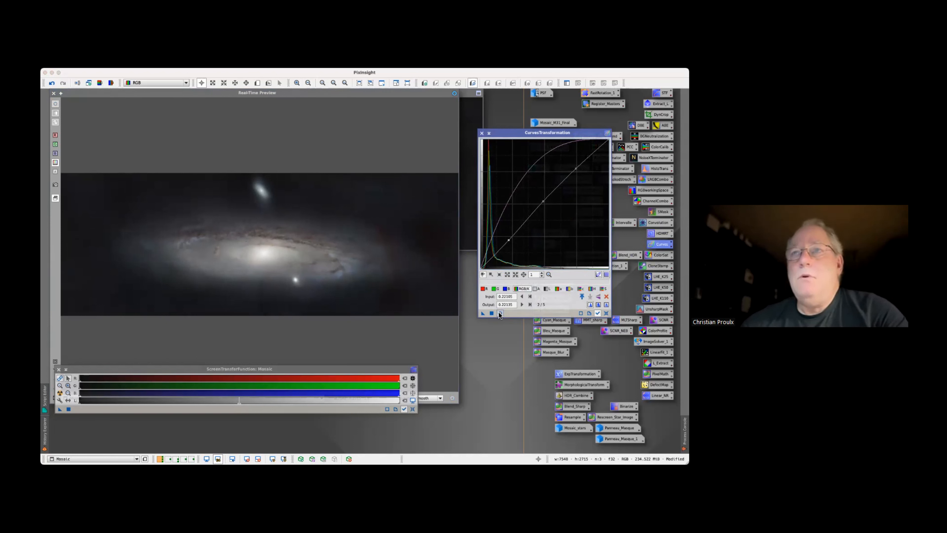
click(500, 313)
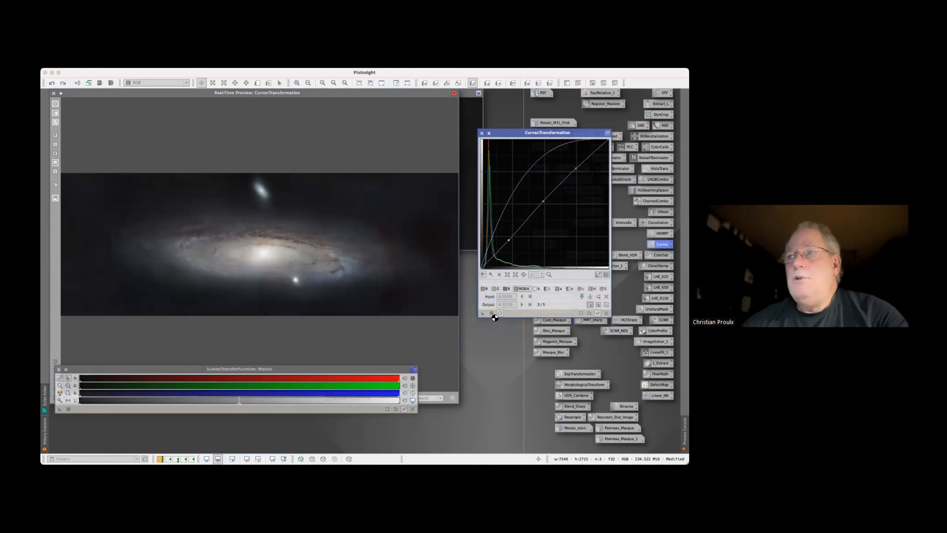
click(481, 133)
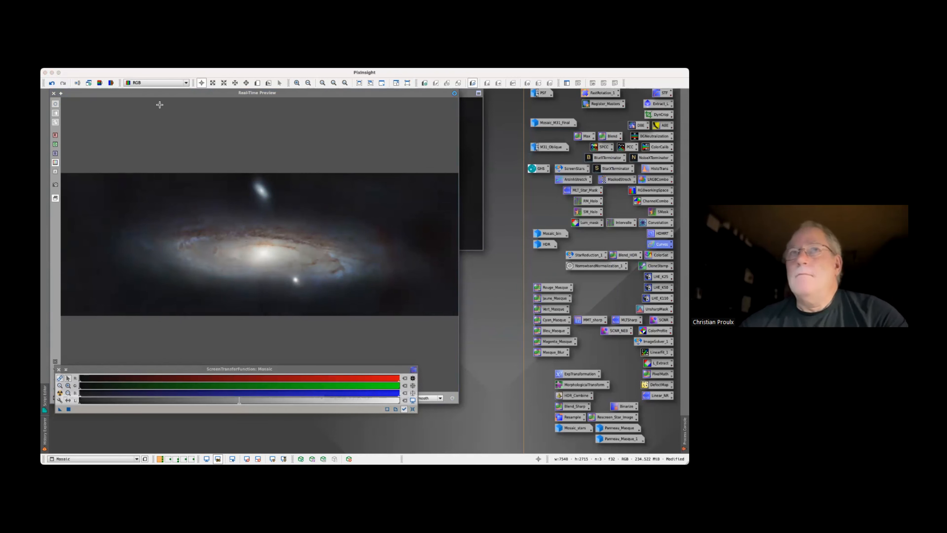
click(53, 93)
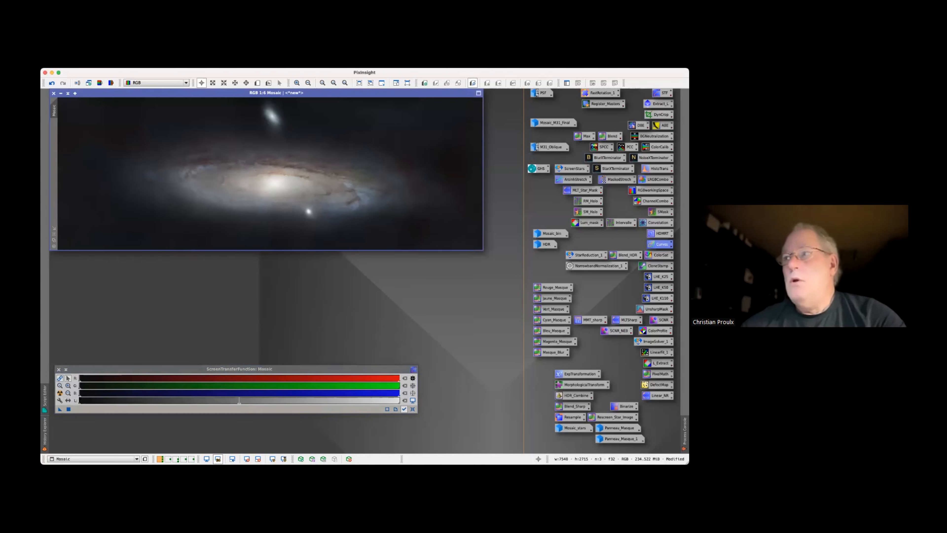
Load the saved LHE_K25 LocalHistogramEqualization instance with real-time preview and reduce its amount to 0
click(660, 277)
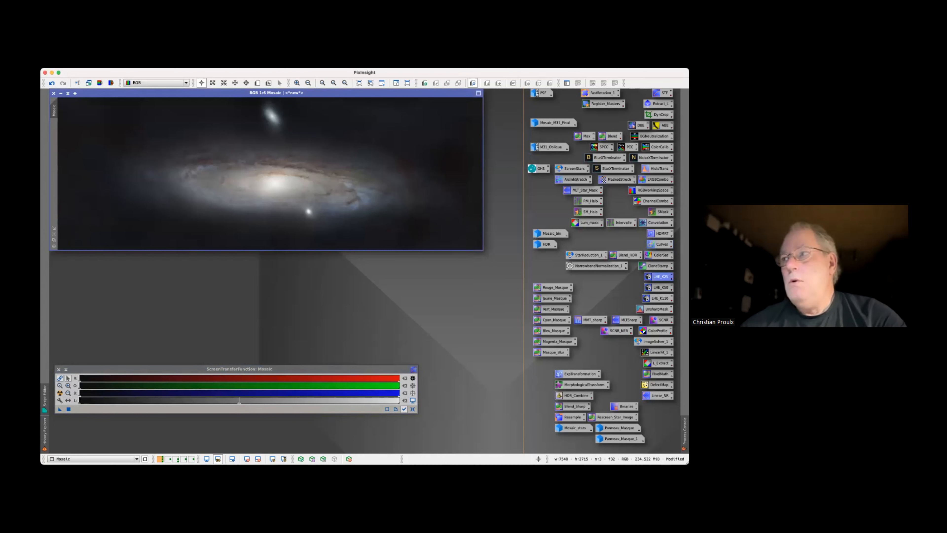
double_click(659, 277)
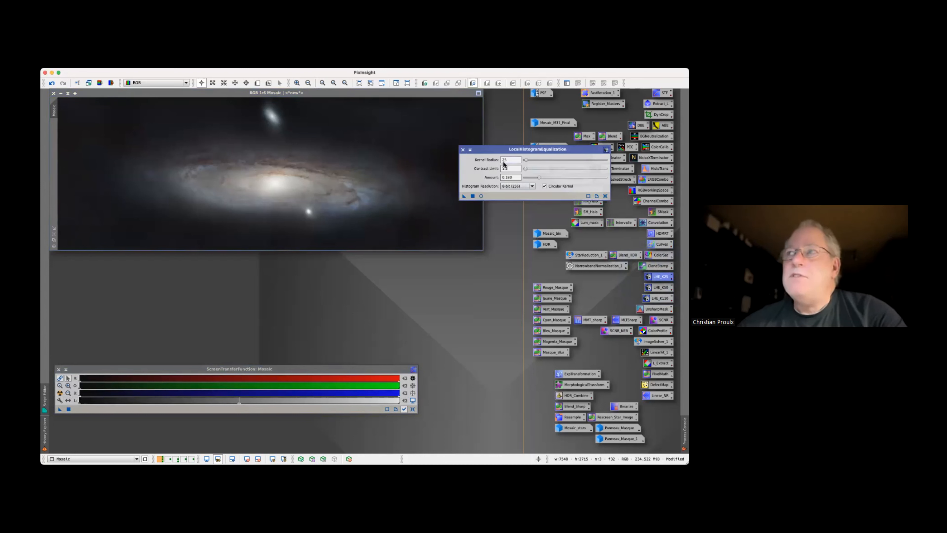
click(481, 196)
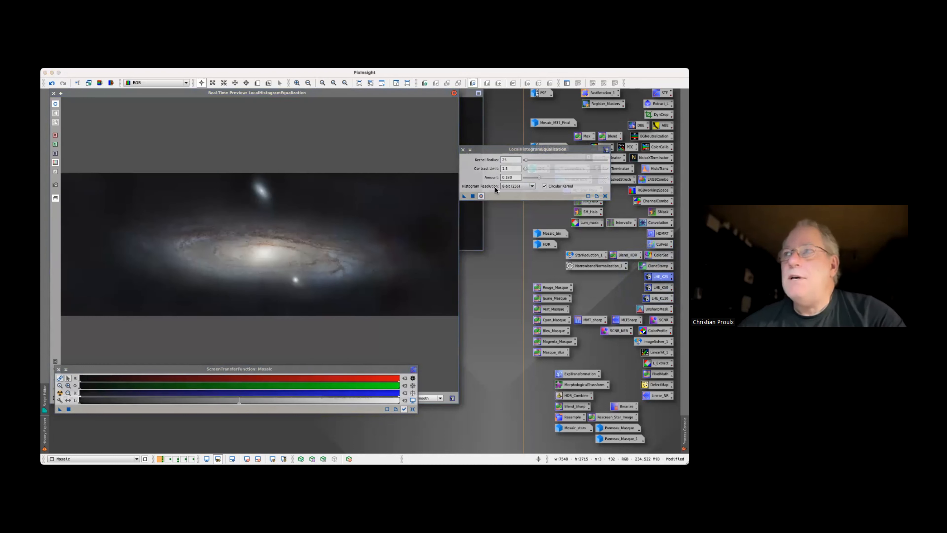
click(509, 160)
drag(539, 177, 524, 177)
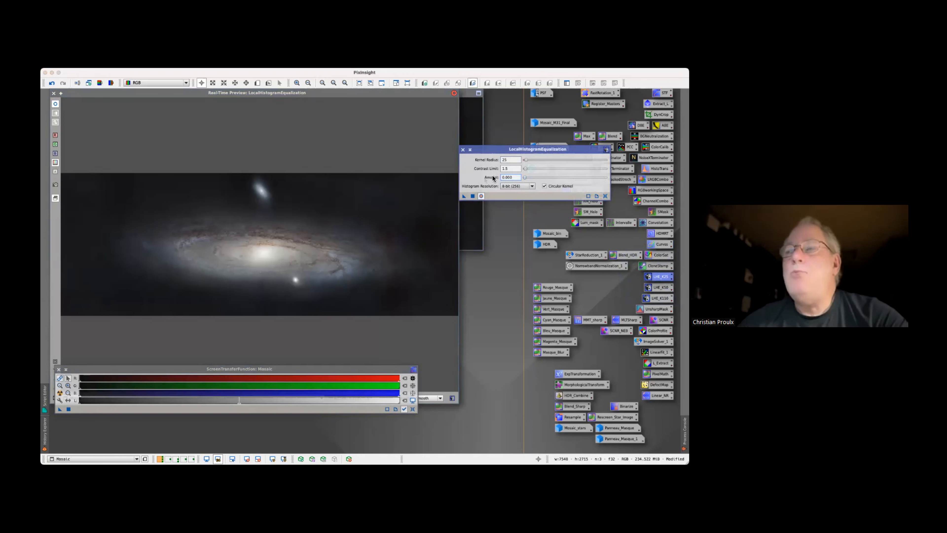
Preview different LocalHistogramEqualization amounts on Mosaic, from 0.01 up to 0.56
mouse_move(480, 180)
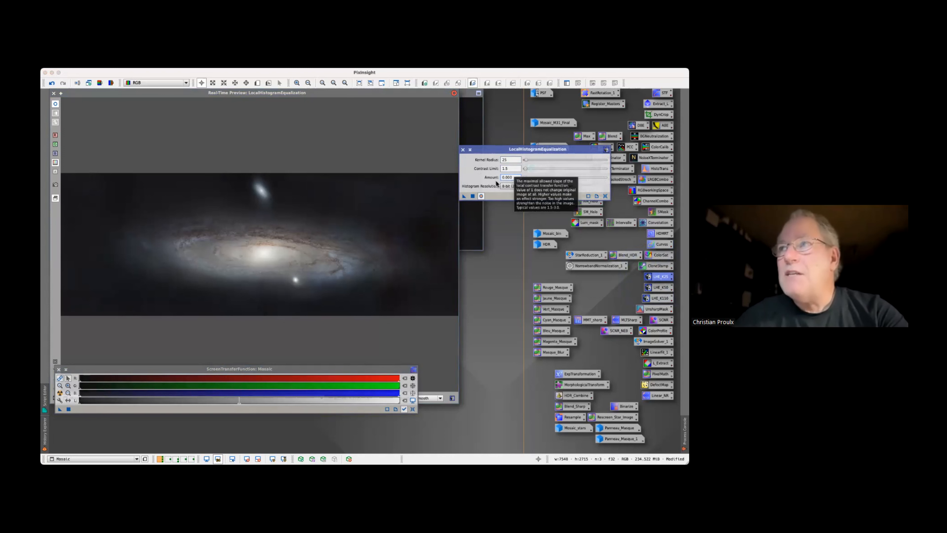
mouse_move(525, 177)
mouse_down()
mouse_move(545, 177)
mouse_move(526, 177)
mouse_up()
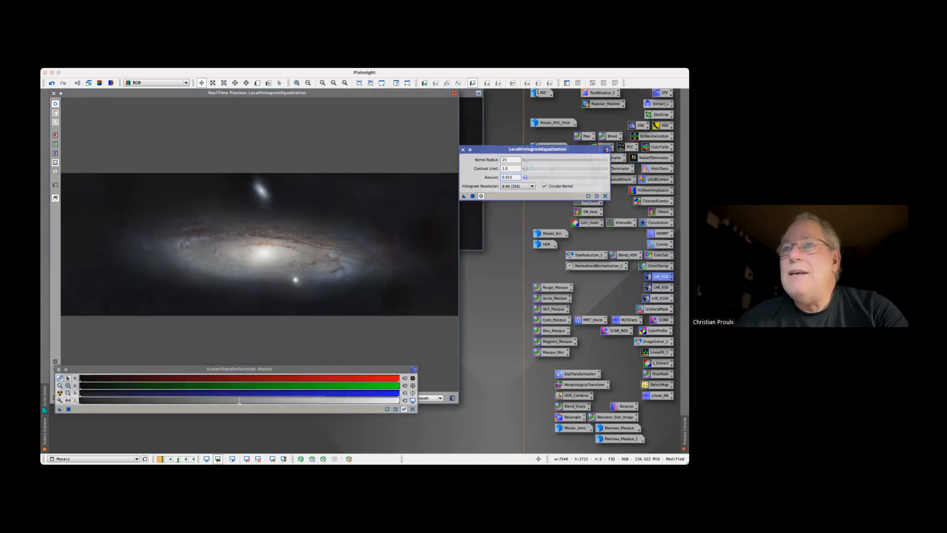
drag(528, 178, 532, 177)
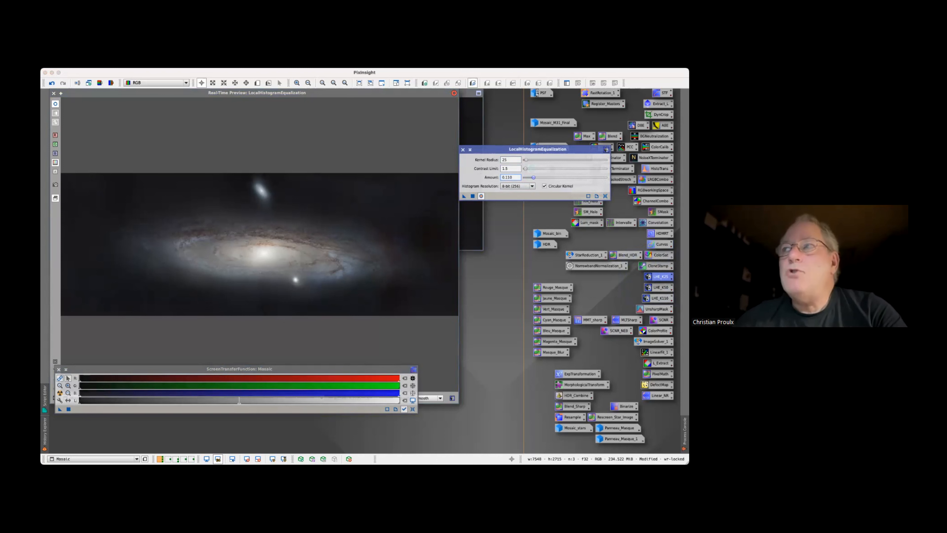
drag(532, 178, 527, 177)
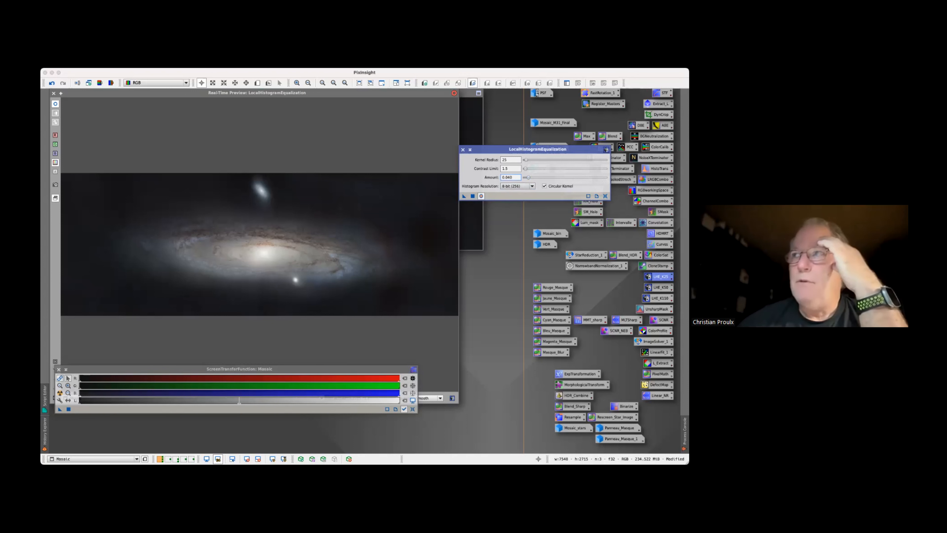
text(0.56)
key(Return)
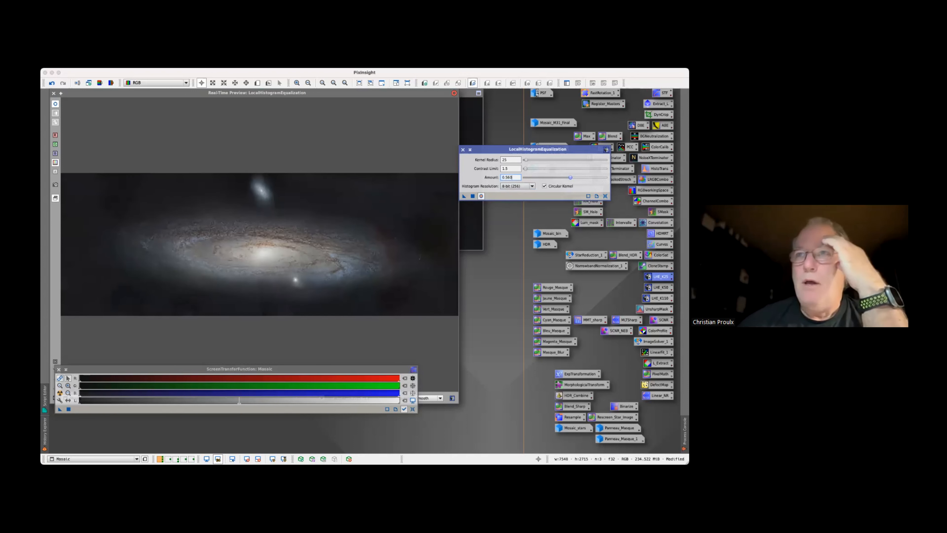
Lower the equalization amount to 0.13, reduce it further to 0.07, and apply the process to Mosaic
text(0.13)
key(Return)
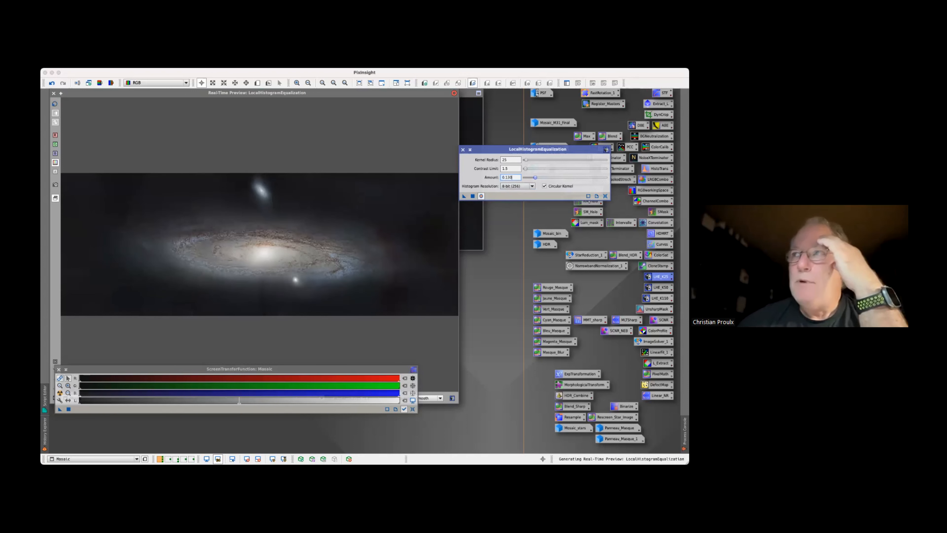
drag(531, 177, 530, 178)
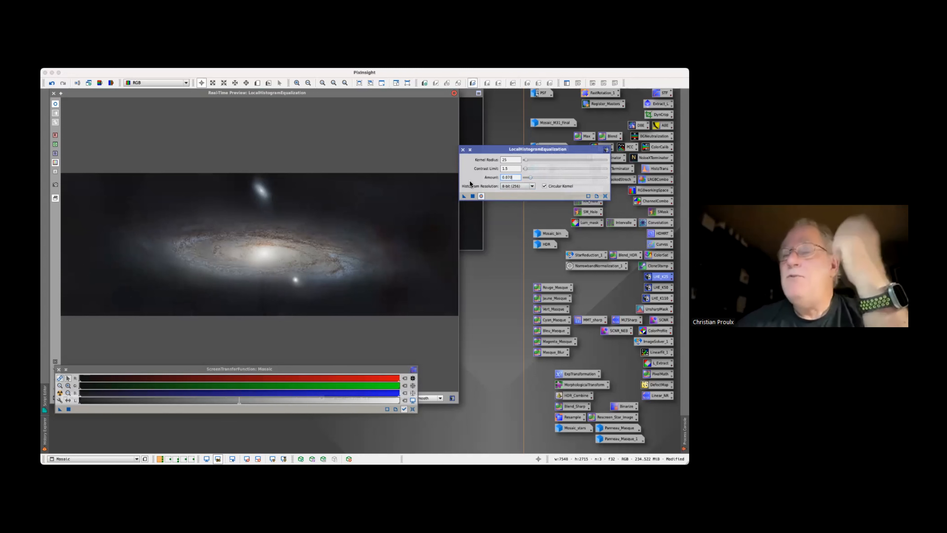
mouse_move(470, 182)
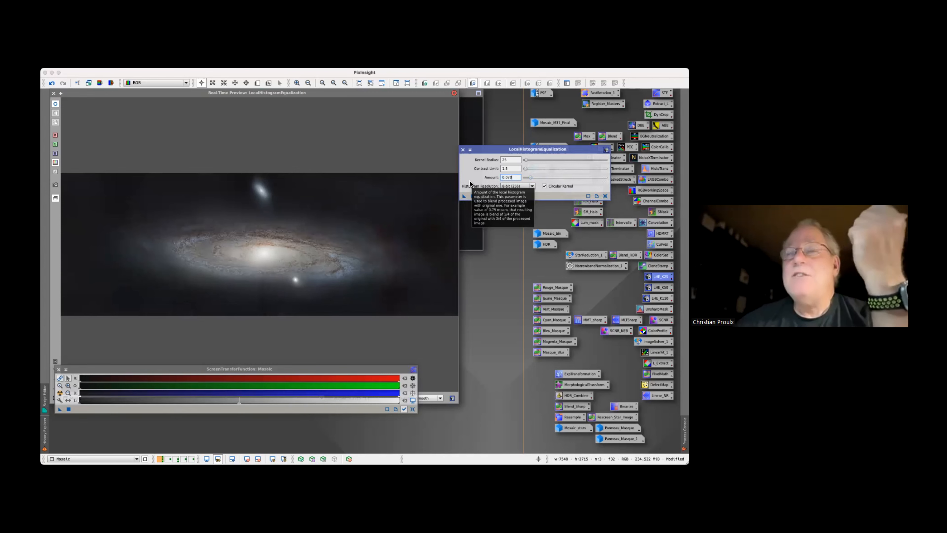
click(474, 197)
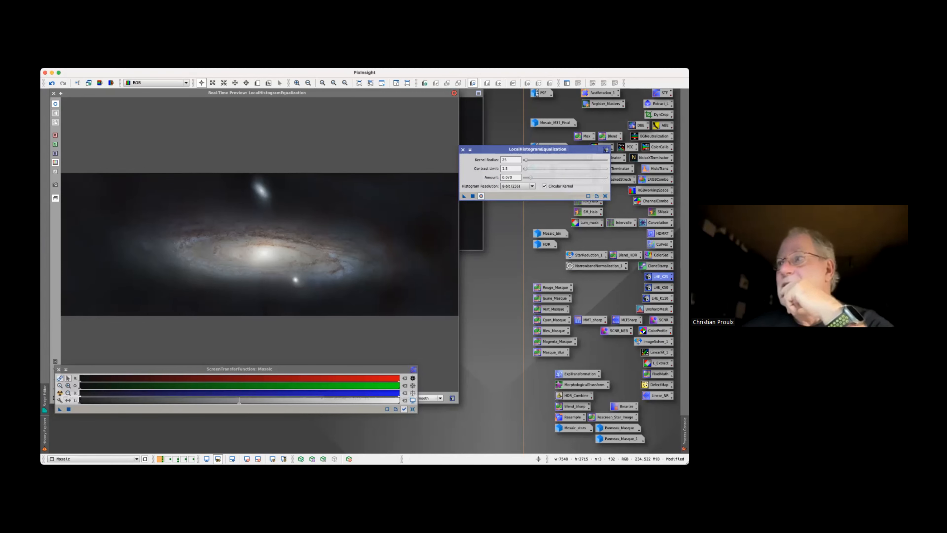
Load the saved LHE_K110 instance and set its kernel radius to 140
double_click(659, 298)
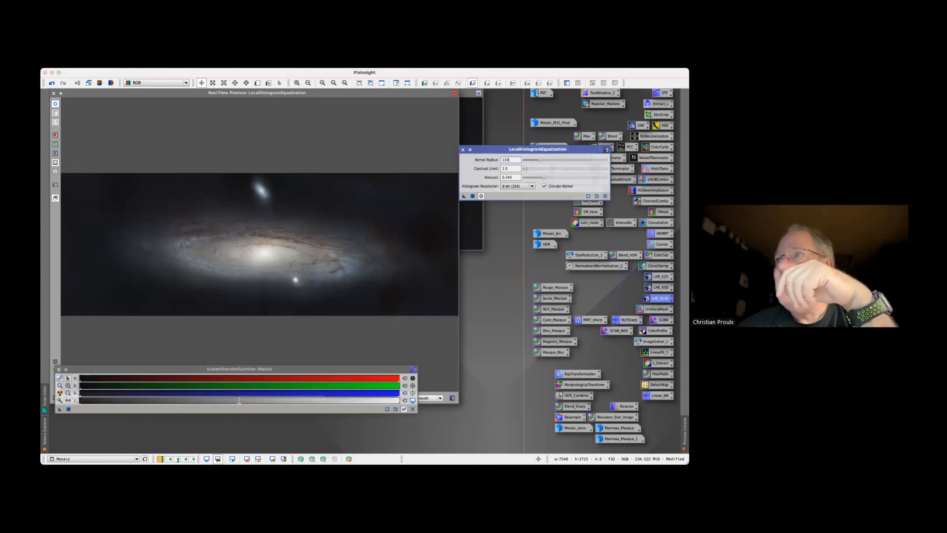
text(134)
key(Return)
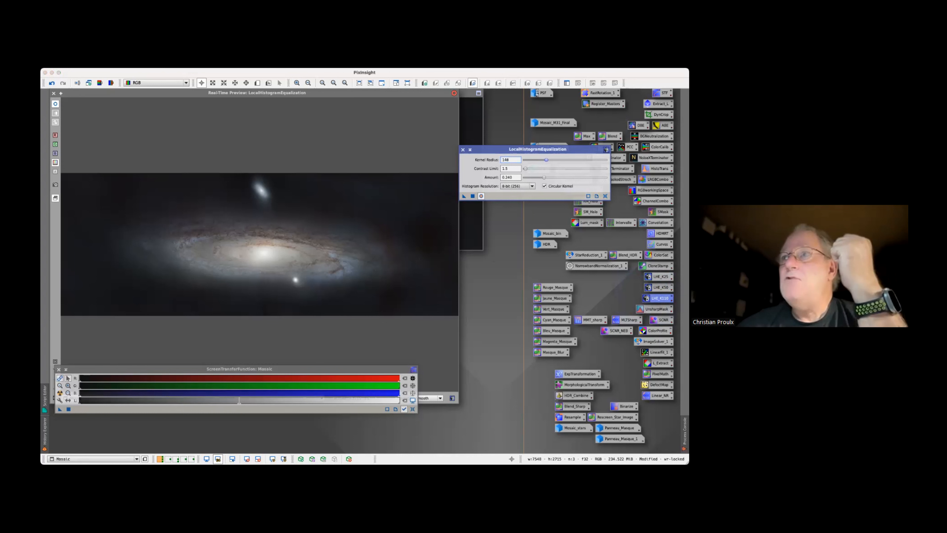
drag(544, 160, 545, 160)
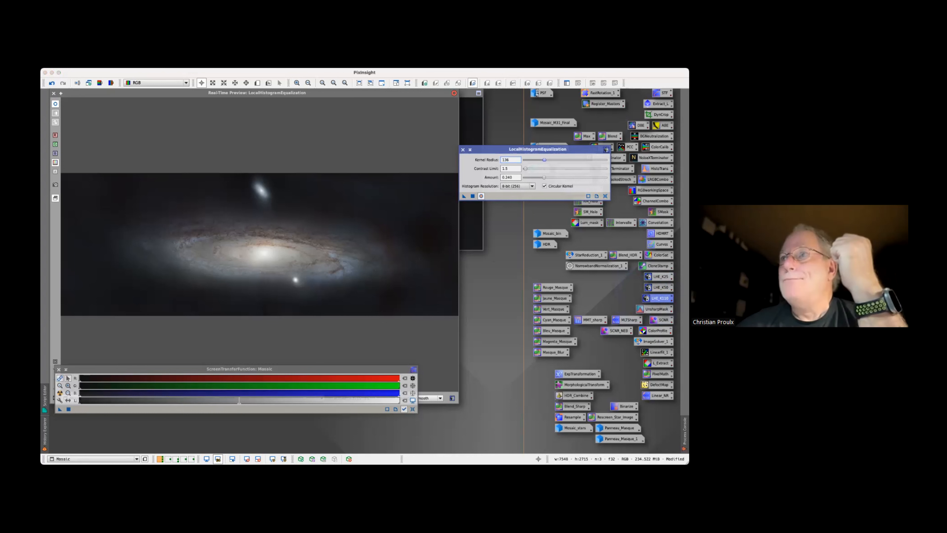
drag(544, 160, 545, 160)
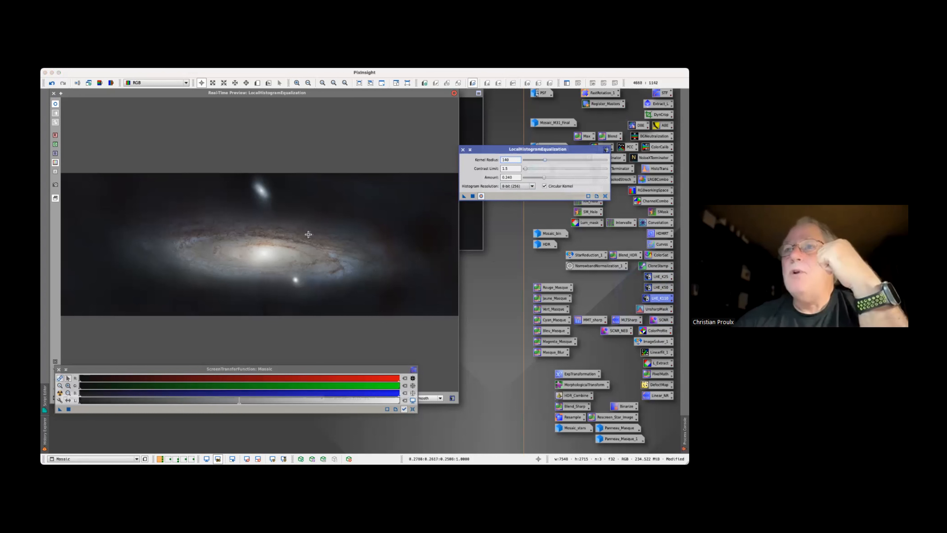
Preview equalization amounts of 0.06, 0.48, 0.32 and 0.25, and set the amount to 0.4
text(0.06)
key(Return)
text(0.48)
key(Return)
text(0.32)
key(Return)
text(0.25)
key(Return)
drag(554, 177, 556, 177)
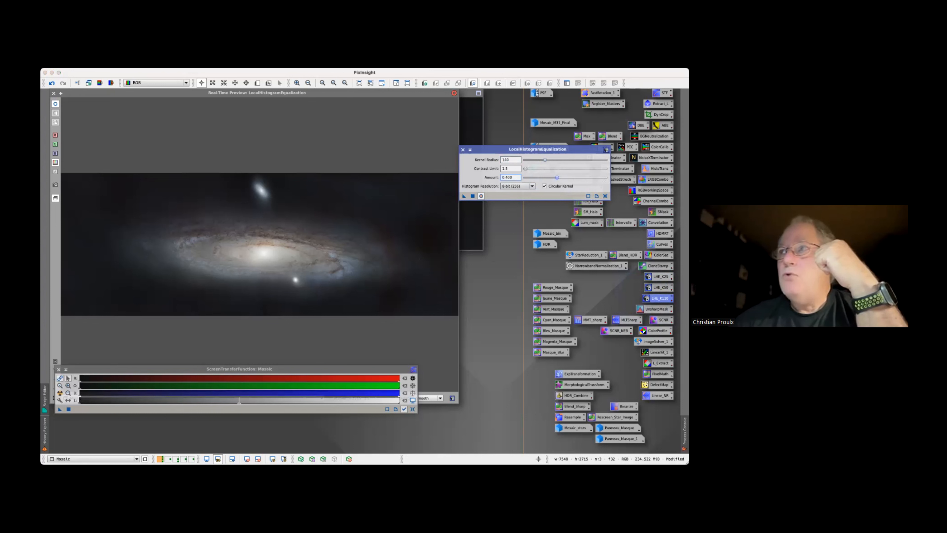
Apply LocalHistogramEqualization with kernel radius 140 and amount 0.4 to Mosaic, and close the process
click(473, 196)
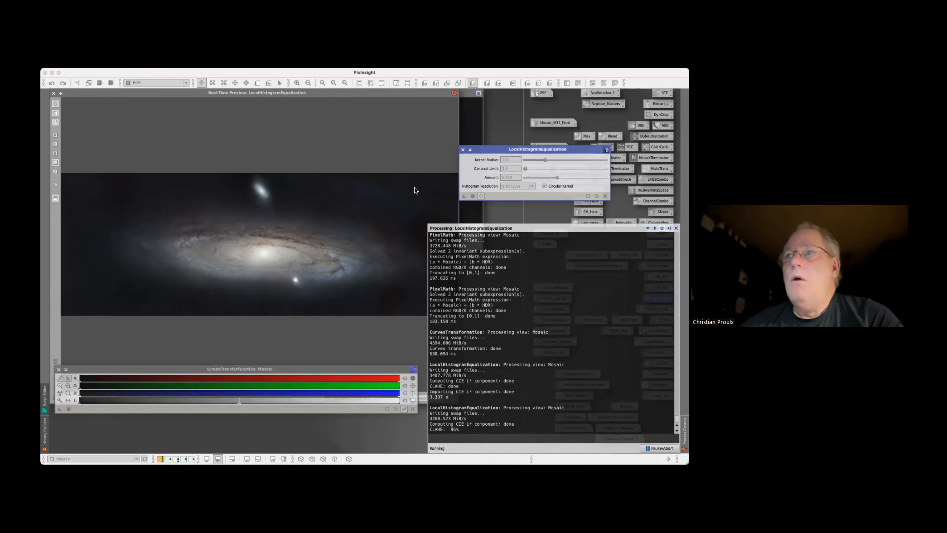
click(462, 151)
Load the saved UnsharpMask instance and preview it in real time on the dust lanes above Mosaic's galaxy core
double_click(656, 308)
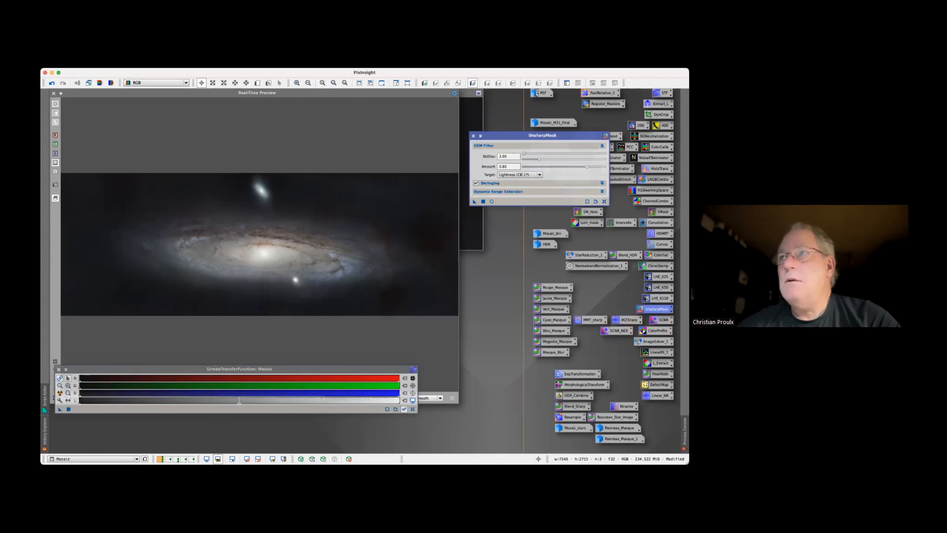
click(492, 201)
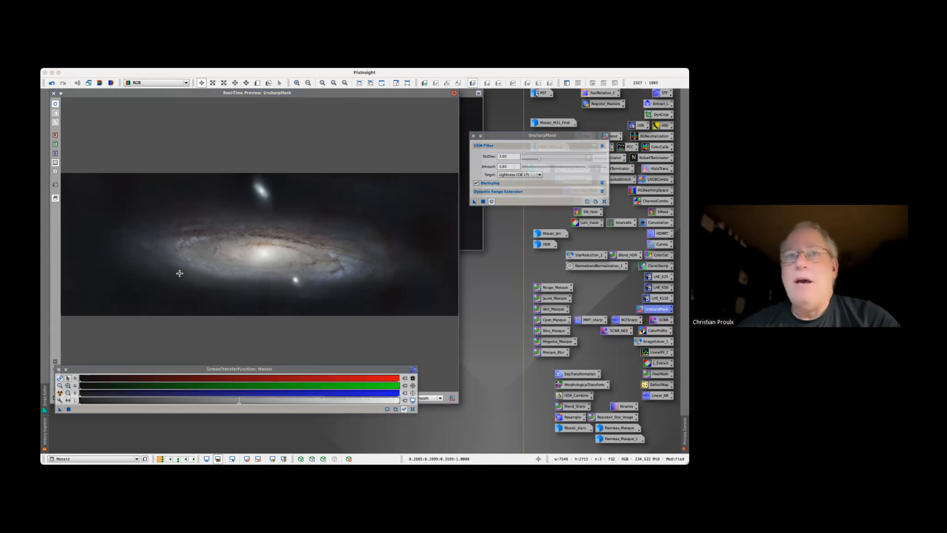
drag(87, 373, 97, 376)
click(66, 373)
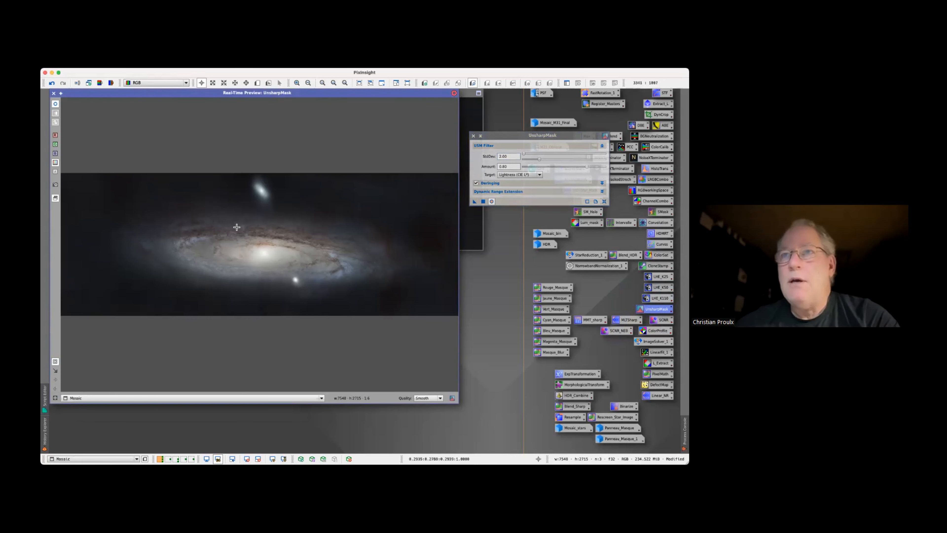
drag(218, 223, 311, 259)
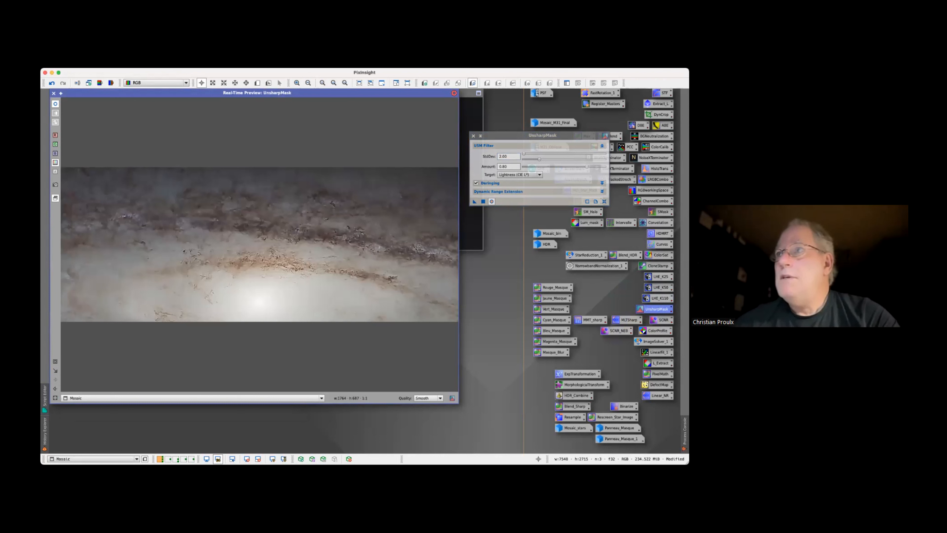
Preview UnsharpMask standard deviations of 0.10, 0.80 and 6.10, and set StdDev to 2.50
click(539, 160)
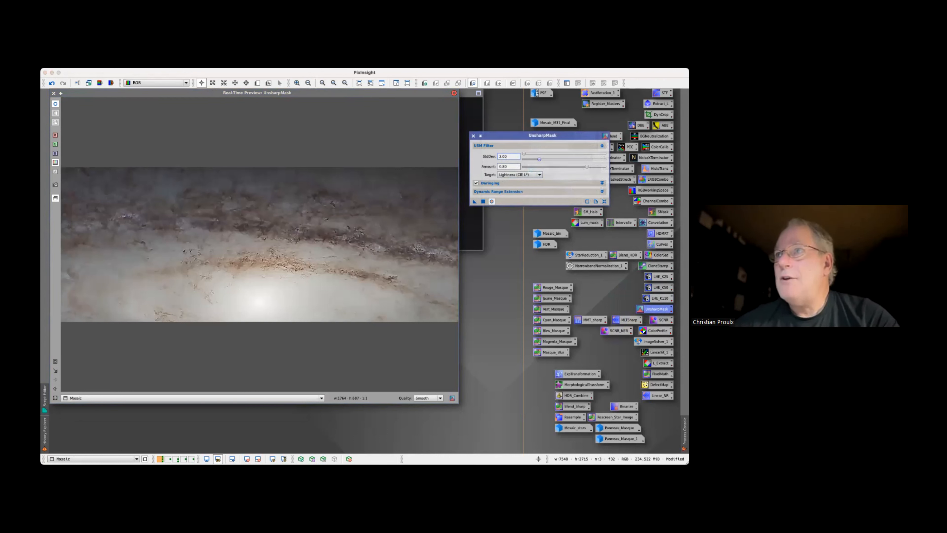
drag(539, 160, 532, 159)
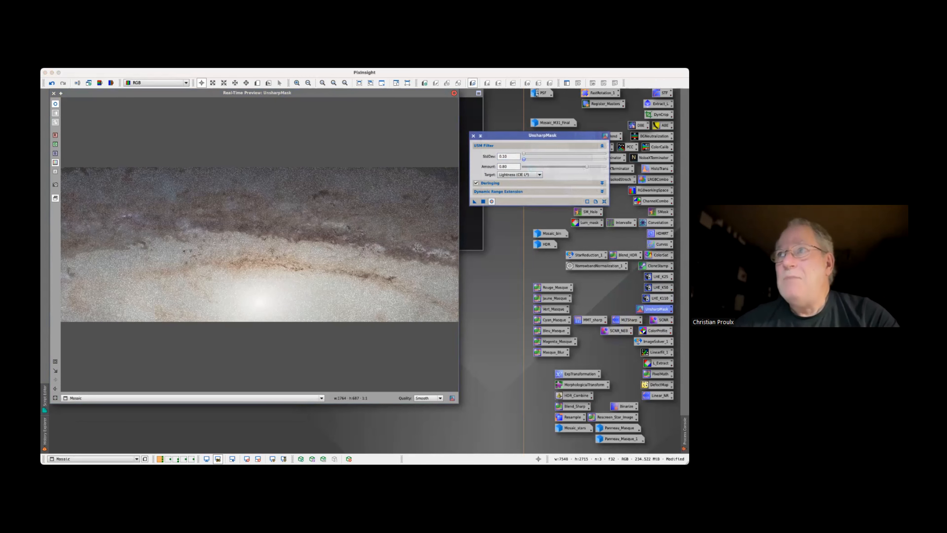
drag(524, 159, 531, 159)
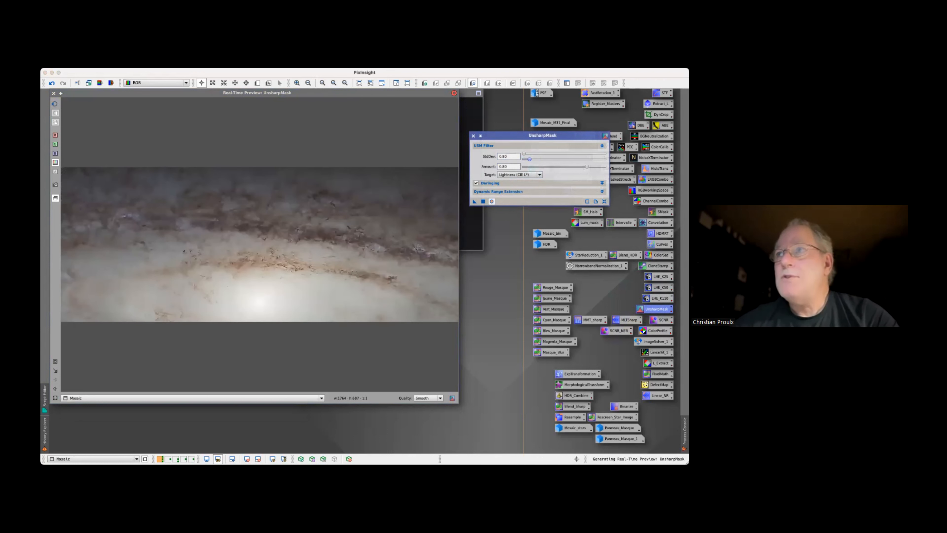
drag(528, 159, 544, 159)
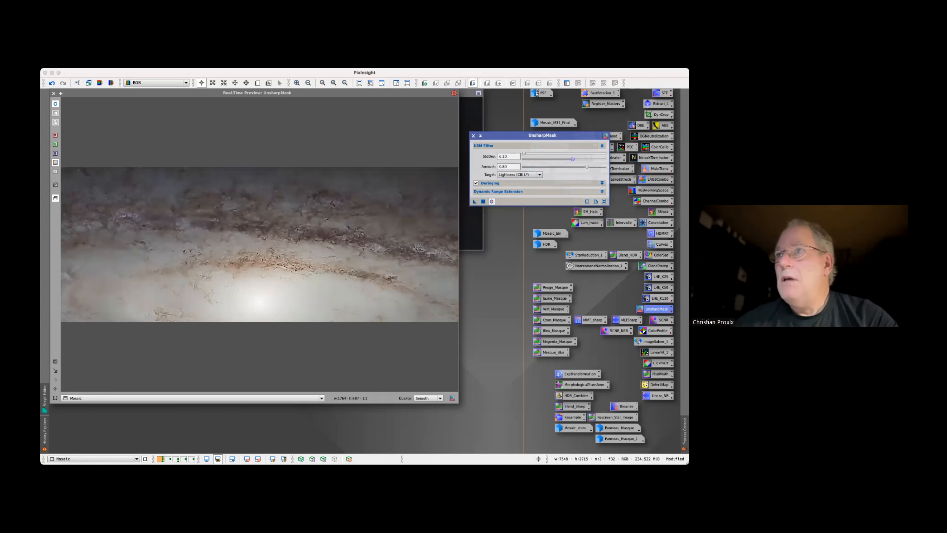
drag(573, 159, 543, 160)
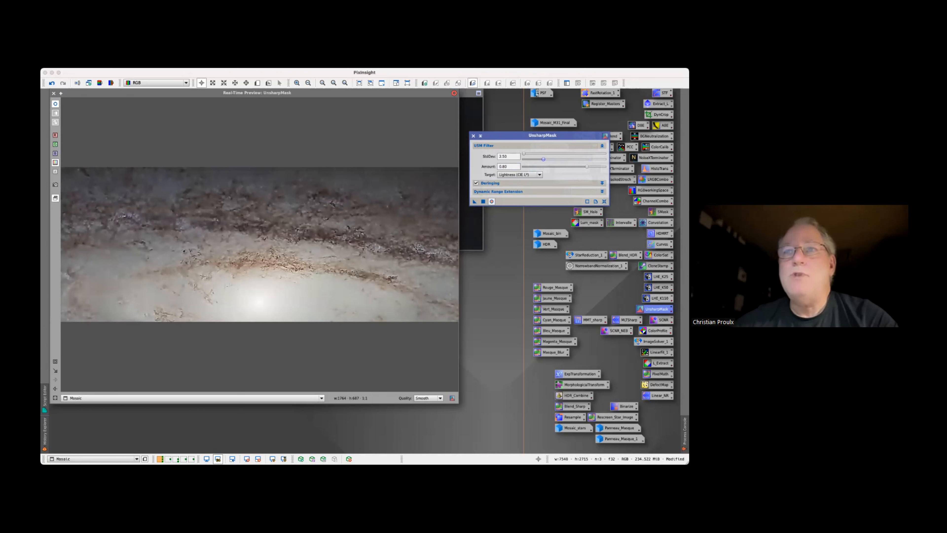
Apply UnsharpMask with StdDev 2.50 and amount 0.80 to Mosaic, and close the real-time preview and the process
click(486, 202)
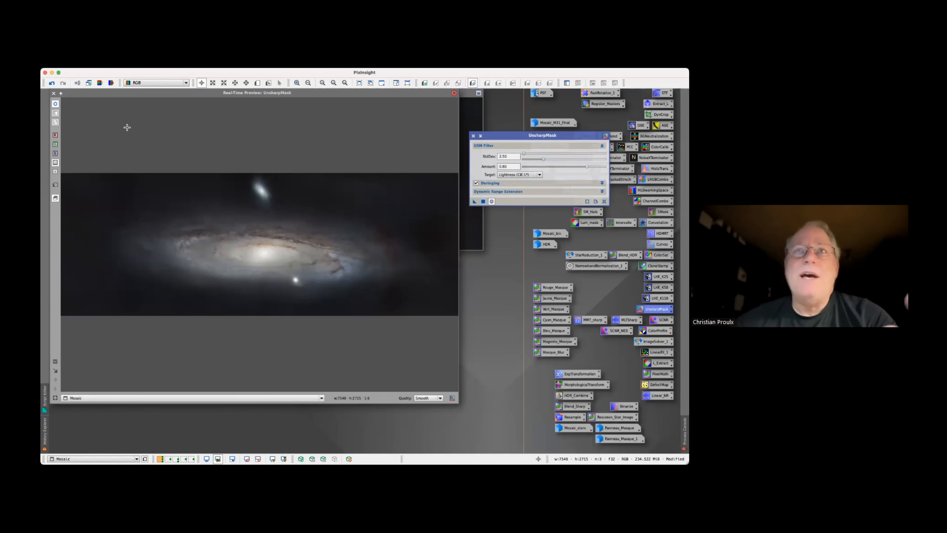
click(54, 94)
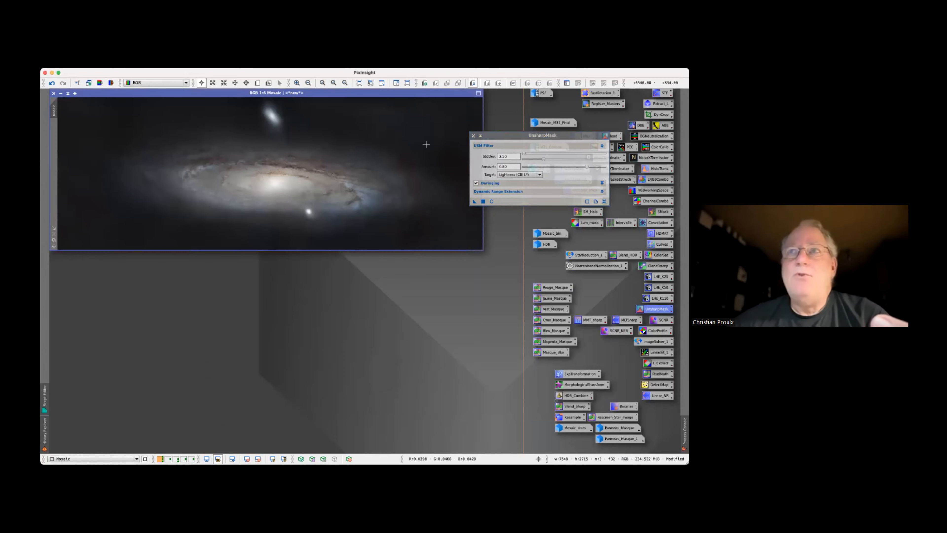
click(473, 136)
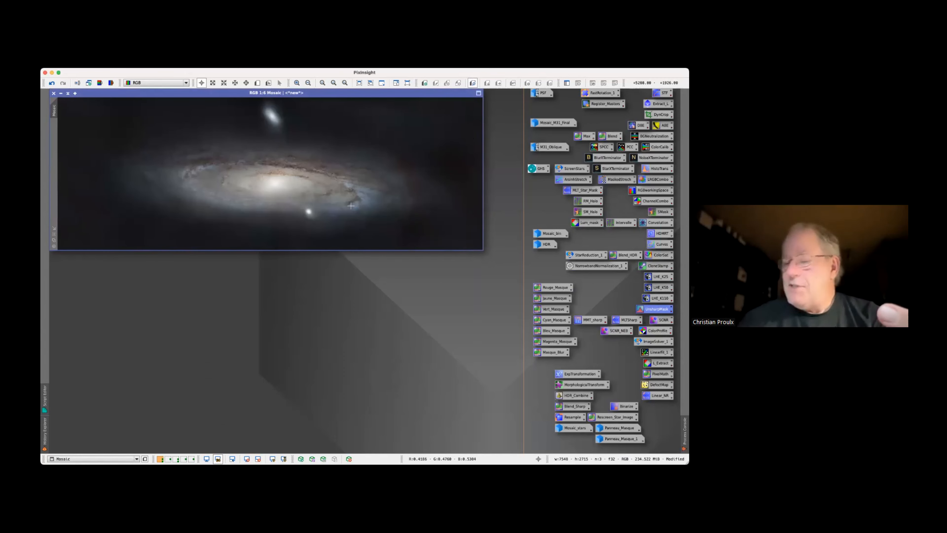
Inspect the galaxy's spiral arm detail and apply the saved NoiseXTerminator instance to Mosaic
scroll(347, 207, up, 6)
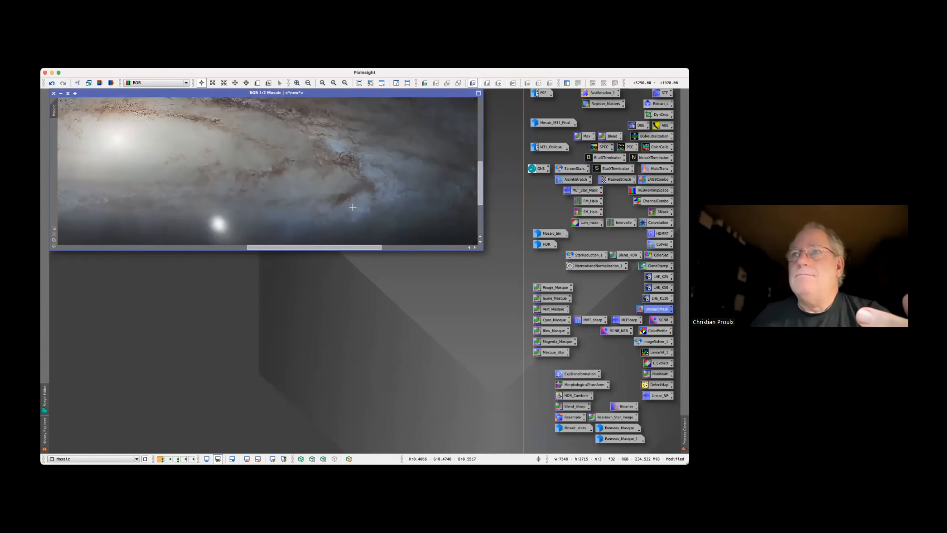
scroll(354, 206, down, 4)
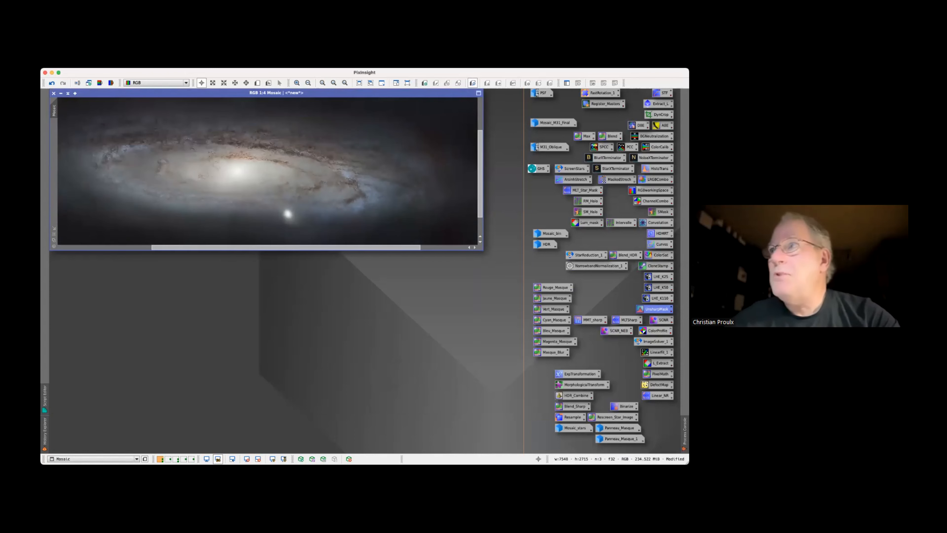
drag(654, 157, 375, 158)
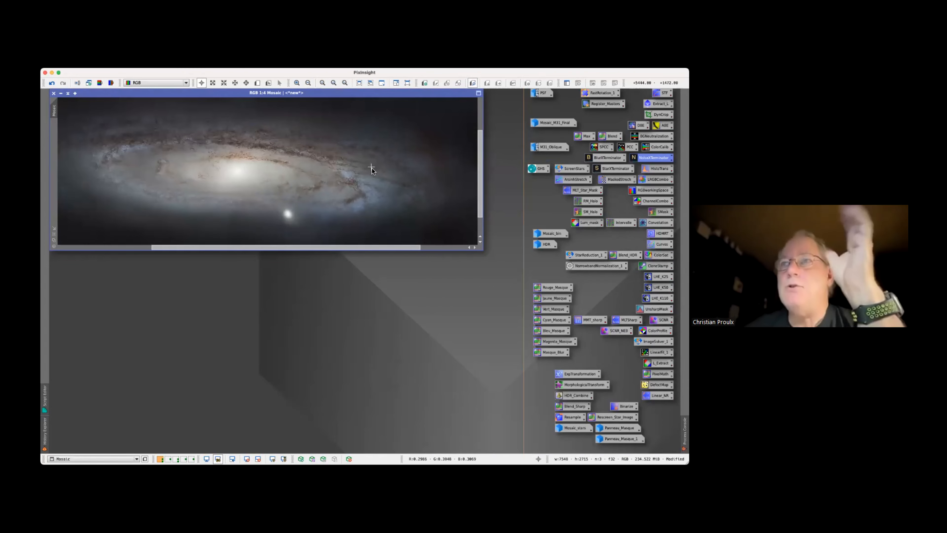
scroll(363, 172, down, 2)
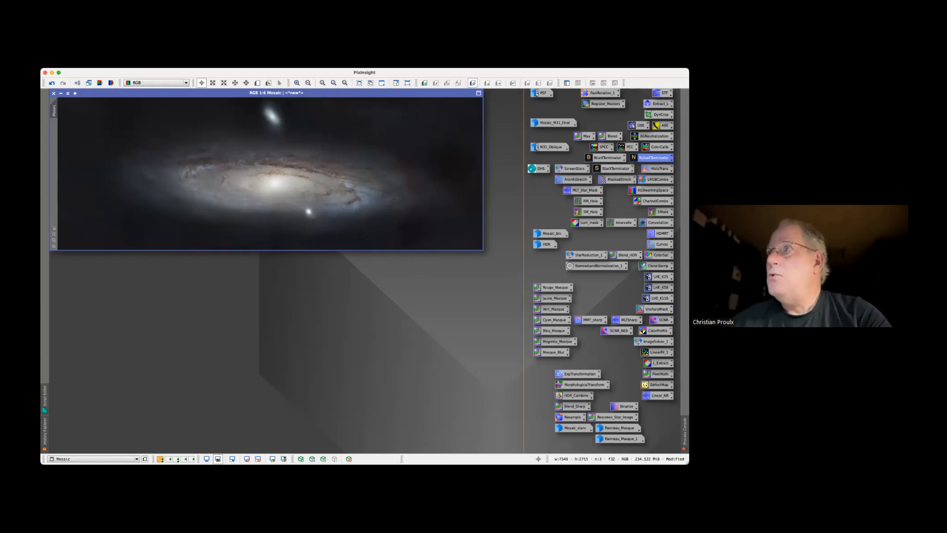
Open ScreenTransferFunction, restore the Mosaic_stars image and place it in front of Mosaic
double_click(664, 93)
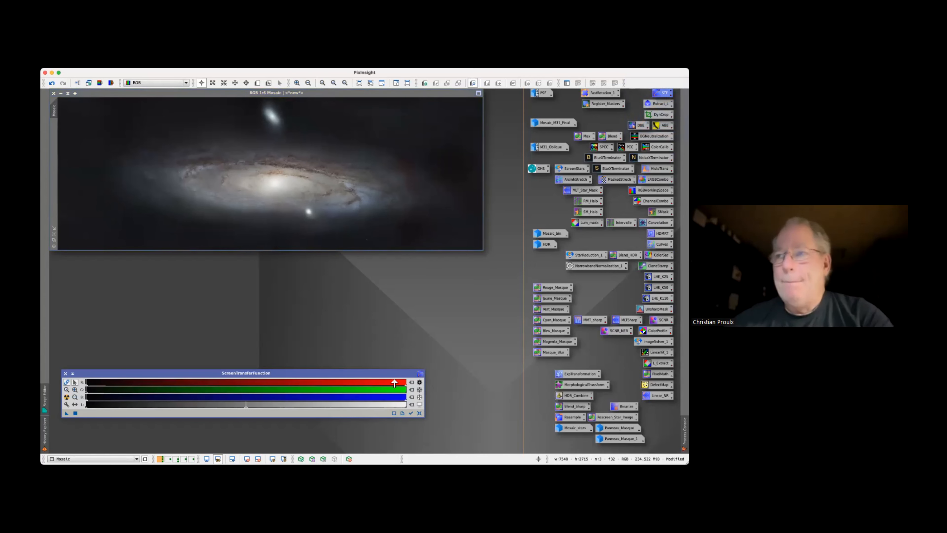
double_click(574, 427)
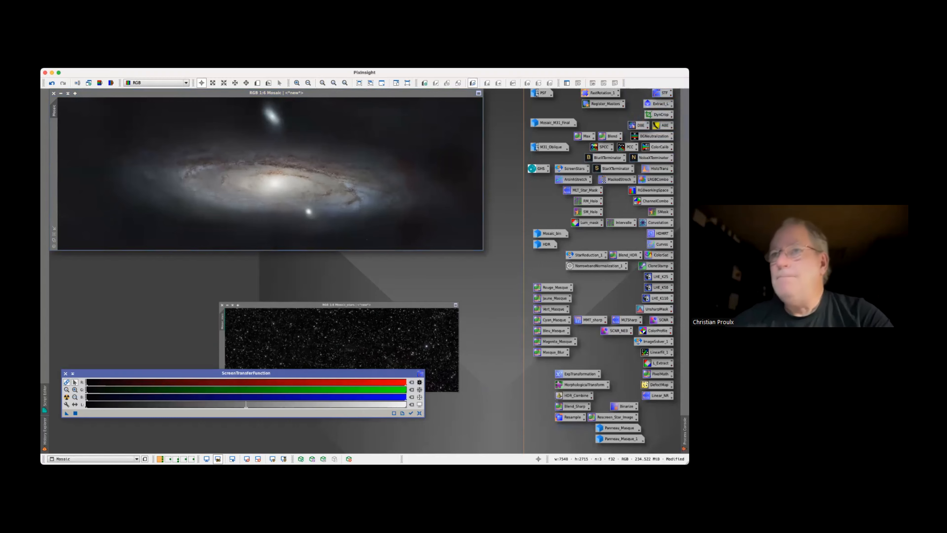
drag(297, 264, 271, 134)
click(75, 235)
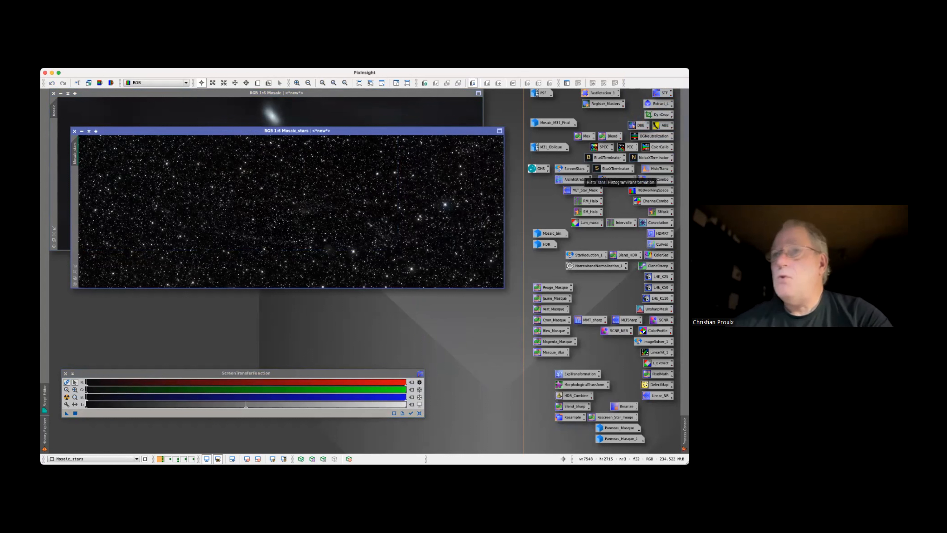
Turn off the screen stretch on Mosaic_stars and open HistogramTransformation tracking that image with a real-time preview
double_click(660, 168)
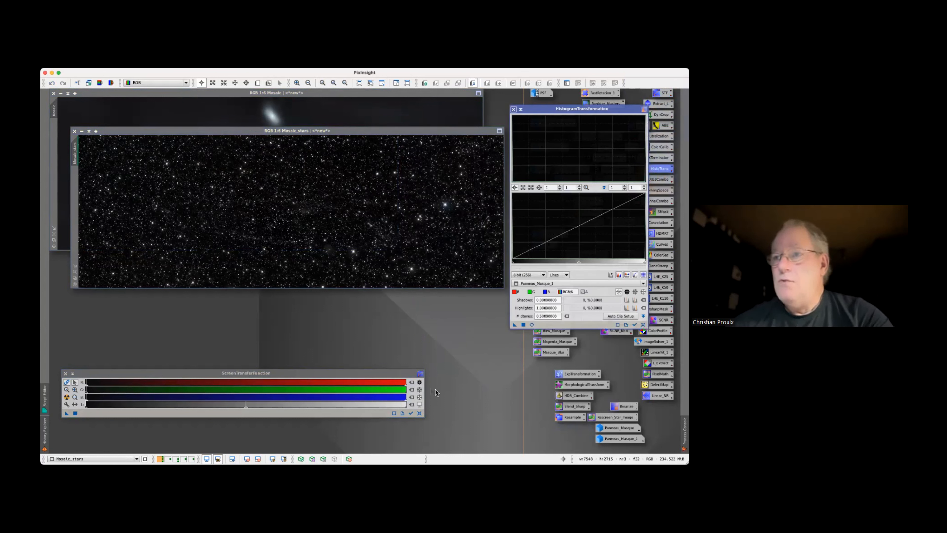
click(412, 412)
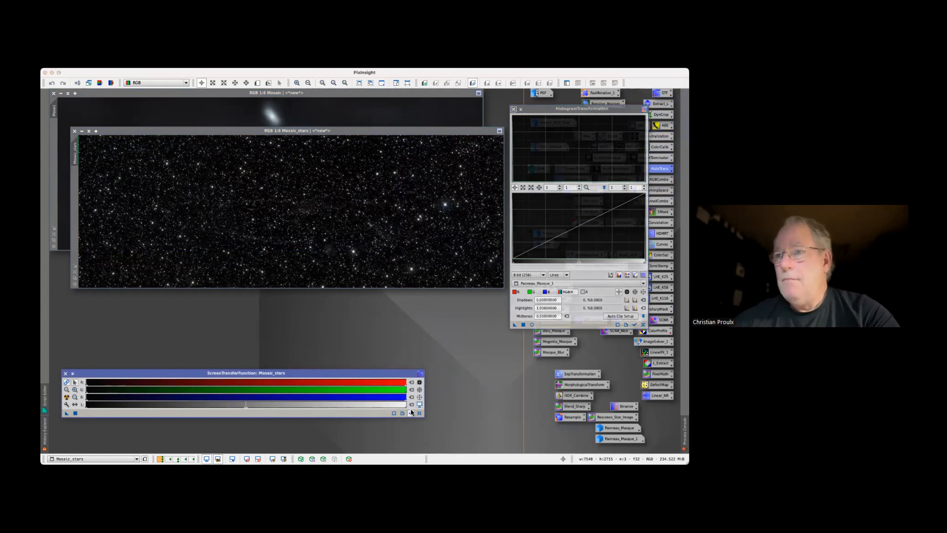
click(420, 404)
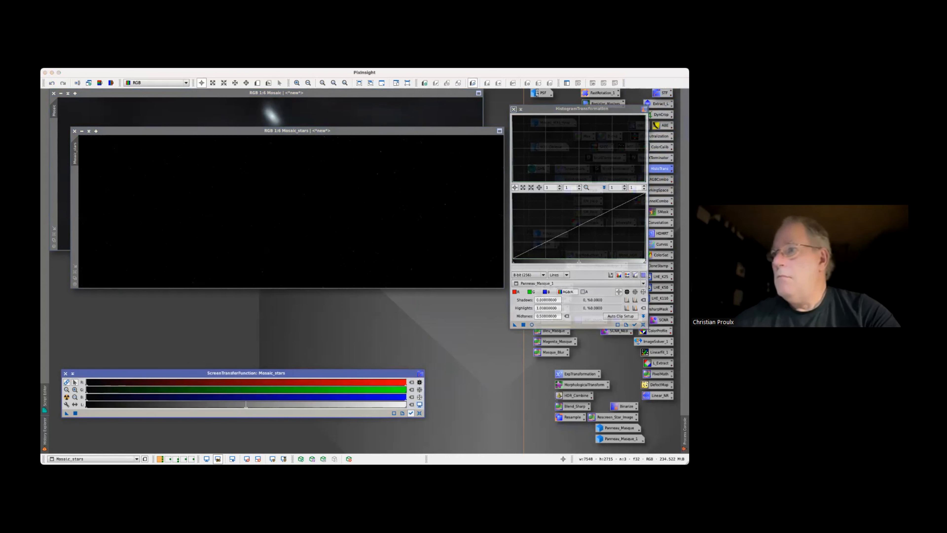
click(635, 324)
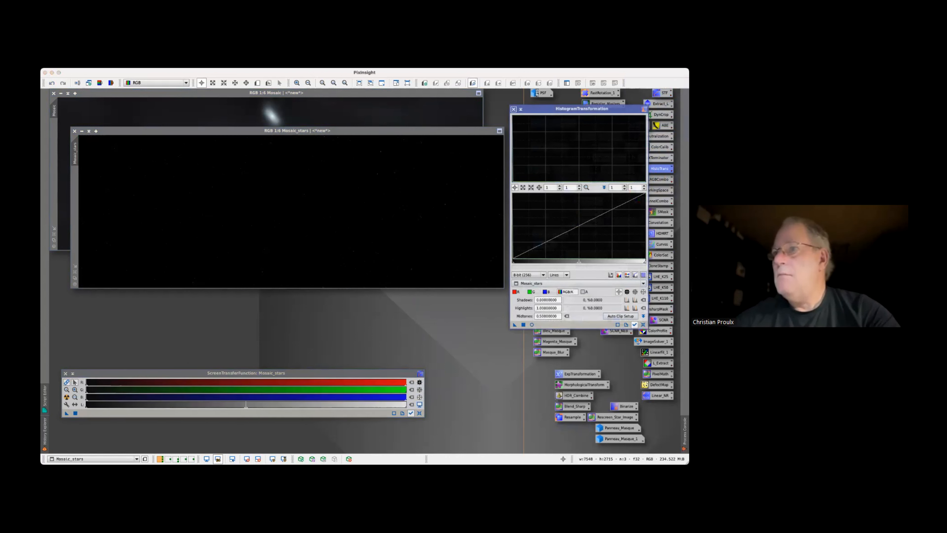
click(532, 325)
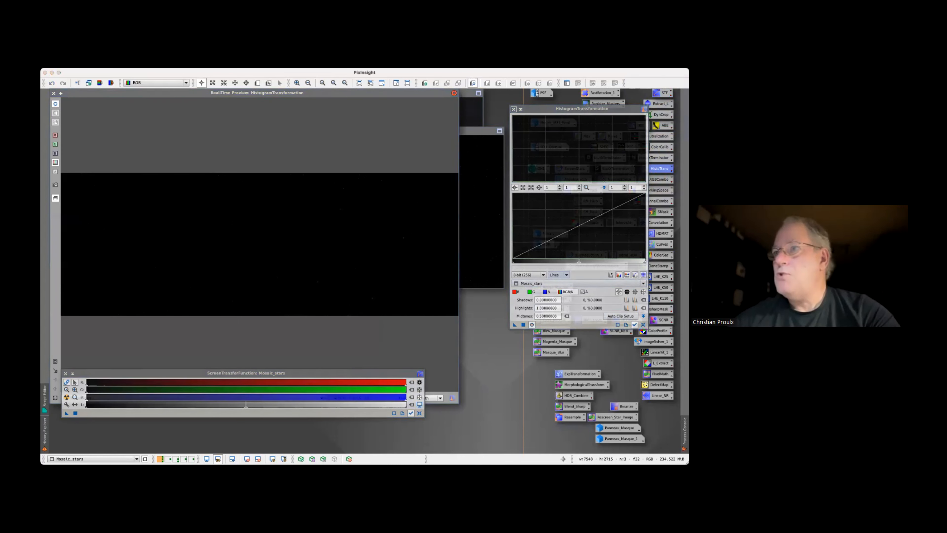
Lower the HistogramTransformation midtones for Mosaic_stars to about 0.033, magnify the histogram 10 times horizontally, and refine the midtones to about 0.0088
drag(579, 261, 516, 262)
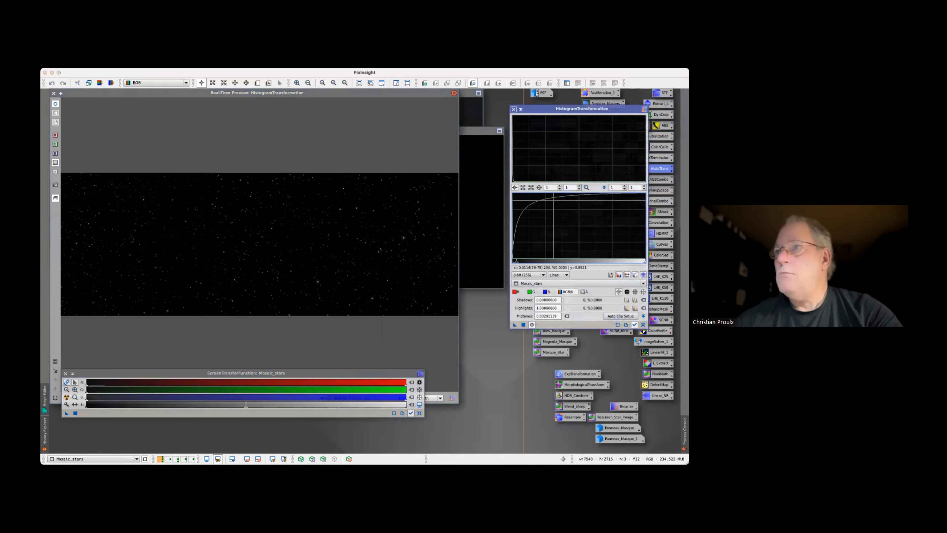
click(550, 188)
text(0)
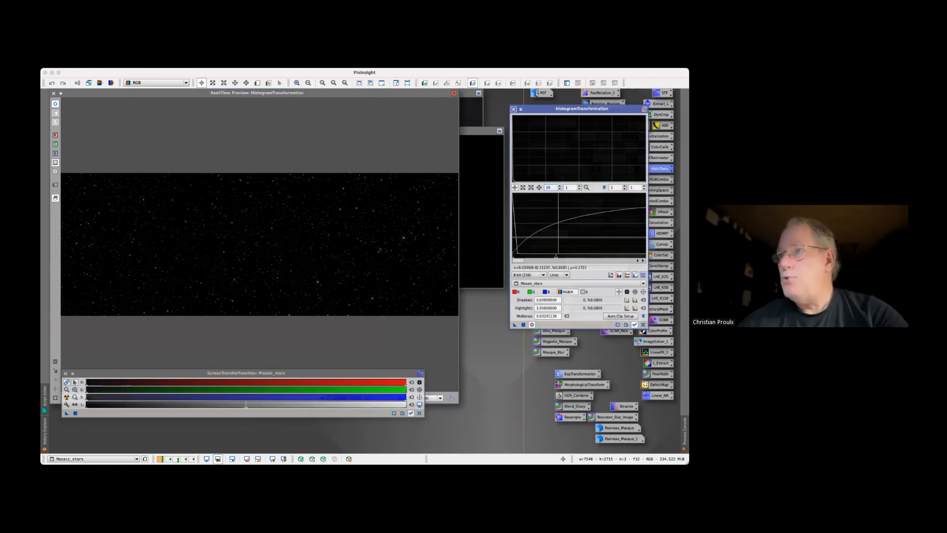
drag(555, 257, 524, 257)
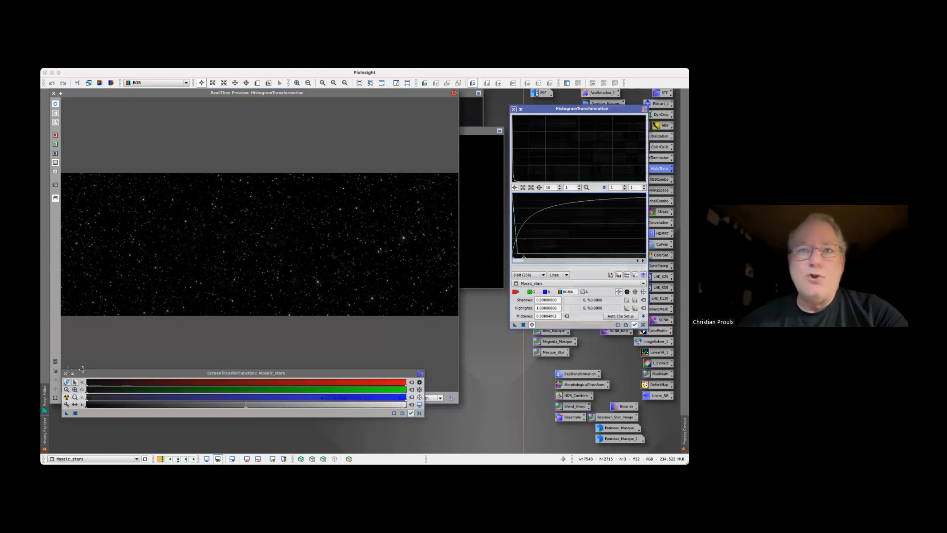
Magnify the histogram 100 times, lower the midtones to about 0.0057, and check the brightest stars in the preview
click(55, 362)
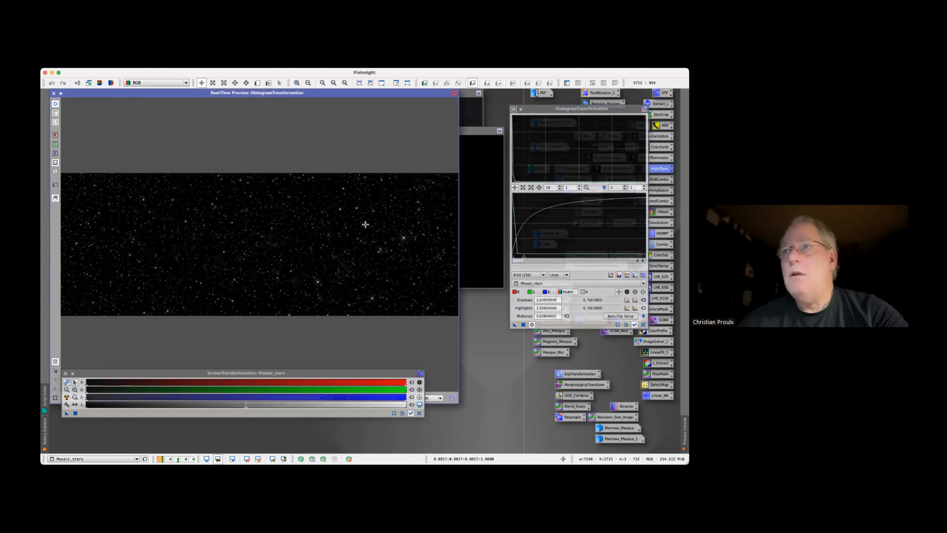
drag(368, 218, 422, 268)
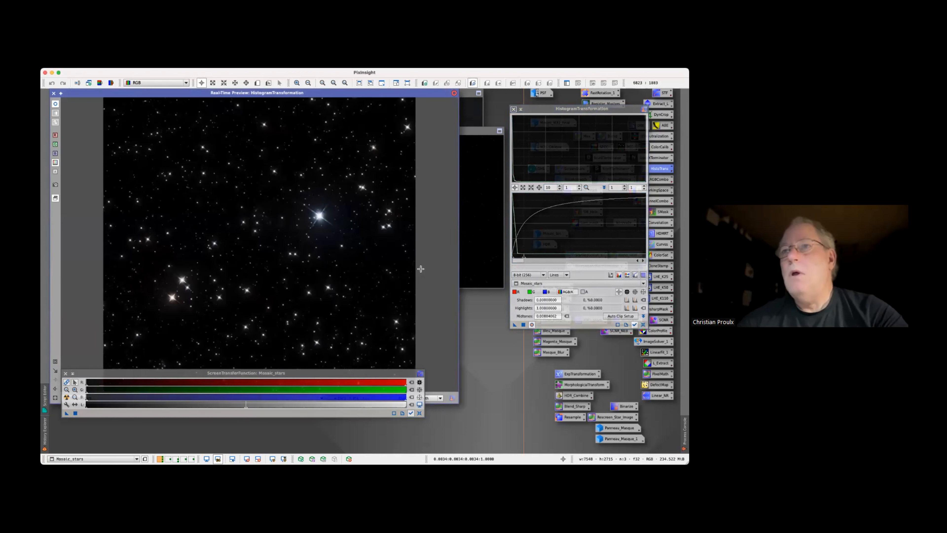
drag(320, 218, 322, 216)
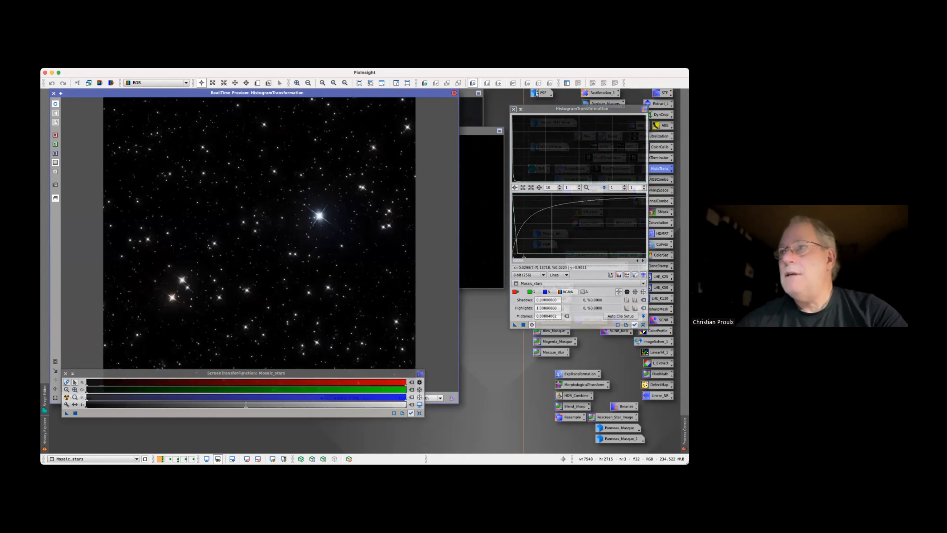
click(551, 187)
text(0)
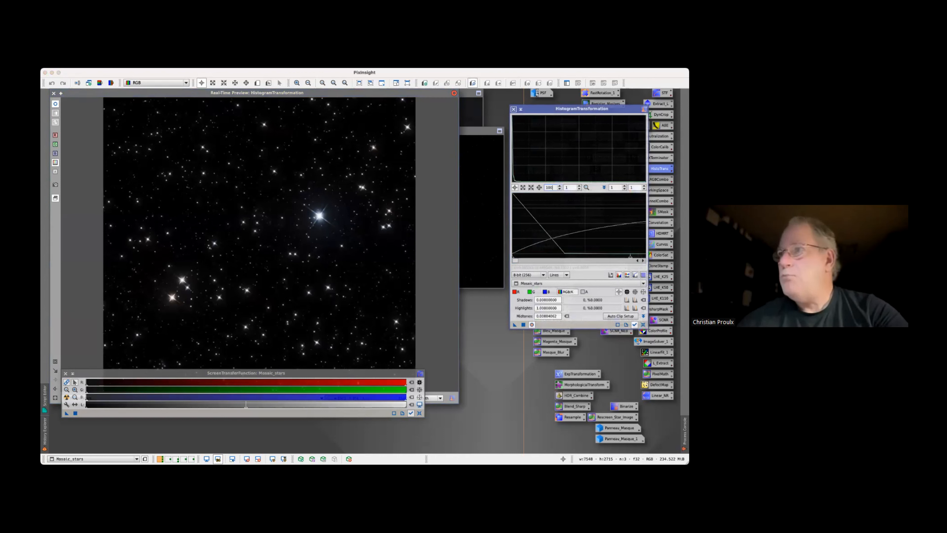
drag(630, 256, 587, 256)
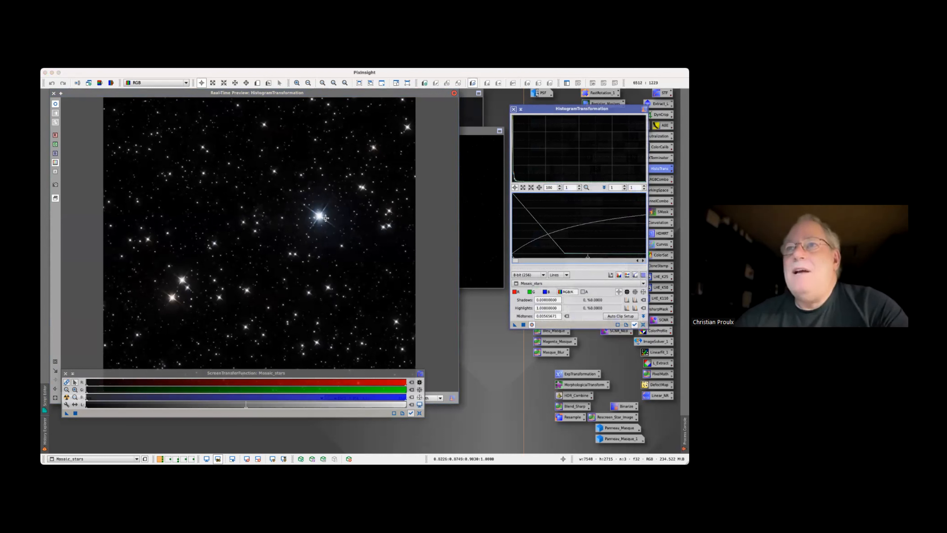
drag(325, 217, 322, 217)
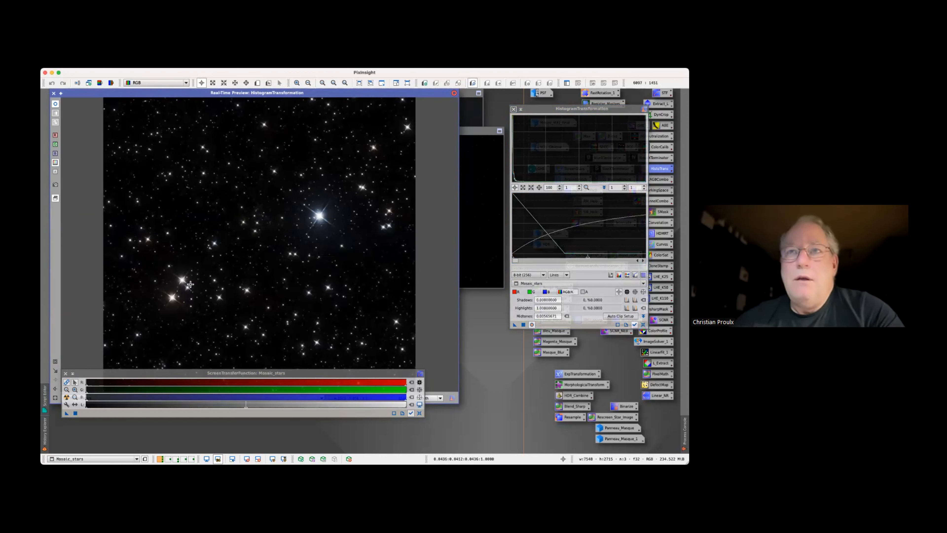
drag(186, 283, 183, 281)
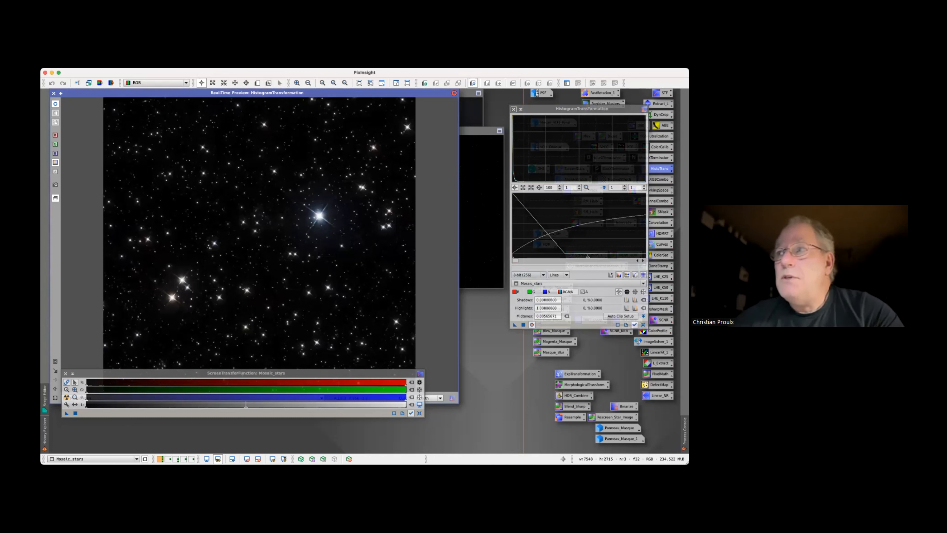
Lower the HistogramTransformation midtones to about 0.0053, apply the stretch to Mosaic_stars, and return the histogram magnification to 1
click(588, 256)
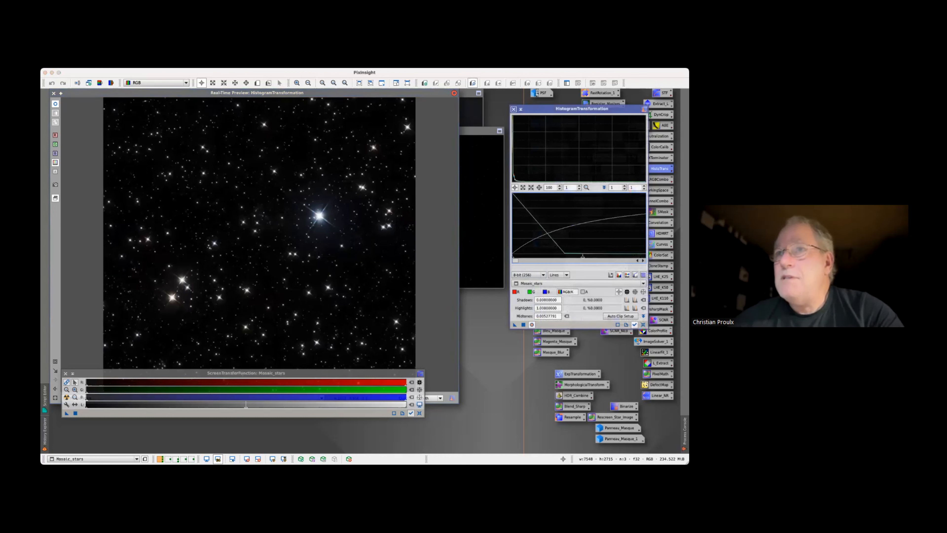
drag(514, 325, 487, 261)
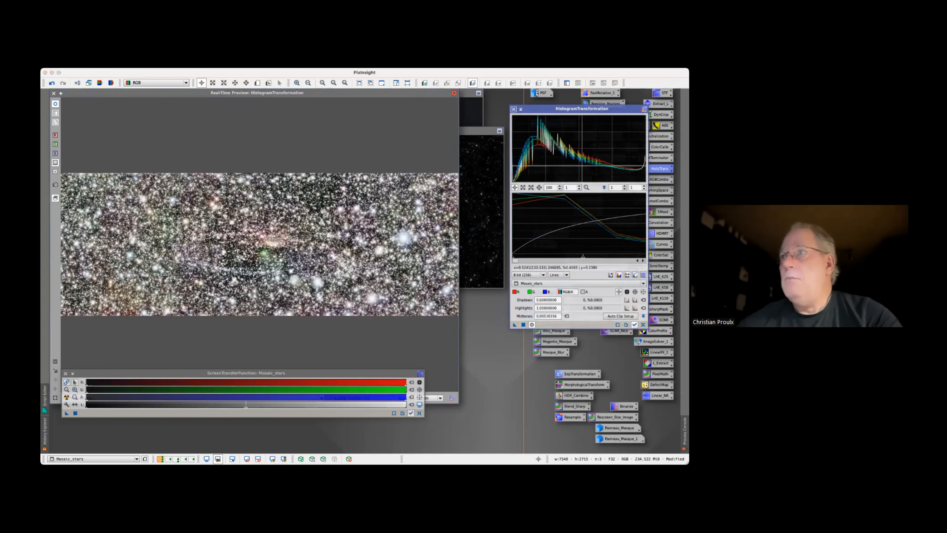
click(586, 187)
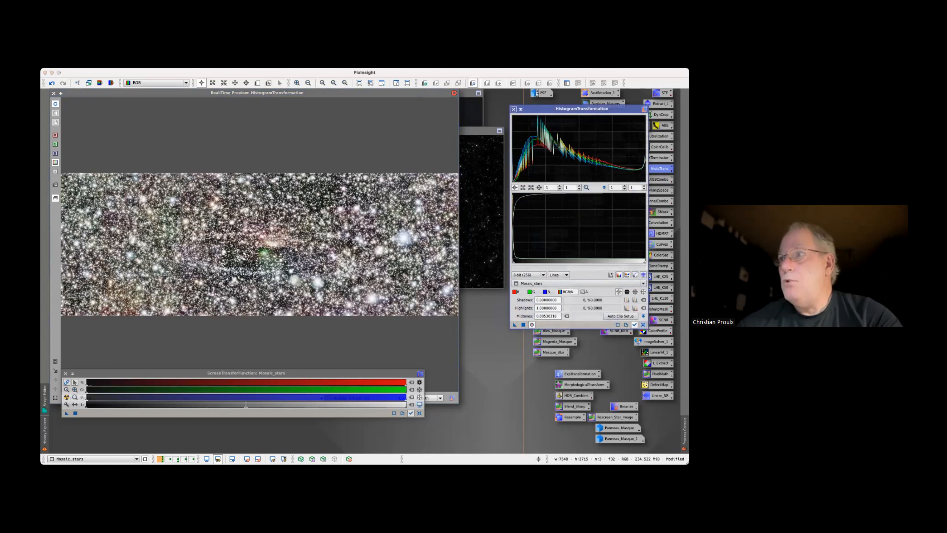
Reset and close HistogramTransformation, close its real-time preview, and iconize the Mosaic_stars image
click(643, 324)
click(514, 109)
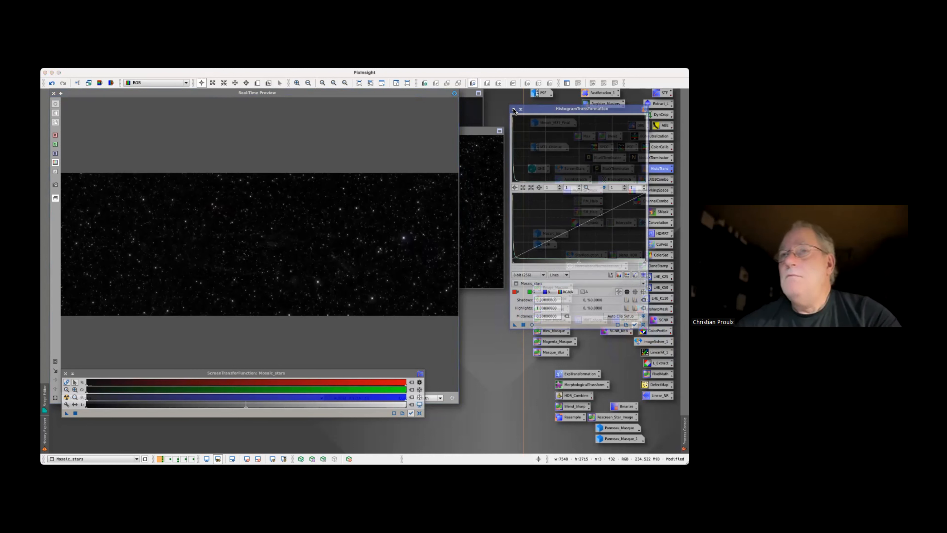
click(54, 93)
drag(153, 131, 147, 154)
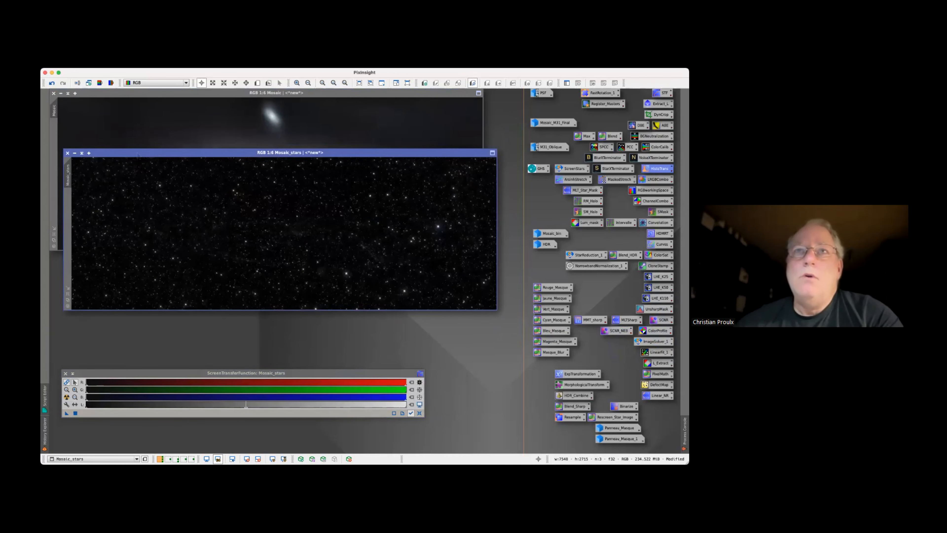
click(75, 153)
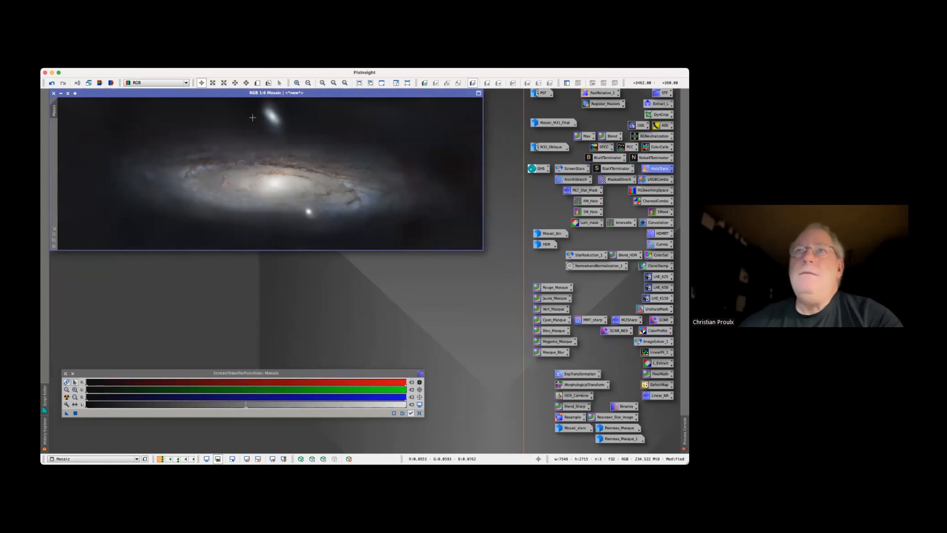
Combine Mosaic and Mosaic_stars using the MoP two-image PixelMath script with the Screen operation, and place the combined image below Mosaic
click(229, 72)
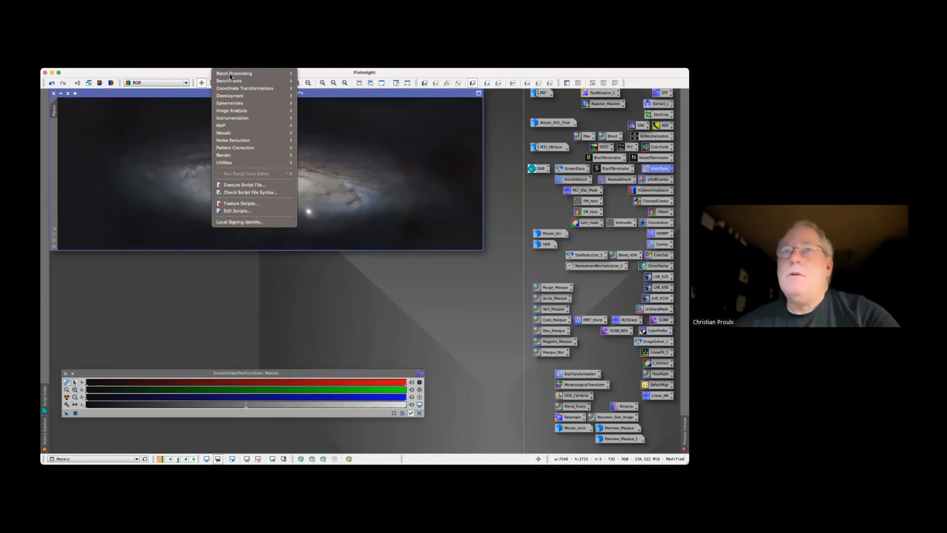
mouse_move(230, 124)
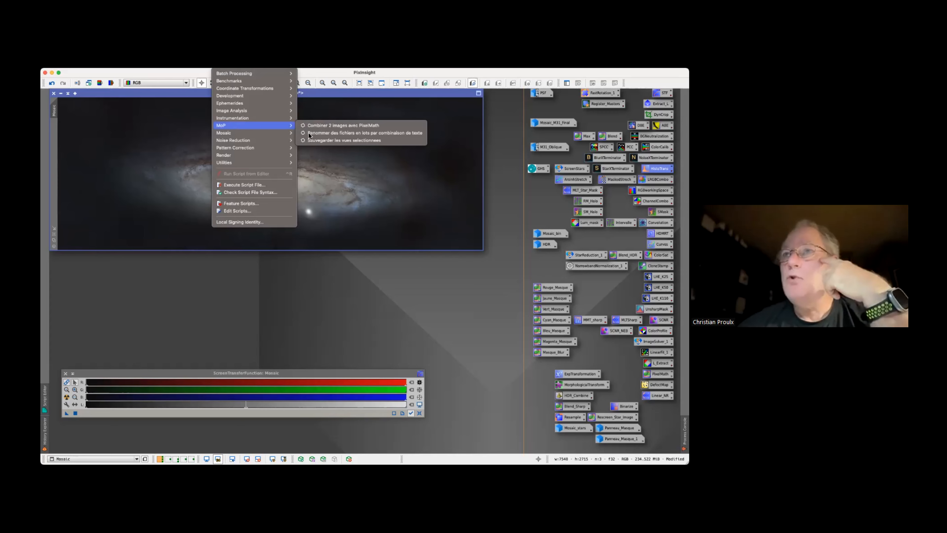
click(349, 128)
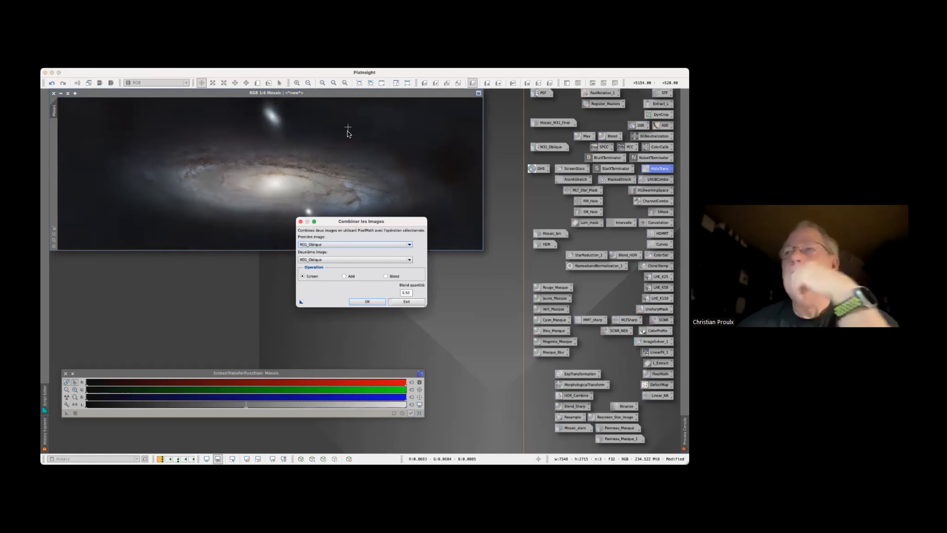
click(355, 245)
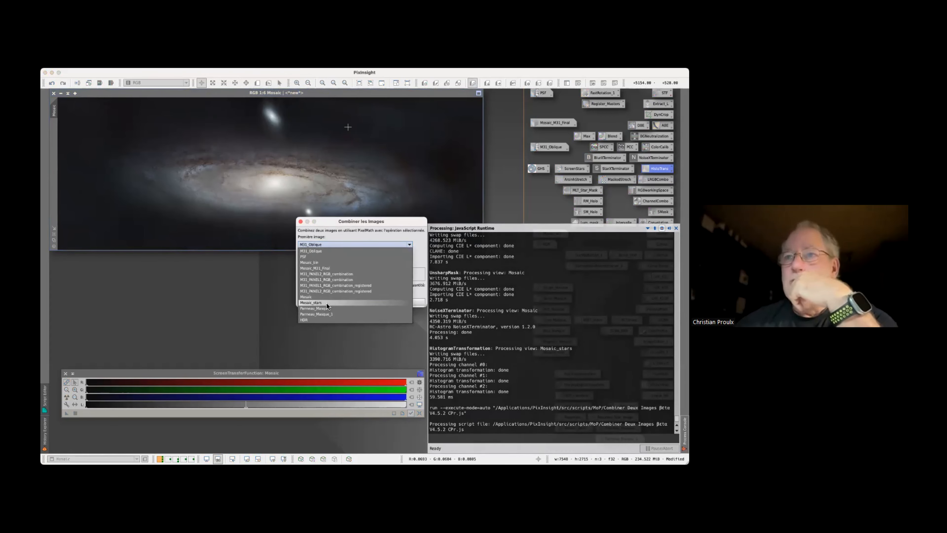
click(326, 297)
click(328, 260)
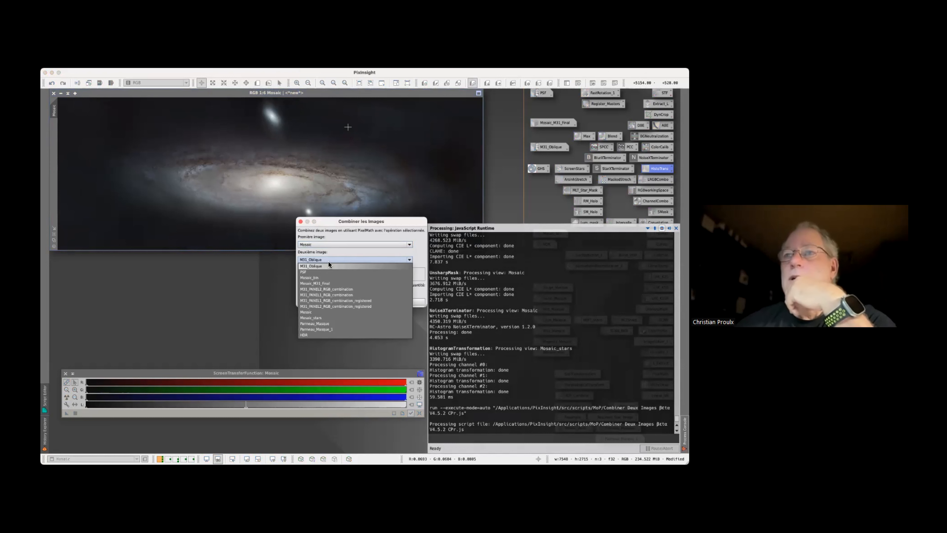
click(325, 317)
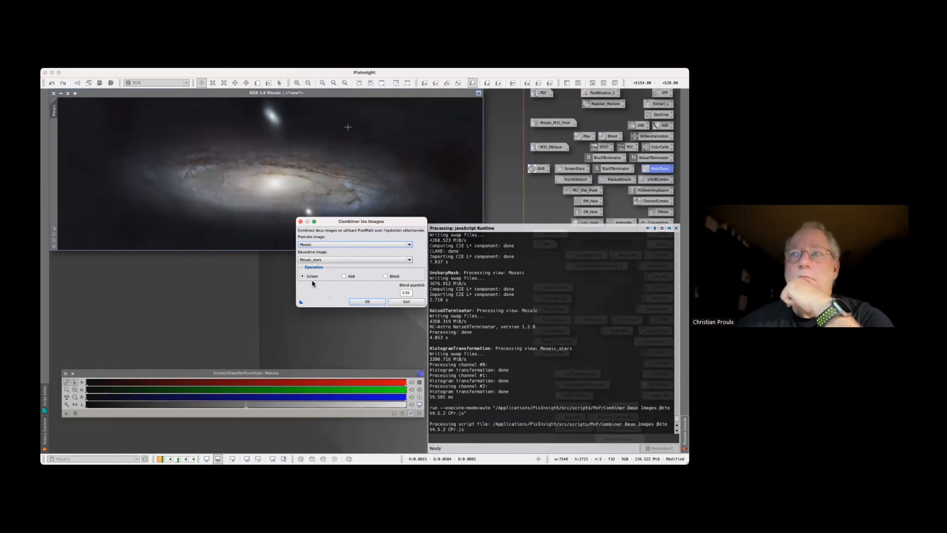
click(354, 302)
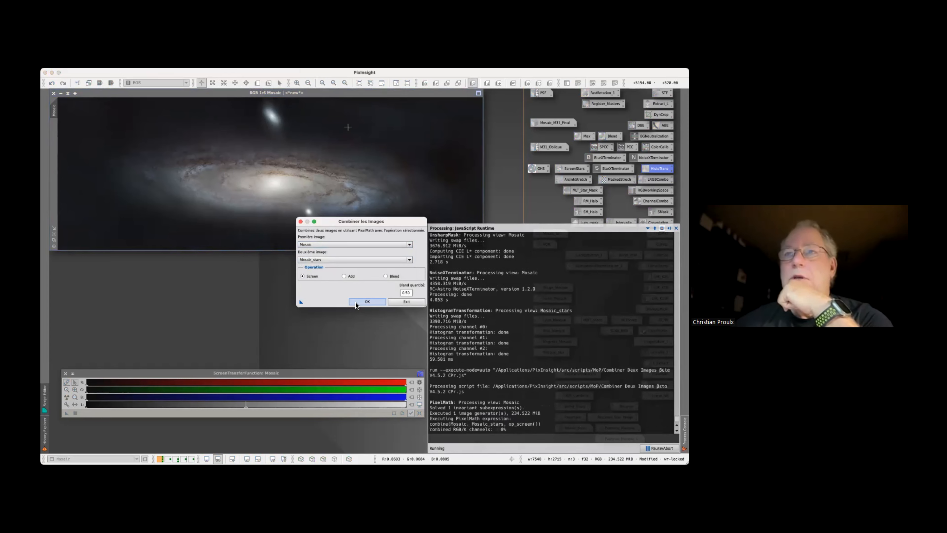
click(300, 223)
drag(231, 159, 191, 258)
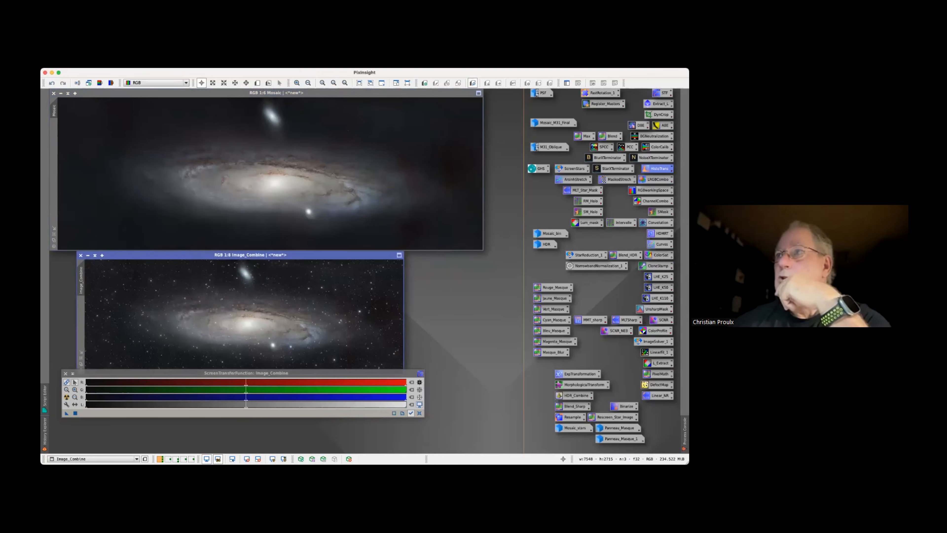
Replace the content of Mosaic with Image_Combine through a PixelMath expression, then close PixelMath
double_click(585, 136)
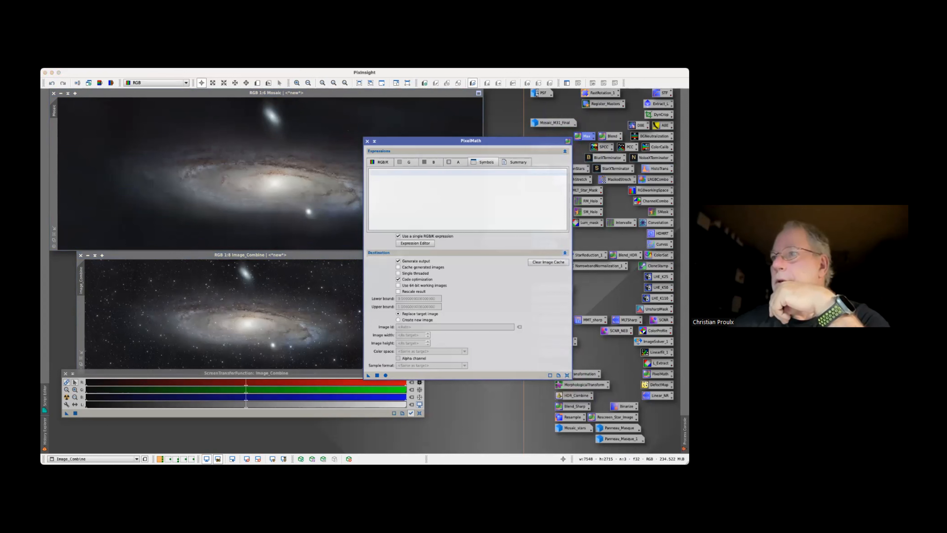
click(565, 252)
click(415, 243)
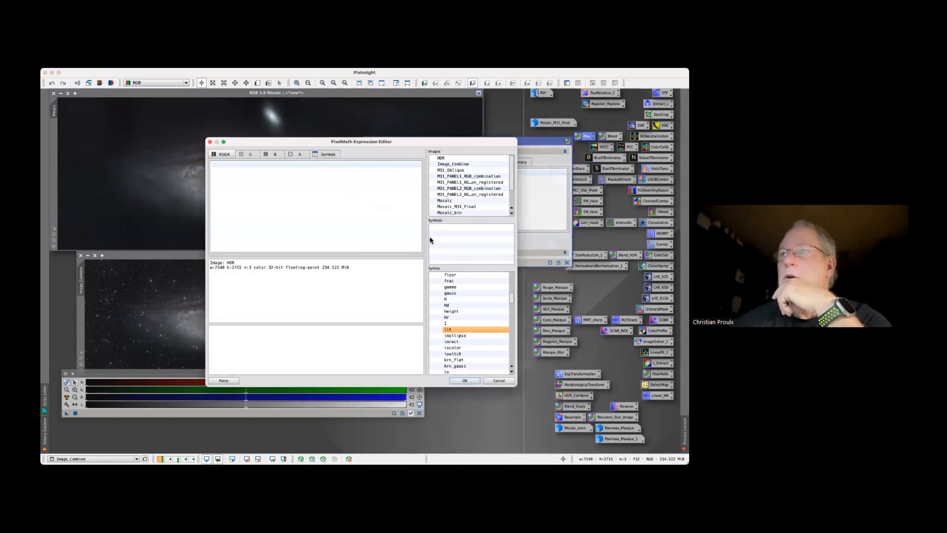
double_click(454, 165)
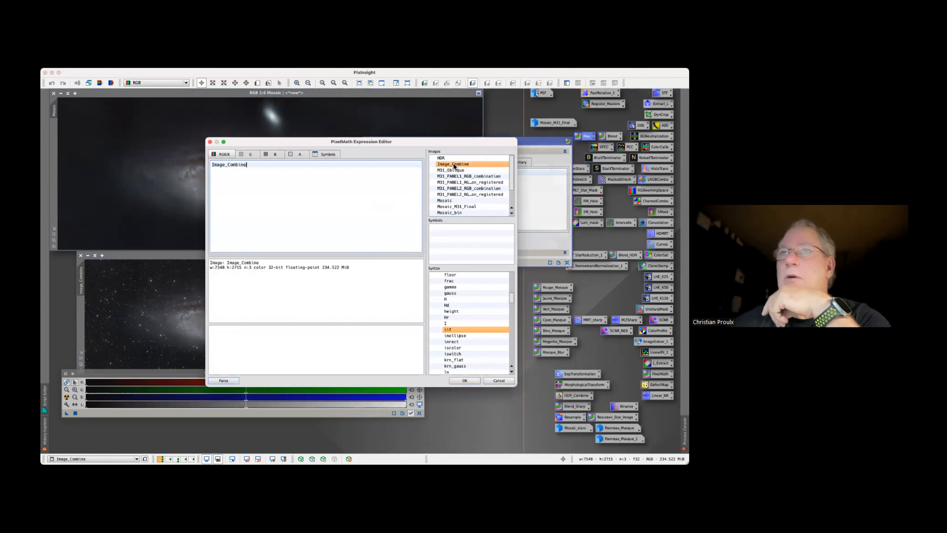
click(463, 379)
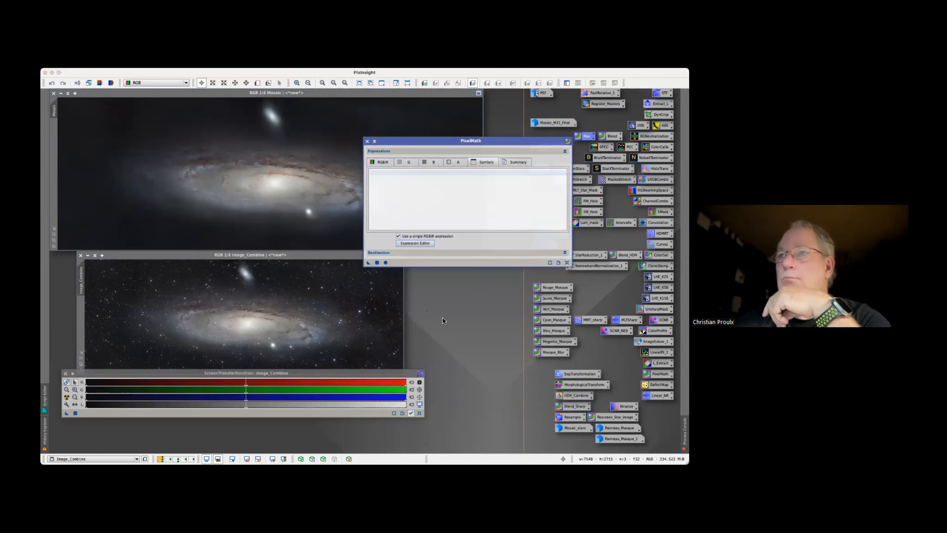
drag(368, 263, 231, 168)
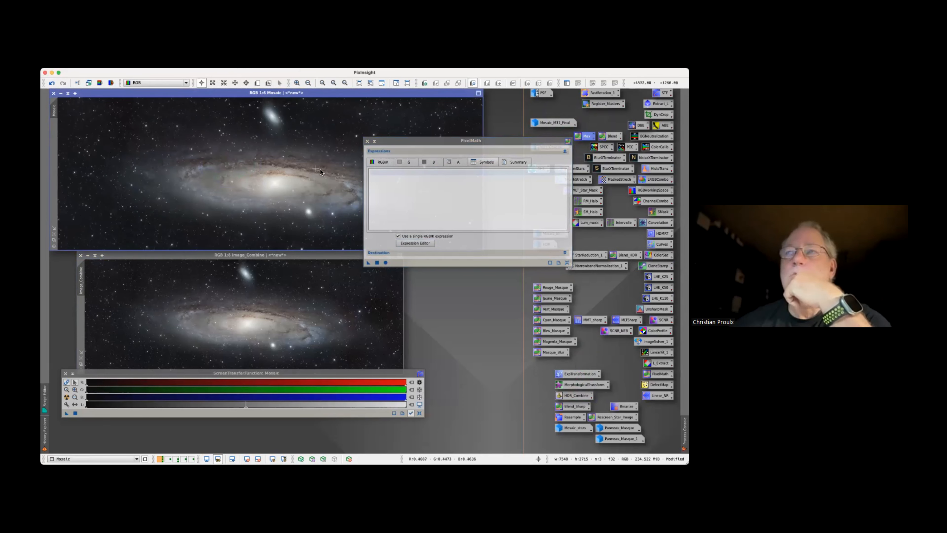
click(367, 141)
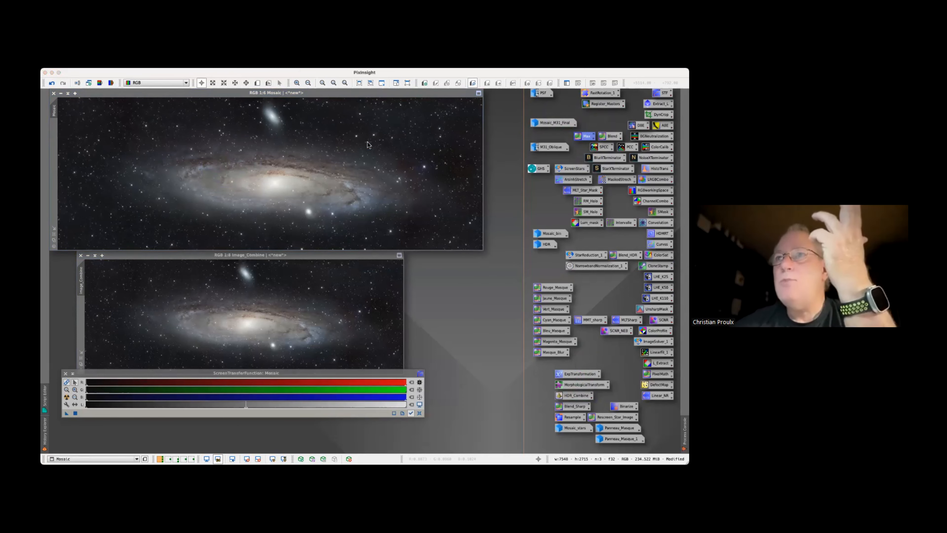
Load the histories of Image_Combine and Mosaic, close ScreenTransferFunction, and examine the recorded processes in History Explorer
click(221, 281)
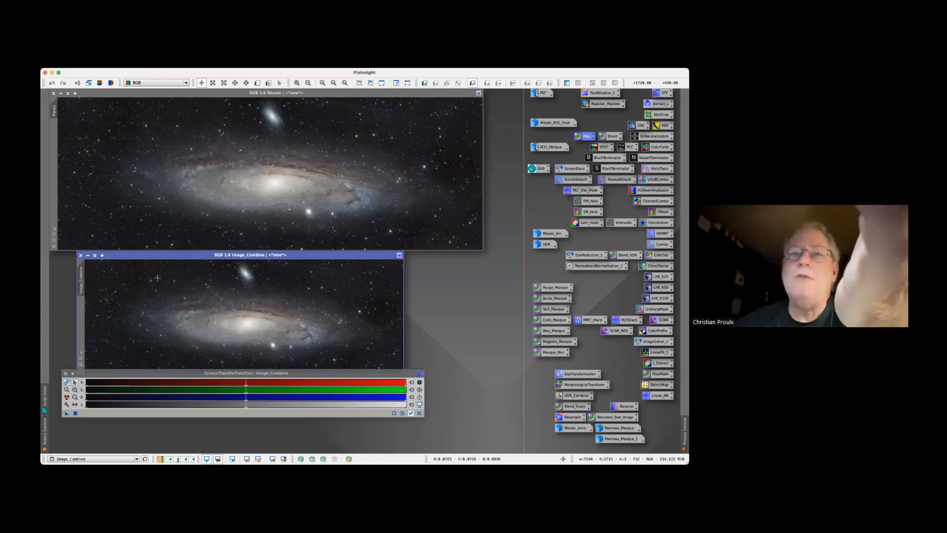
right_click(100, 278)
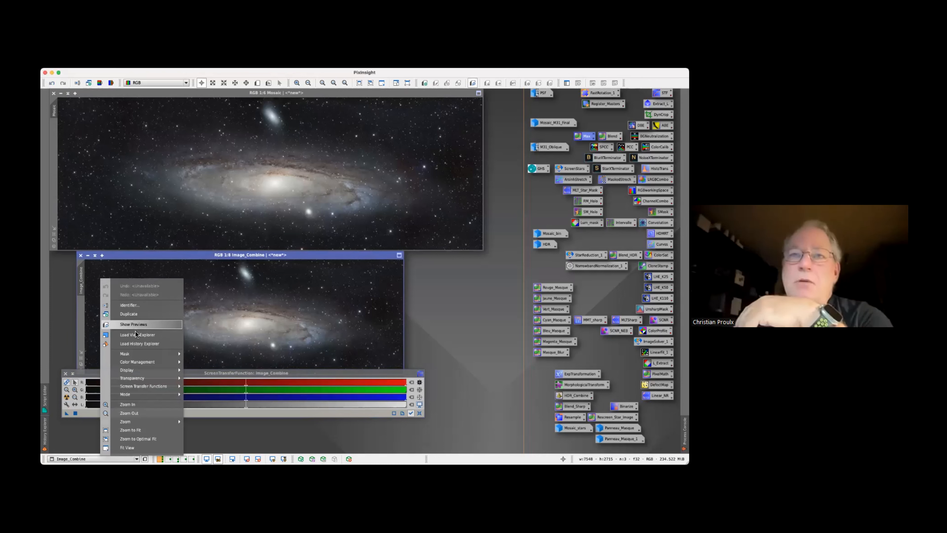
click(135, 343)
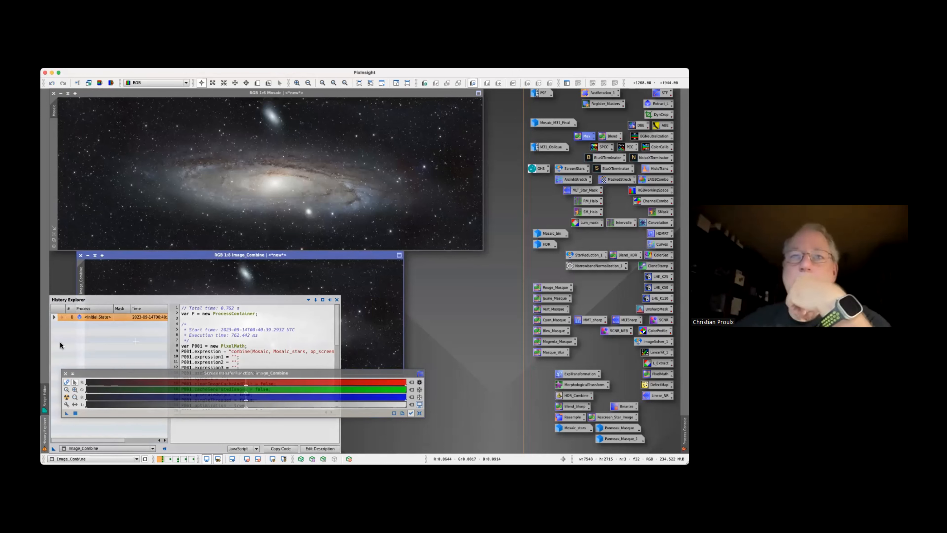
right_click(139, 182)
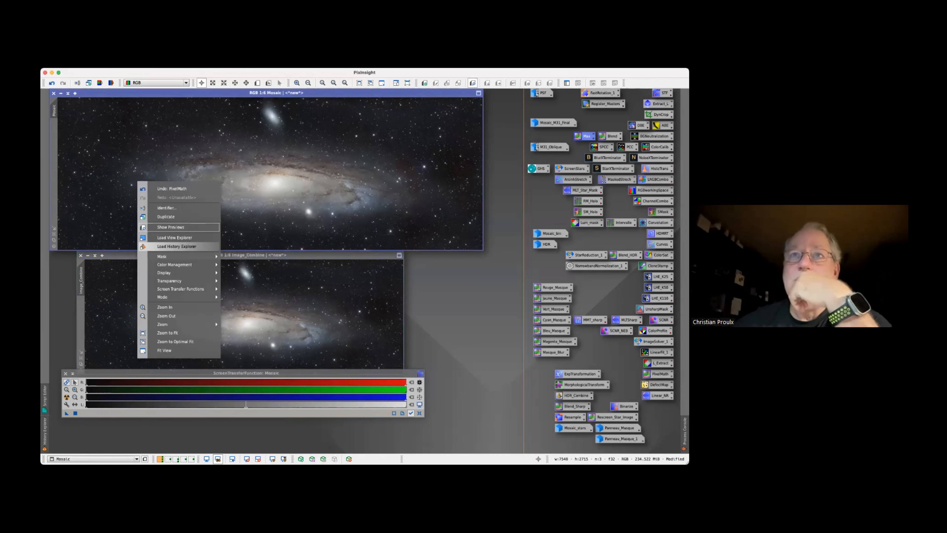
click(172, 246)
click(65, 373)
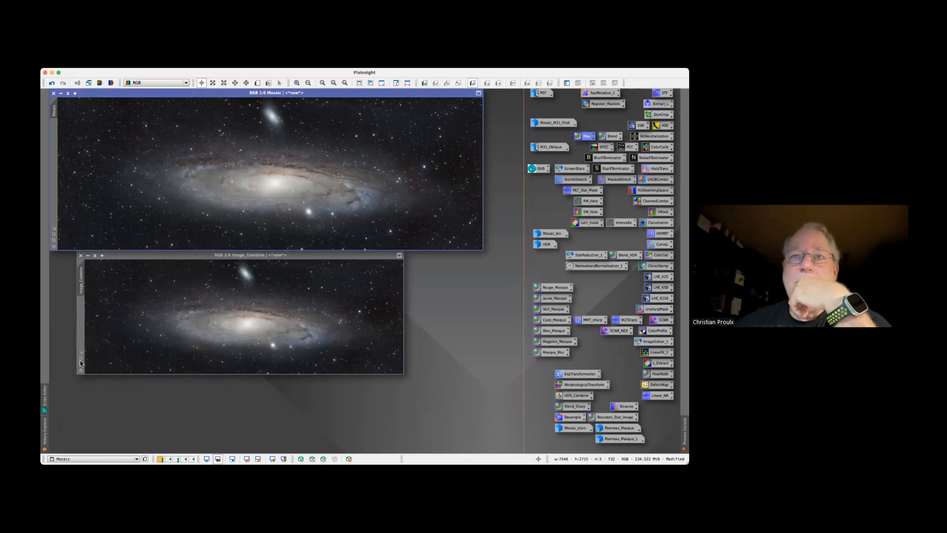
click(47, 434)
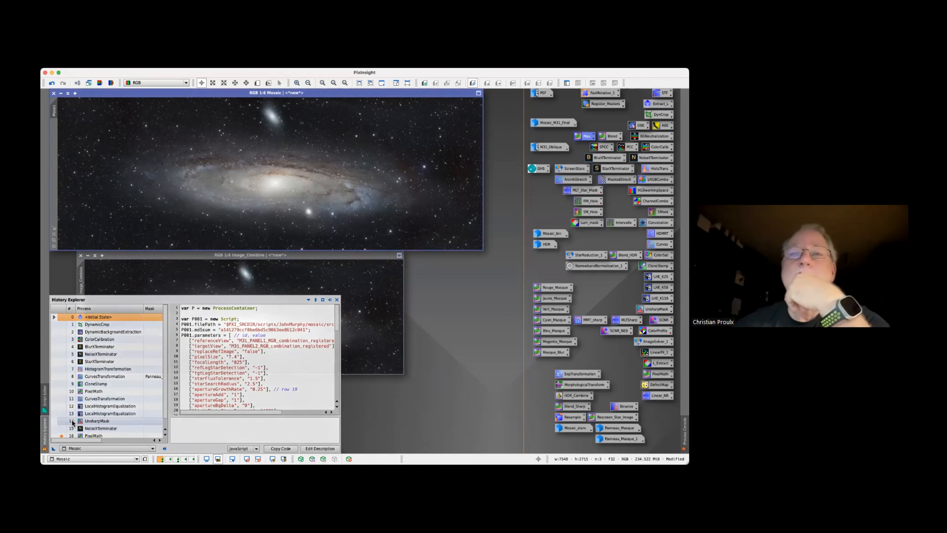
Close the Image_Combine image and undo the PixelMath replacement on Mosaic
click(126, 274)
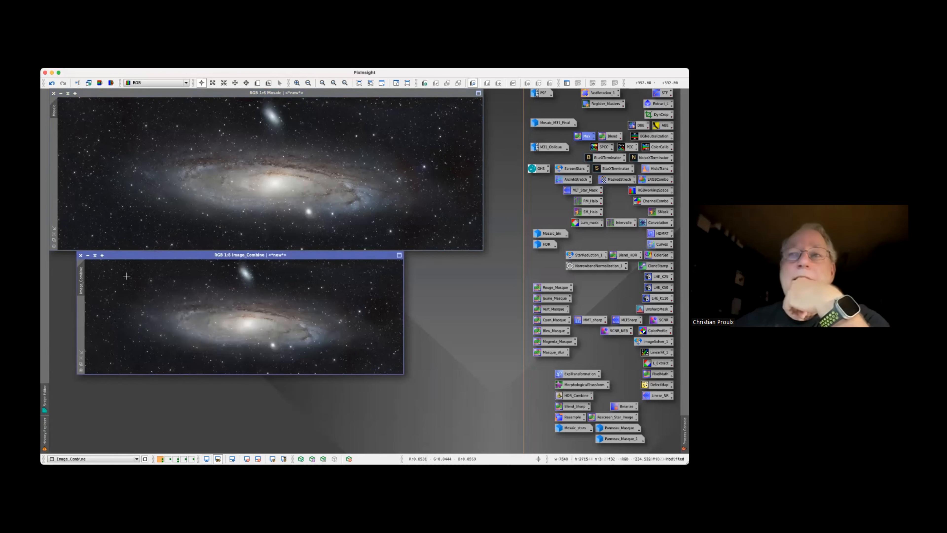
click(80, 254)
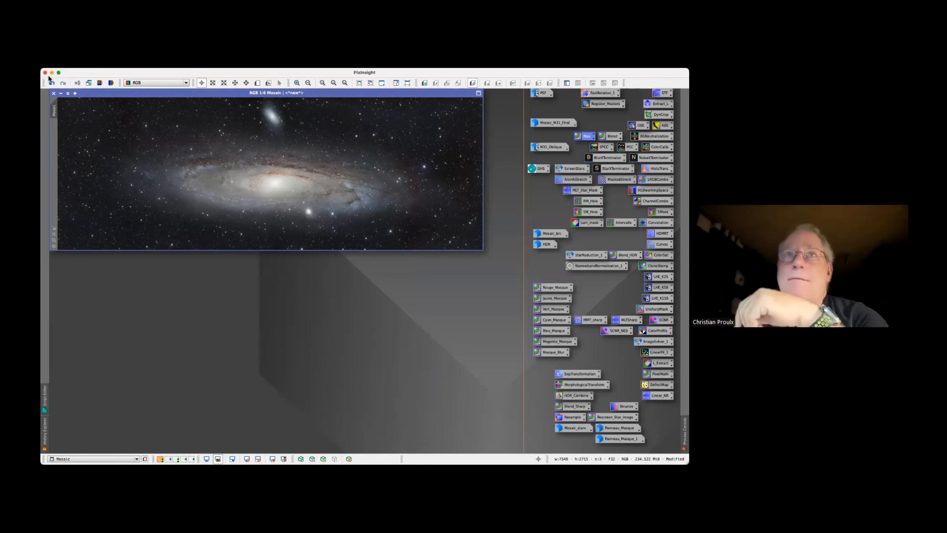
click(52, 82)
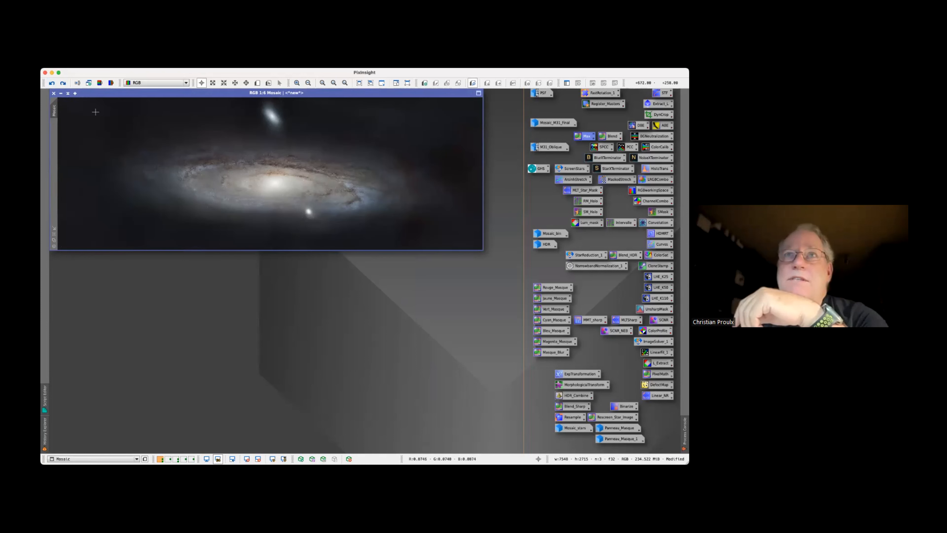
Duplicate the starless Mosaic image below the original and rename the copy Mosaic_SansEtoiles
drag(61, 114, 85, 288)
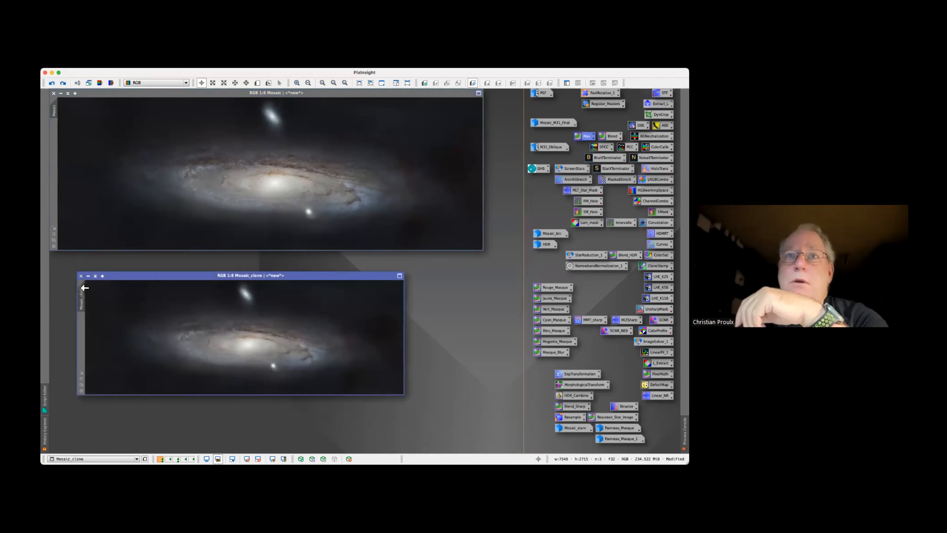
double_click(82, 300)
click(345, 266)
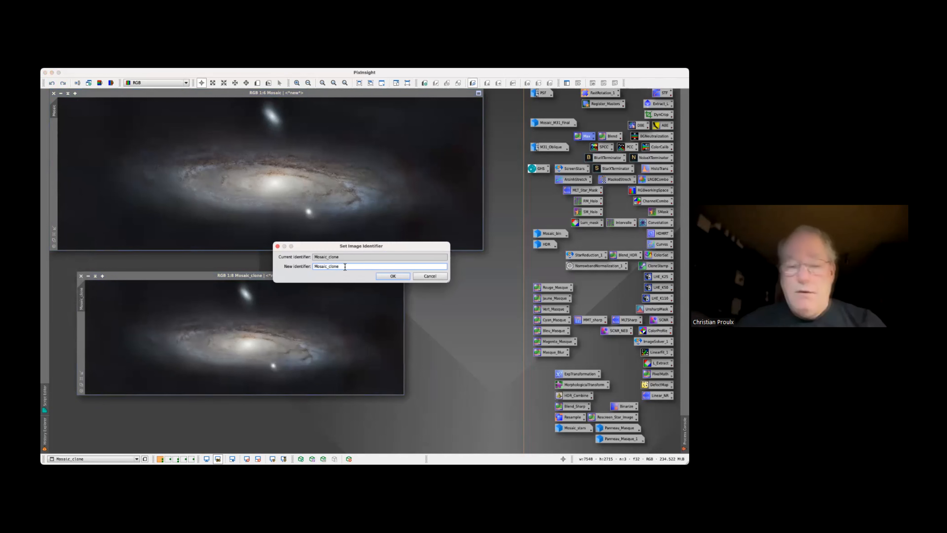
key(BackSpace)
text(Sa)
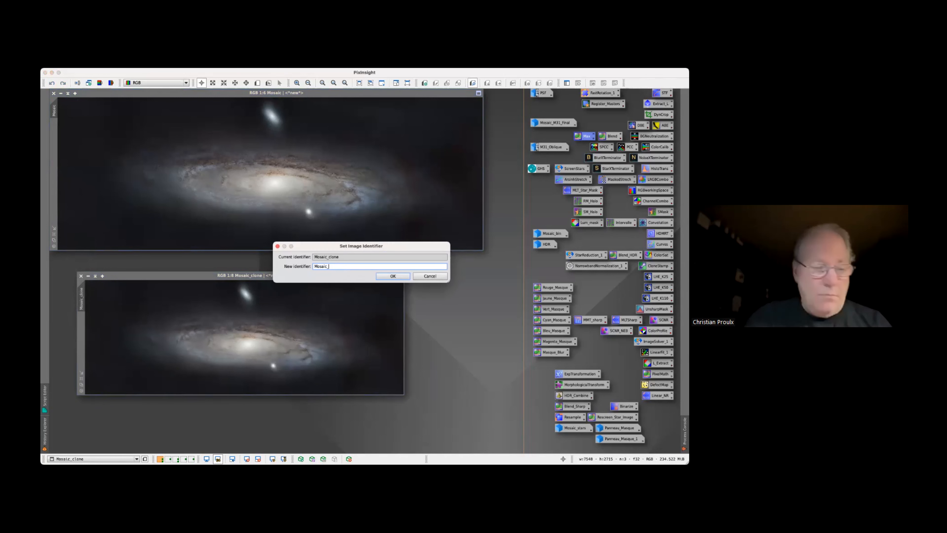
text(nsEt)
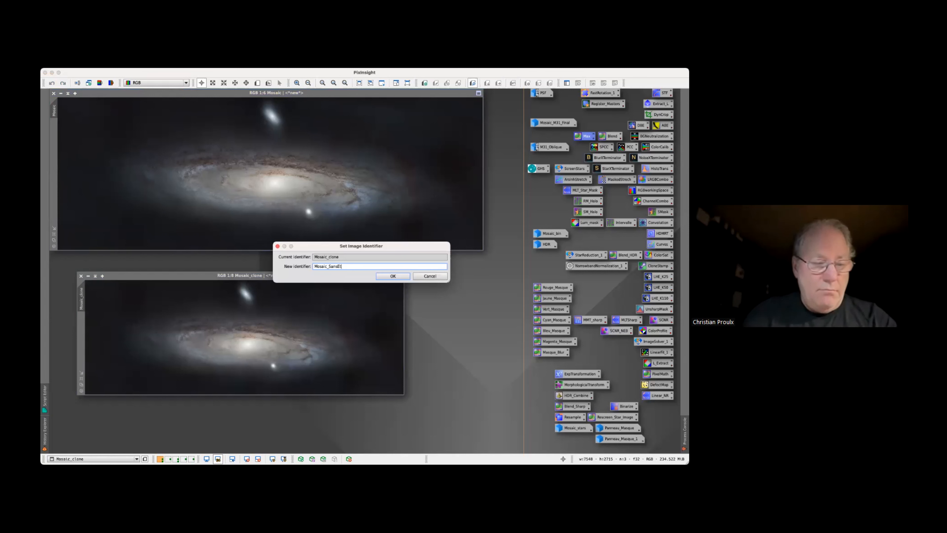
text(oiles)
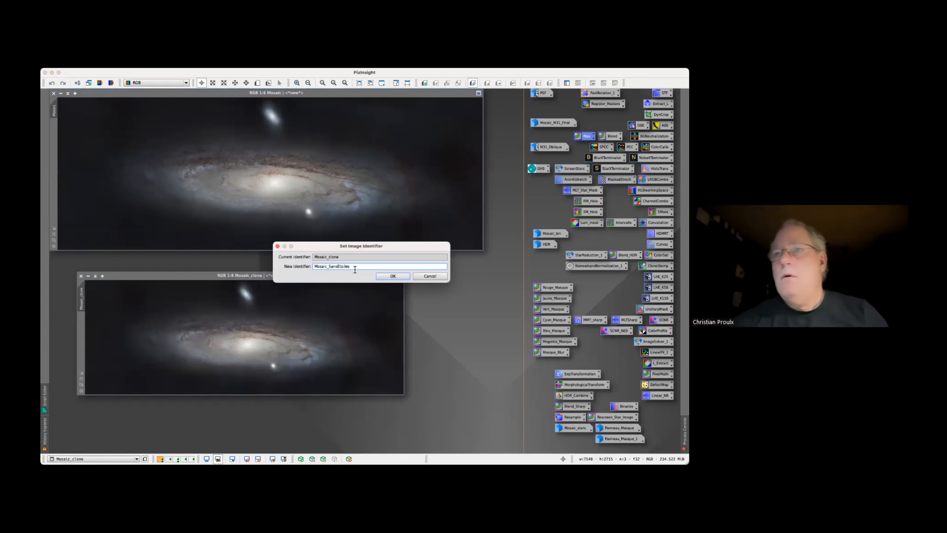
click(384, 276)
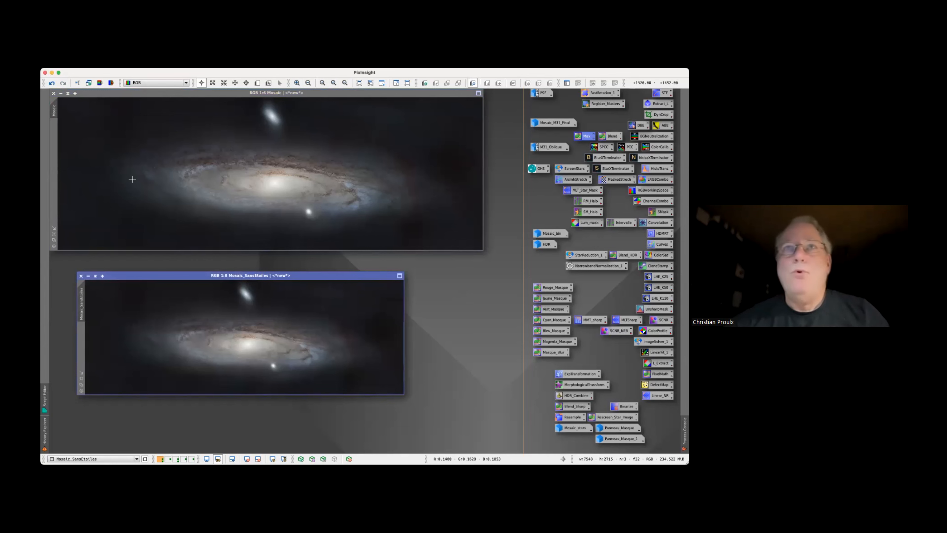
Redo the PixelMath replacement on Mosaic and open the Star Reduction script with Mosaic_SansEtoiles as the starless view
click(86, 112)
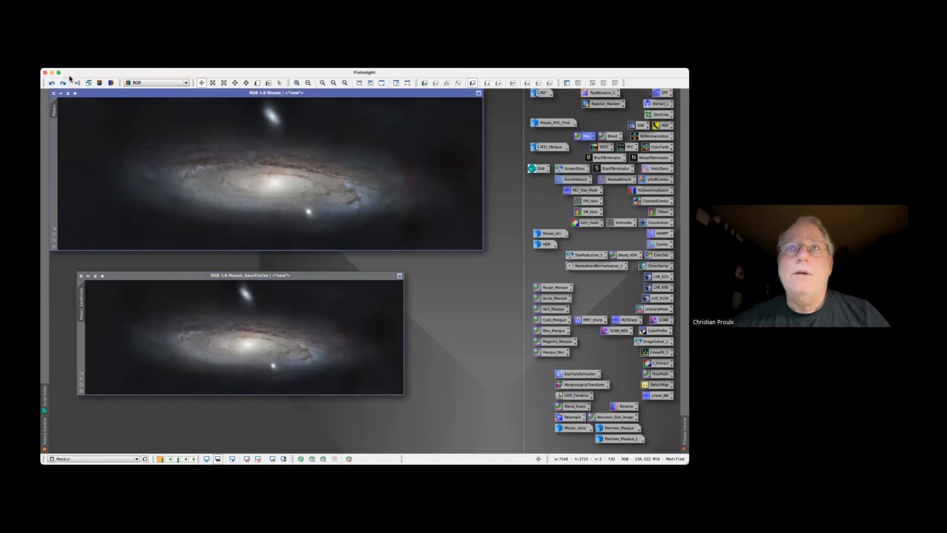
click(63, 83)
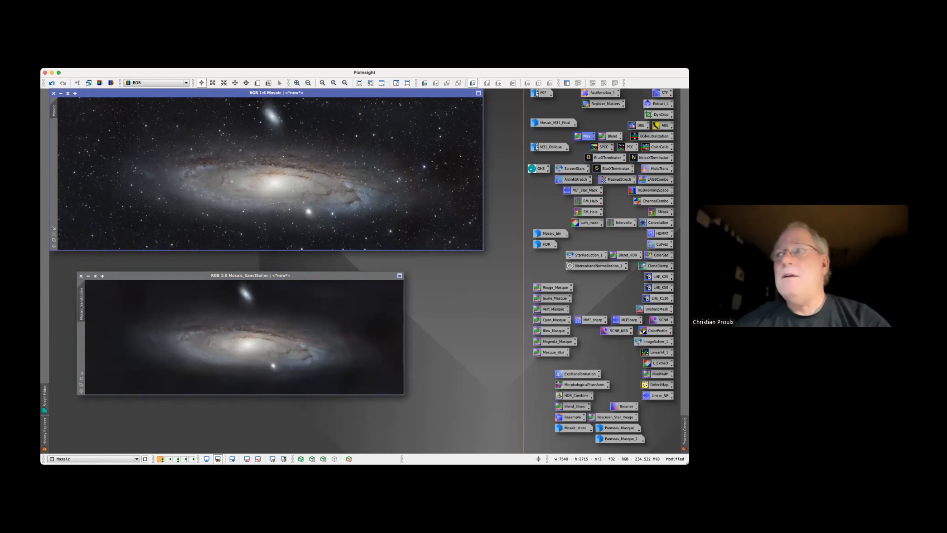
click(588, 255)
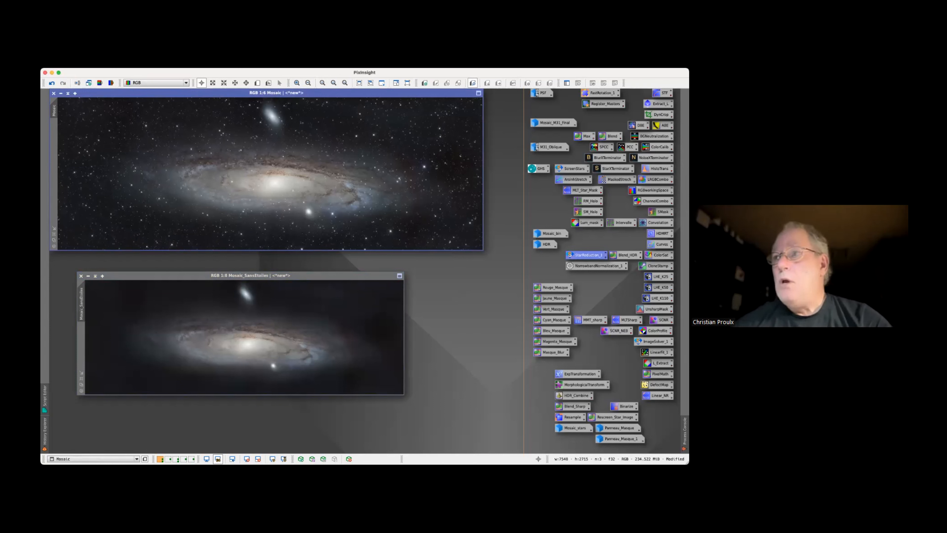
right_click(587, 256)
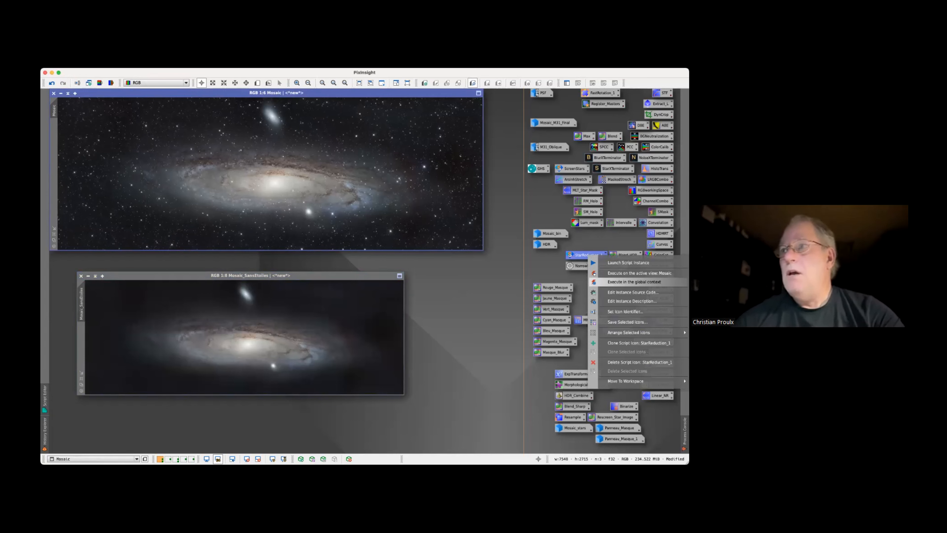
click(634, 282)
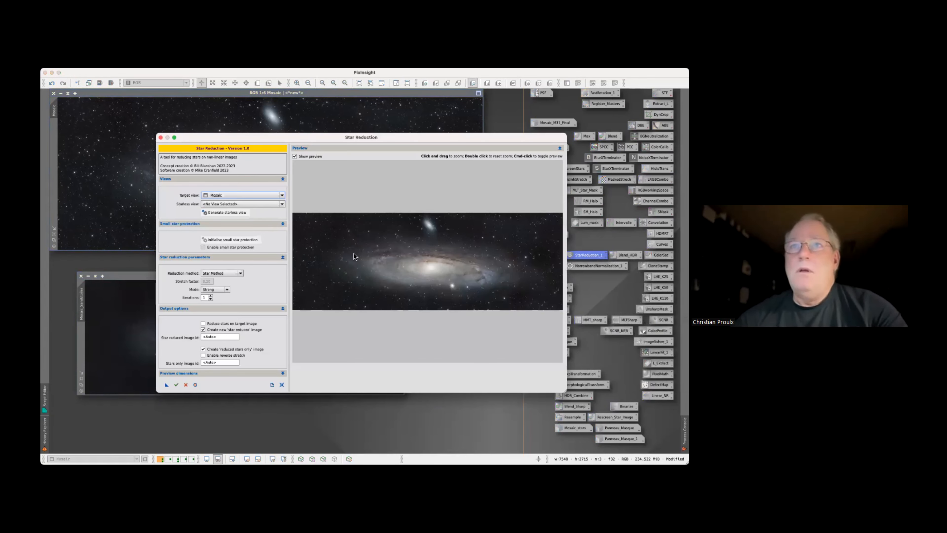
click(232, 204)
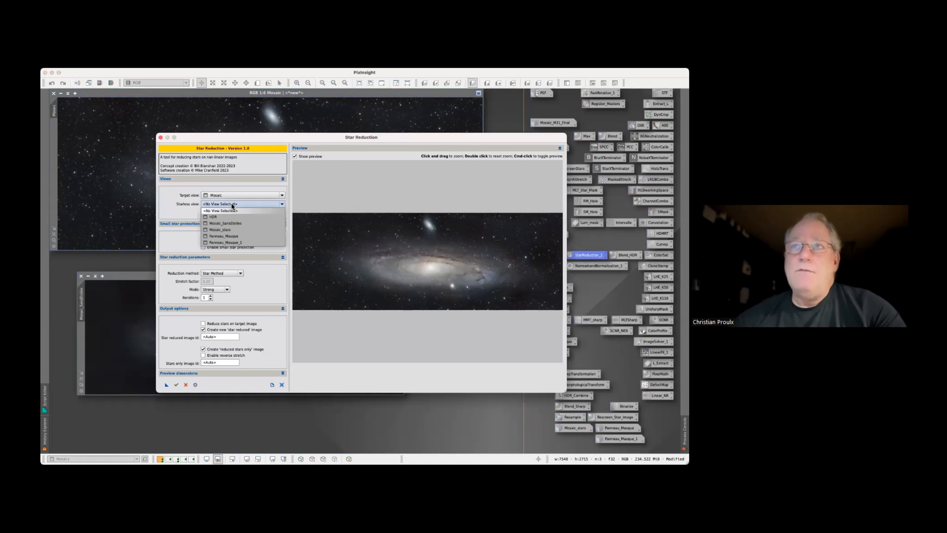
click(225, 224)
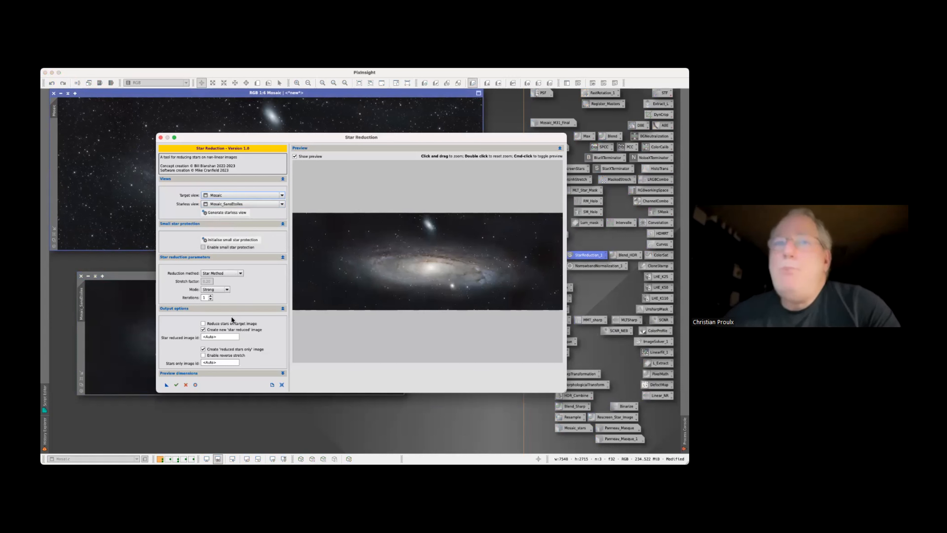
click(238, 212)
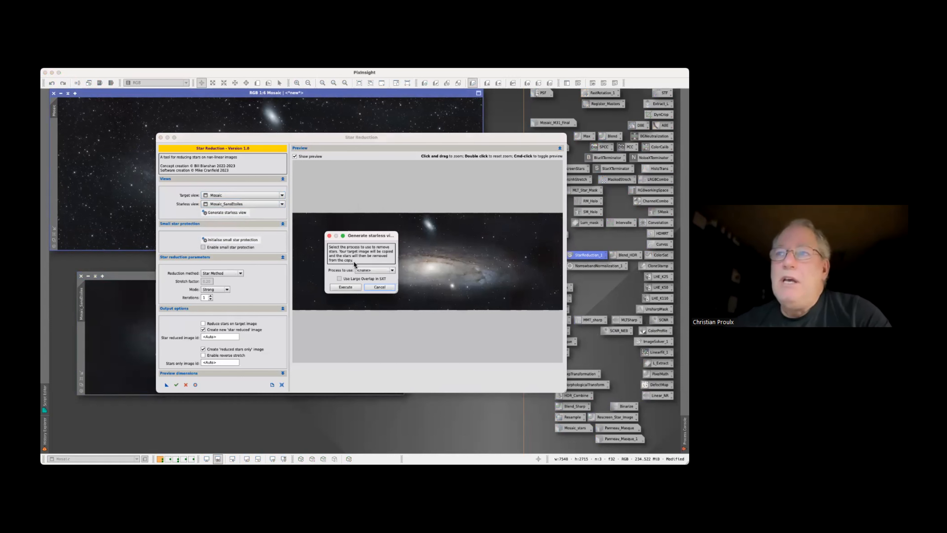
click(369, 271)
click(368, 282)
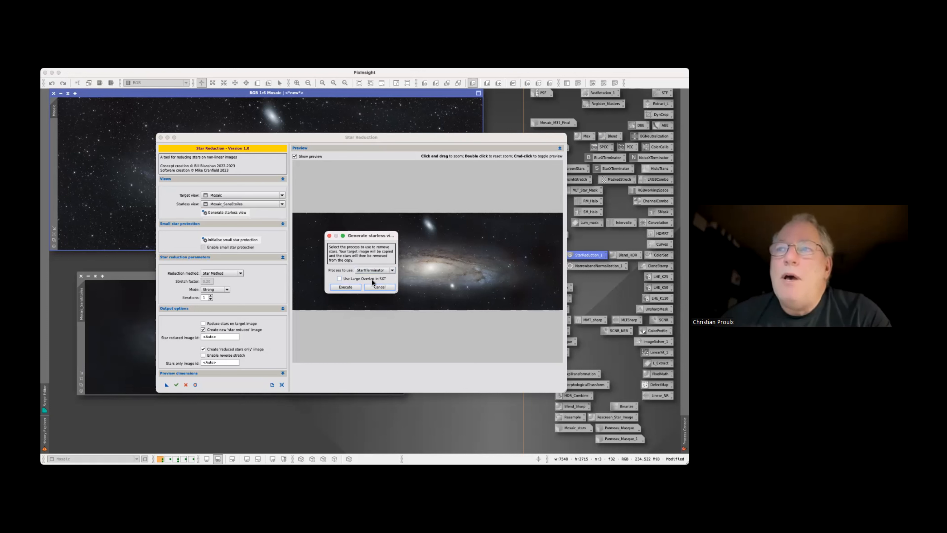
click(372, 286)
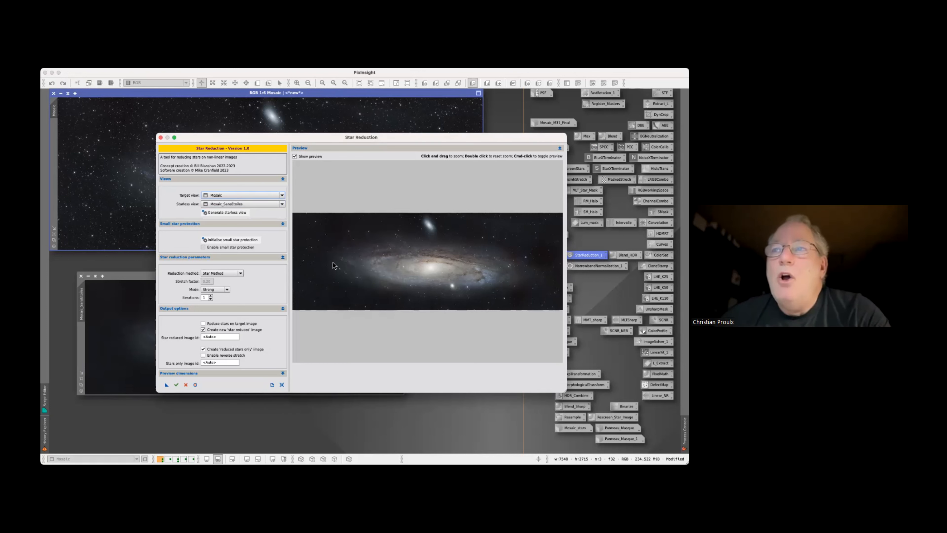
Initialise small star protection and compare the image with and without star reduction in a close-up preview of the galaxy's right half
click(240, 241)
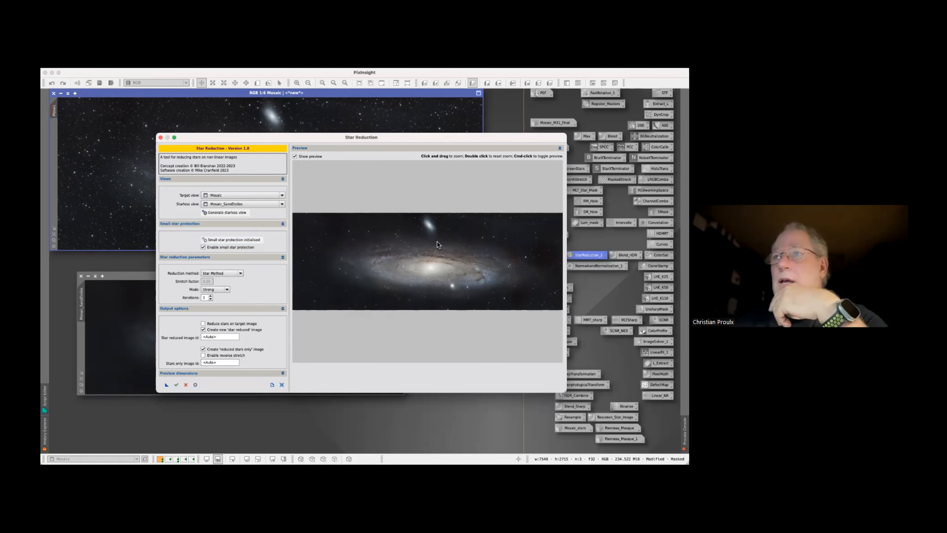
drag(454, 265, 504, 301)
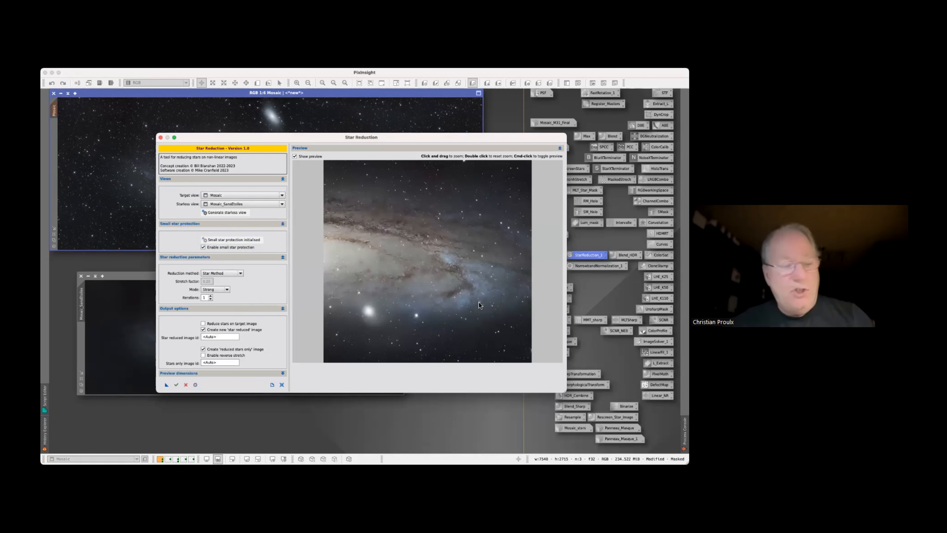
super+click(471, 298)
super+click(471, 297)
super+click(471, 297)
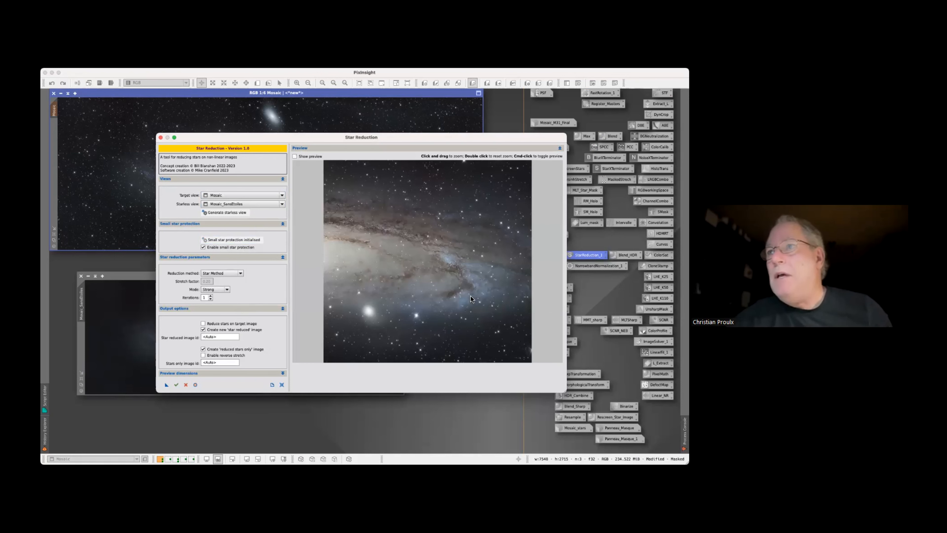
Set the reduction mode to Soft without a reduced-stars-only image, generate the star-reduced image, and place it below Mosaic
click(226, 289)
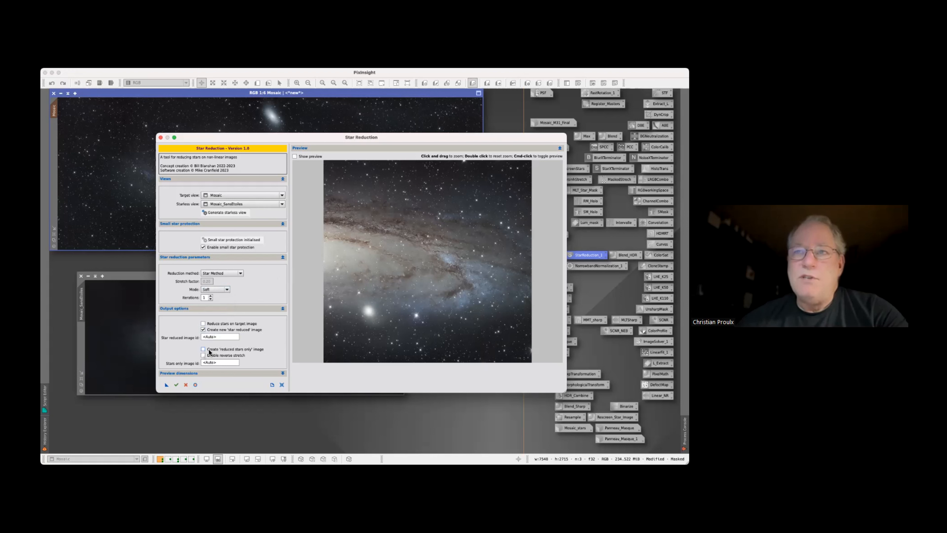
click(176, 385)
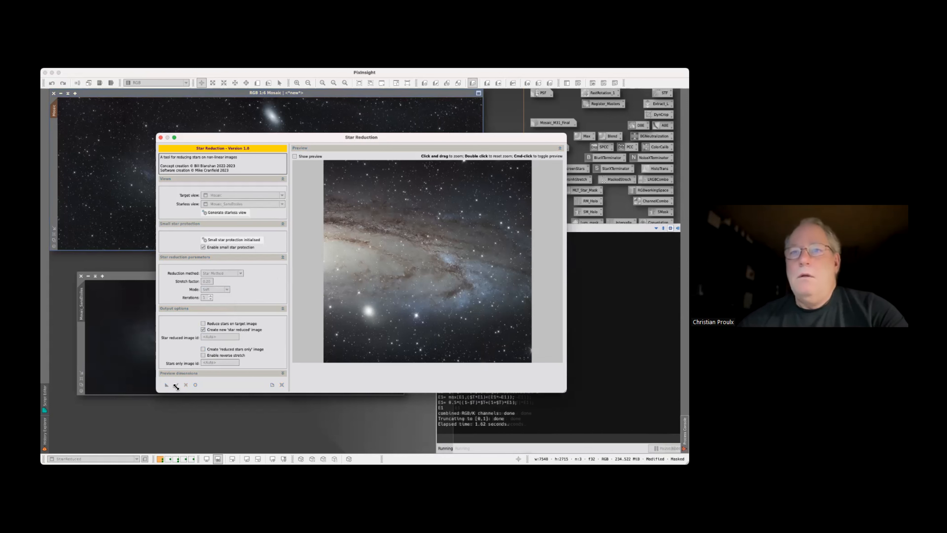
click(161, 138)
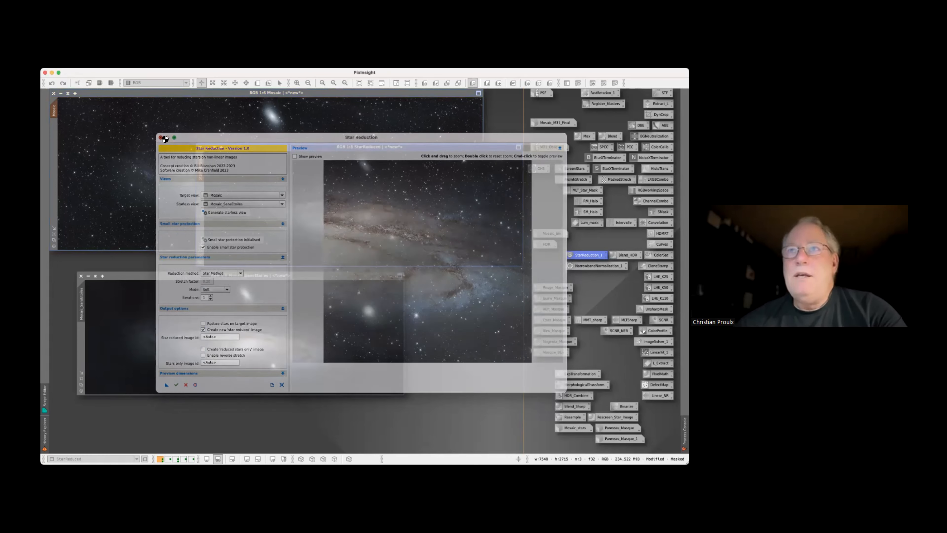
drag(290, 148, 233, 267)
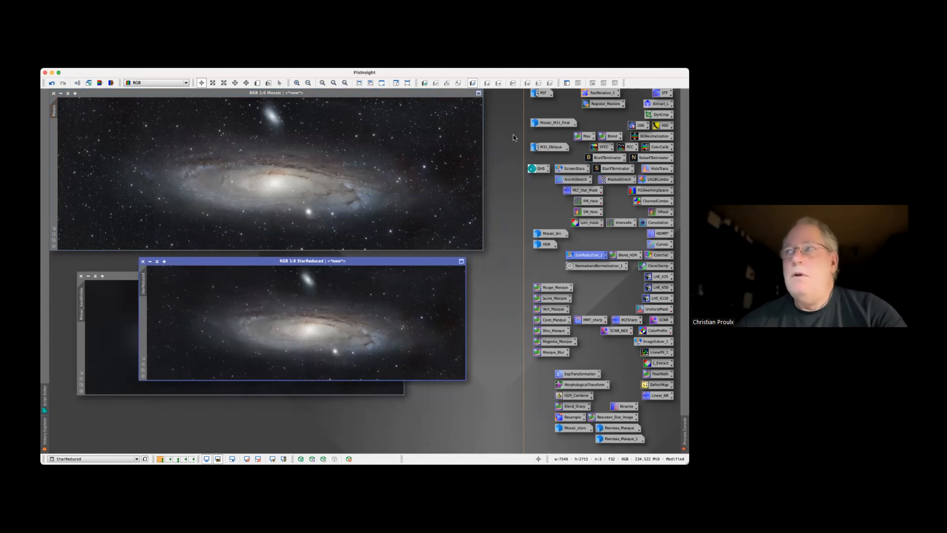
Replace the content of Mosaic with StarReduced through a PixelMath expression, then close PixelMath
click(593, 139)
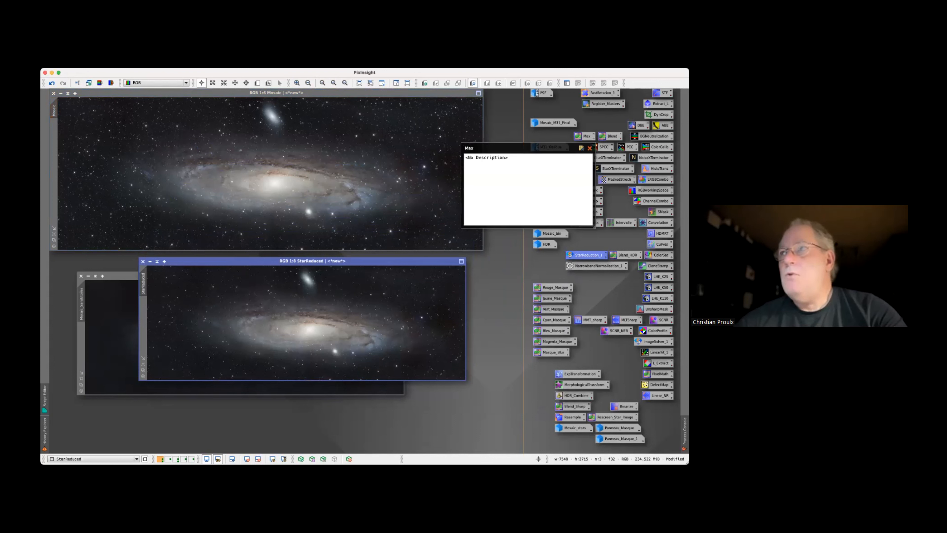
click(590, 148)
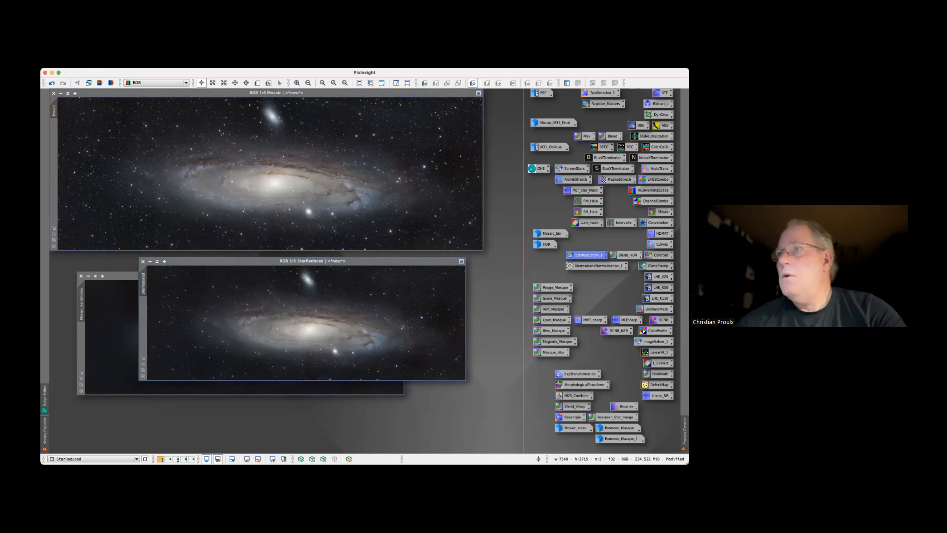
double_click(585, 136)
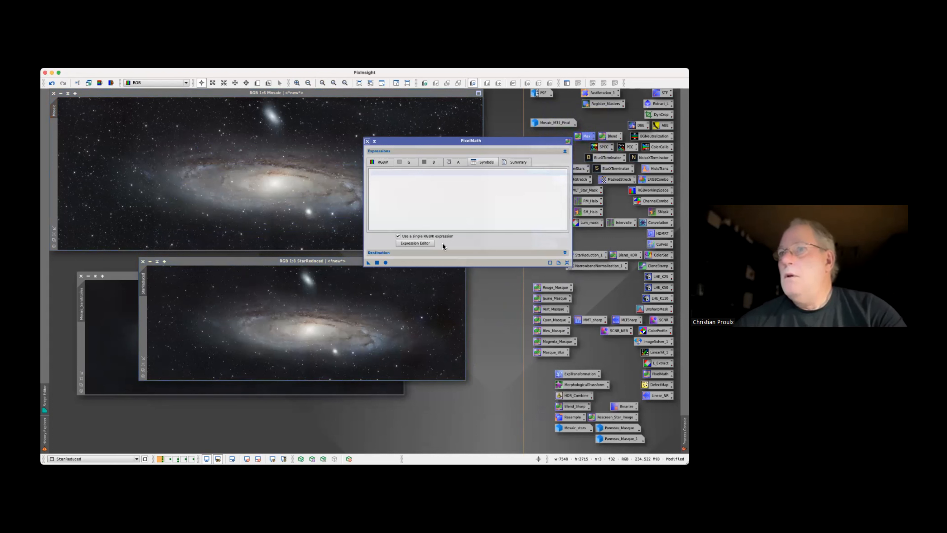
click(423, 244)
scroll(466, 204, down, 3)
double_click(454, 212)
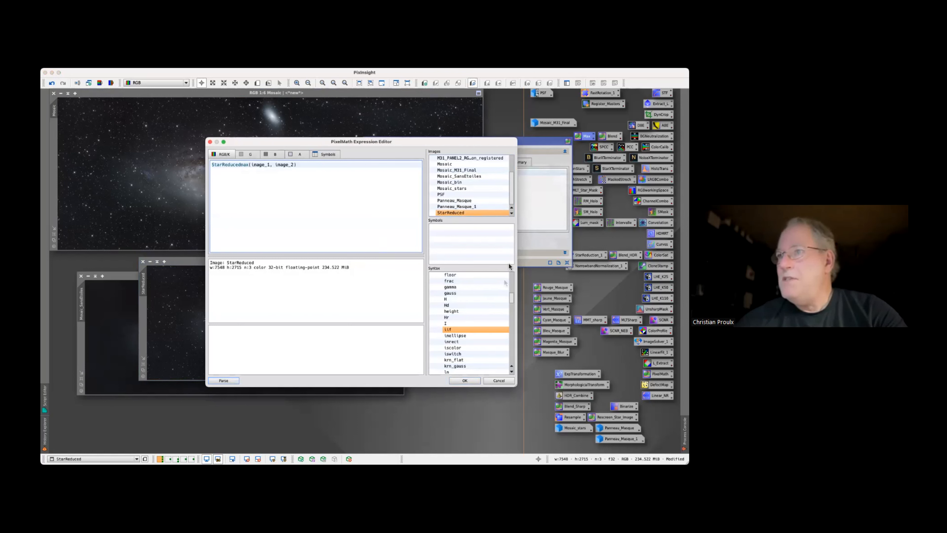
click(485, 381)
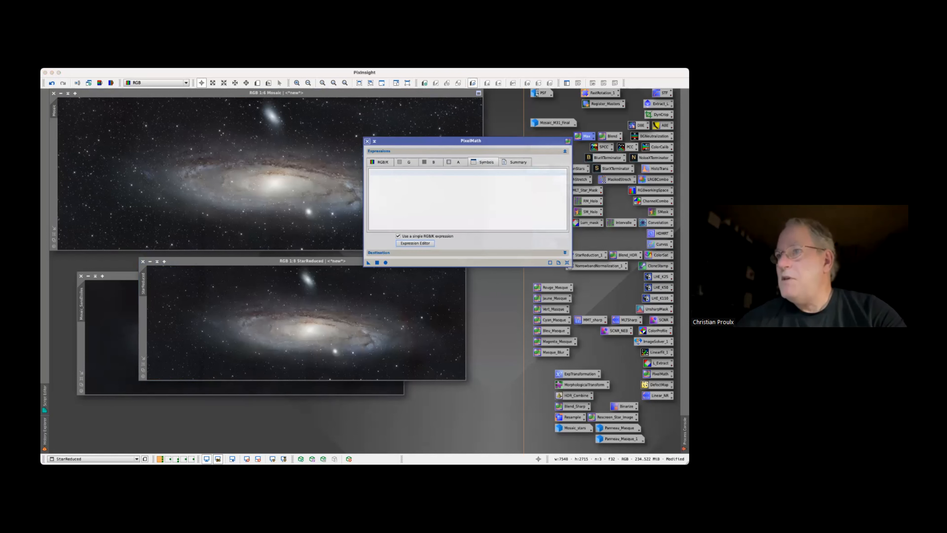
click(415, 243)
double_click(459, 212)
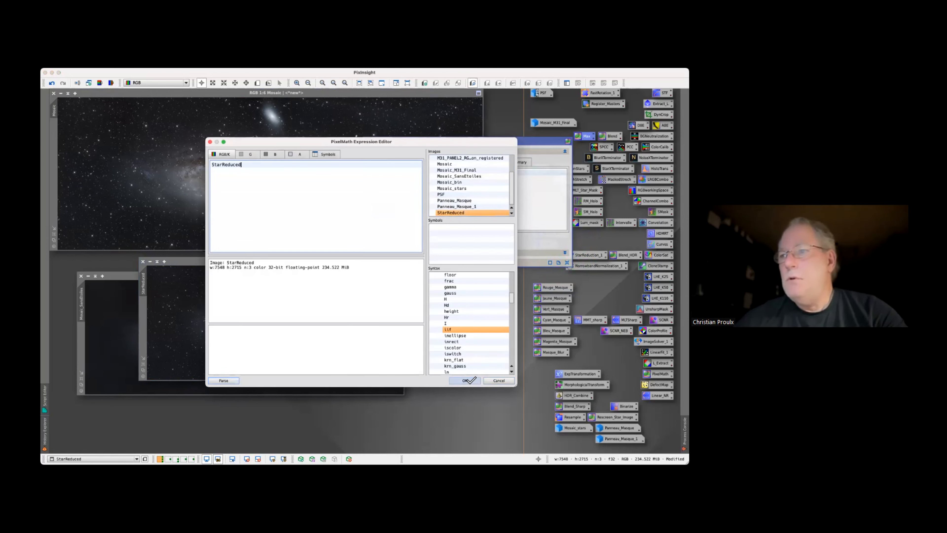
click(465, 381)
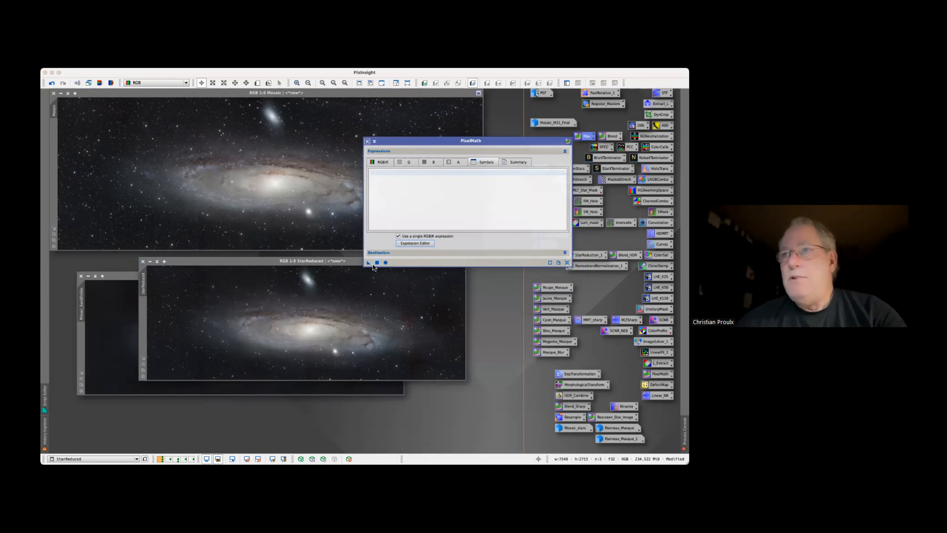
click(239, 179)
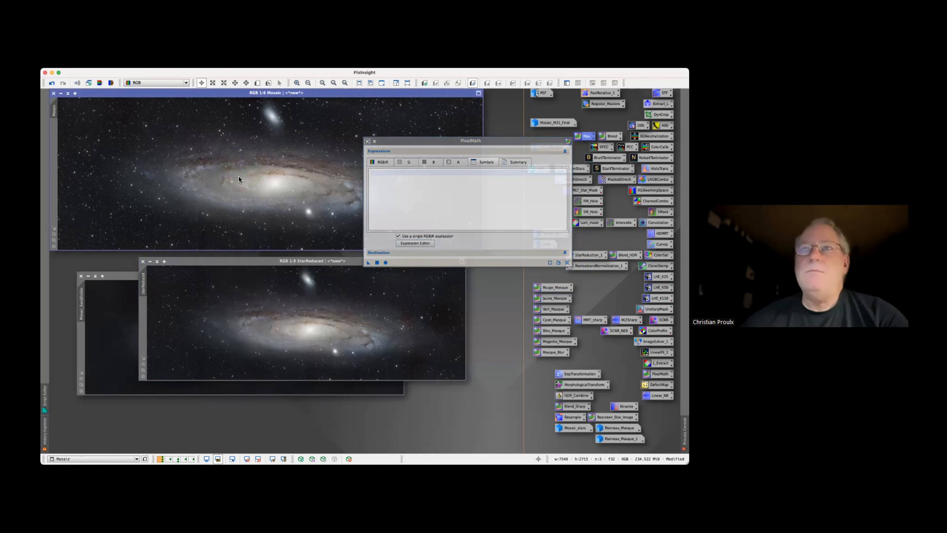
click(367, 141)
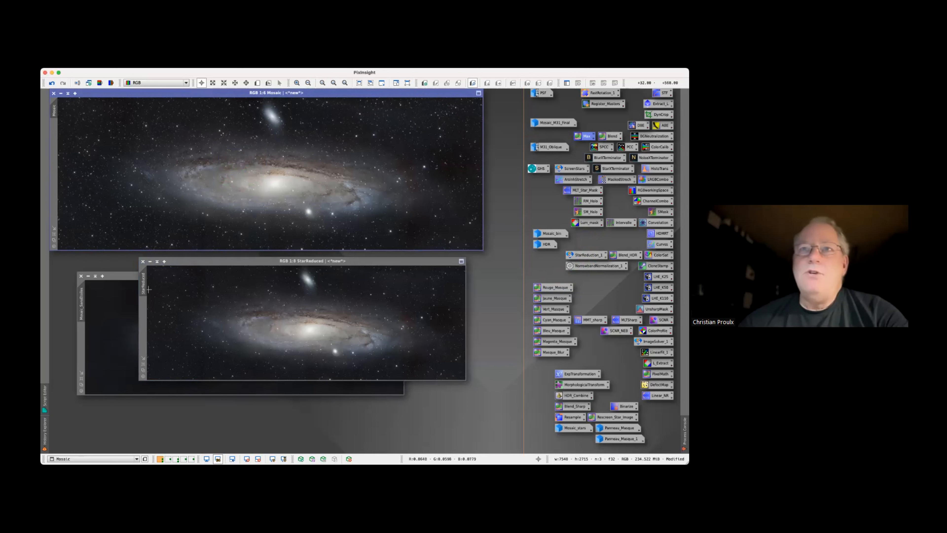
Close the StarReduced image without saving and store the minimised Mosaic_SansEtoiles above the Rouge_Masque icon
click(143, 261)
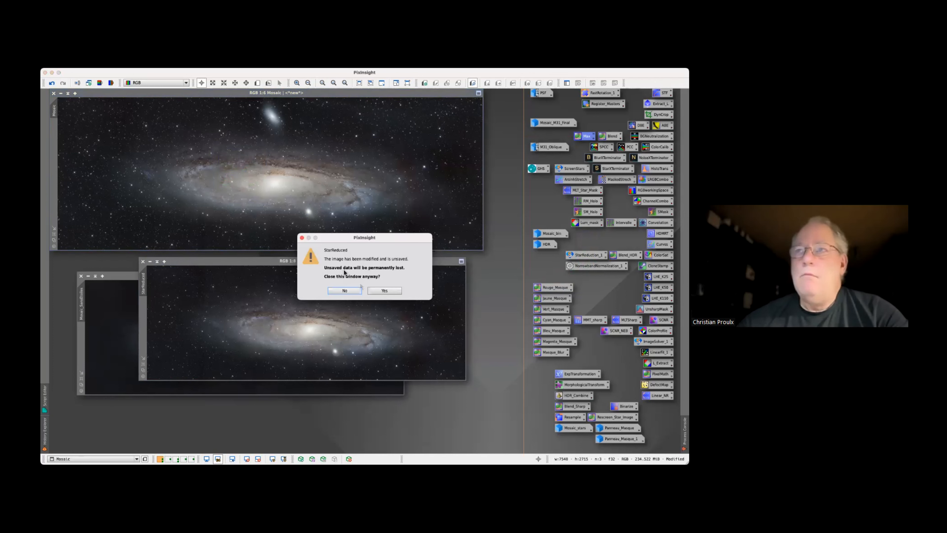
click(385, 291)
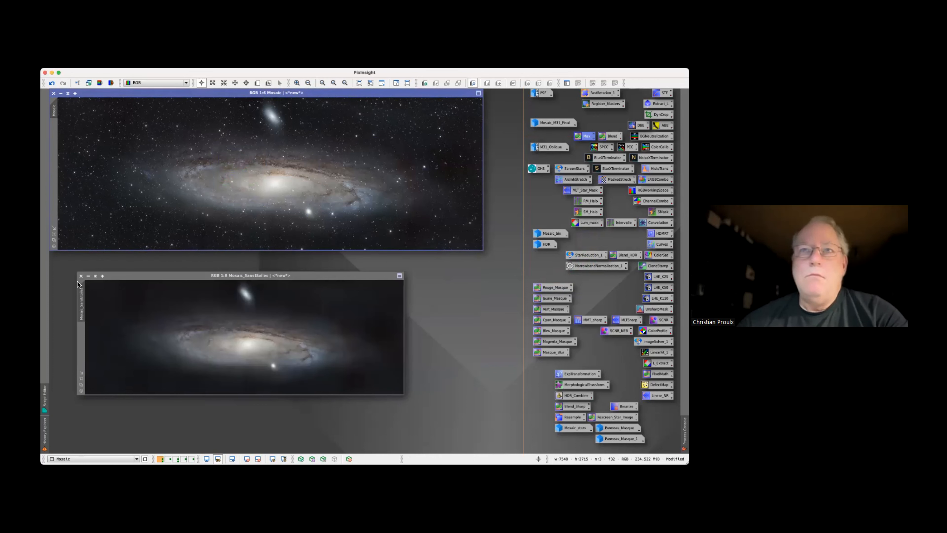
click(88, 276)
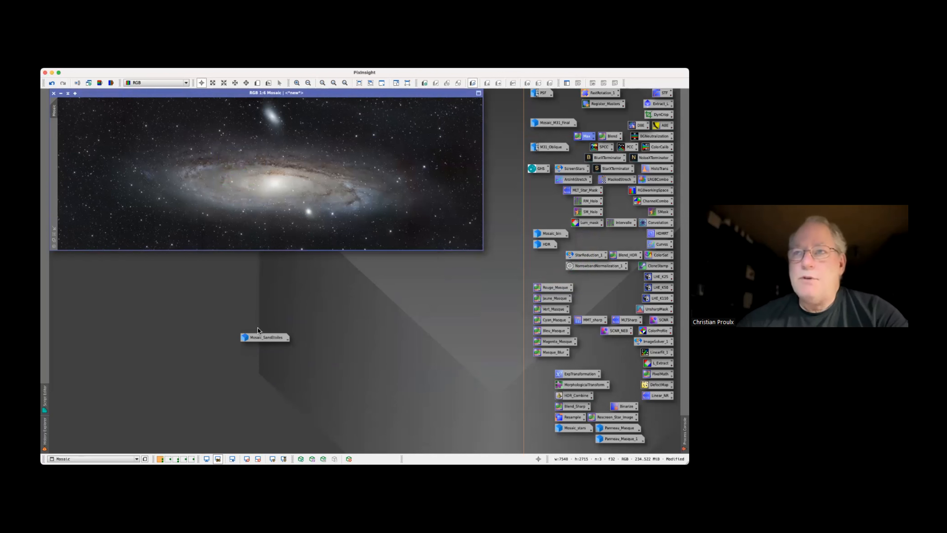
drag(263, 340, 558, 280)
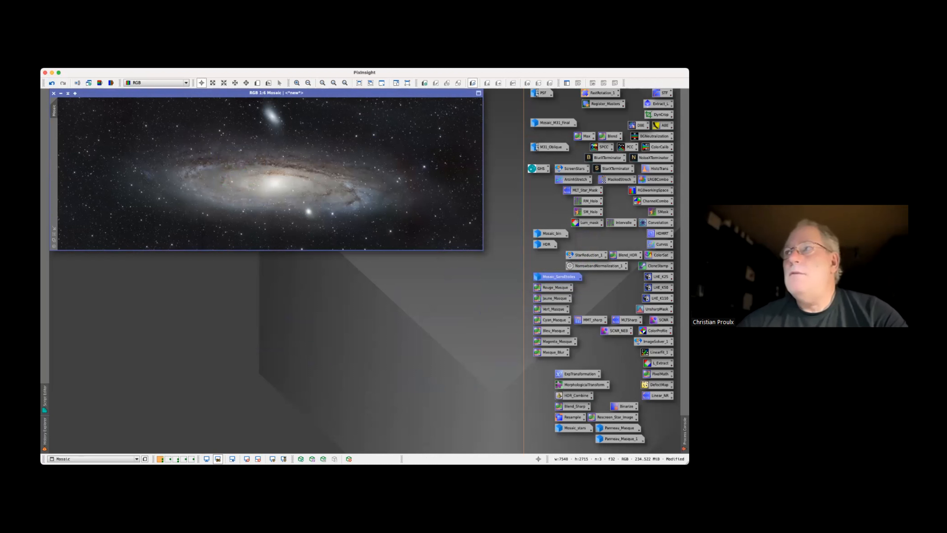
Try the FastRotation_1 process on Mosaic and undo the rotation
drag(603, 93, 403, 122)
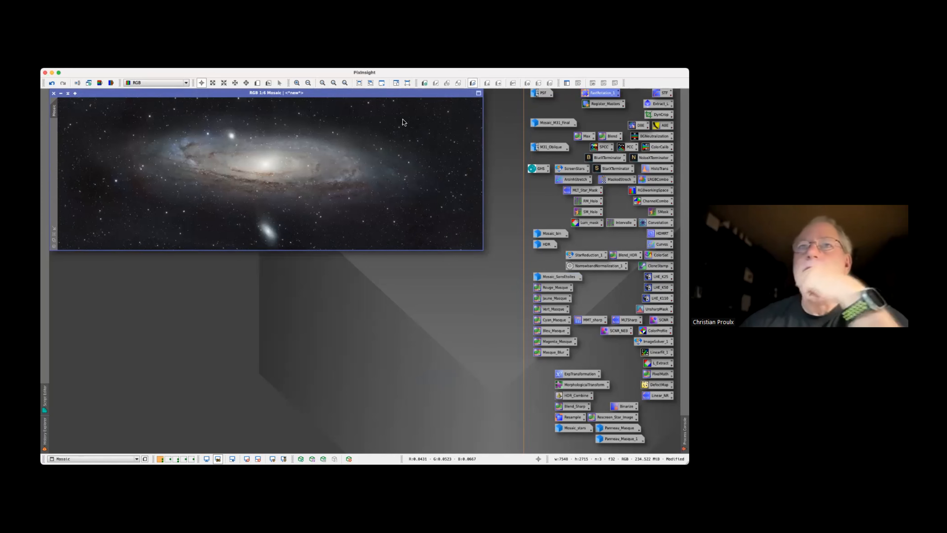
click(51, 84)
Open Mosaic_M31_Final and place it directly below Mosaic to compare the two versions
double_click(555, 122)
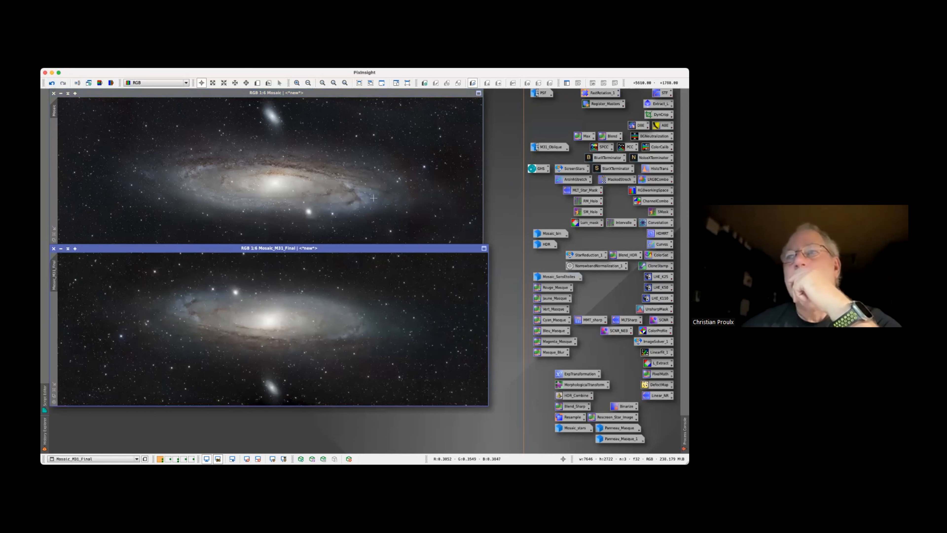
drag(370, 250, 369, 256)
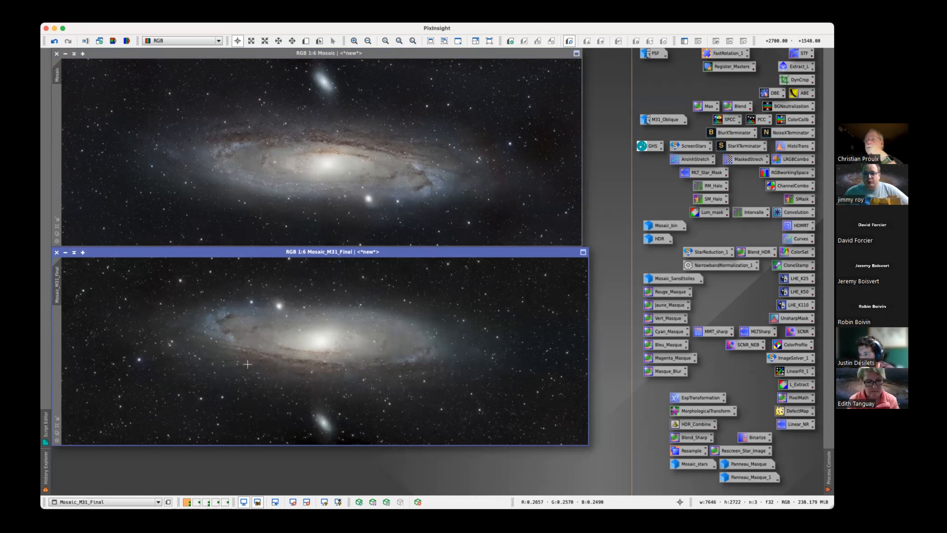
drag(458, 253, 460, 258)
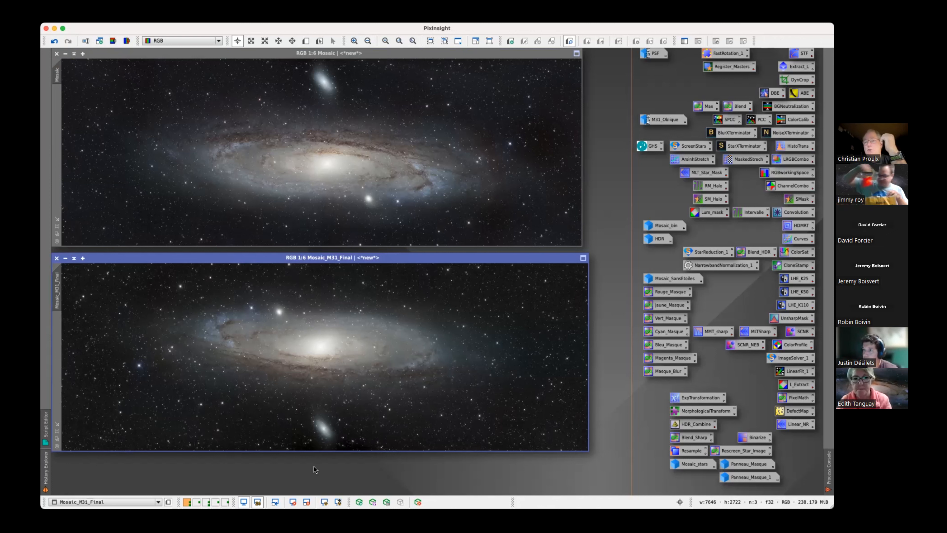
click(371, 460)
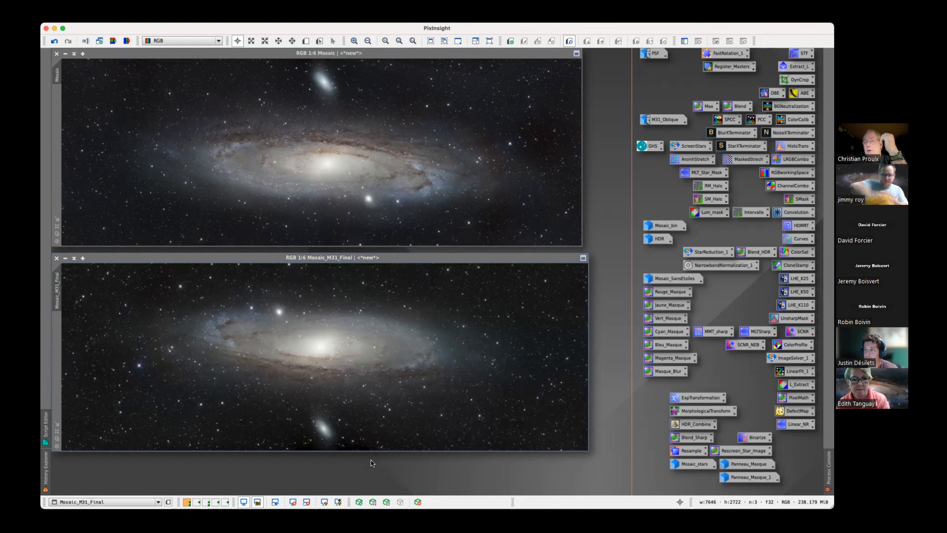